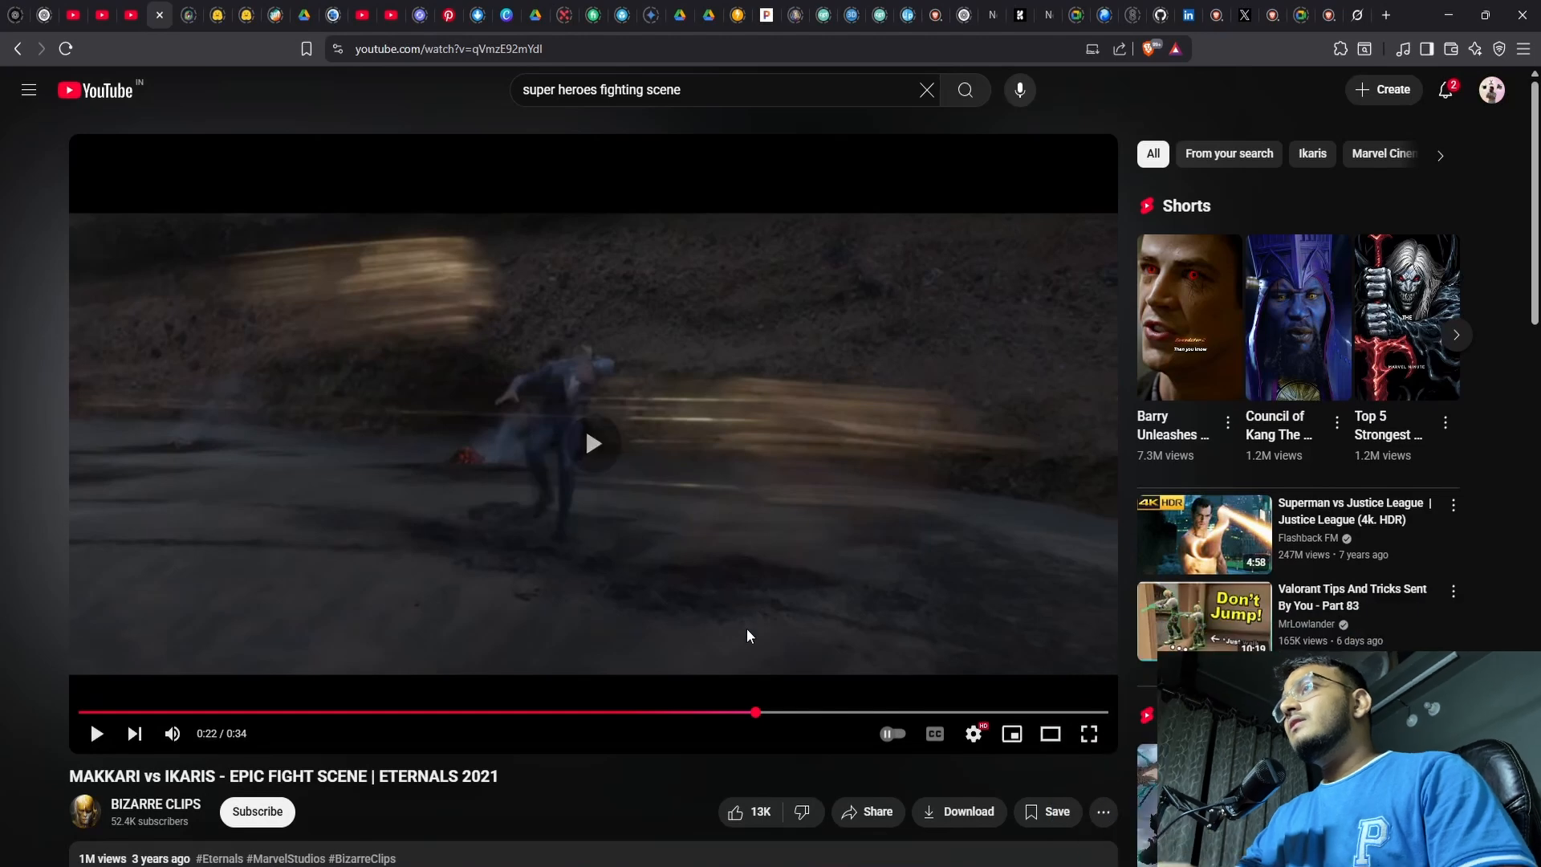
# Replay the MAKKARI vs IKARIS clip around 0:22 to 0:23, pausing to examine the fast movement and dust in the scene
pyautogui.click(708, 596)
pyautogui.press('space')
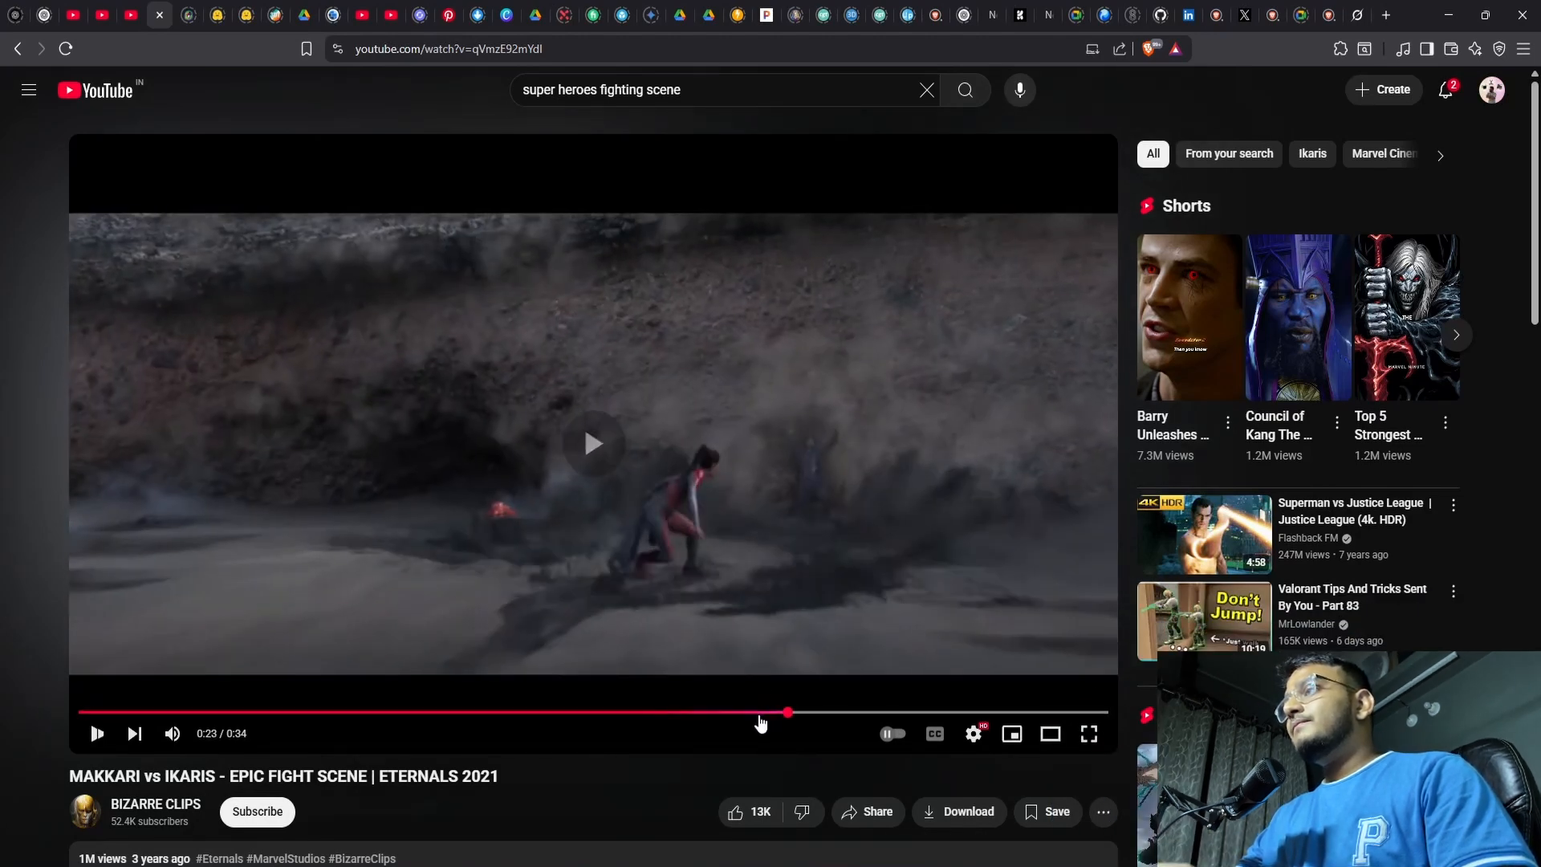
pyautogui.press('space')
pyautogui.click(761, 711)
pyautogui.press('space')
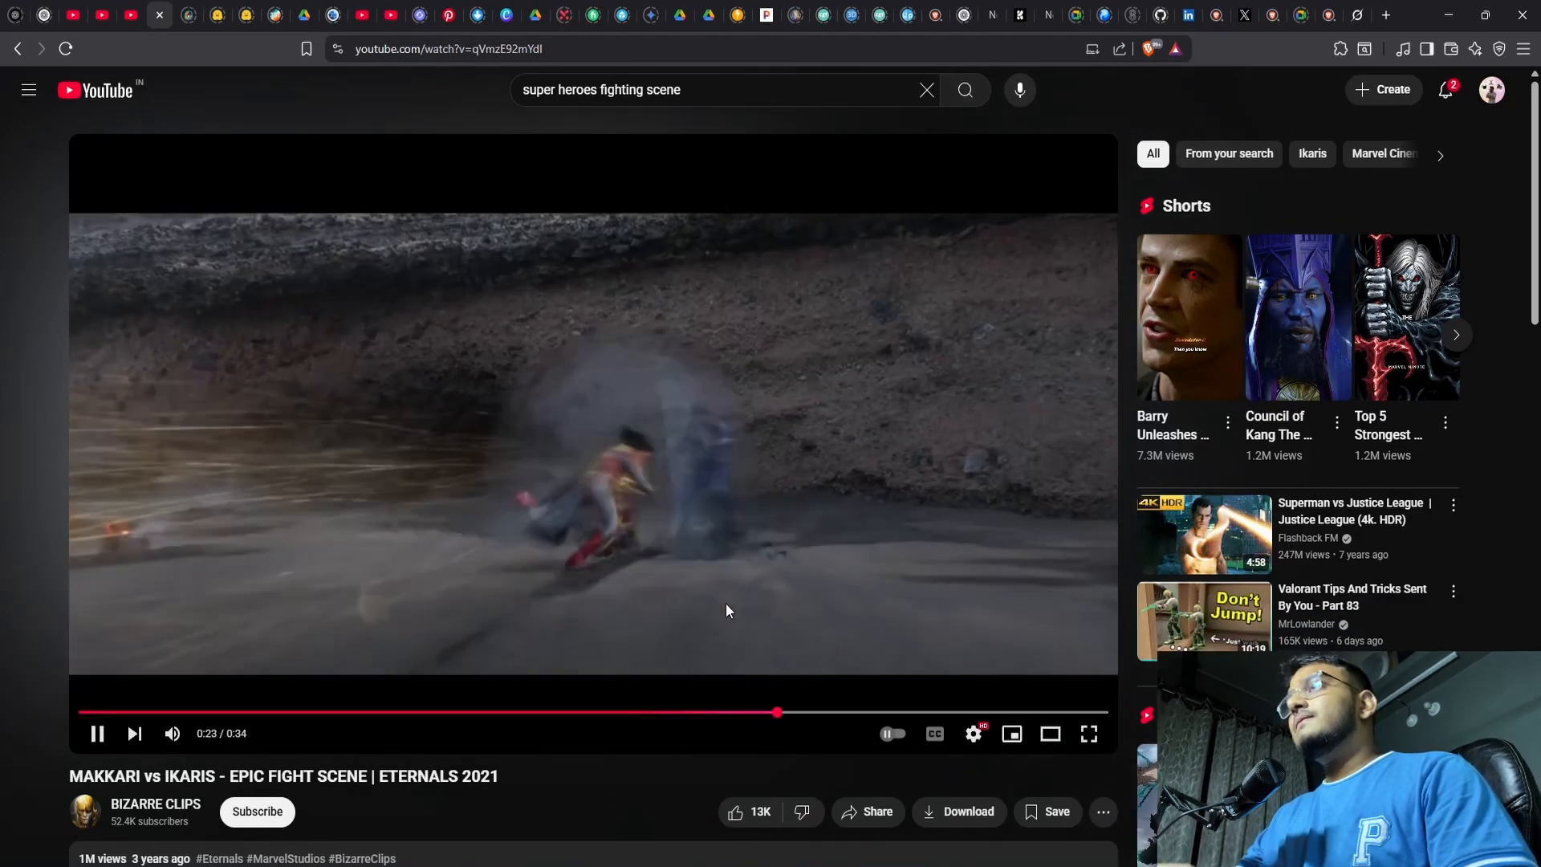
pyautogui.press('space')
pyautogui.click(768, 714)
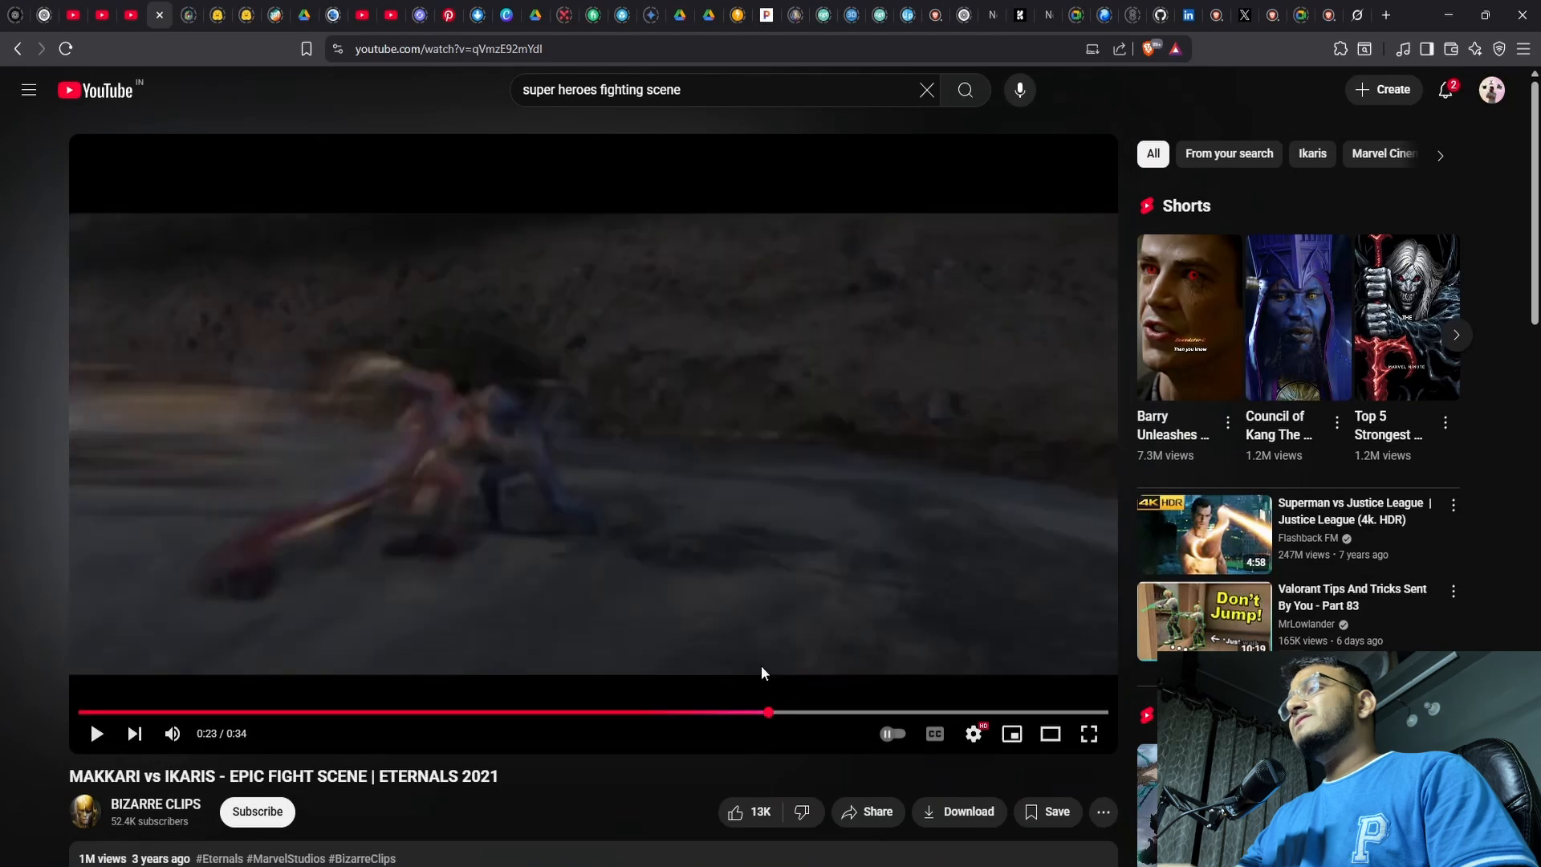
pyautogui.click(754, 633)
pyautogui.press('space')
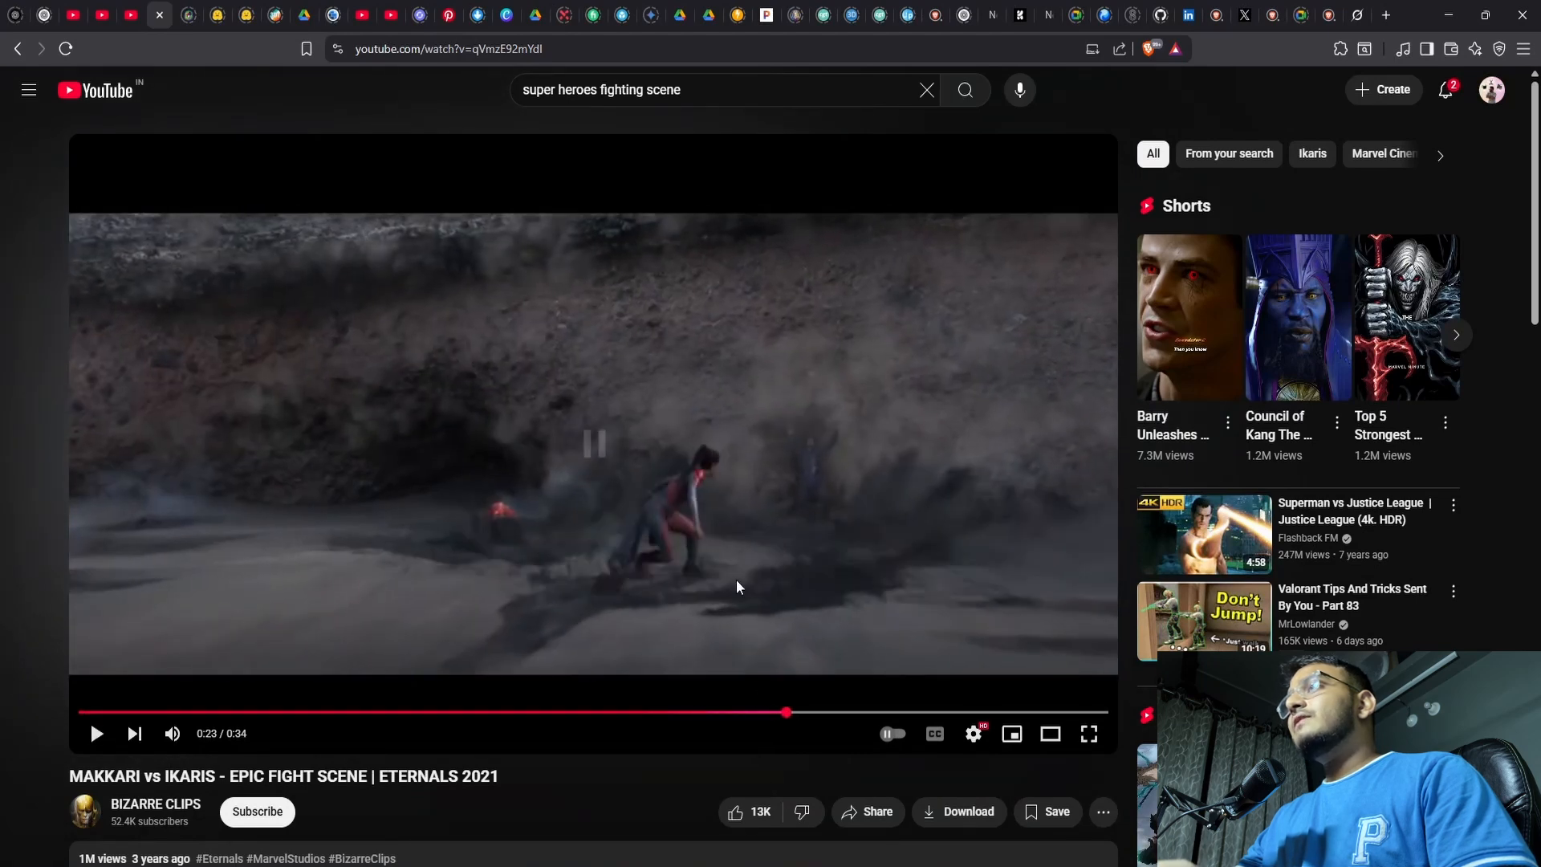
pyautogui.click(743, 713)
pyautogui.press('space')
pyautogui.press('space')
pyautogui.press('space')
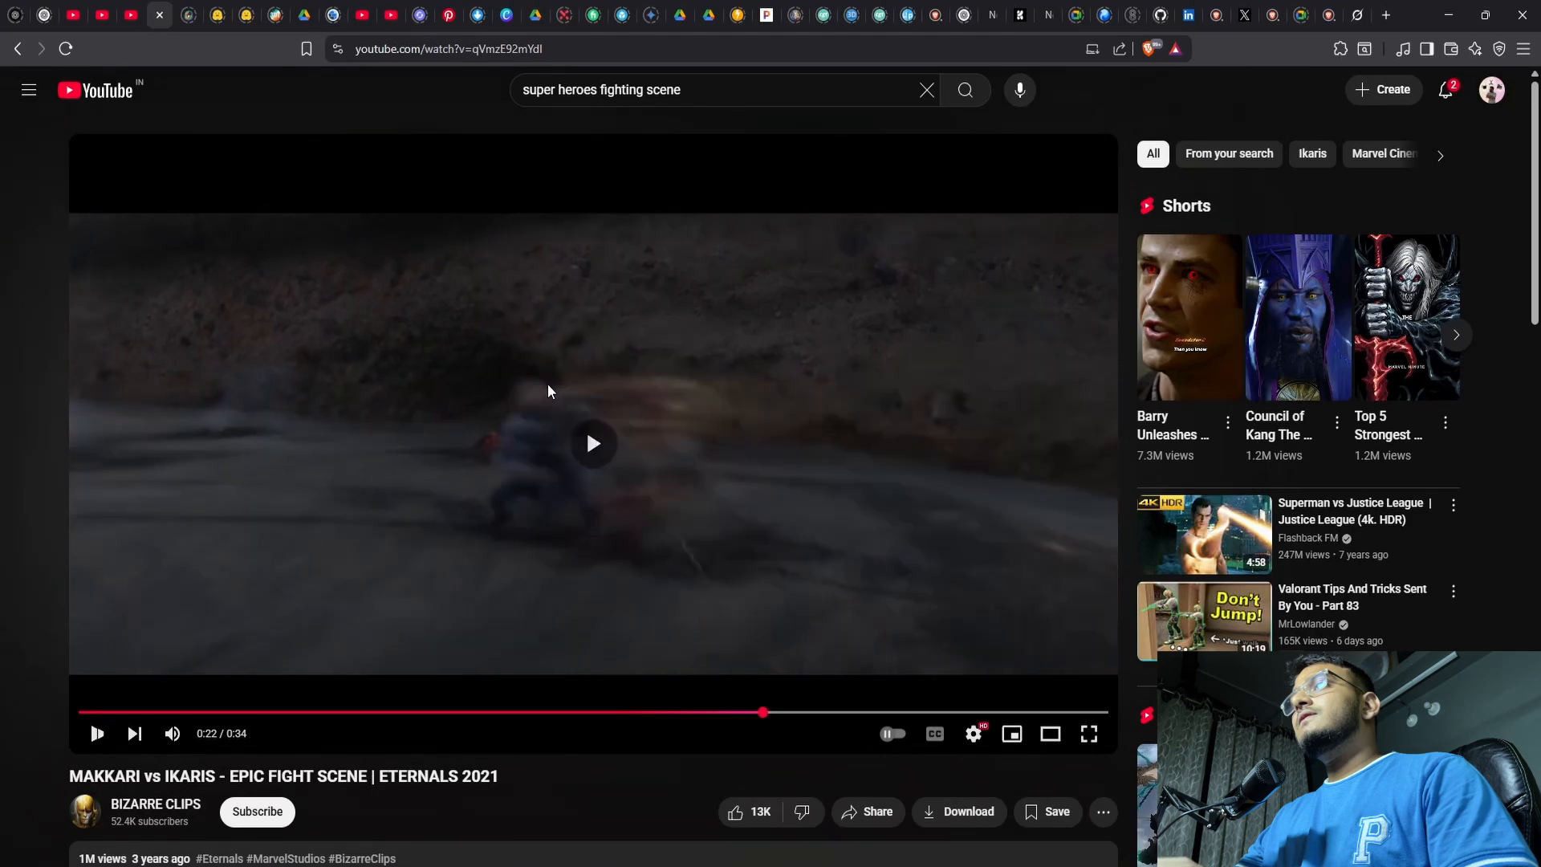
pyautogui.press('space')
pyautogui.press('space')
pyautogui.press('space')
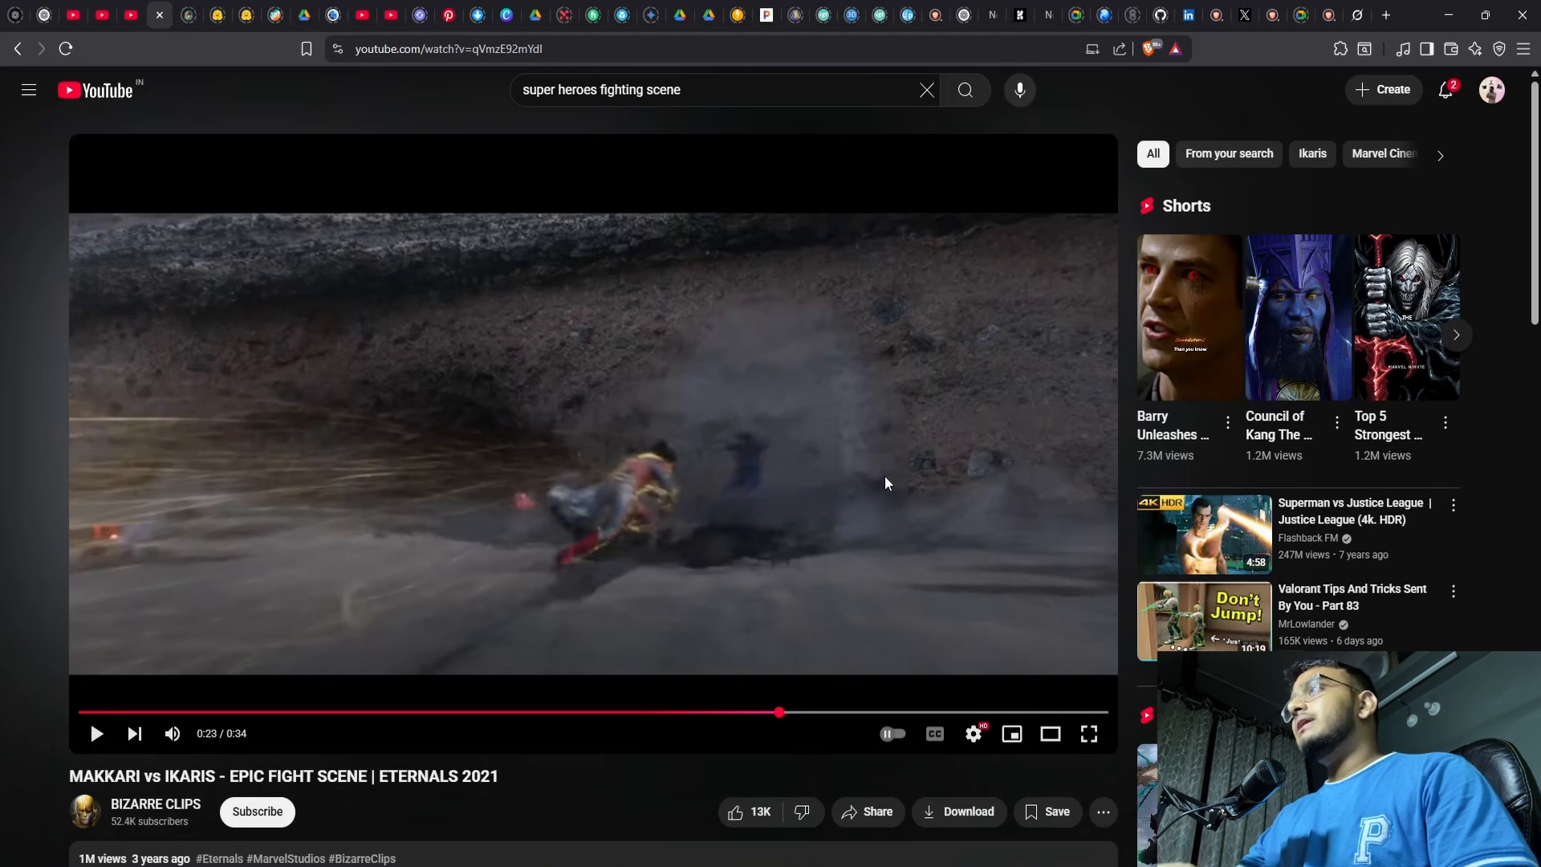
pyautogui.press('space')
pyautogui.press('space')
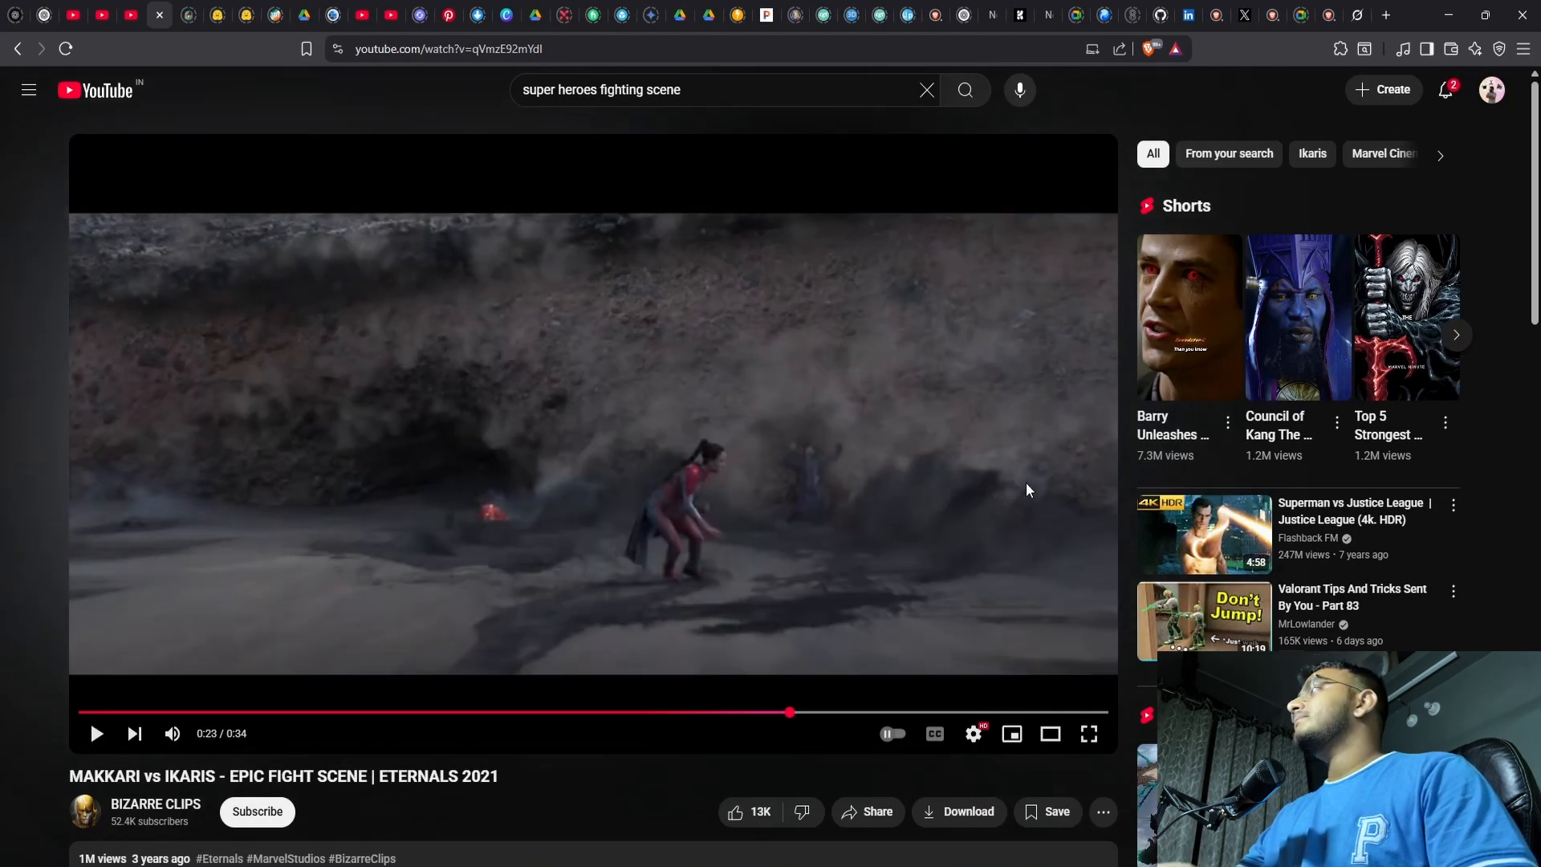
# Switch from the browser to Blender and delete the default cube from the scene
pyautogui.click(1447, 18)
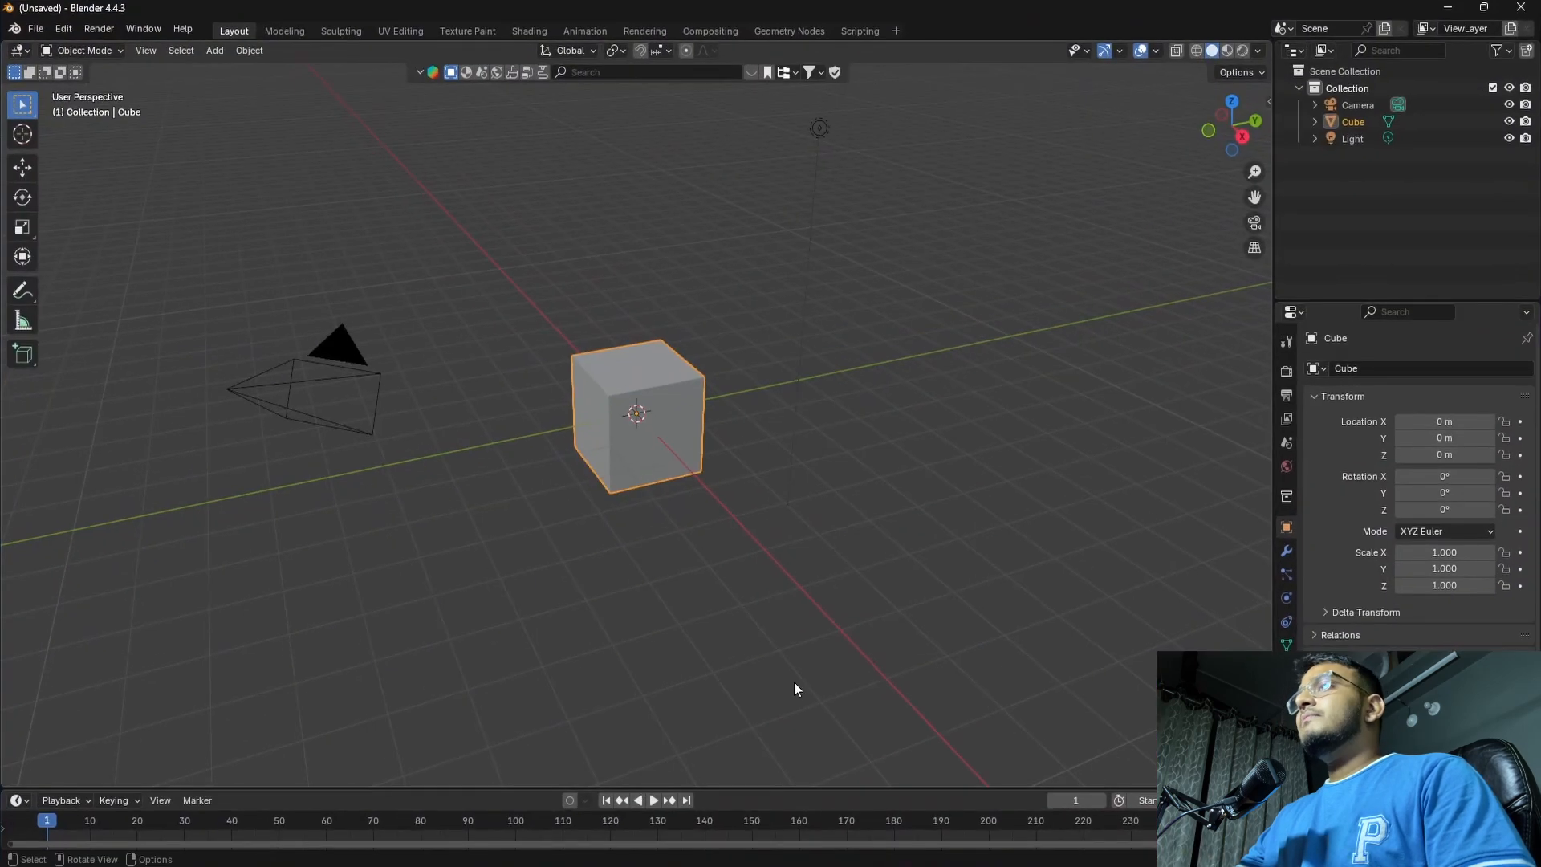
pyautogui.moveTo(792, 682); pyautogui.dragTo(652, 591, button='middle')
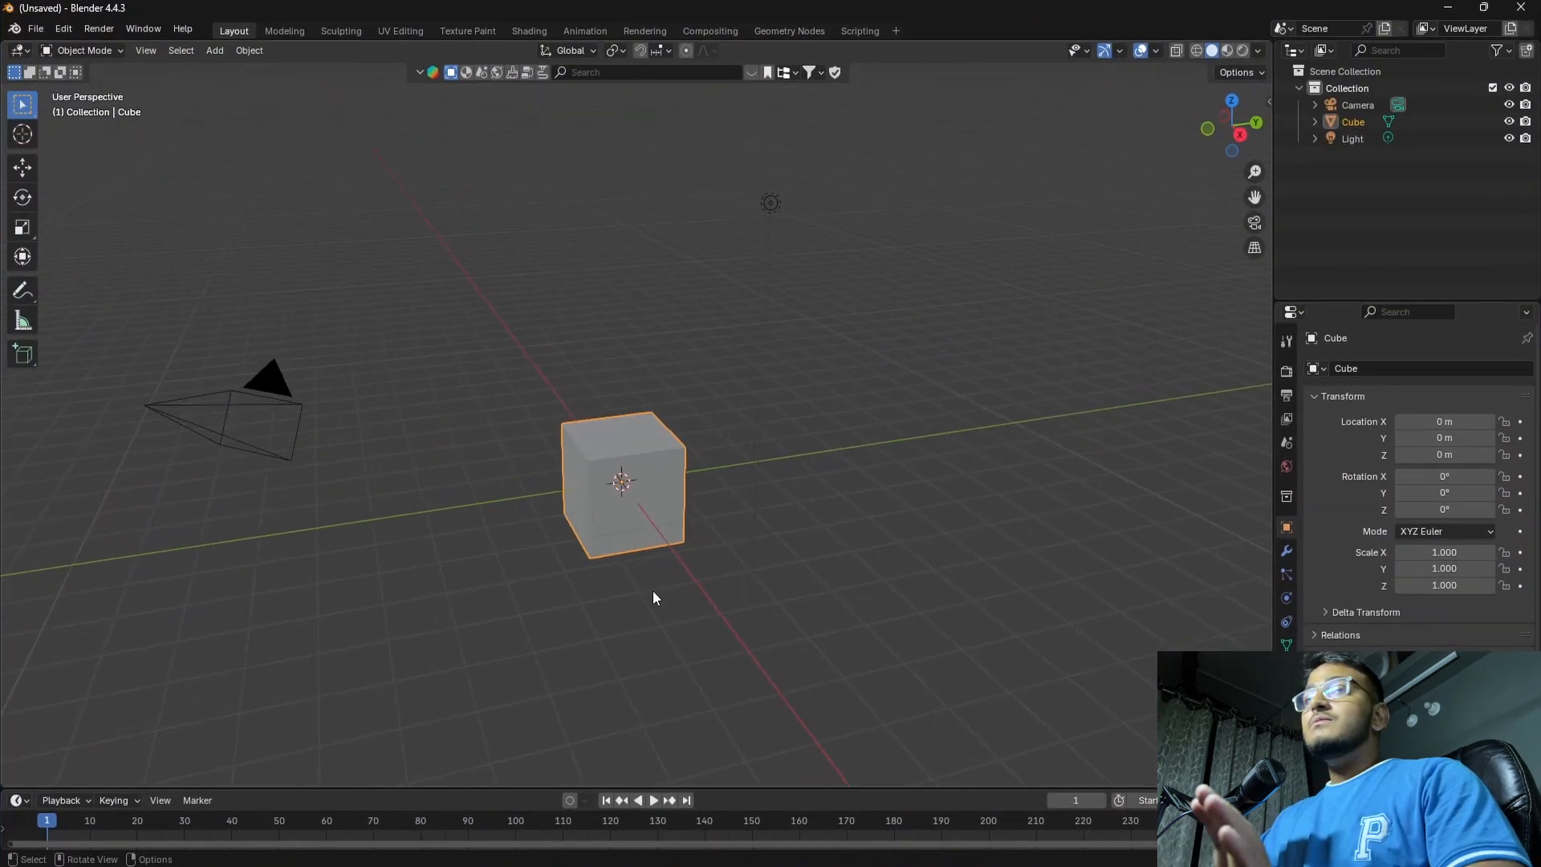
pyautogui.click(628, 452)
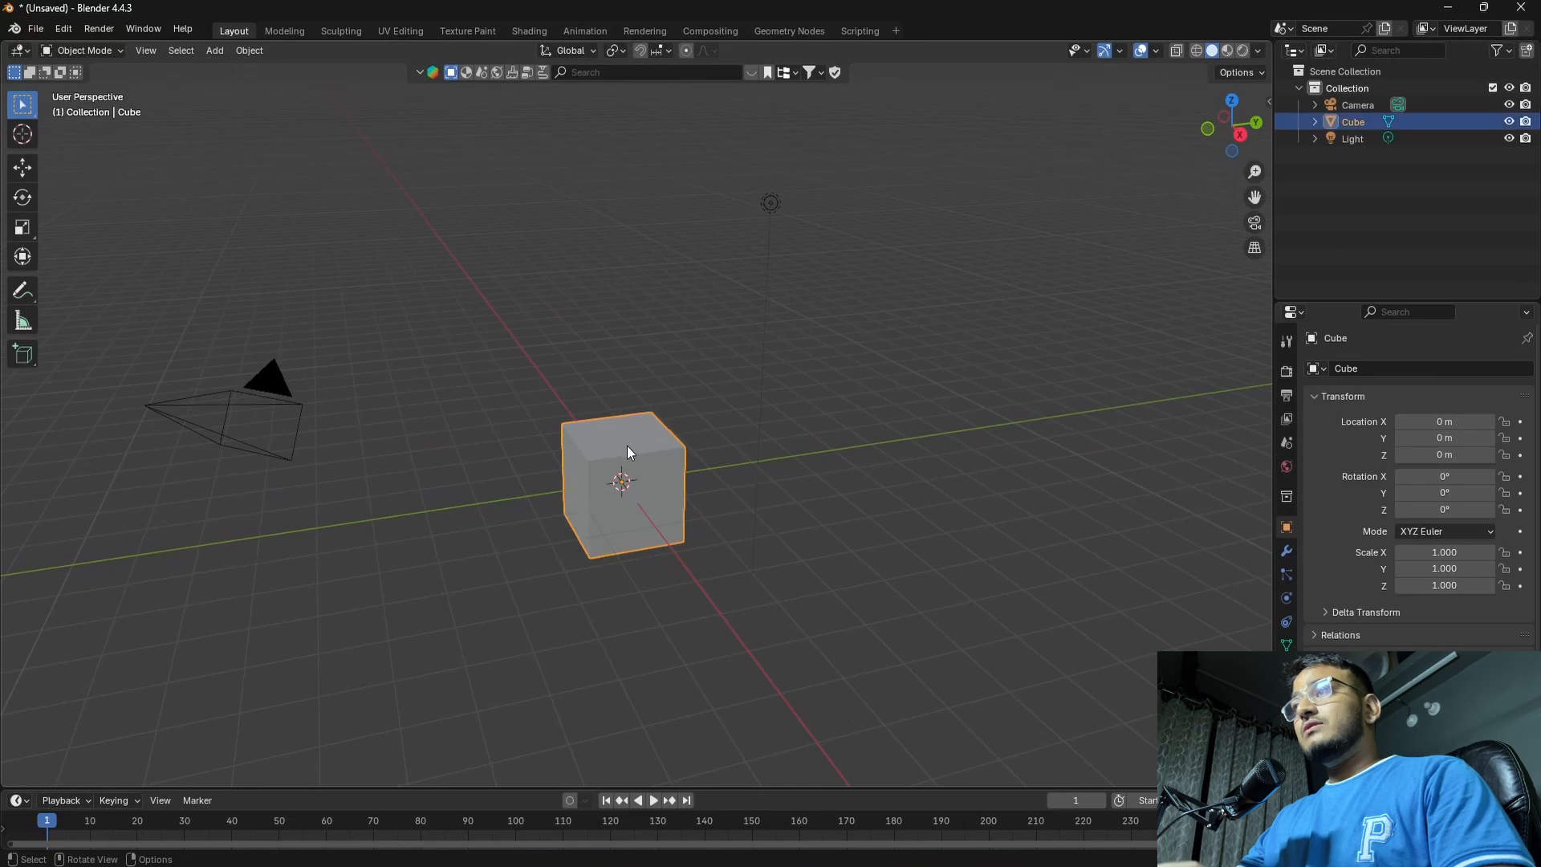
pyautogui.press('x')
pyautogui.click(617, 444)
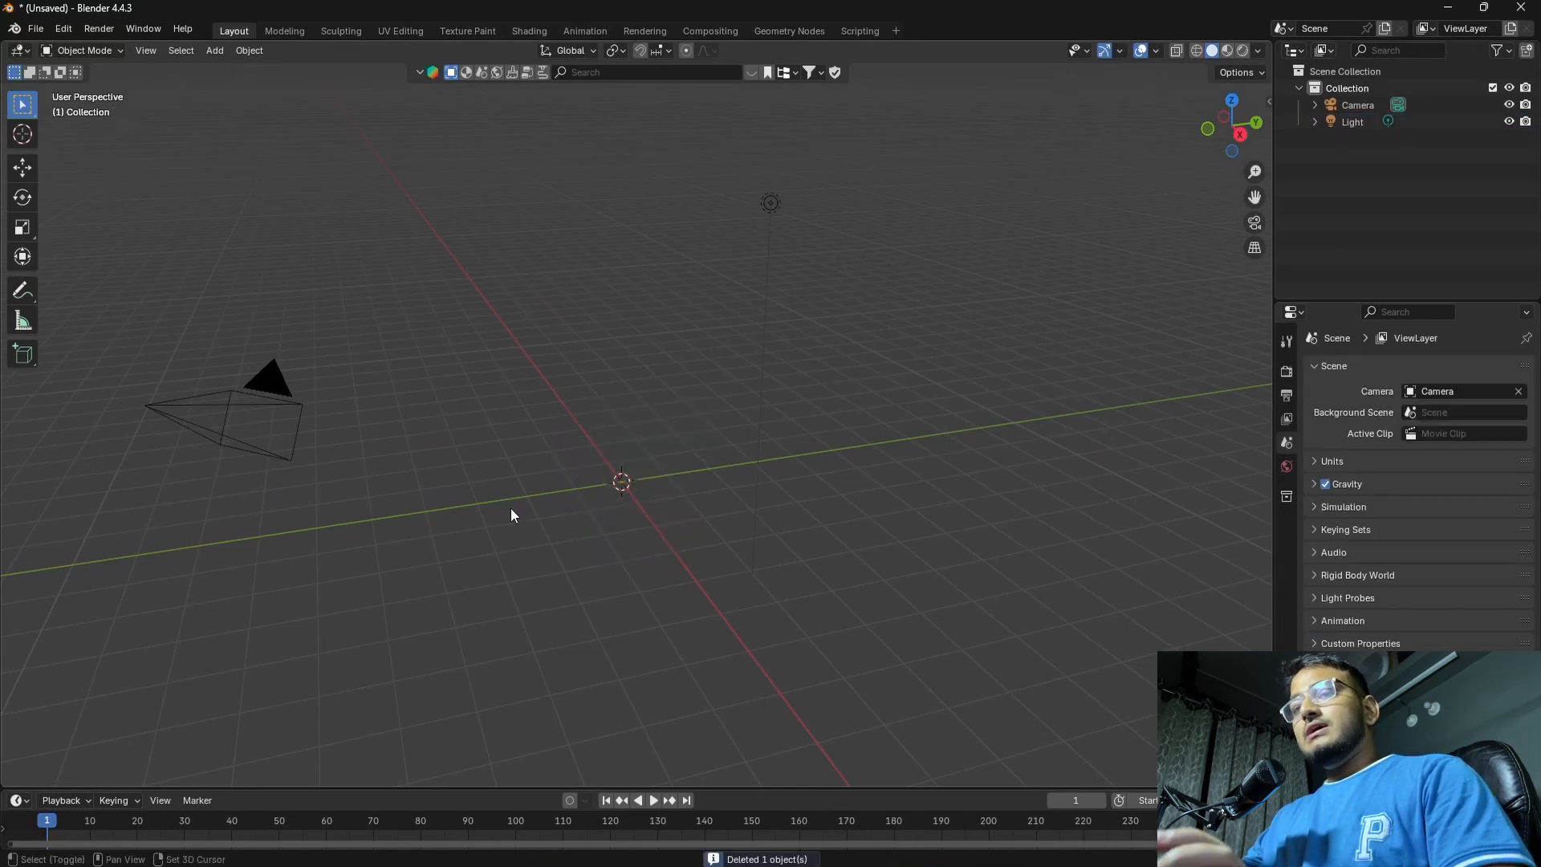
# Add a plane mesh at the origin and scale it up uniformly to about 9.83
pyautogui.hotkey('shift', 'a')
pyautogui.moveTo(499, 531)
pyautogui.click(577, 526)
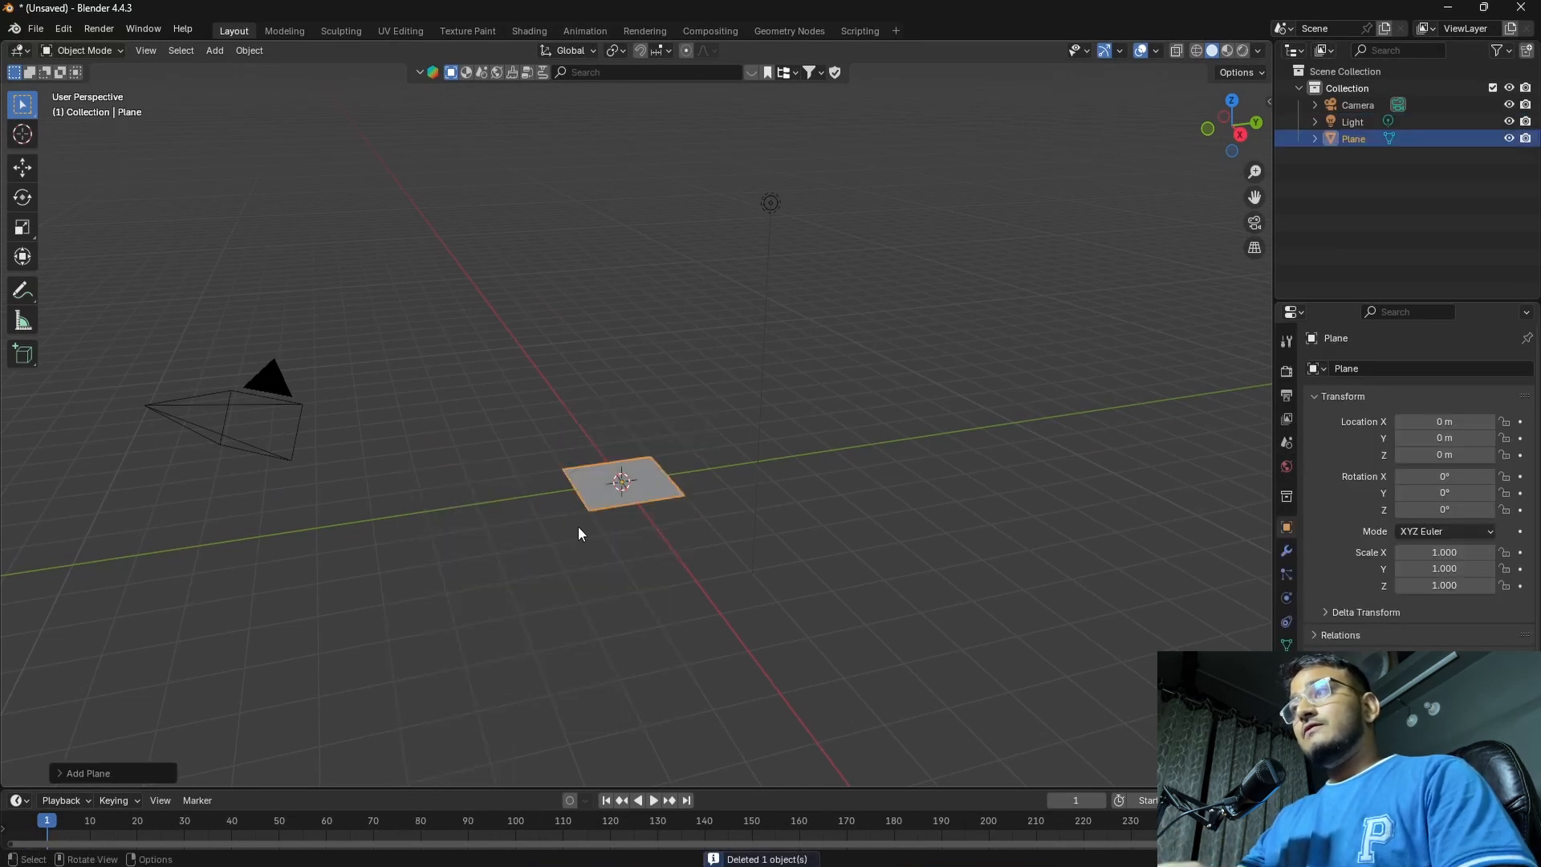
pyautogui.moveTo(578, 526); pyautogui.dragTo(657, 537, button='middle')
pyautogui.press('s')
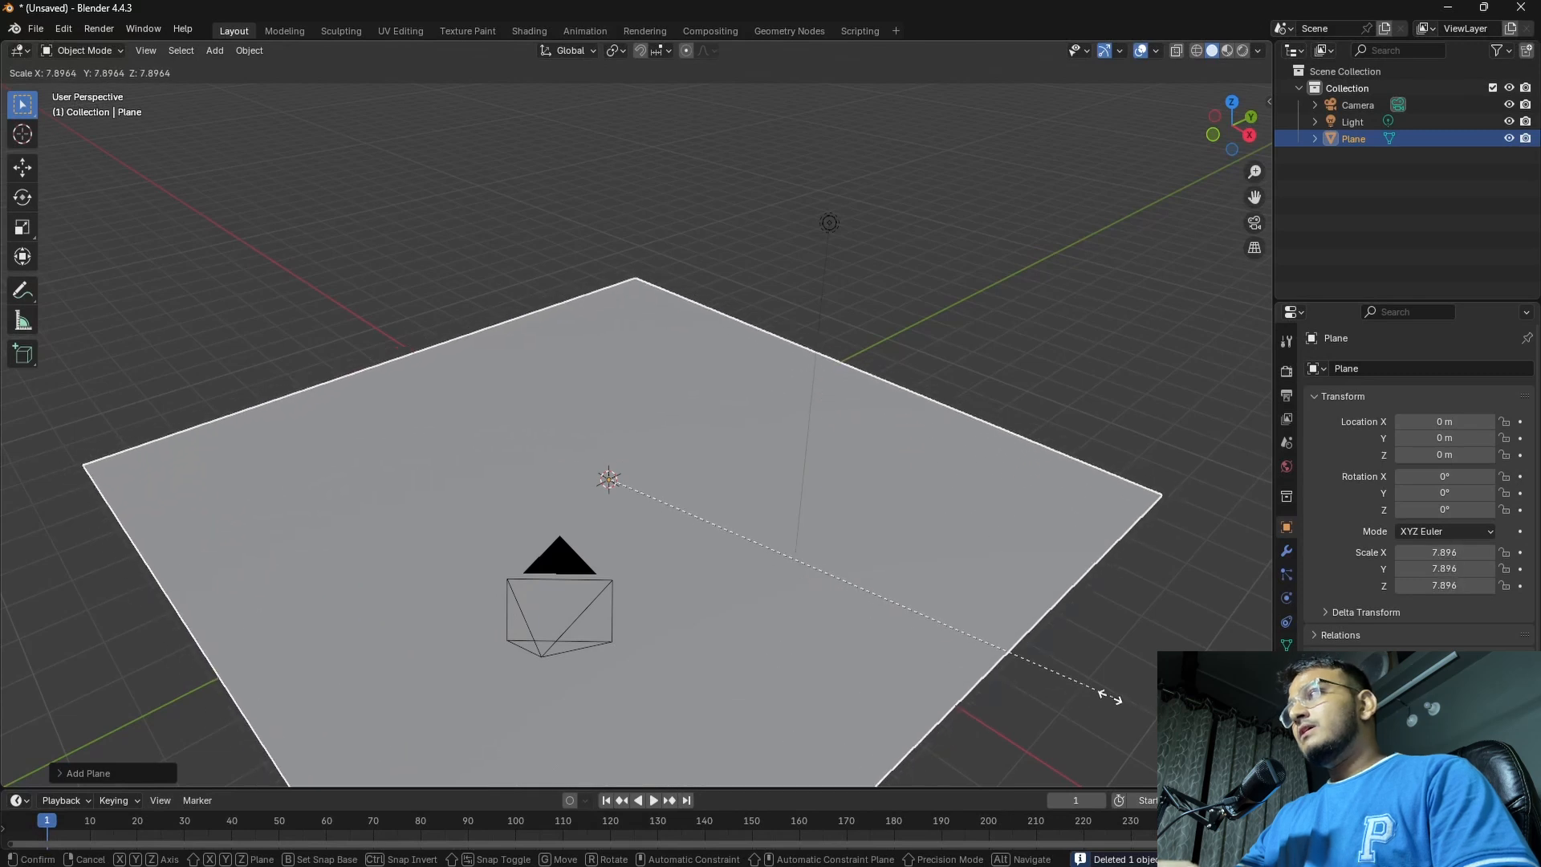
pyautogui.click(1213, 706)
pyautogui.keyDown('shift'); pyautogui.moveTo(965, 574); pyautogui.dragTo(889, 467, button='middle'); pyautogui.keyUp('shift')
pyautogui.scroll(-3, 889, 505)
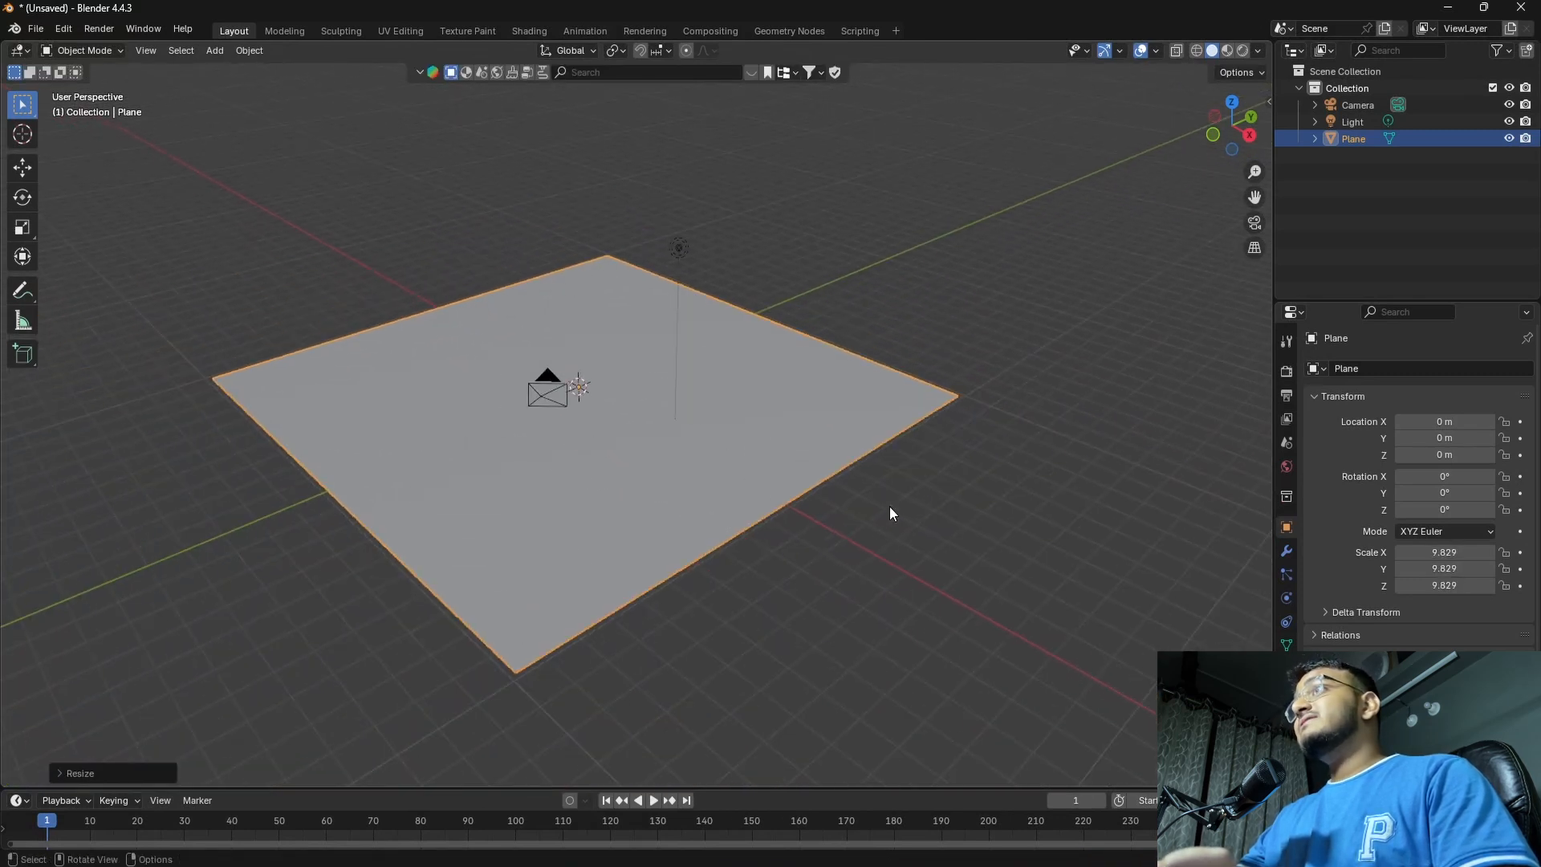
pyautogui.keyDown('shift'); pyautogui.moveTo(814, 532); pyautogui.dragTo(847, 595, button='middle'); pyautogui.keyUp('shift')
# Add a Subdivision Surface modifier to the plane, set to Simple, and raise its viewport level
pyautogui.press('Tab')
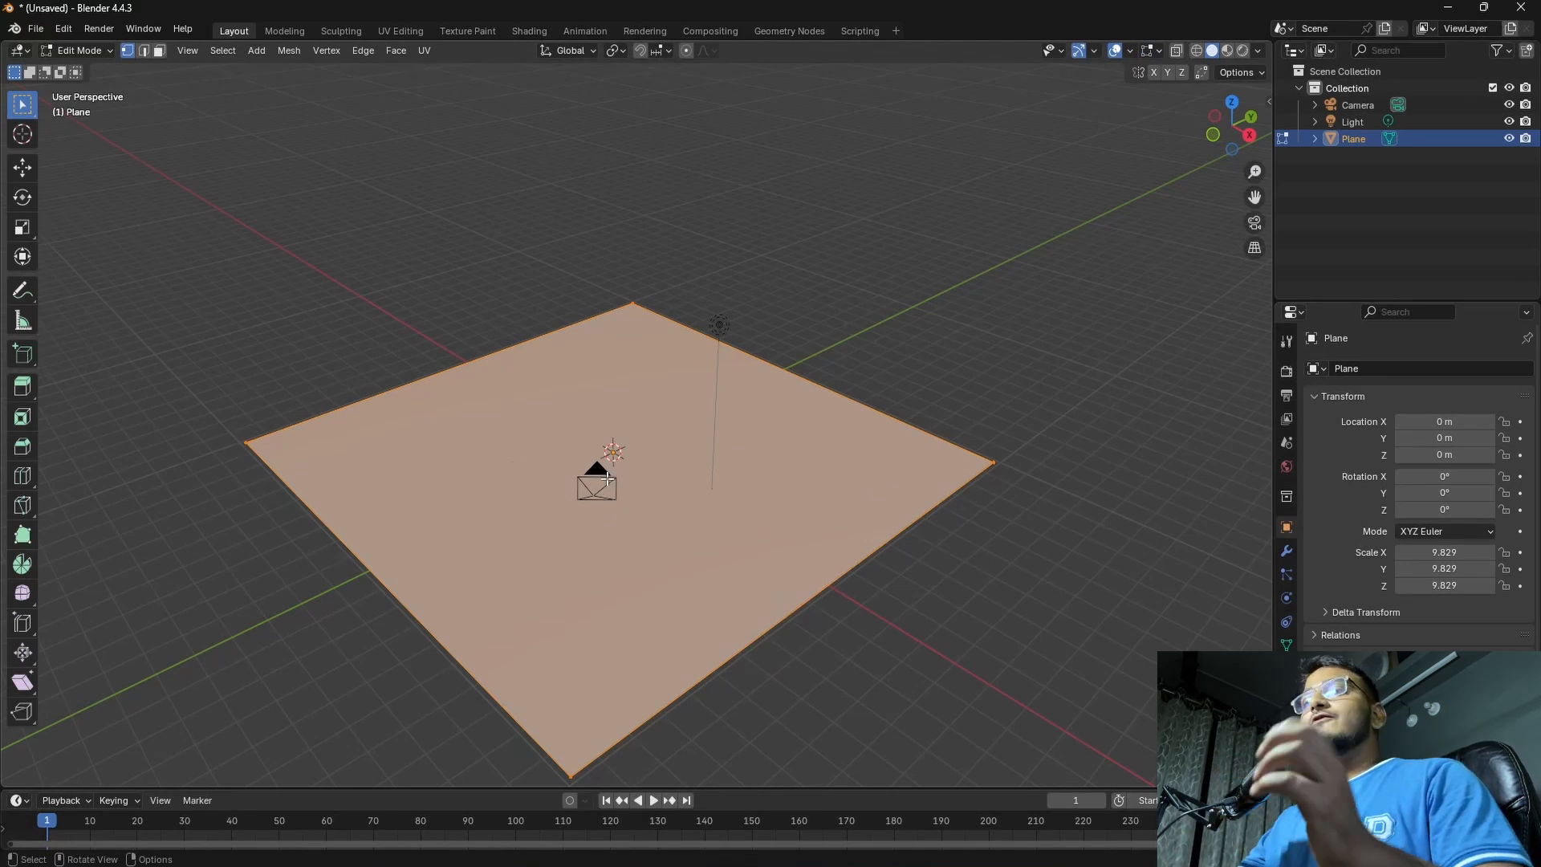
pyautogui.press('Tab')
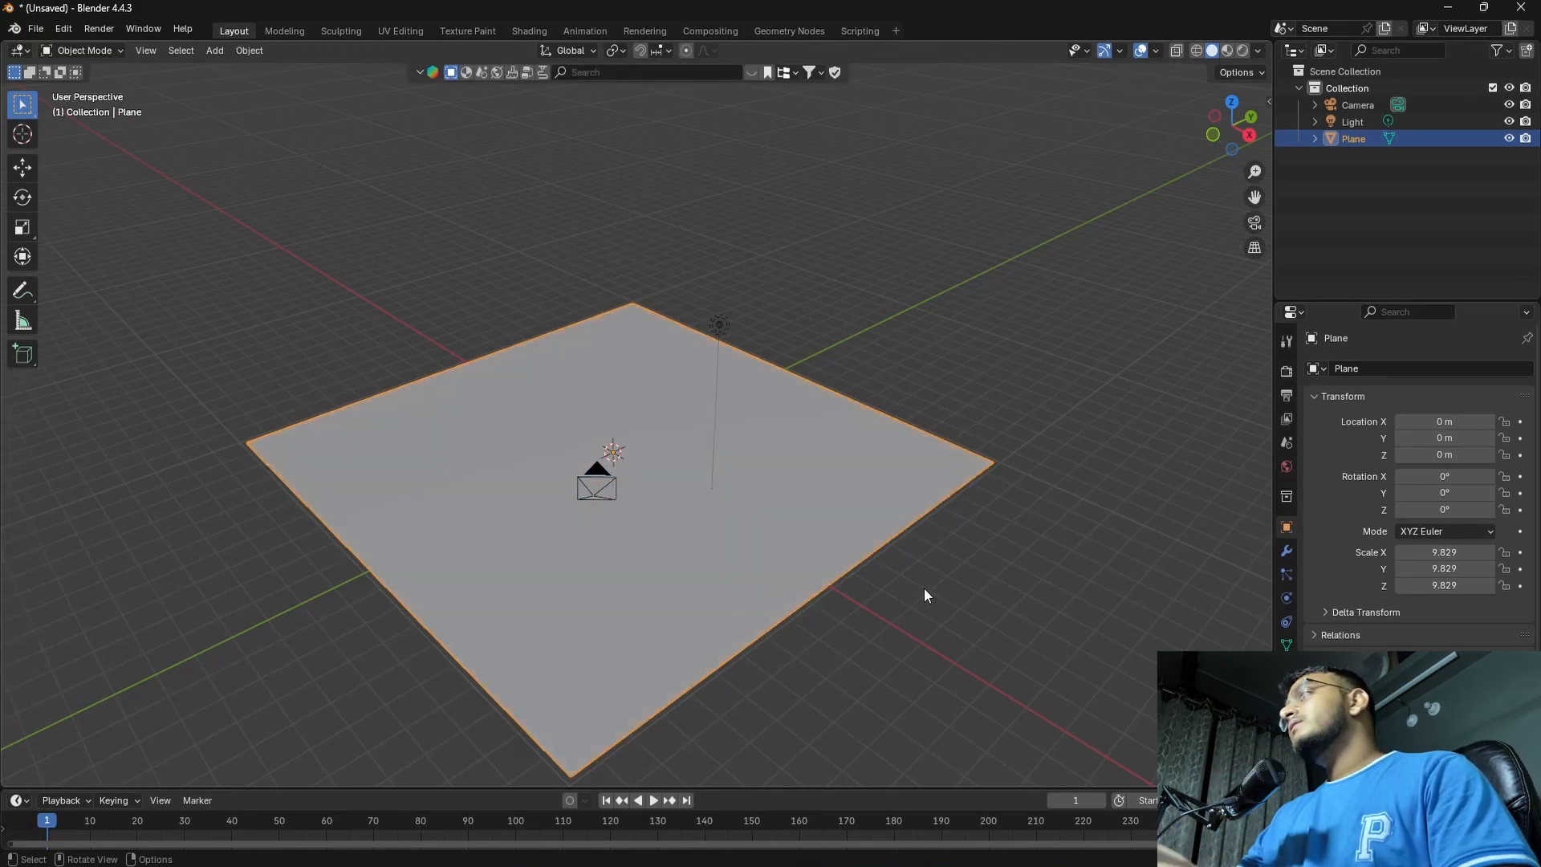
pyautogui.click(1286, 550)
pyautogui.click(1392, 368)
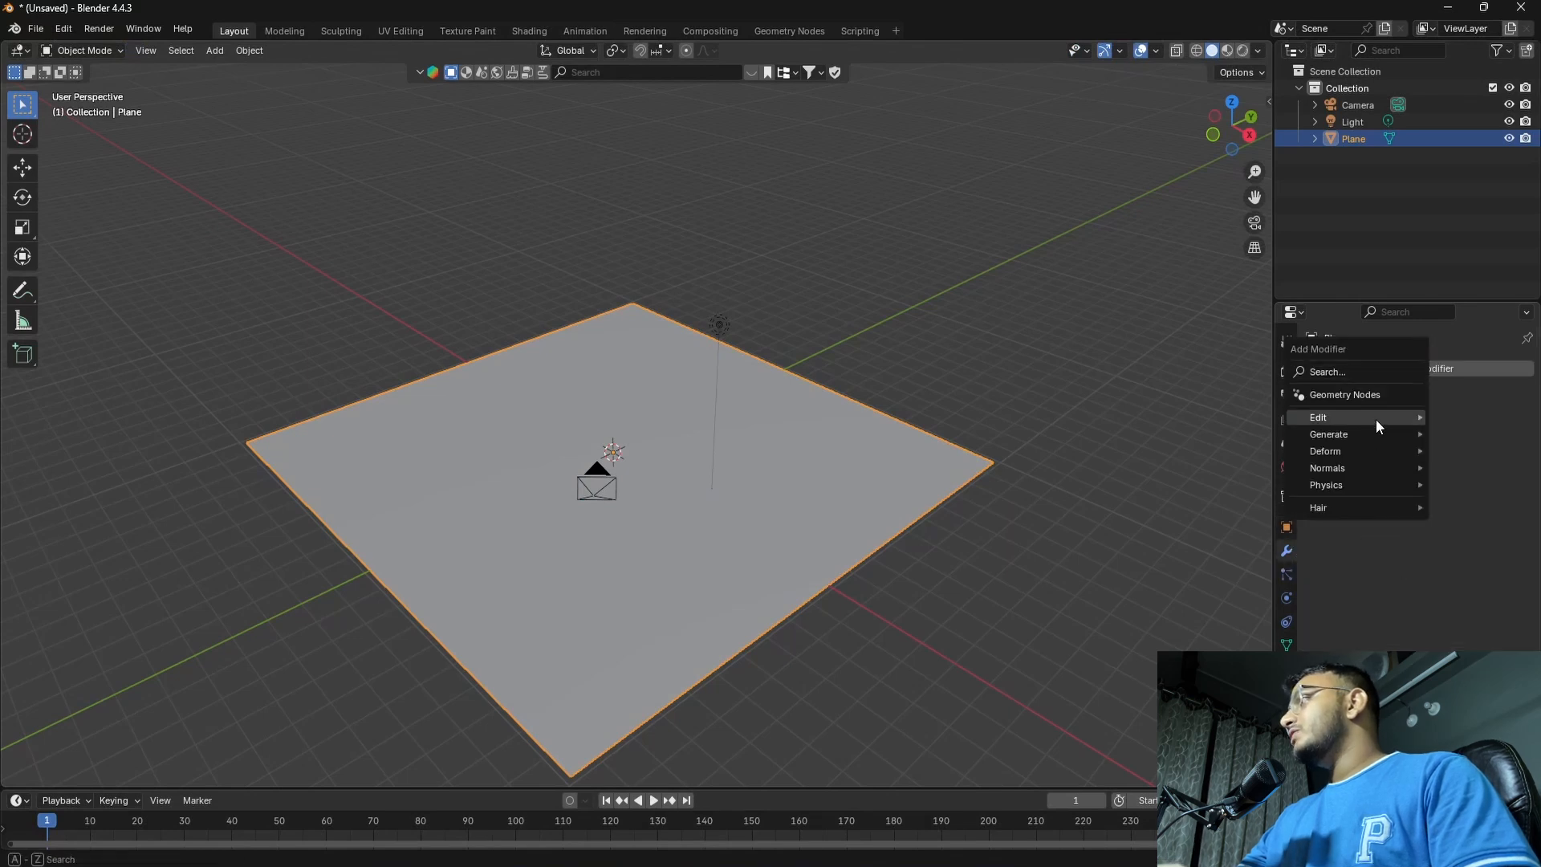
pyautogui.moveTo(1361, 435)
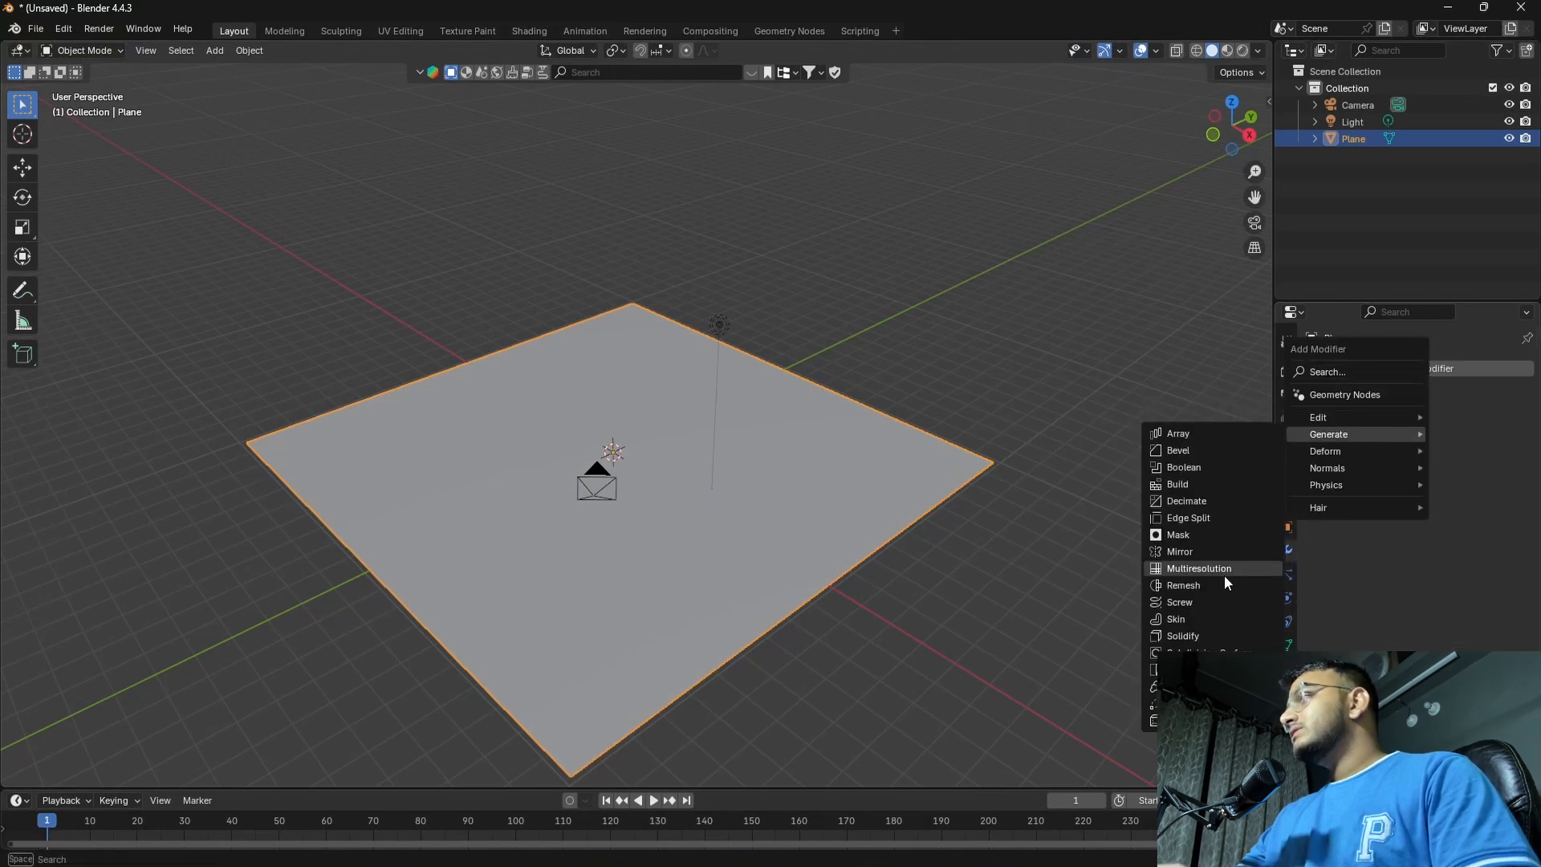
pyautogui.click(1203, 653)
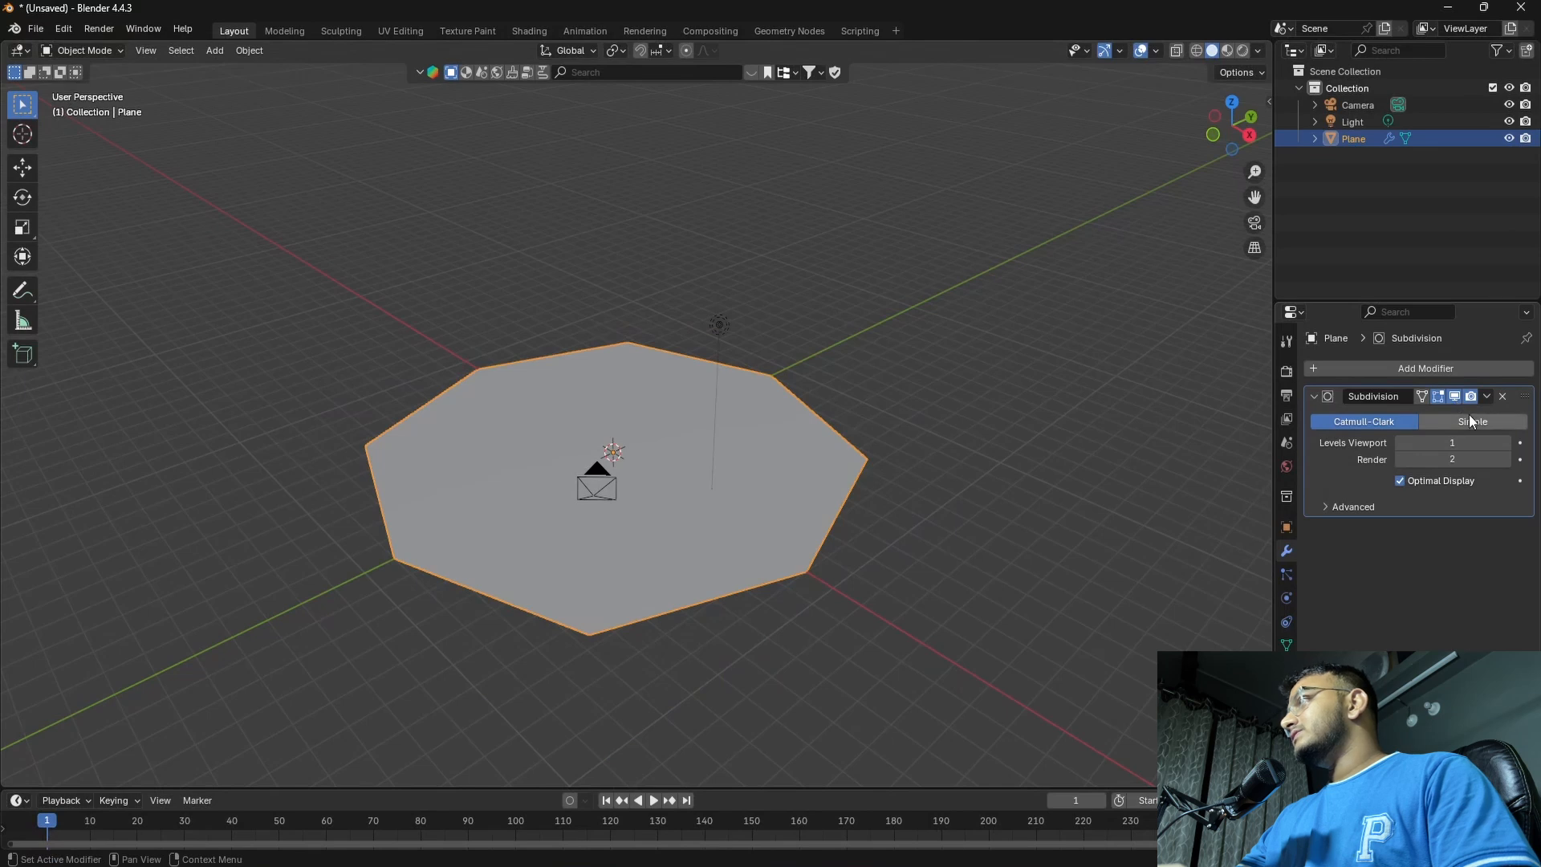
pyautogui.click(1468, 419)
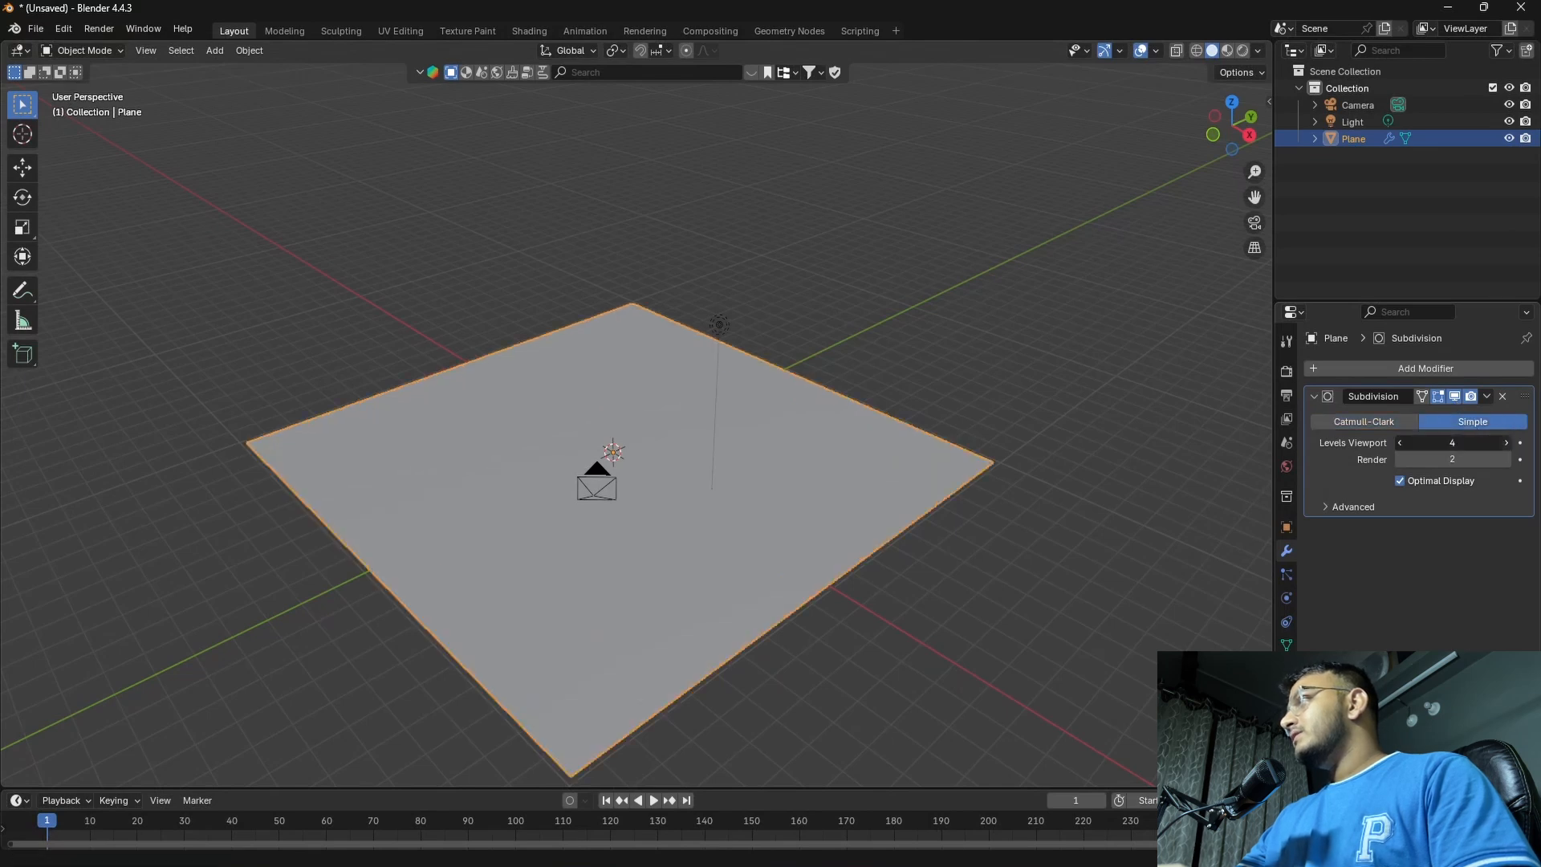
# Apply the plane's Subdivision modifier and inspect the mesh density in Edit Mode
pyautogui.click(1486, 396)
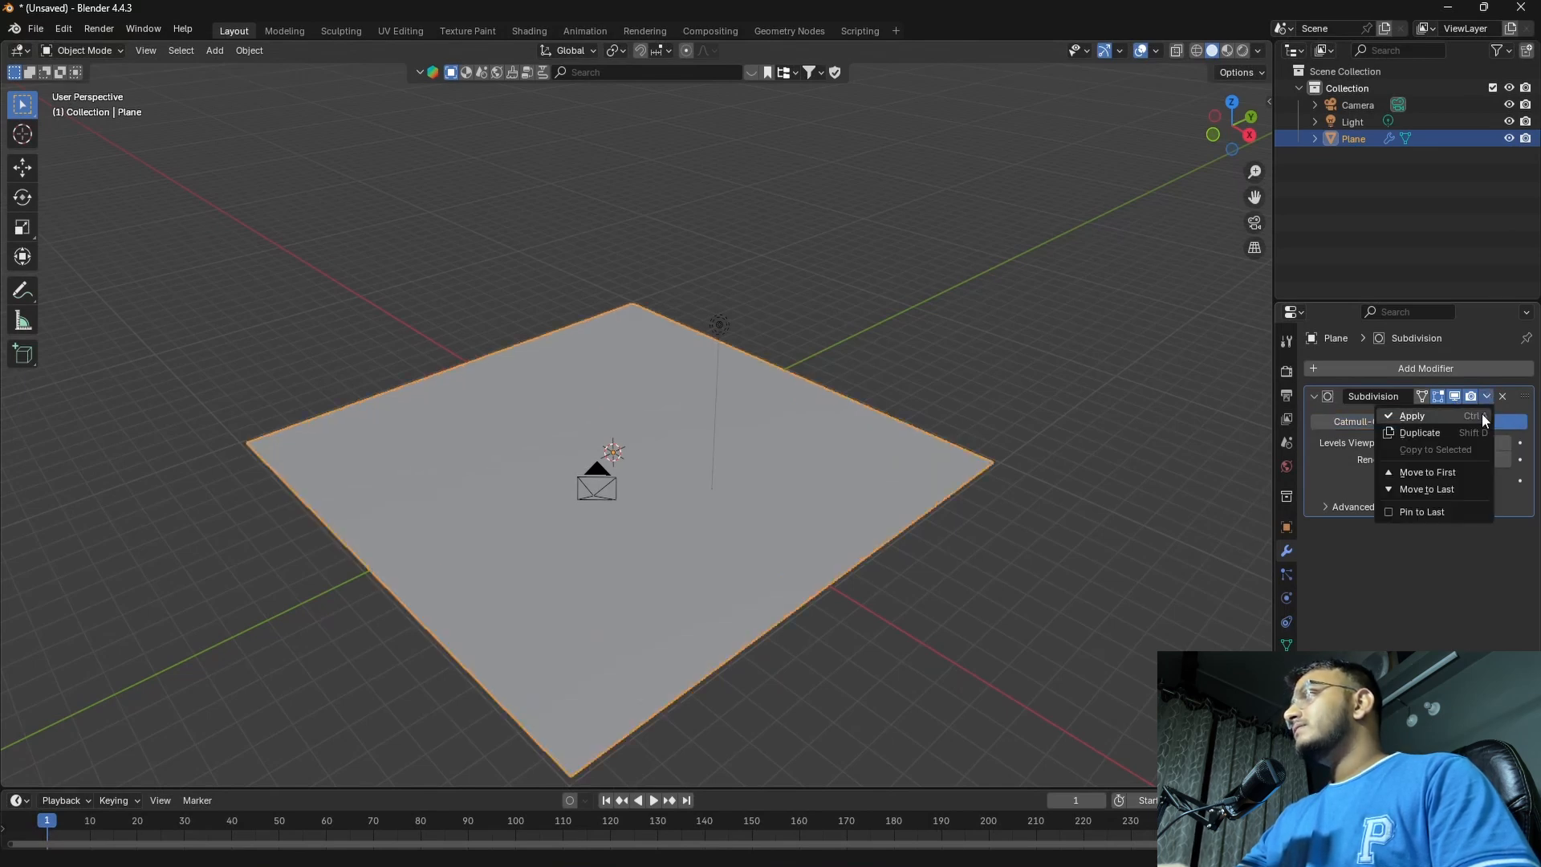
pyautogui.click(1456, 417)
pyautogui.press('Tab')
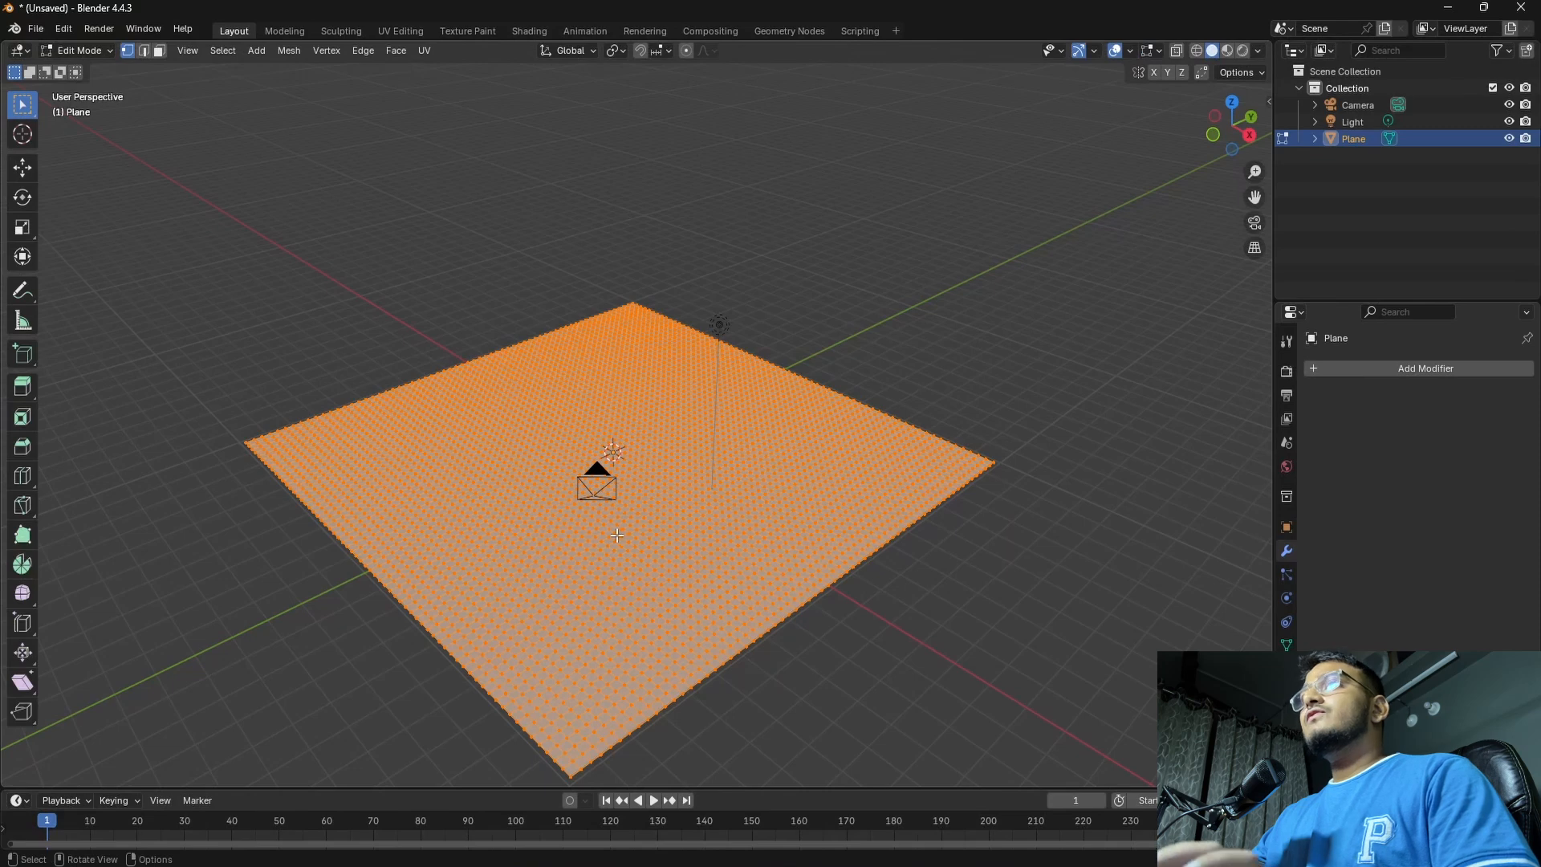
pyautogui.moveTo(600, 551); pyautogui.dragTo(598, 353, button='middle')
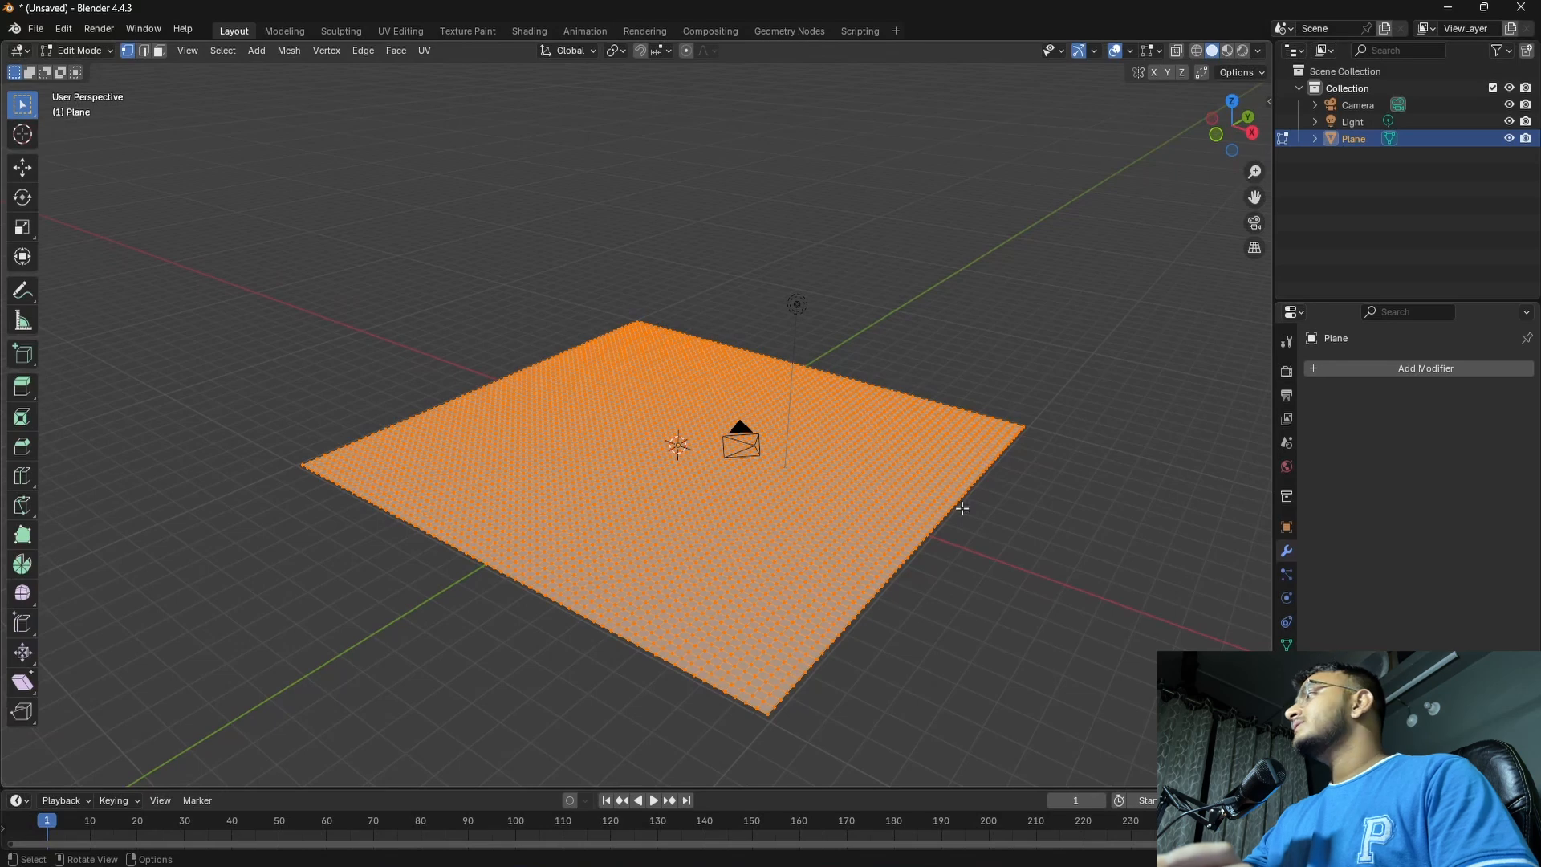
pyautogui.click(1092, 519)
pyautogui.moveTo(931, 502); pyautogui.dragTo(919, 501, button='middle')
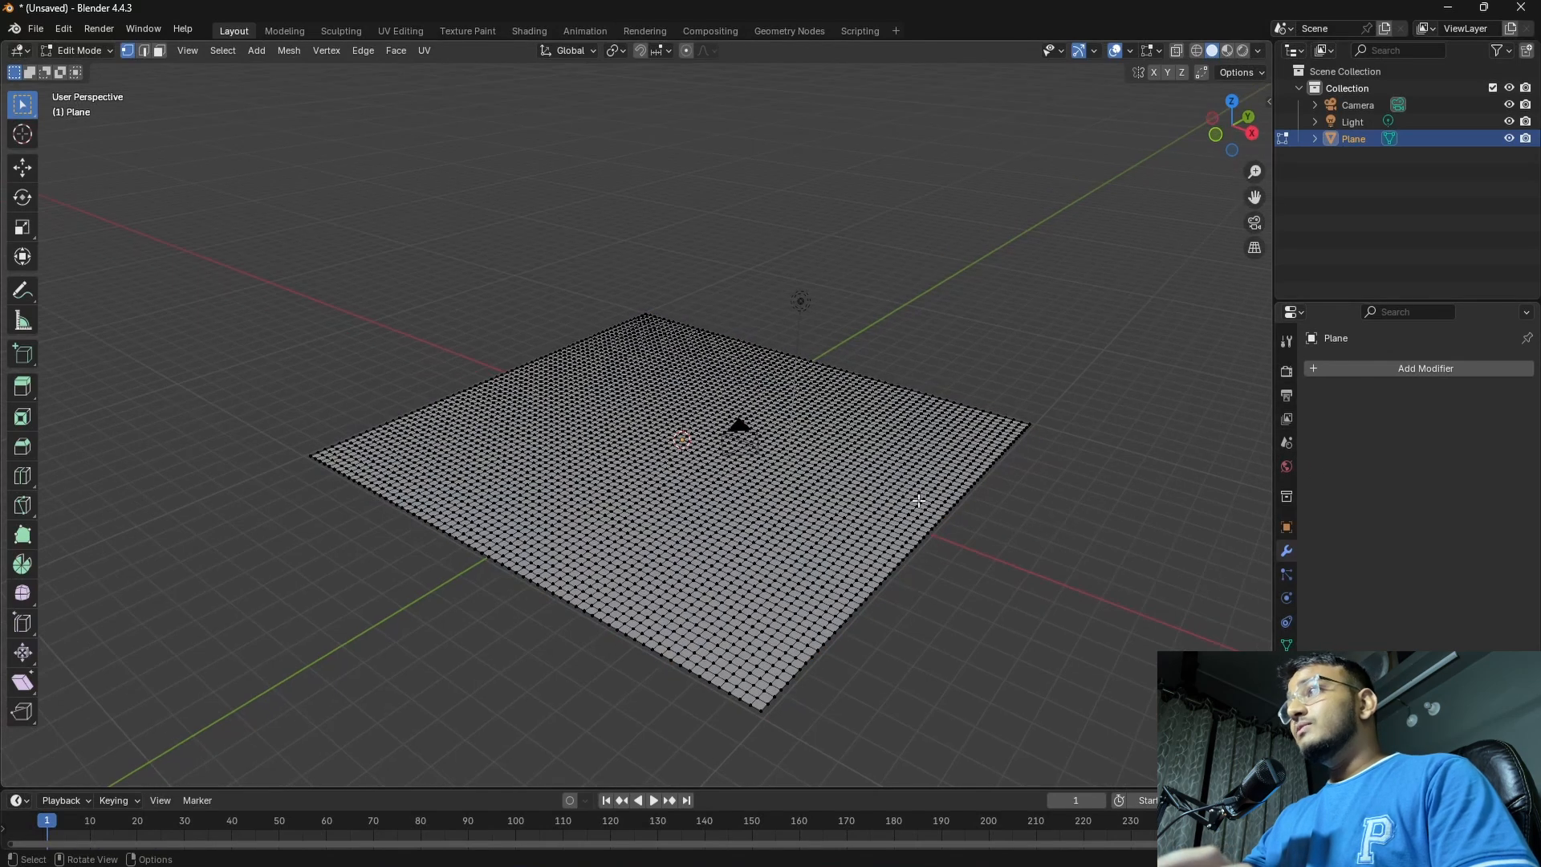
pyautogui.press('Tab')
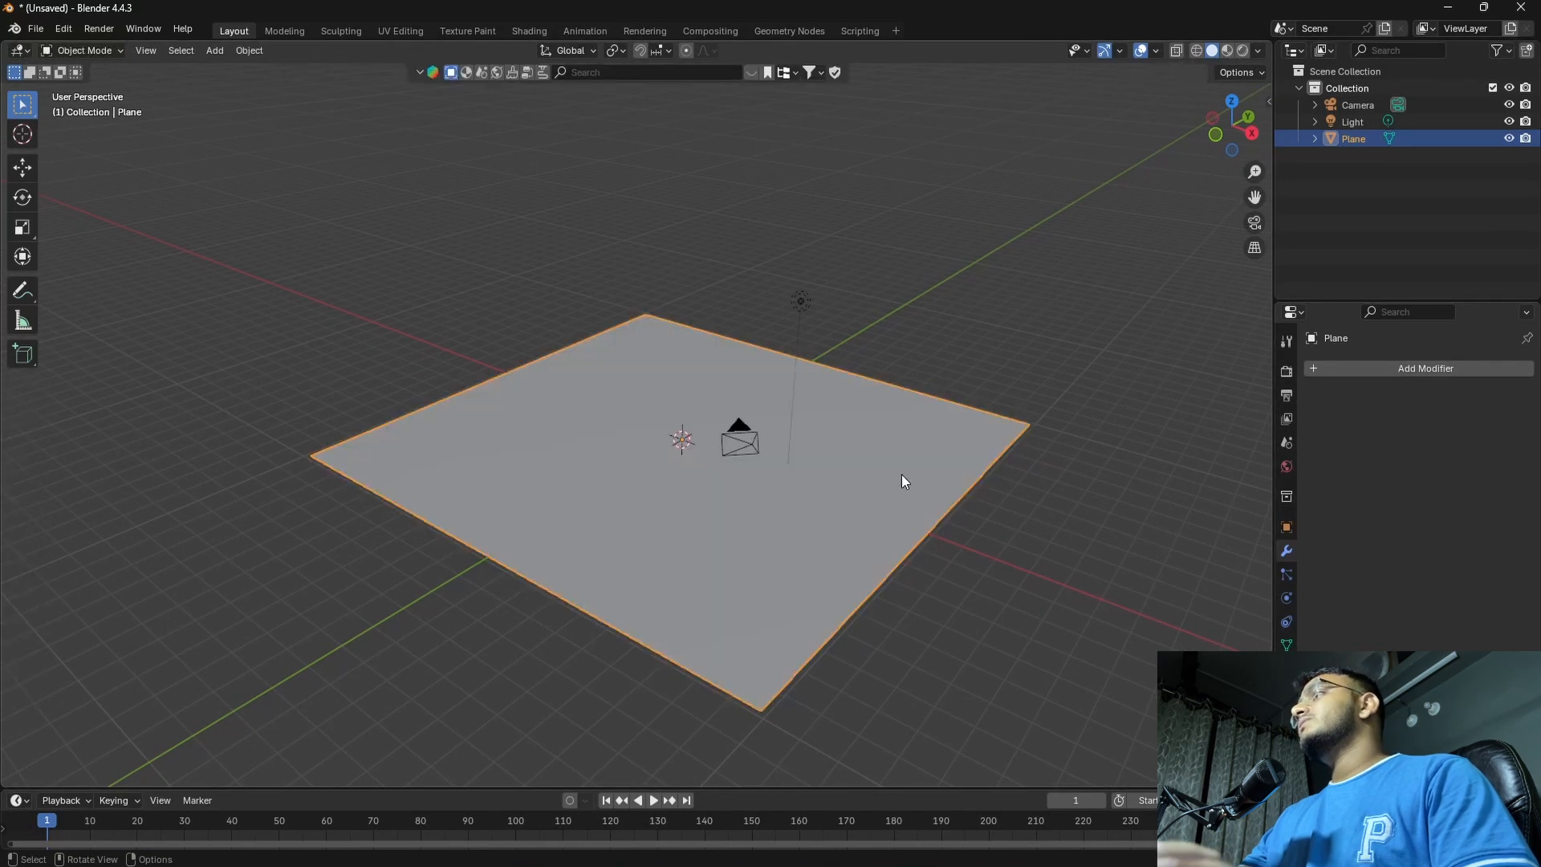
# Add another Subdivision Surface modifier to the plane, set to Simple with a viewport level of 2
pyautogui.click(1359, 369)
pyautogui.moveTo(1346, 371)
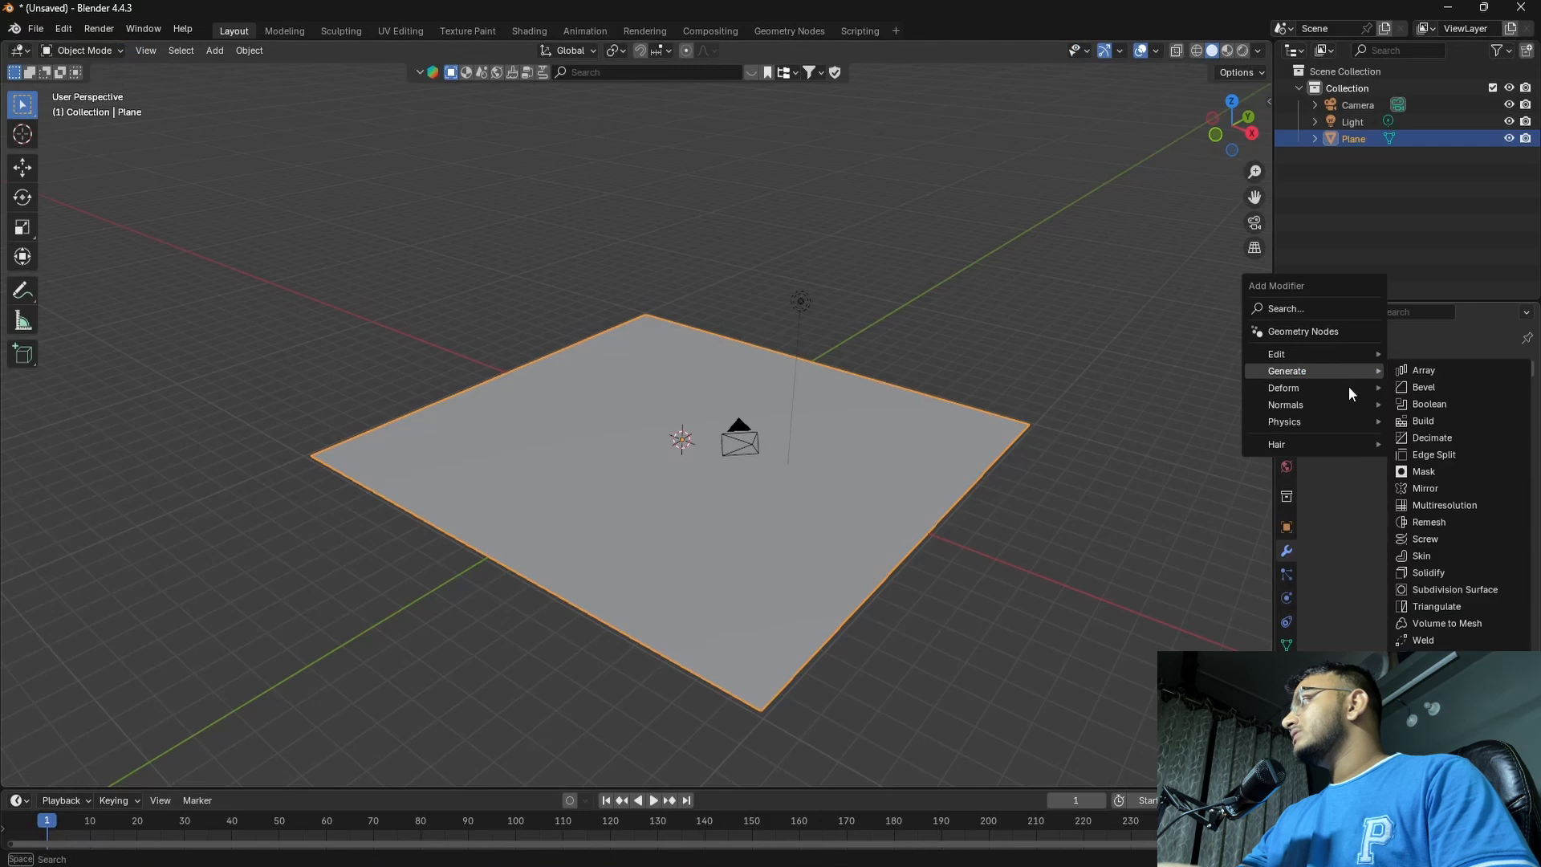
pyautogui.click(1442, 589)
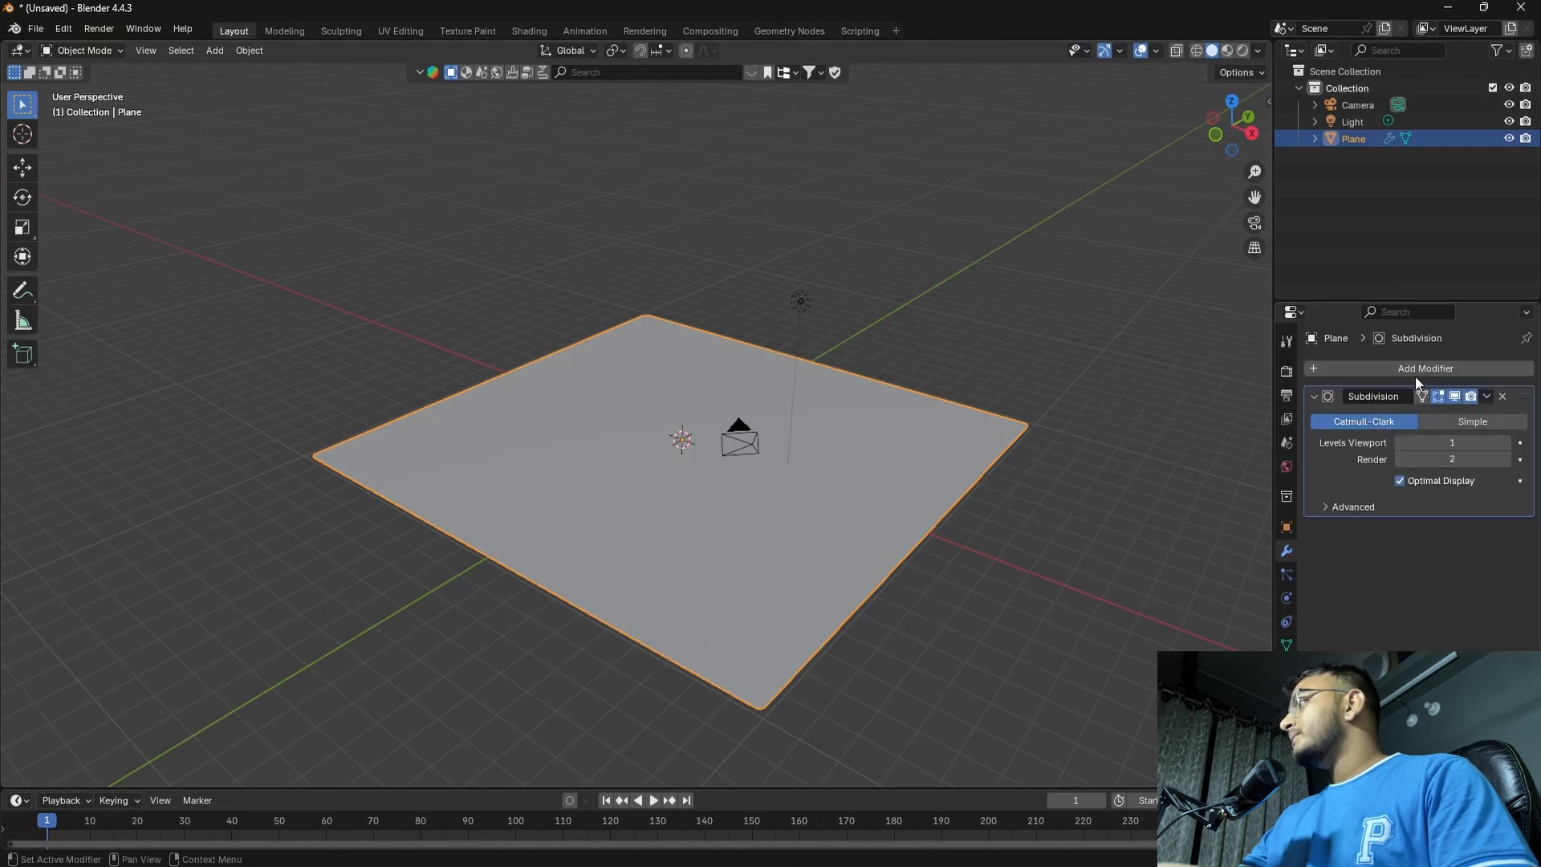
pyautogui.click(1466, 420)
pyautogui.click(1507, 442)
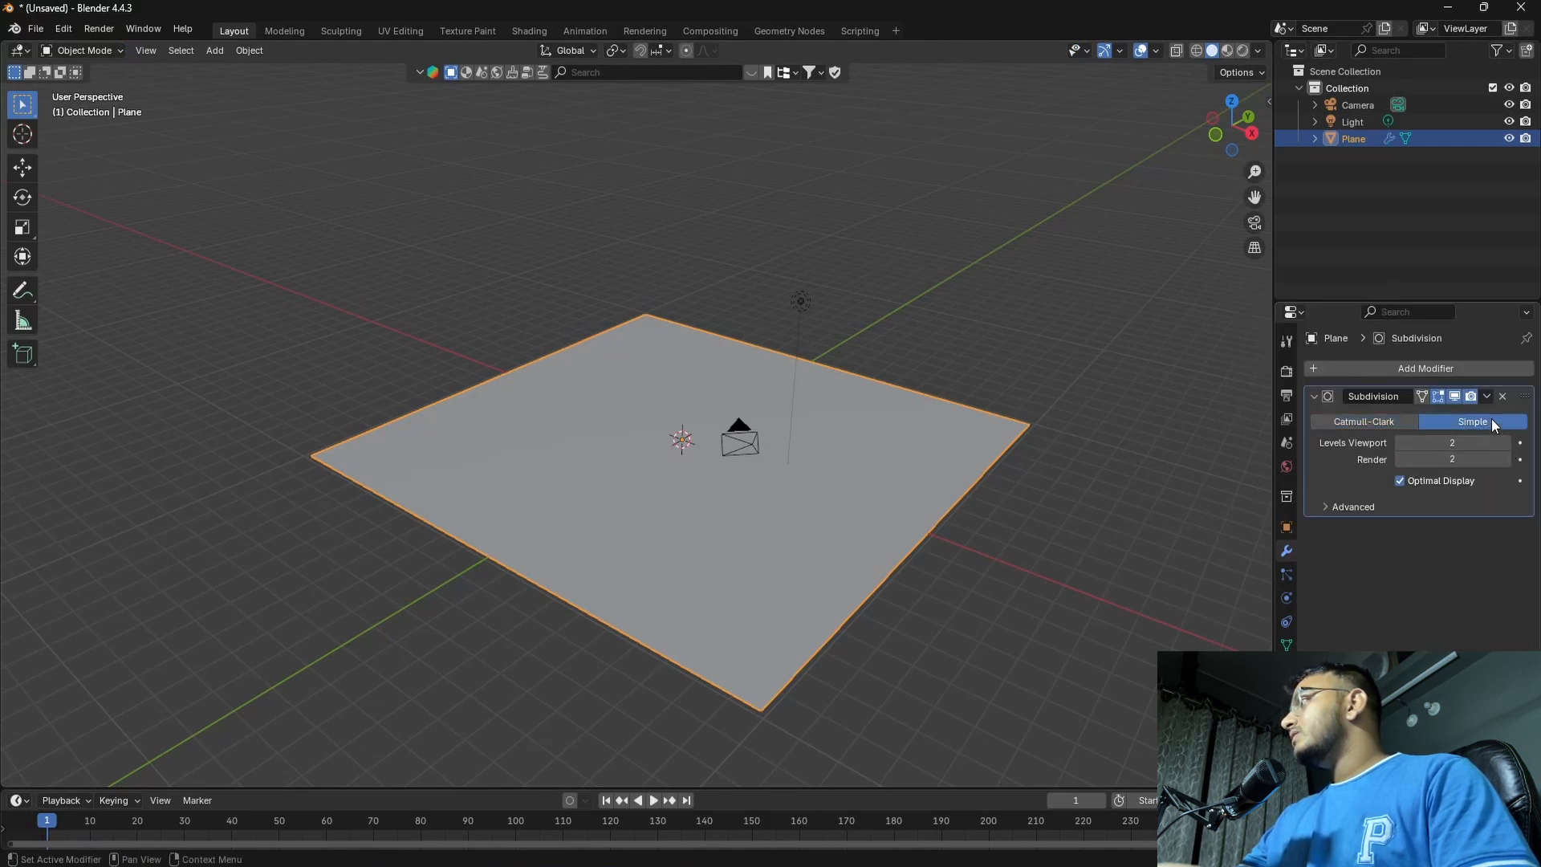
# Apply the second Subdivision modifier and check the denser plane mesh in Edit Mode before returning to Object Mode
pyautogui.click(1488, 395)
pyautogui.click(1456, 416)
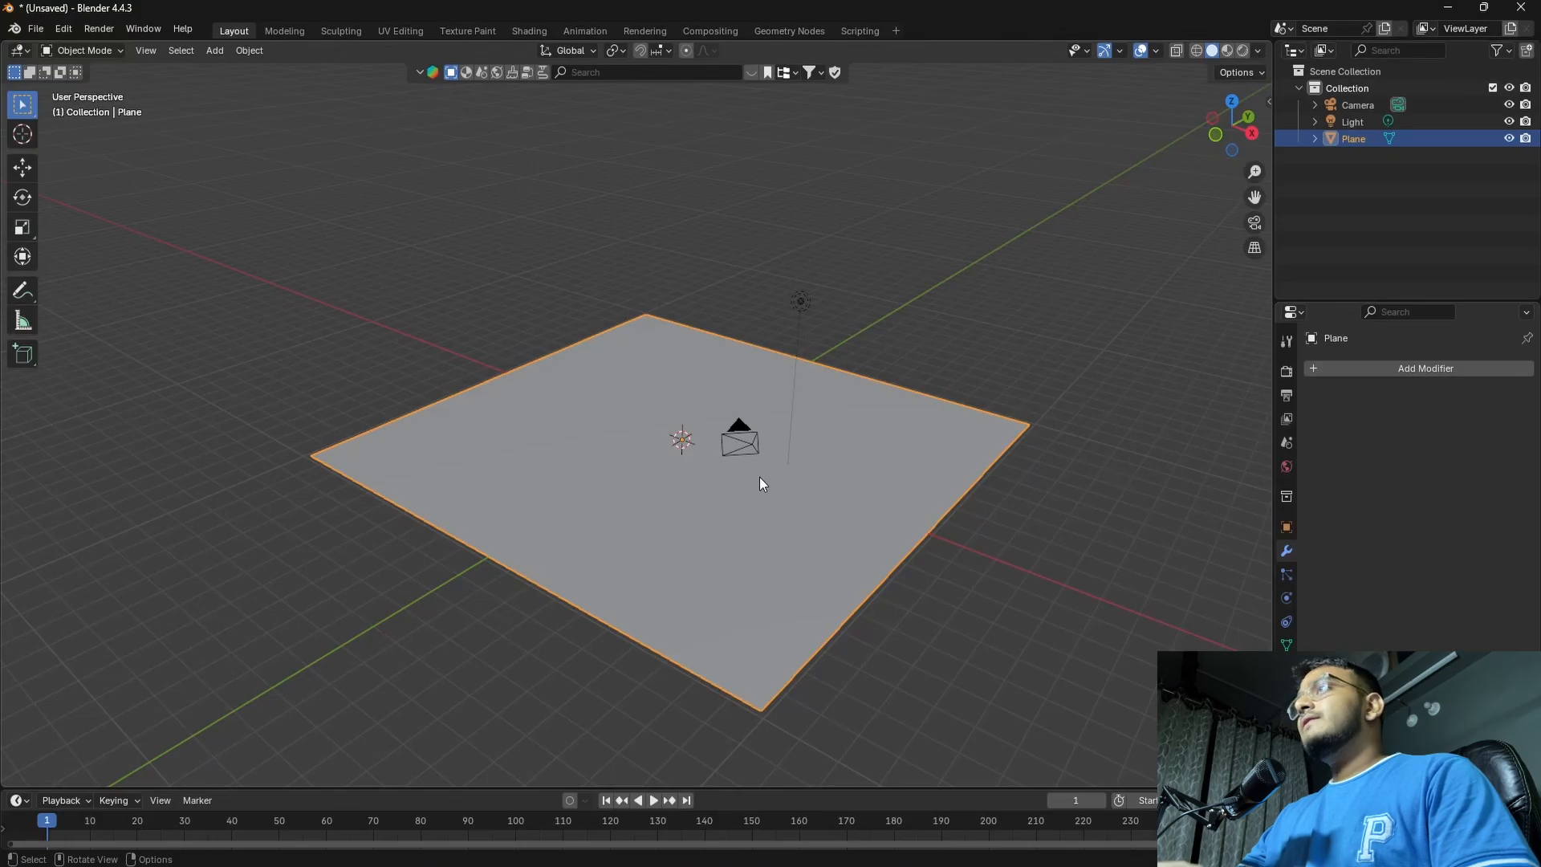
pyautogui.press('Tab')
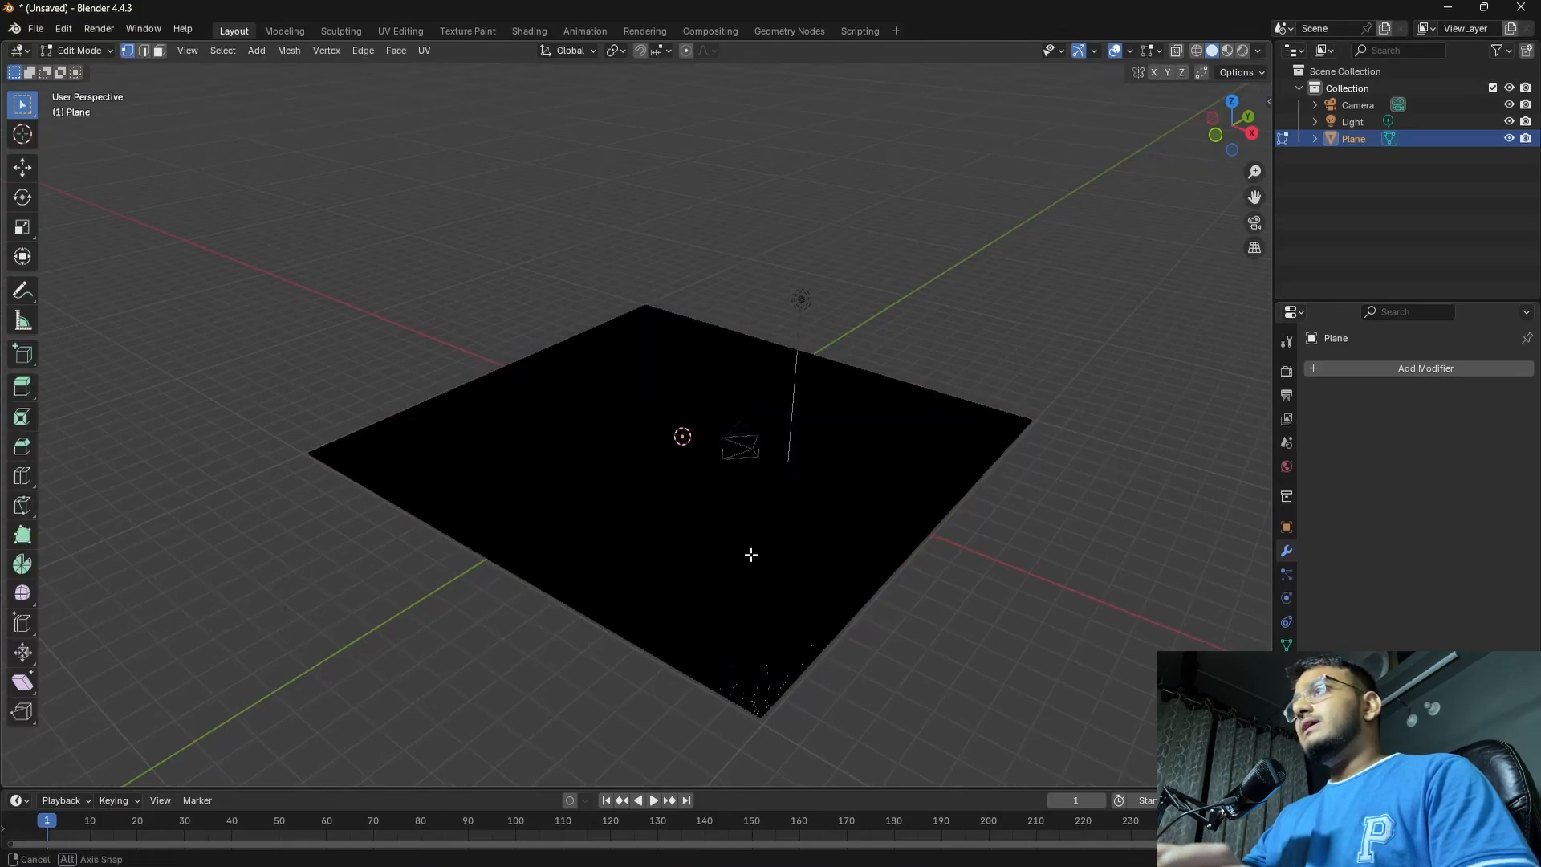
pyautogui.moveTo(749, 554); pyautogui.dragTo(664, 519, button='middle')
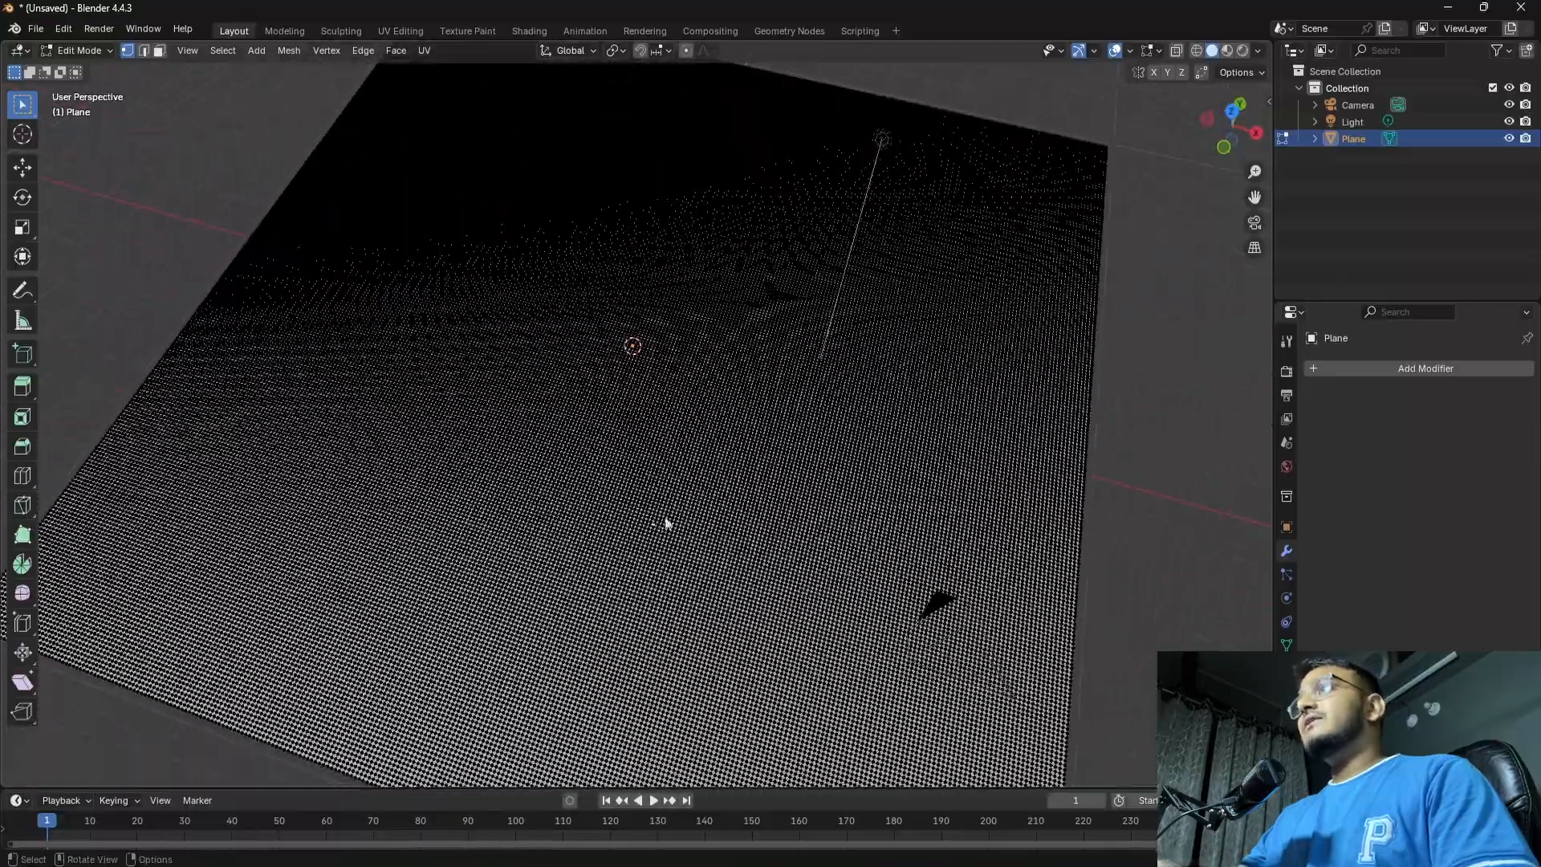
pyautogui.press('Tab')
pyautogui.scroll(-6, 664, 499)
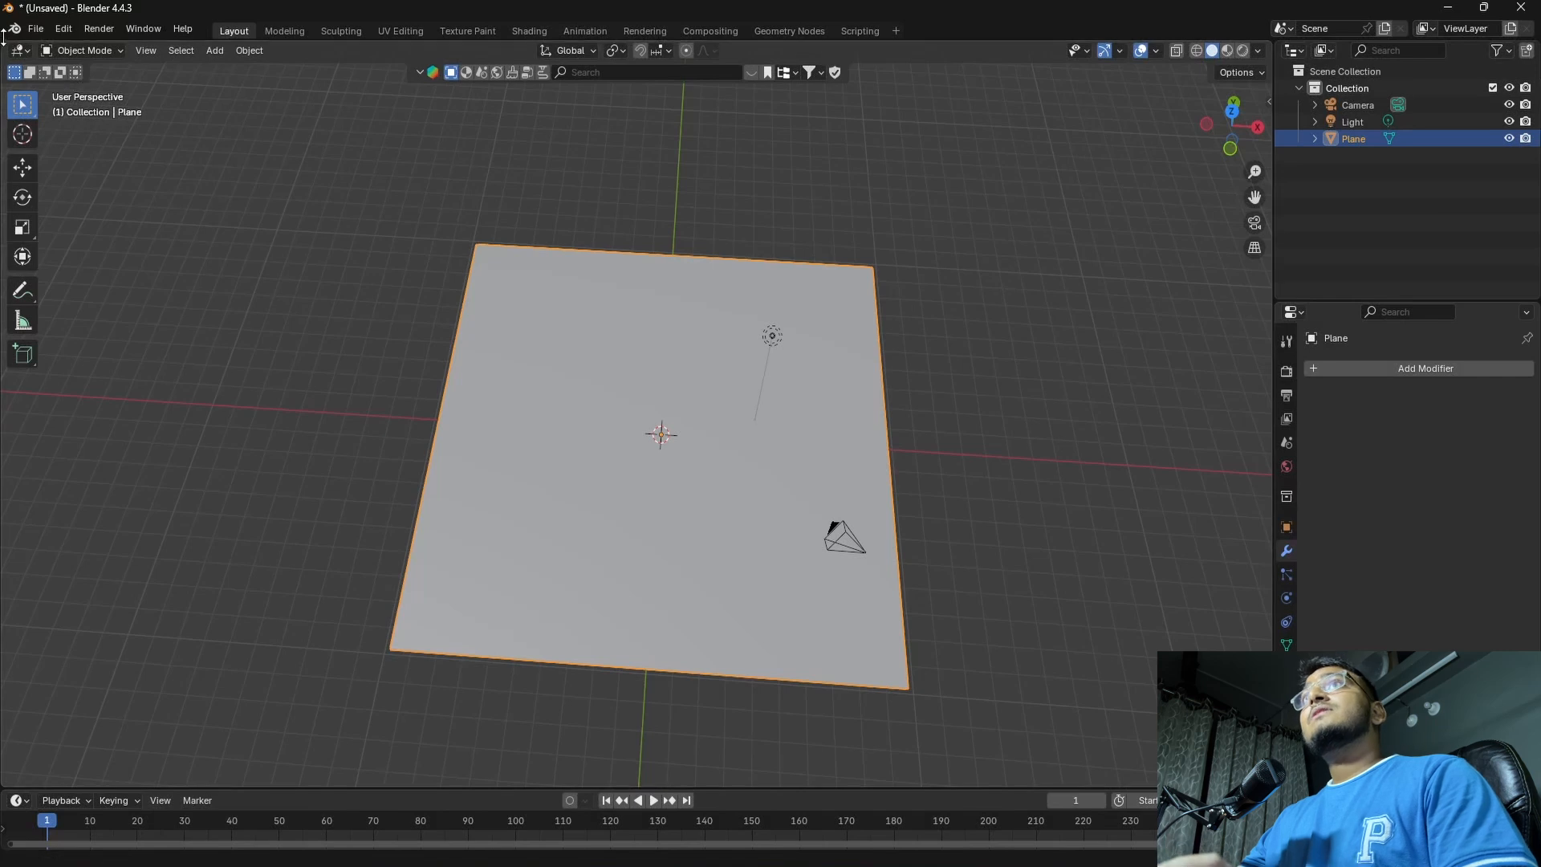
# Split the 3D viewport vertically and turn the new area into a Geometry Node Editor
pyautogui.moveTo(3, 42); pyautogui.dragTo(570, 49)
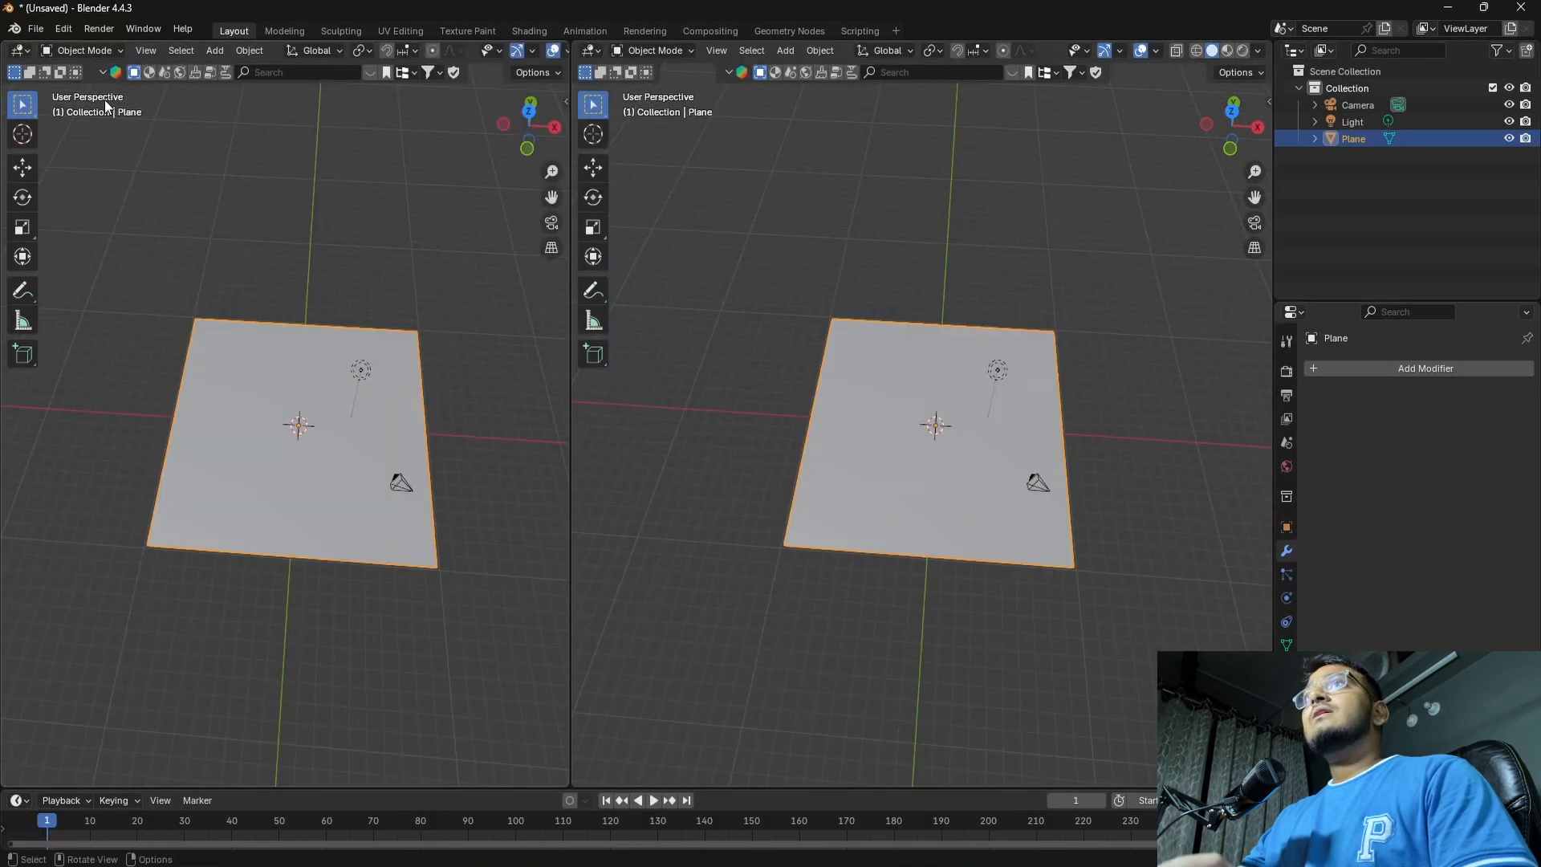
pyautogui.click(19, 51)
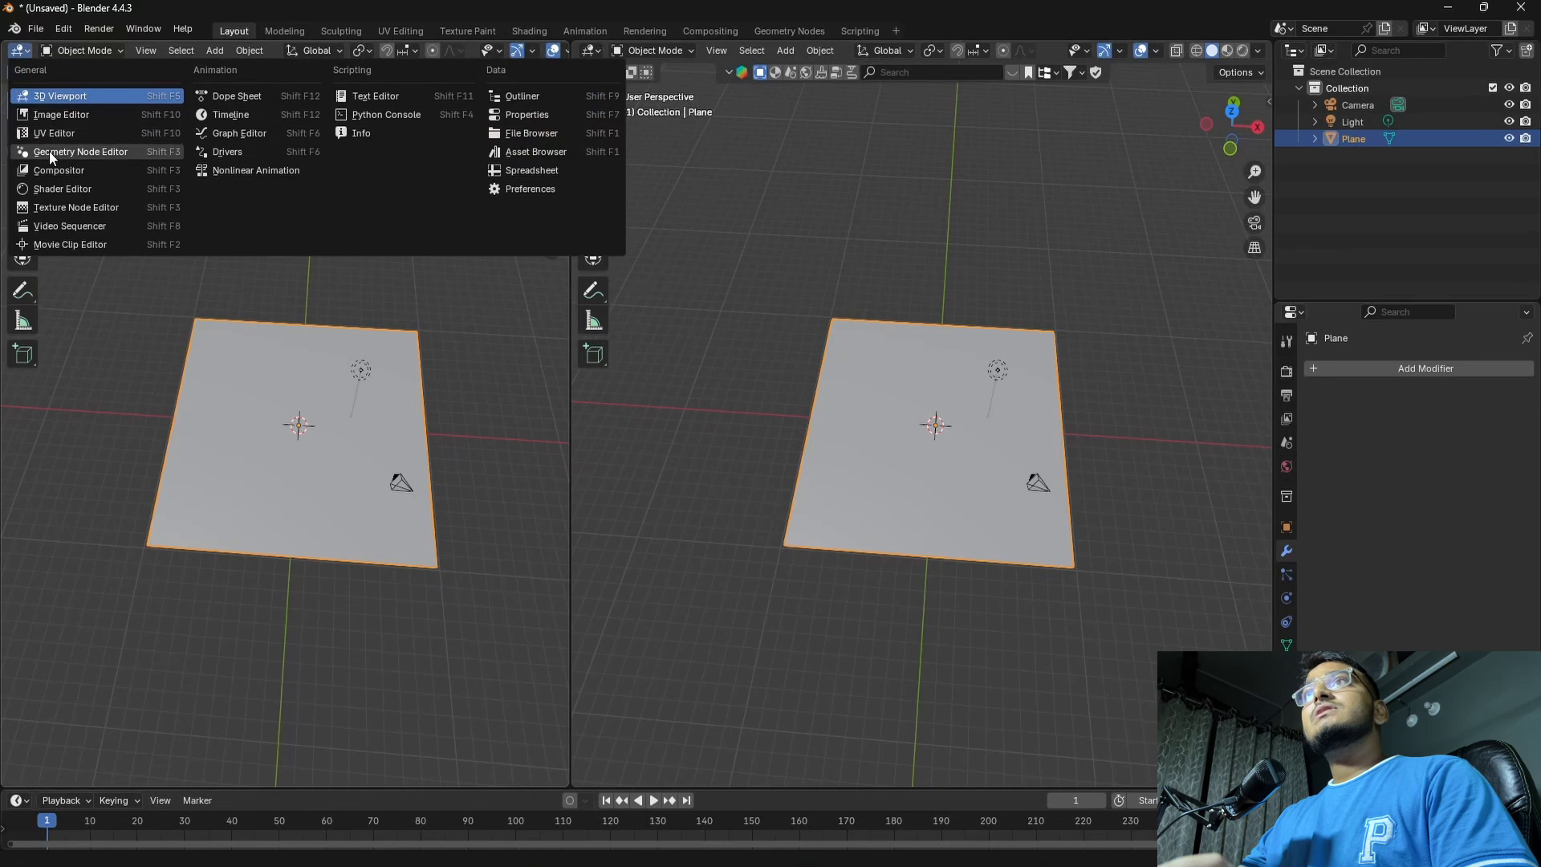
pyautogui.click(66, 150)
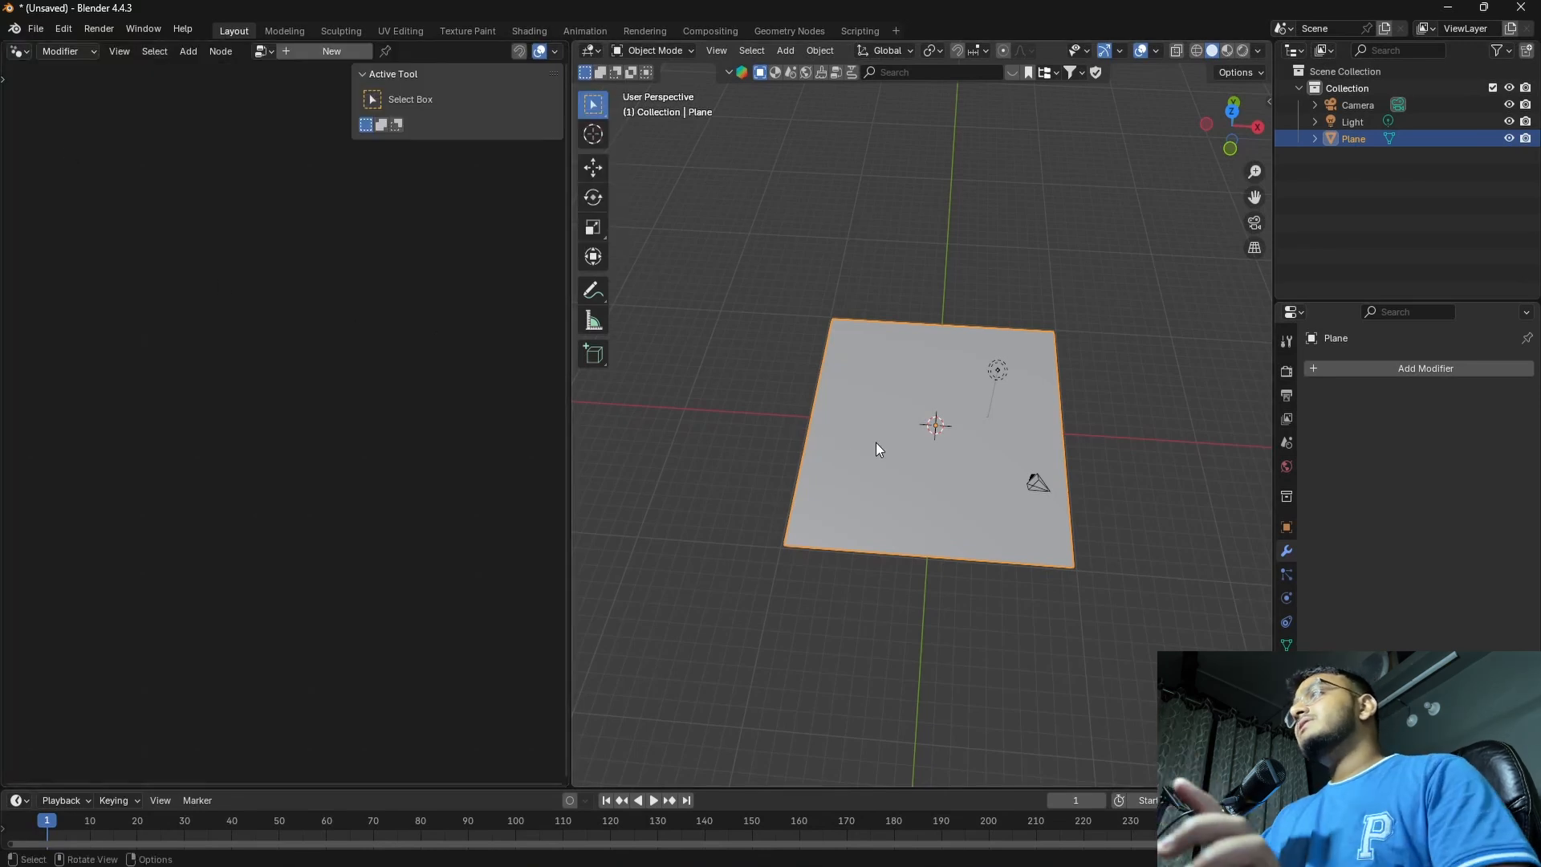
# Create a new geometry node tree on the plane and move the Group Input node farther from Group Output
pyautogui.click(325, 52)
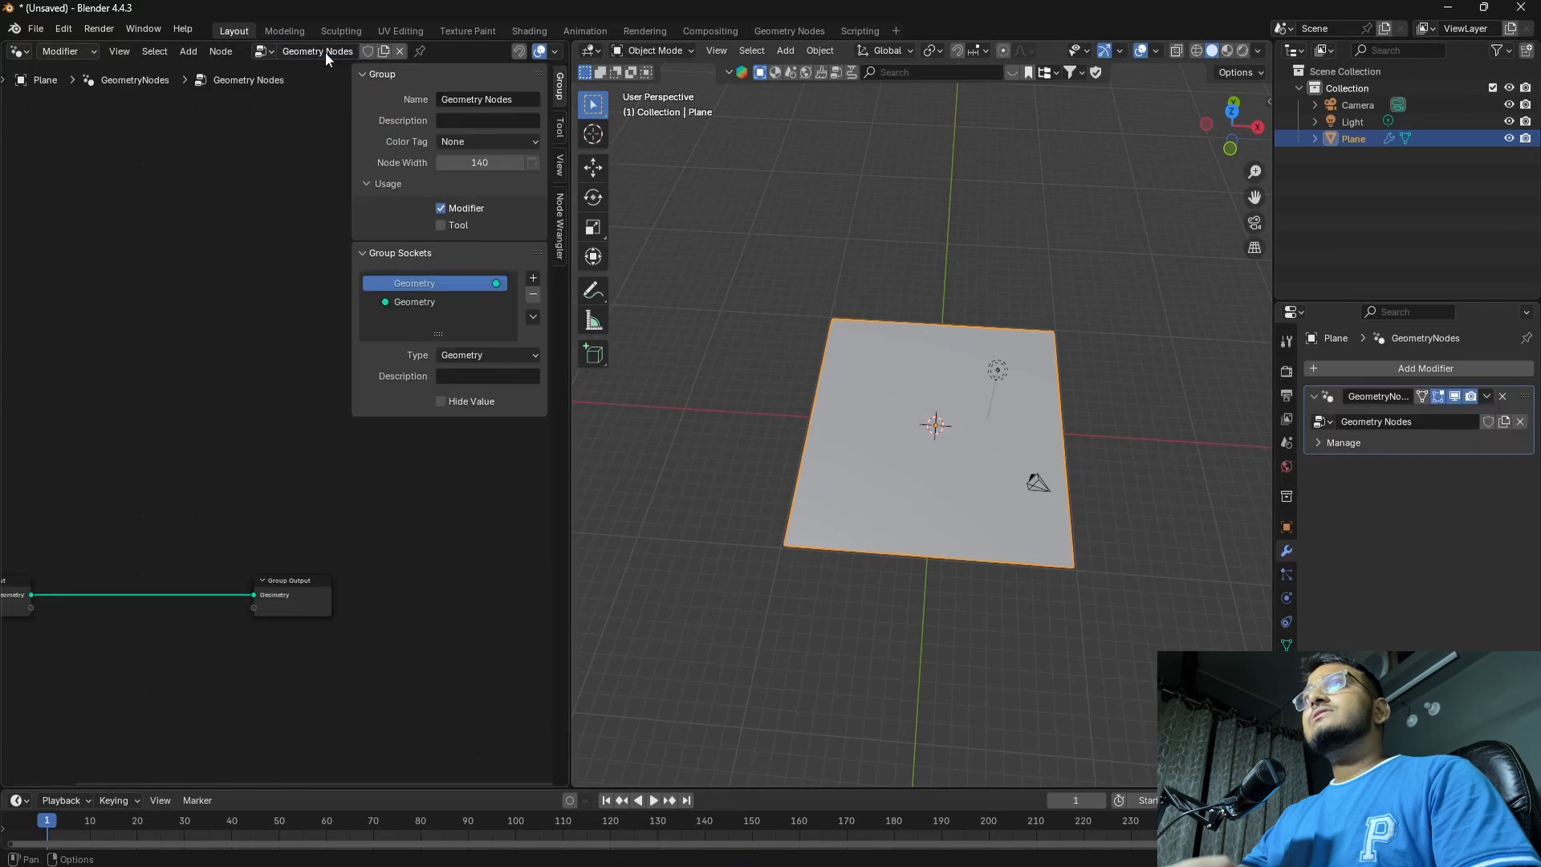
pyautogui.moveTo(133, 391); pyautogui.dragTo(263, 340, button='middle')
pyautogui.scroll(5, 258, 429)
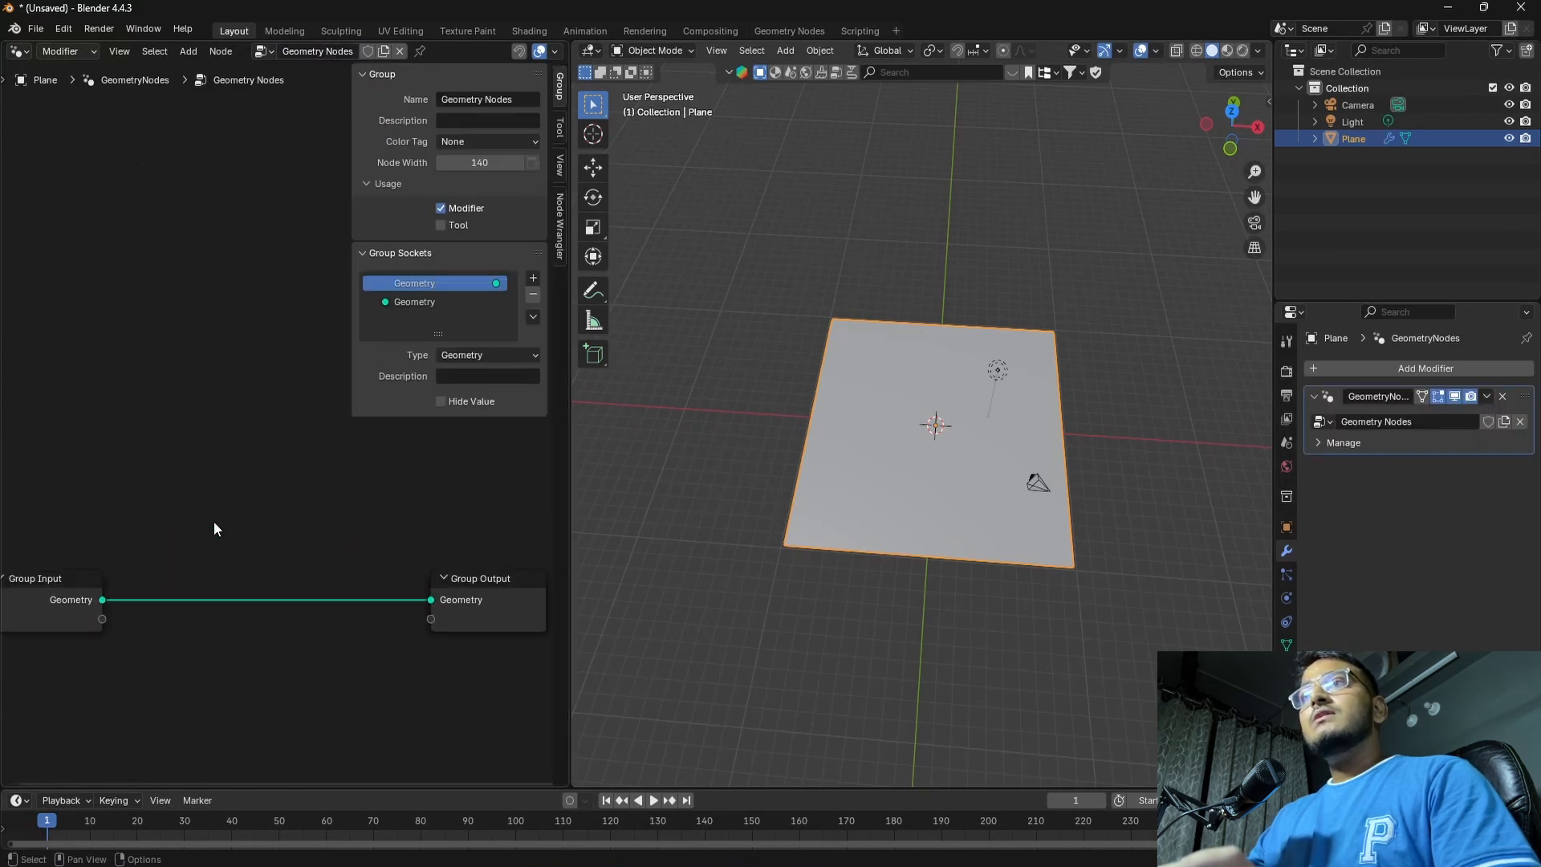
pyautogui.scroll(-5, 213, 526)
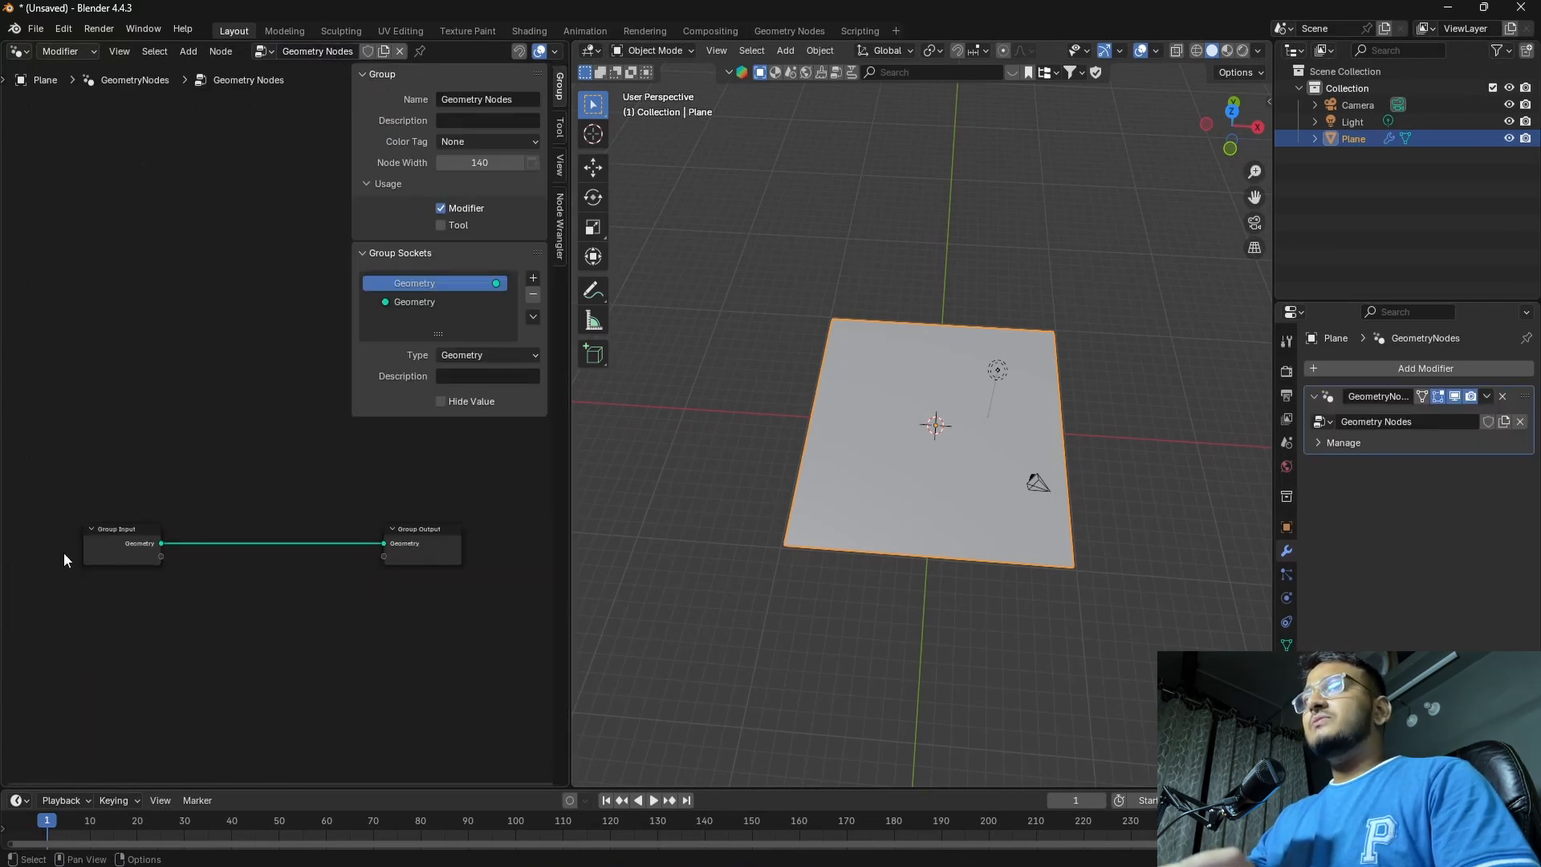
pyautogui.moveTo(131, 544); pyautogui.dragTo(107, 542)
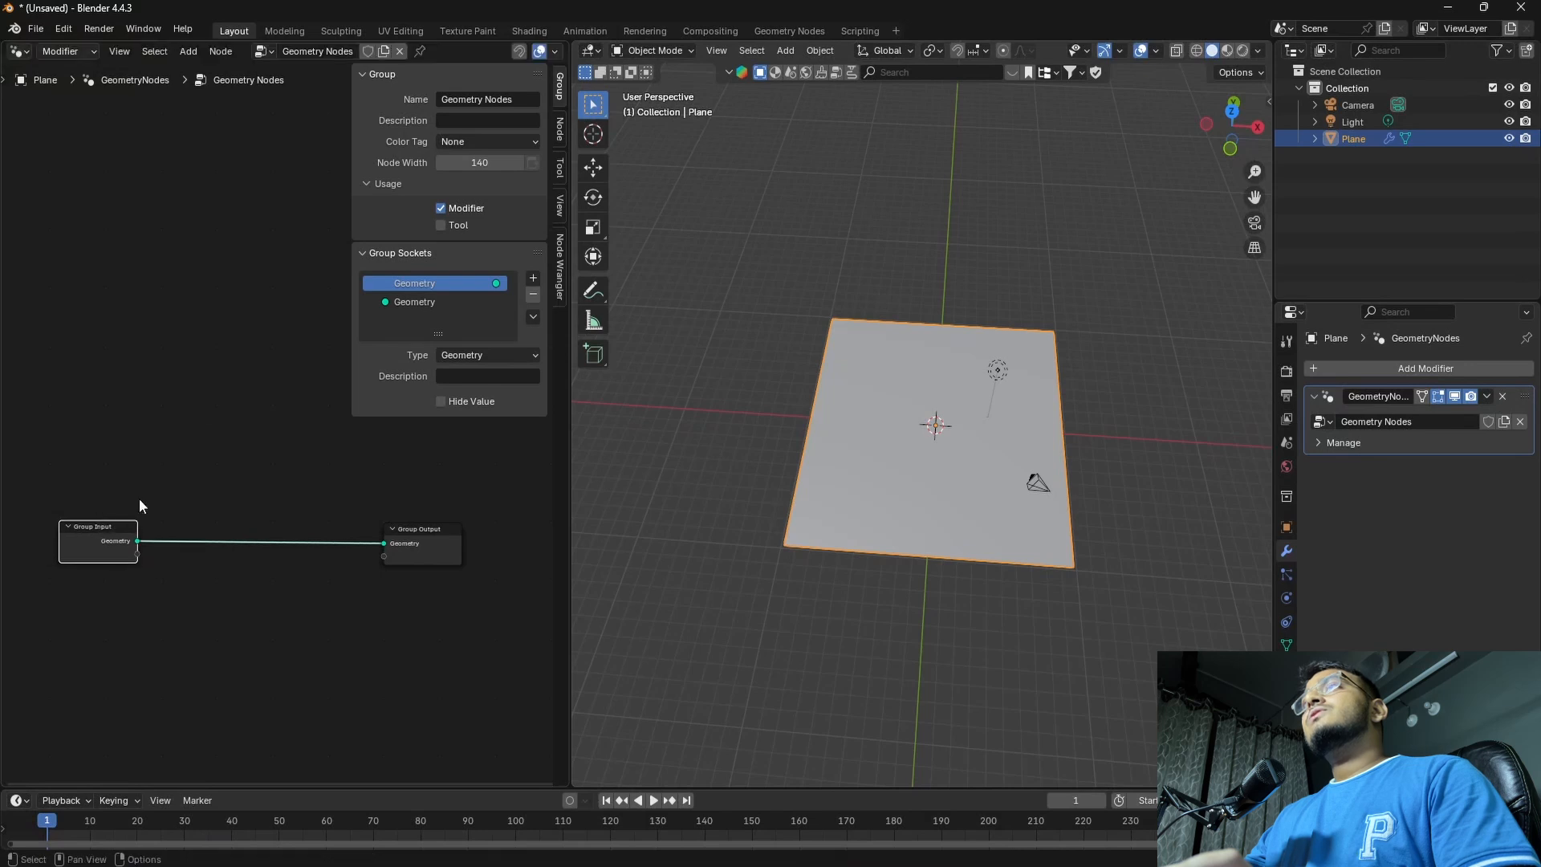
# Hide the node editor's sidebar and deselect the Group Input node
pyautogui.moveTo(351, 218); pyautogui.dragTo(603, 223)
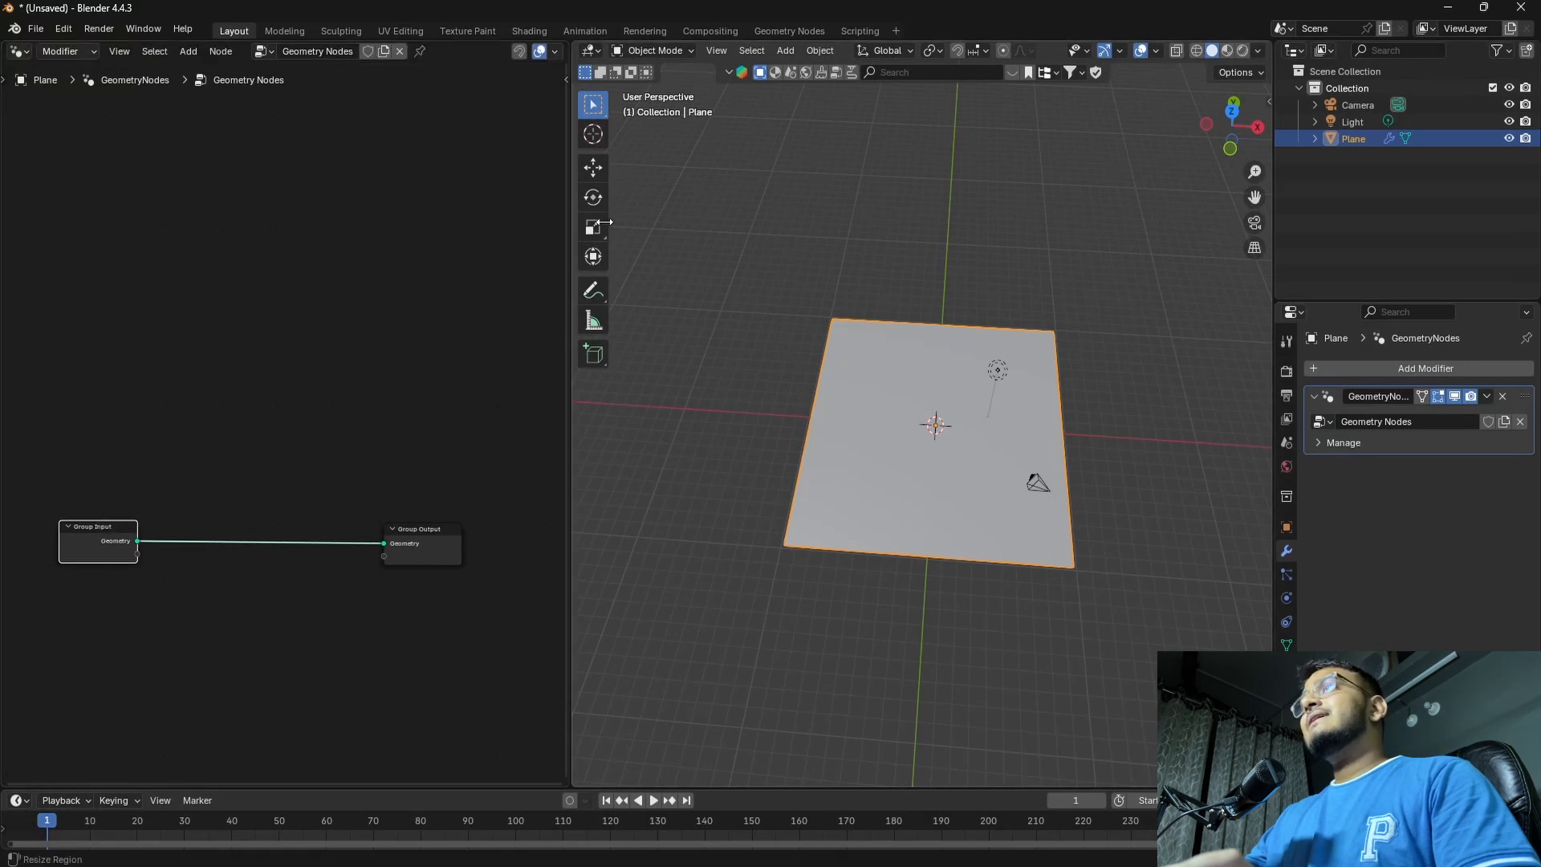
pyautogui.scroll(2, 271, 546)
pyautogui.scroll(-3, 319, 555)
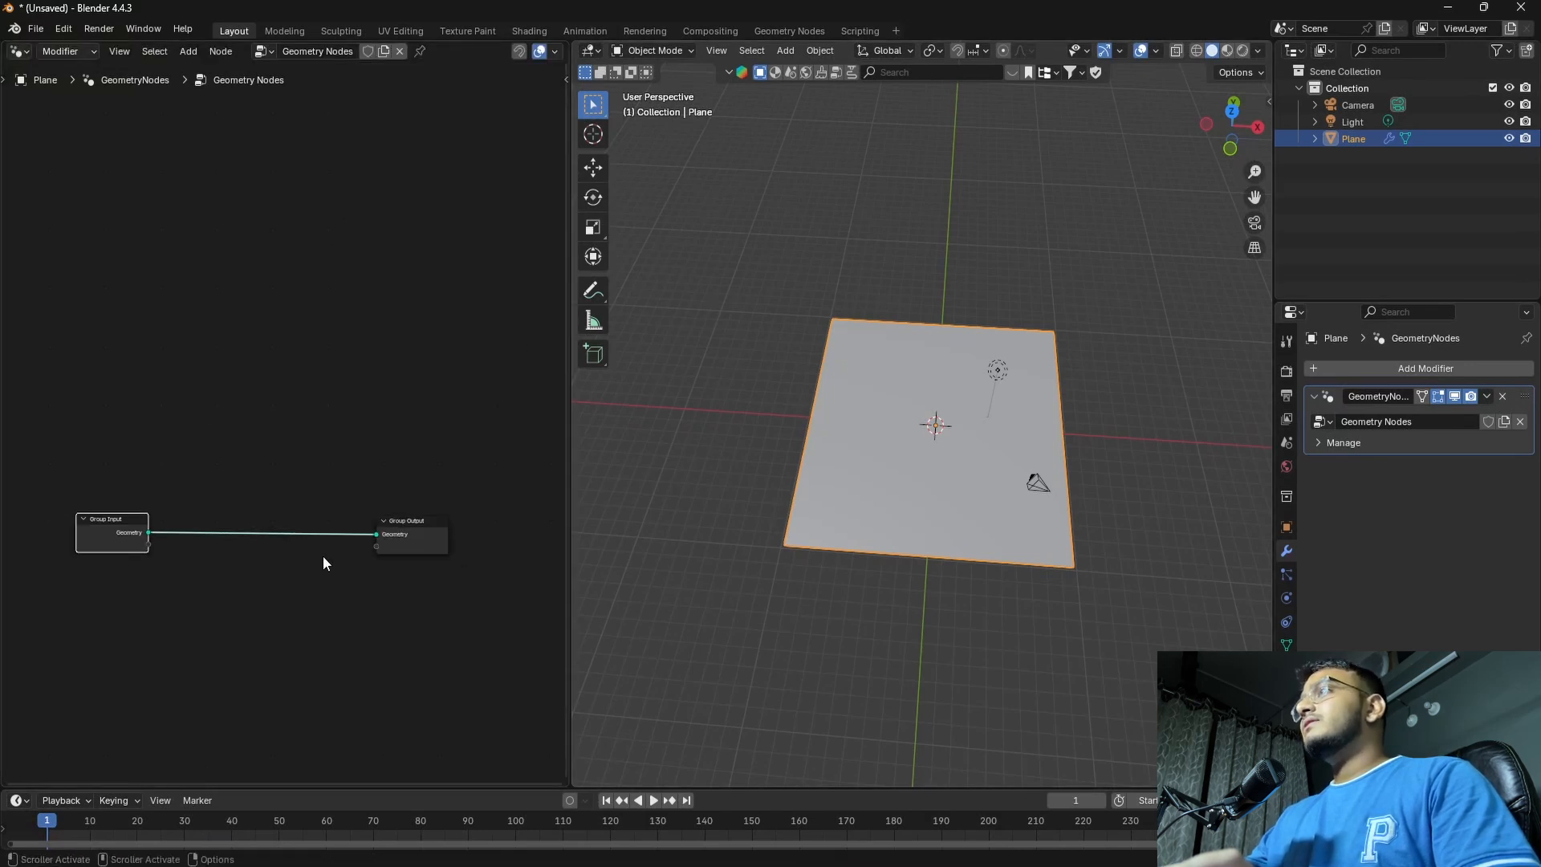
pyautogui.moveTo(249, 584); pyautogui.dragTo(264, 595, button='middle')
pyautogui.click(275, 593)
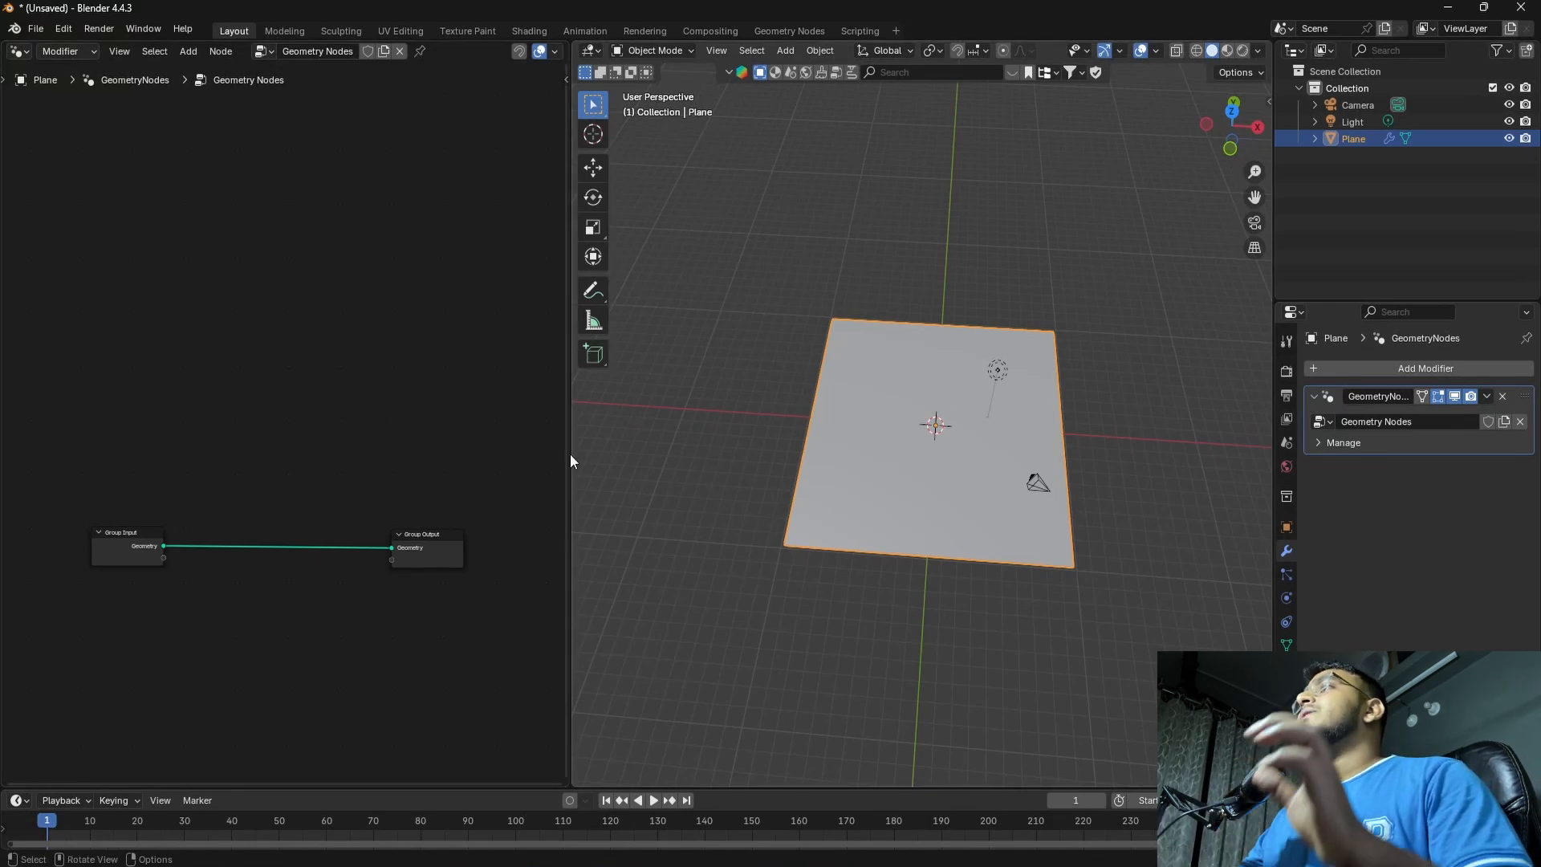
# Insert a Set Position node on the link between Group Input and Group Output
pyautogui.hotkey('shift', 'a')
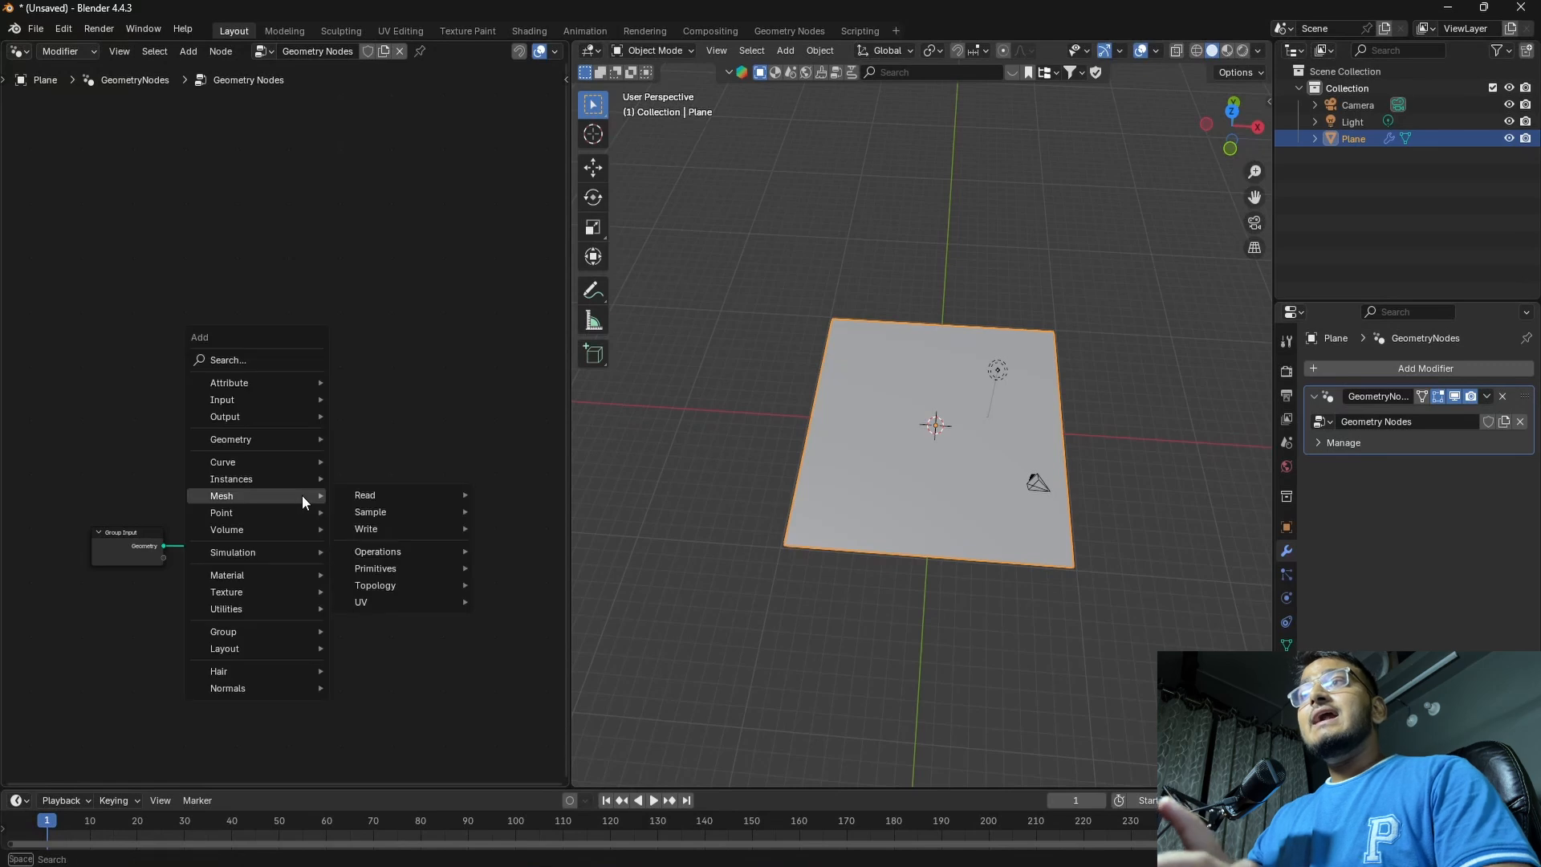
pyautogui.write('set')
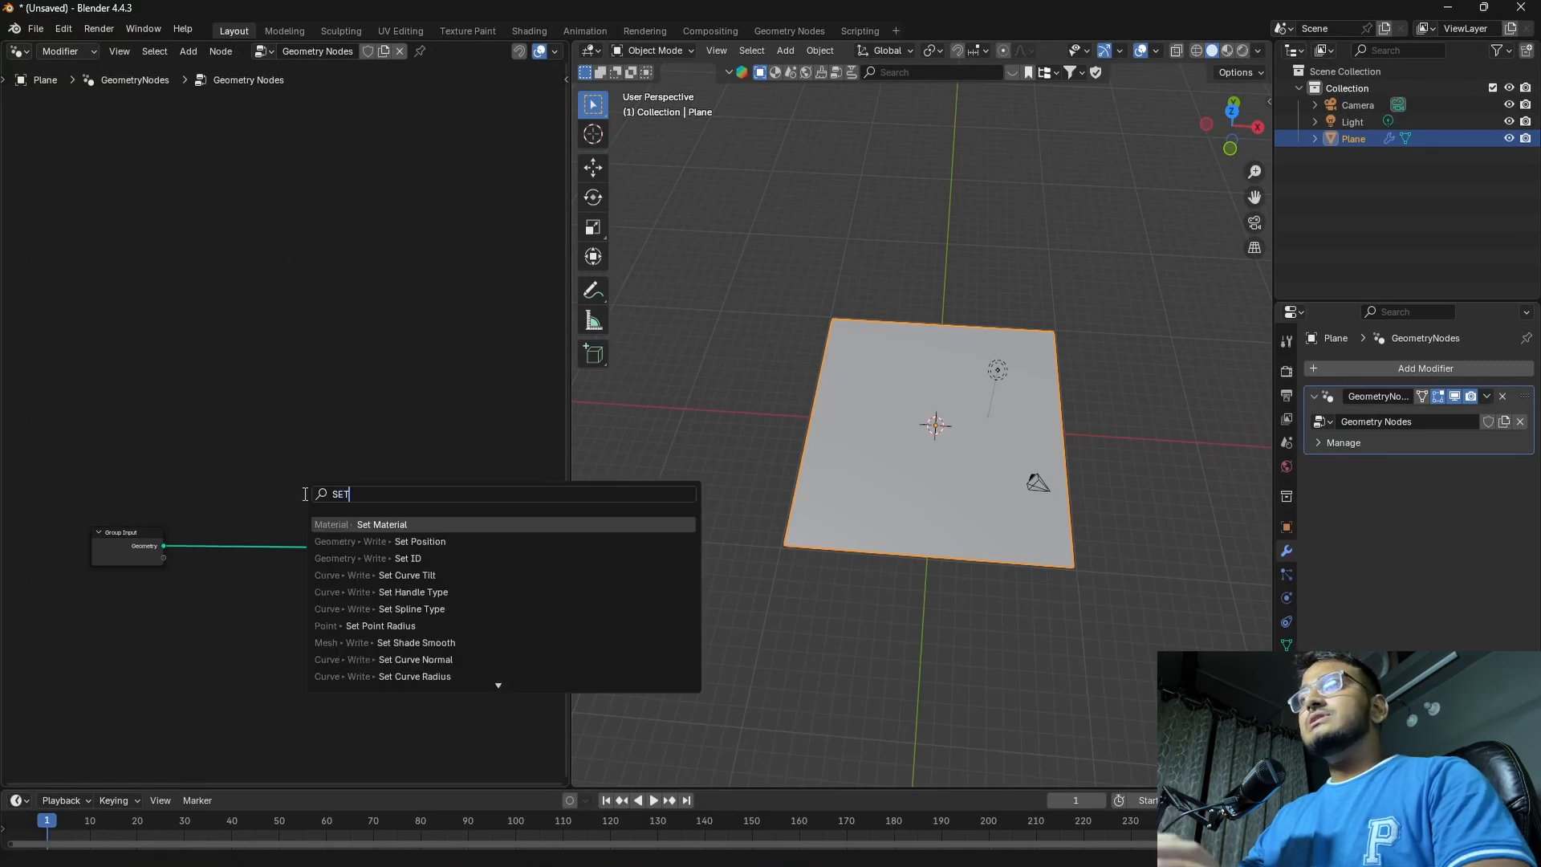
pyautogui.click(377, 544)
pyautogui.click(266, 499)
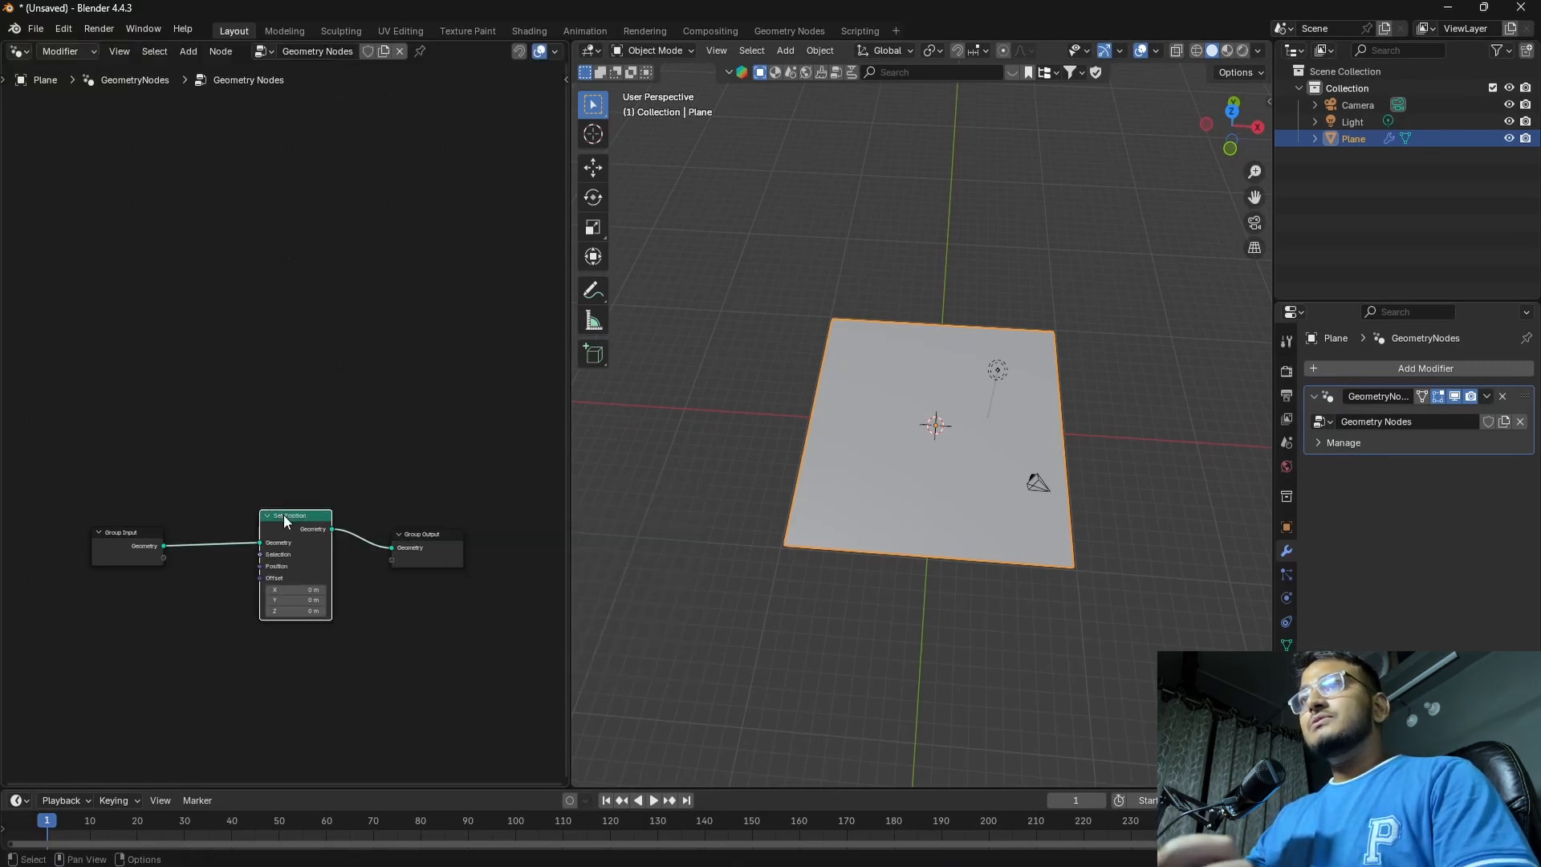
pyautogui.moveTo(283, 513); pyautogui.dragTo(300, 538)
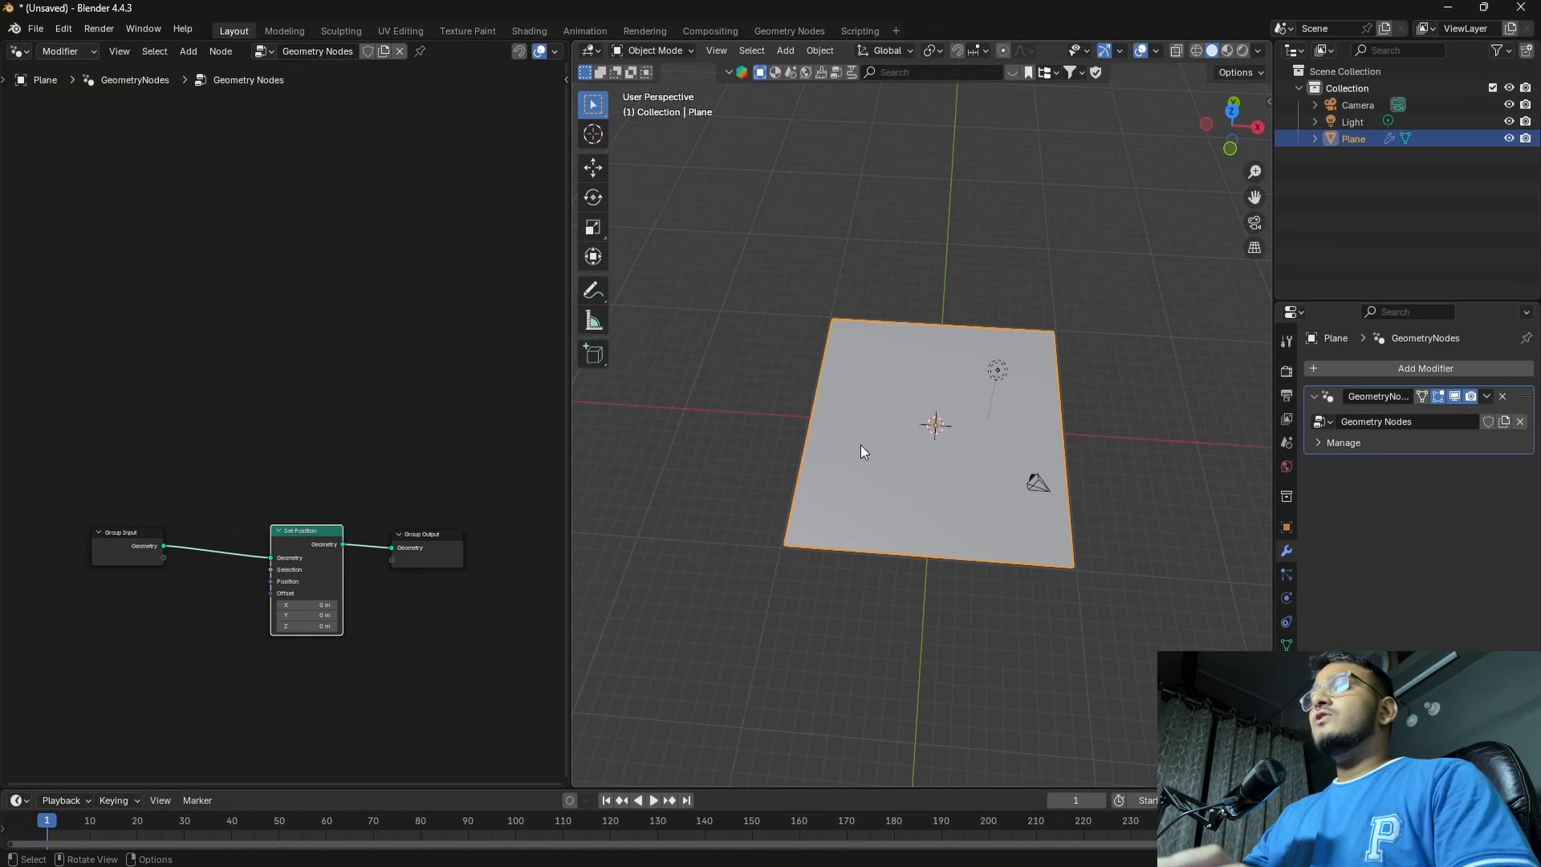
pyautogui.moveTo(210, 450); pyautogui.dragTo(305, 391, button='middle')
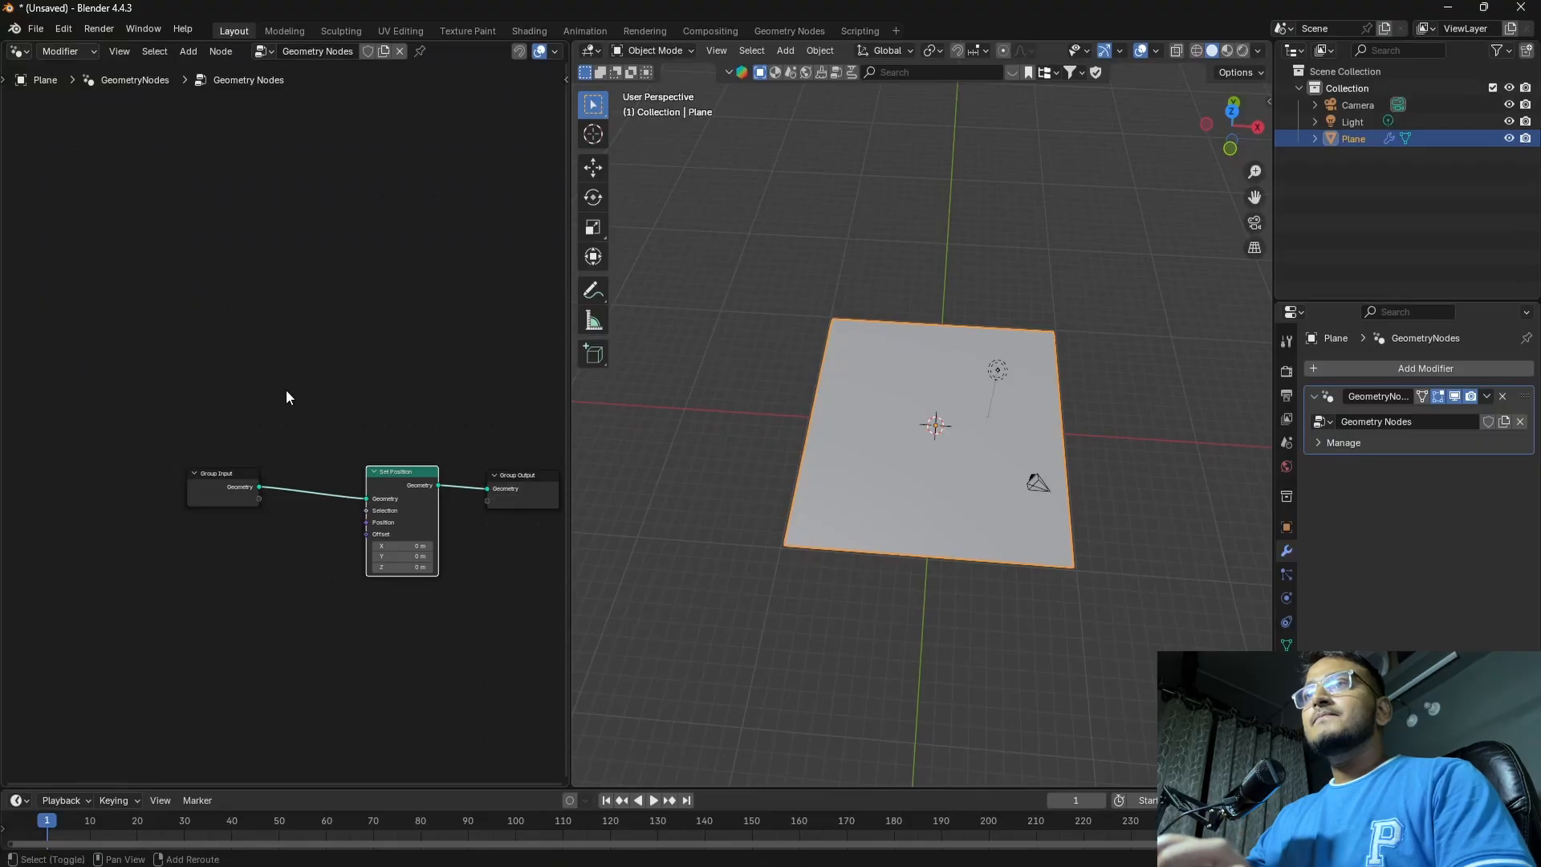
# Add a Wave Texture node below Group Input and connect its Color output to Set Position's Position input
pyautogui.hotkey('shift', 'a')
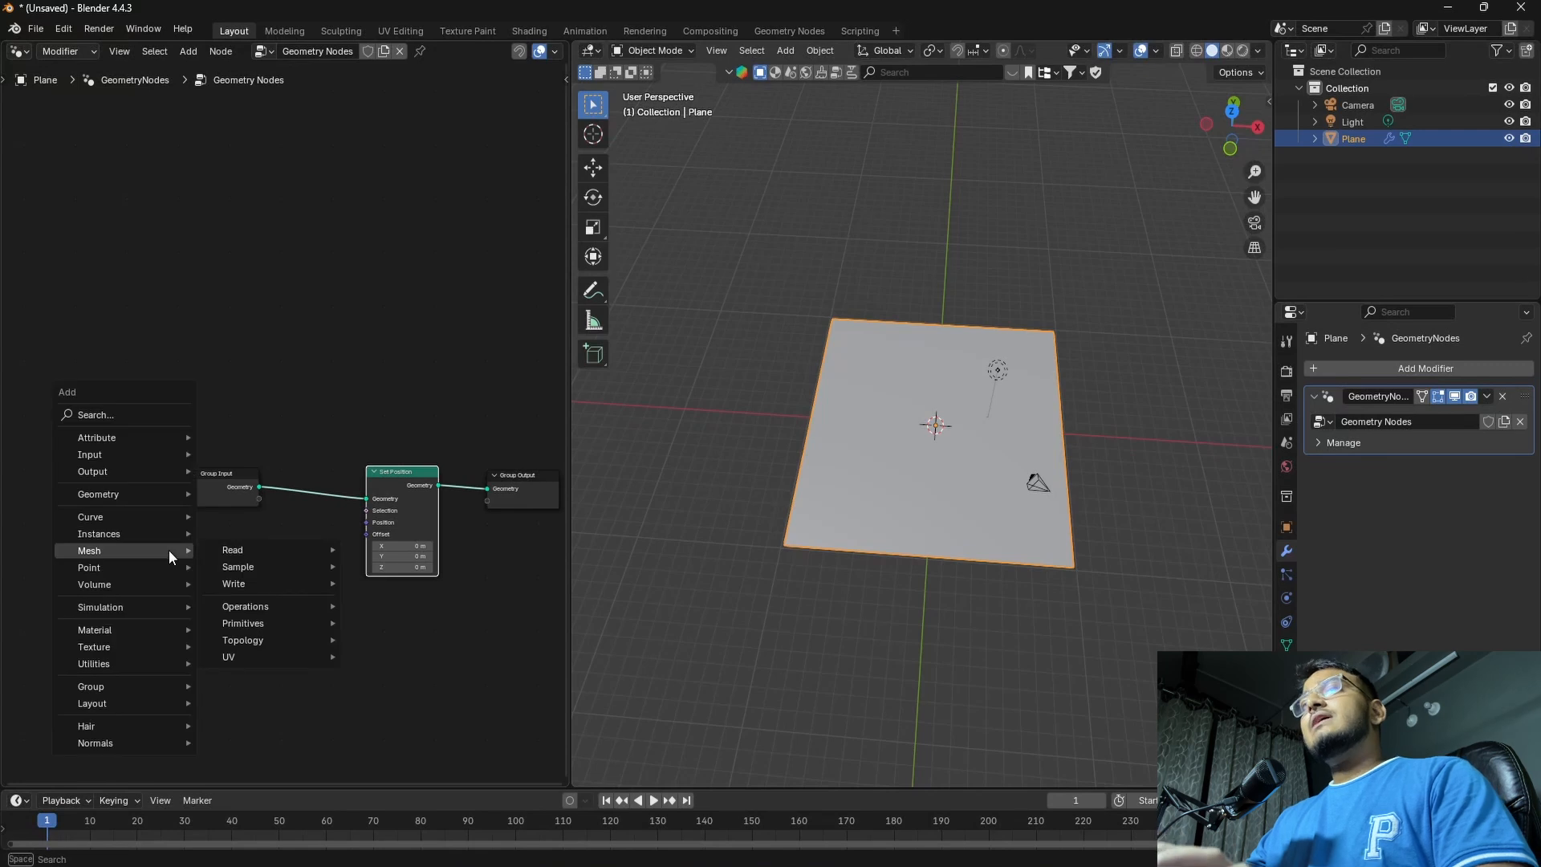
pyautogui.write('WAV')
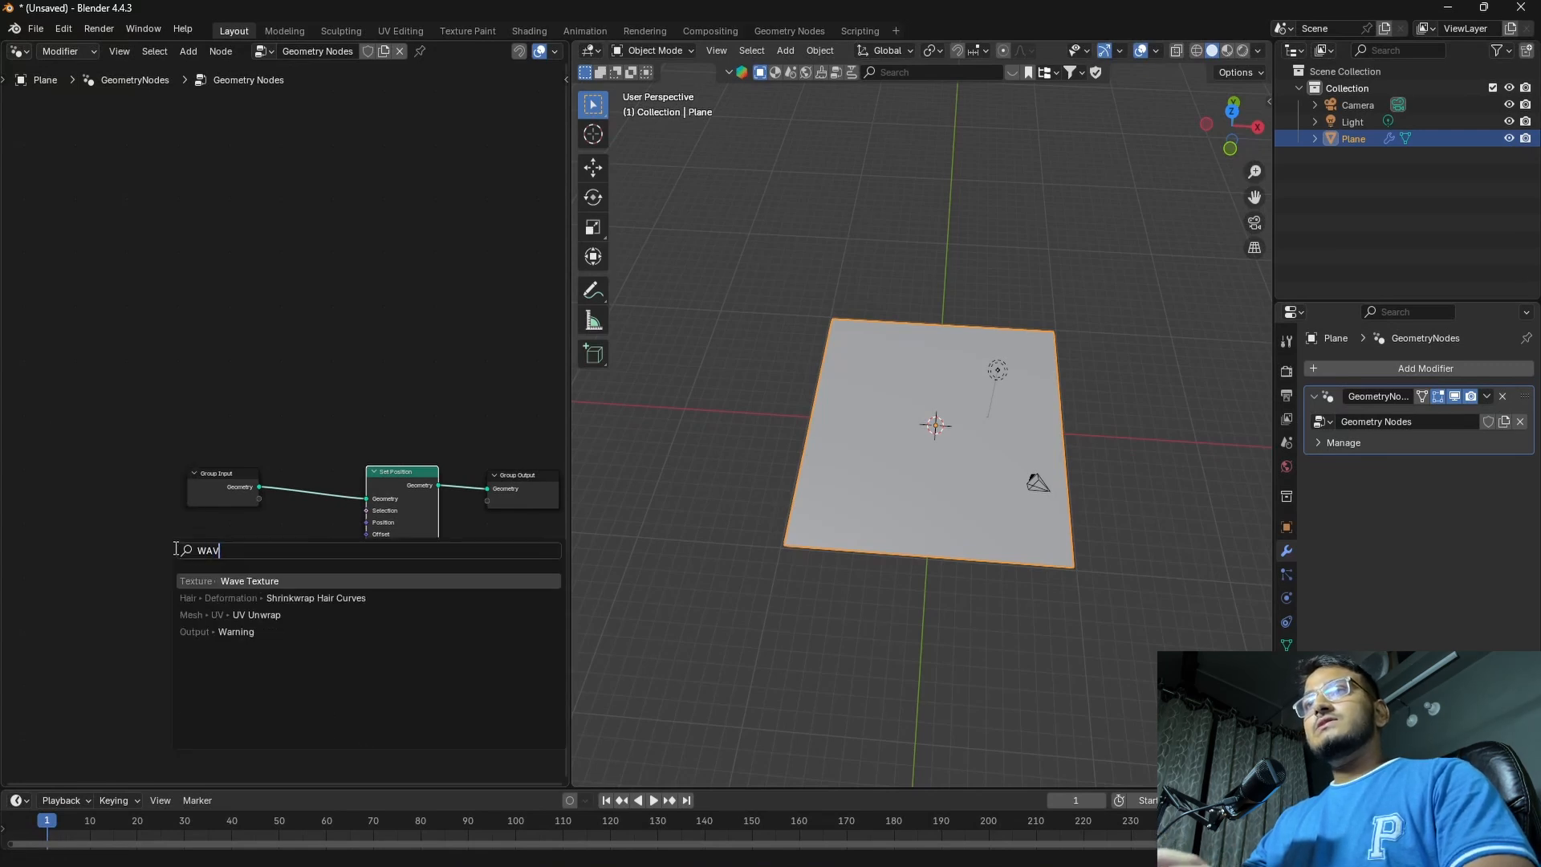
pyautogui.click(249, 581)
pyautogui.click(216, 543)
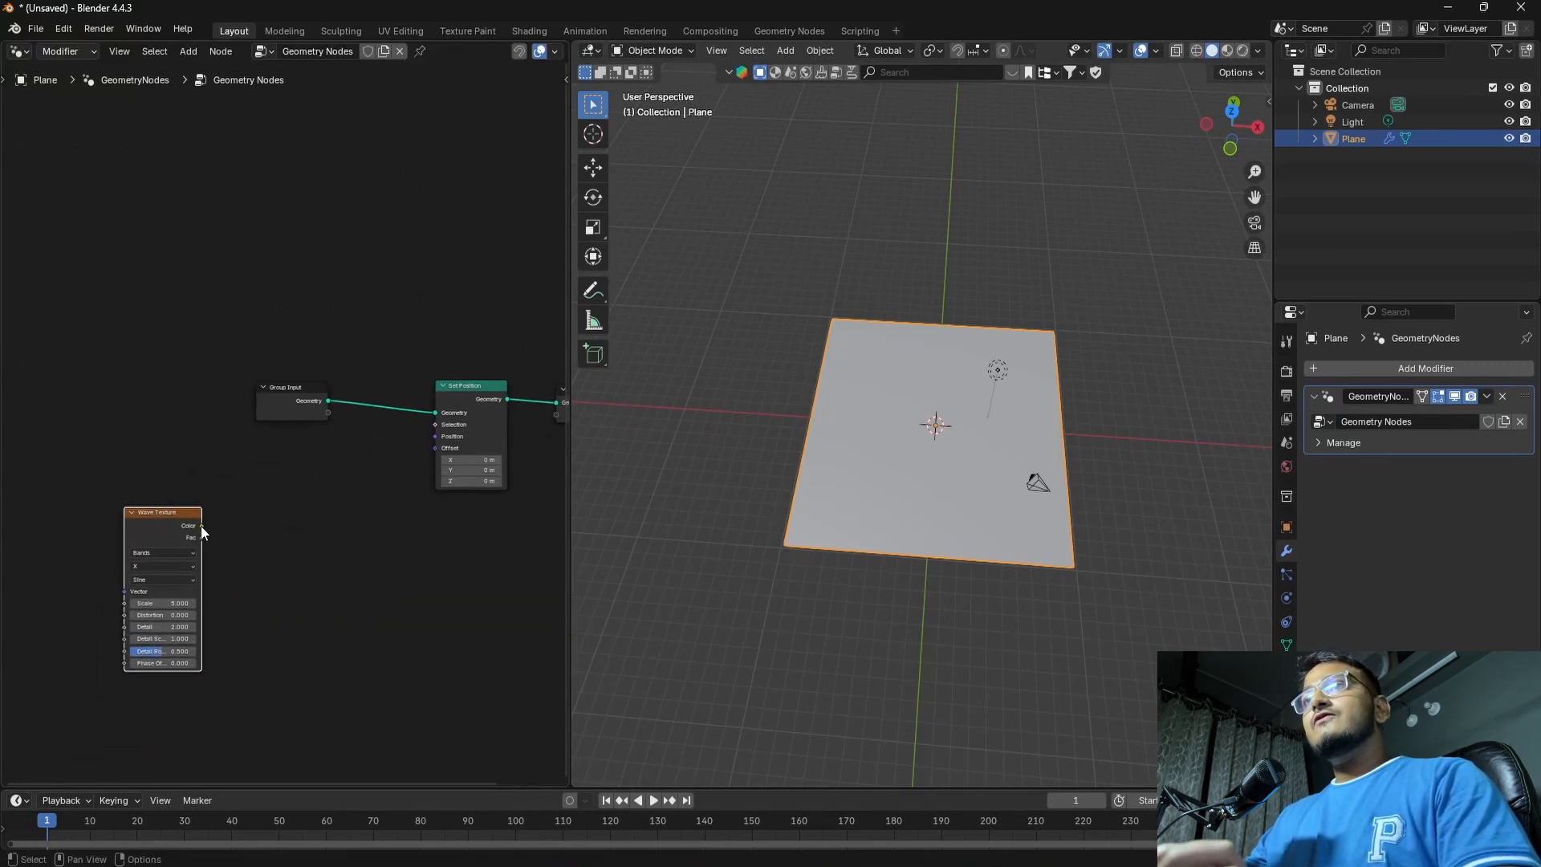
pyautogui.moveTo(201, 526); pyautogui.dragTo(440, 439)
pyautogui.moveTo(945, 475); pyautogui.dragTo(730, 535, button='middle')
pyautogui.moveTo(431, 540); pyautogui.dragTo(386, 543, button='middle')
pyautogui.moveTo(161, 518); pyautogui.dragTo(127, 548)
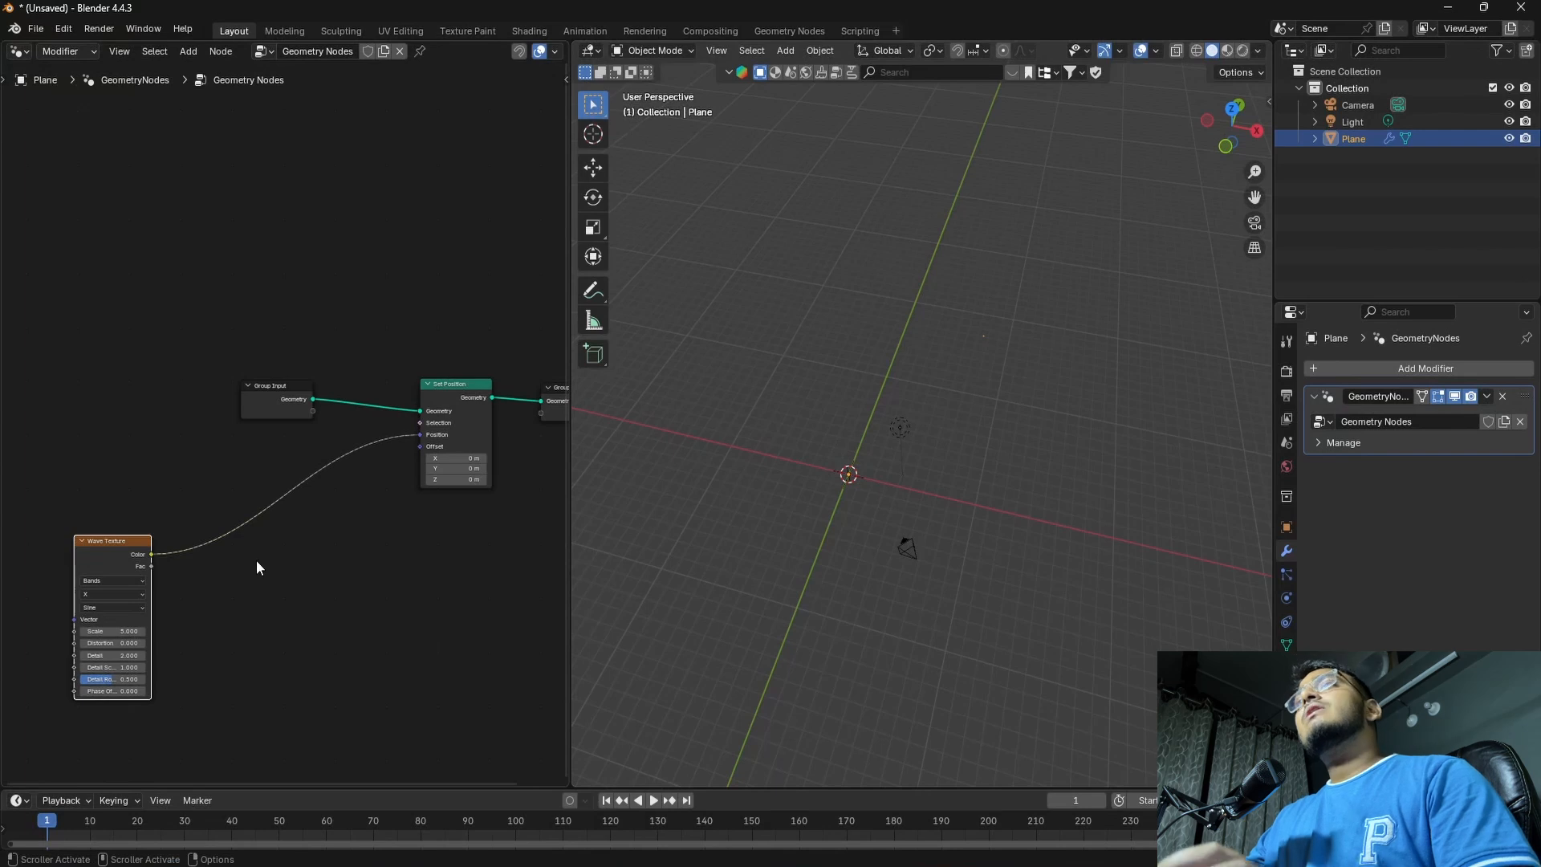
# Add a Position input node just above the Wave Texture node
pyautogui.click(271, 584)
pyautogui.hotkey('shift', 'a')
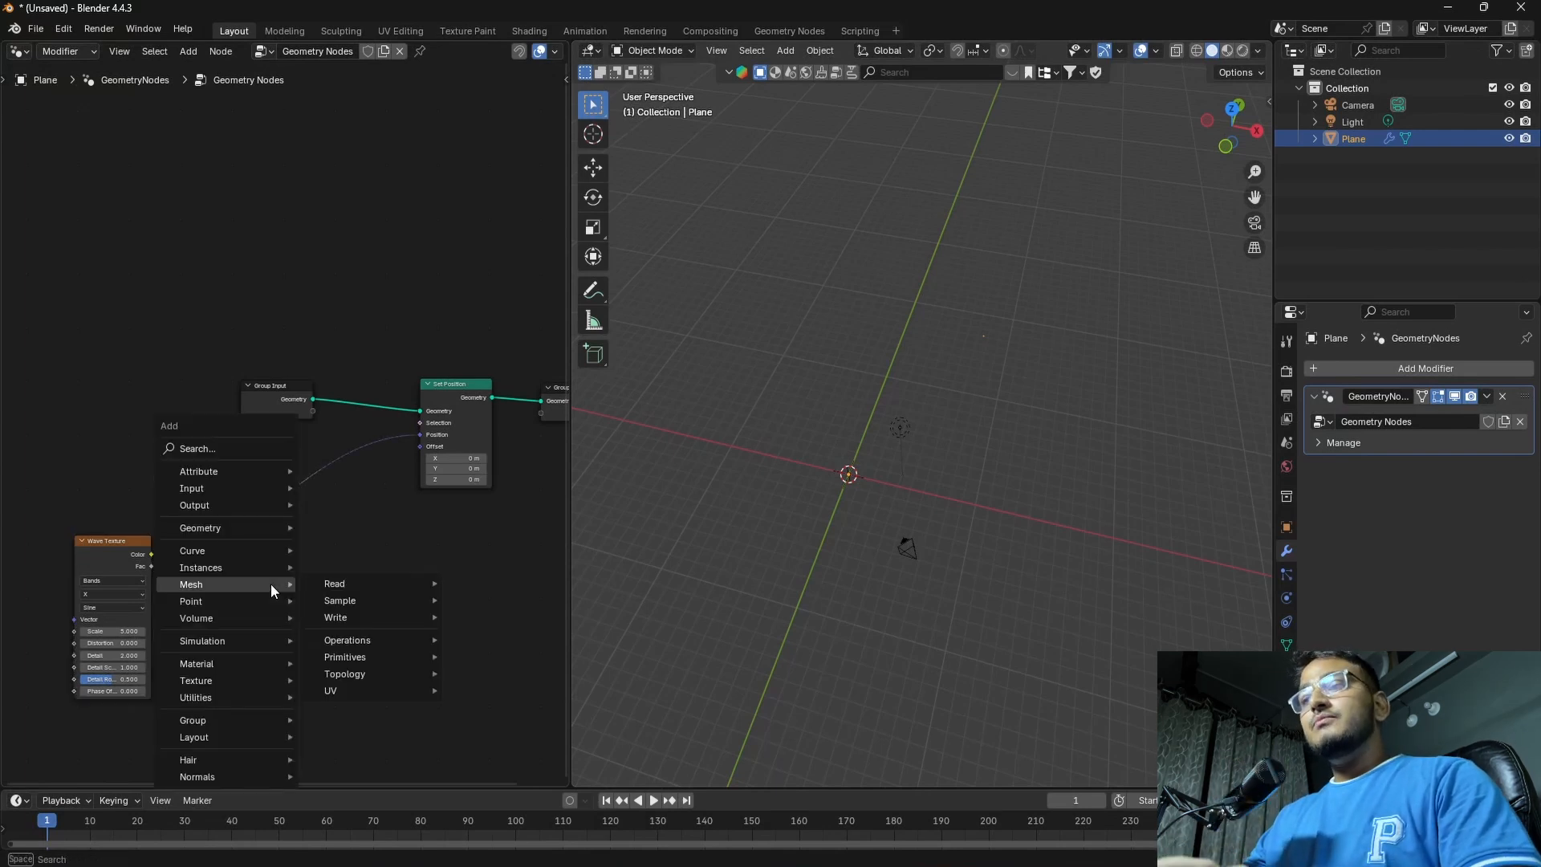
pyautogui.write('PO')
pyautogui.press('Down')
pyautogui.press('Return')
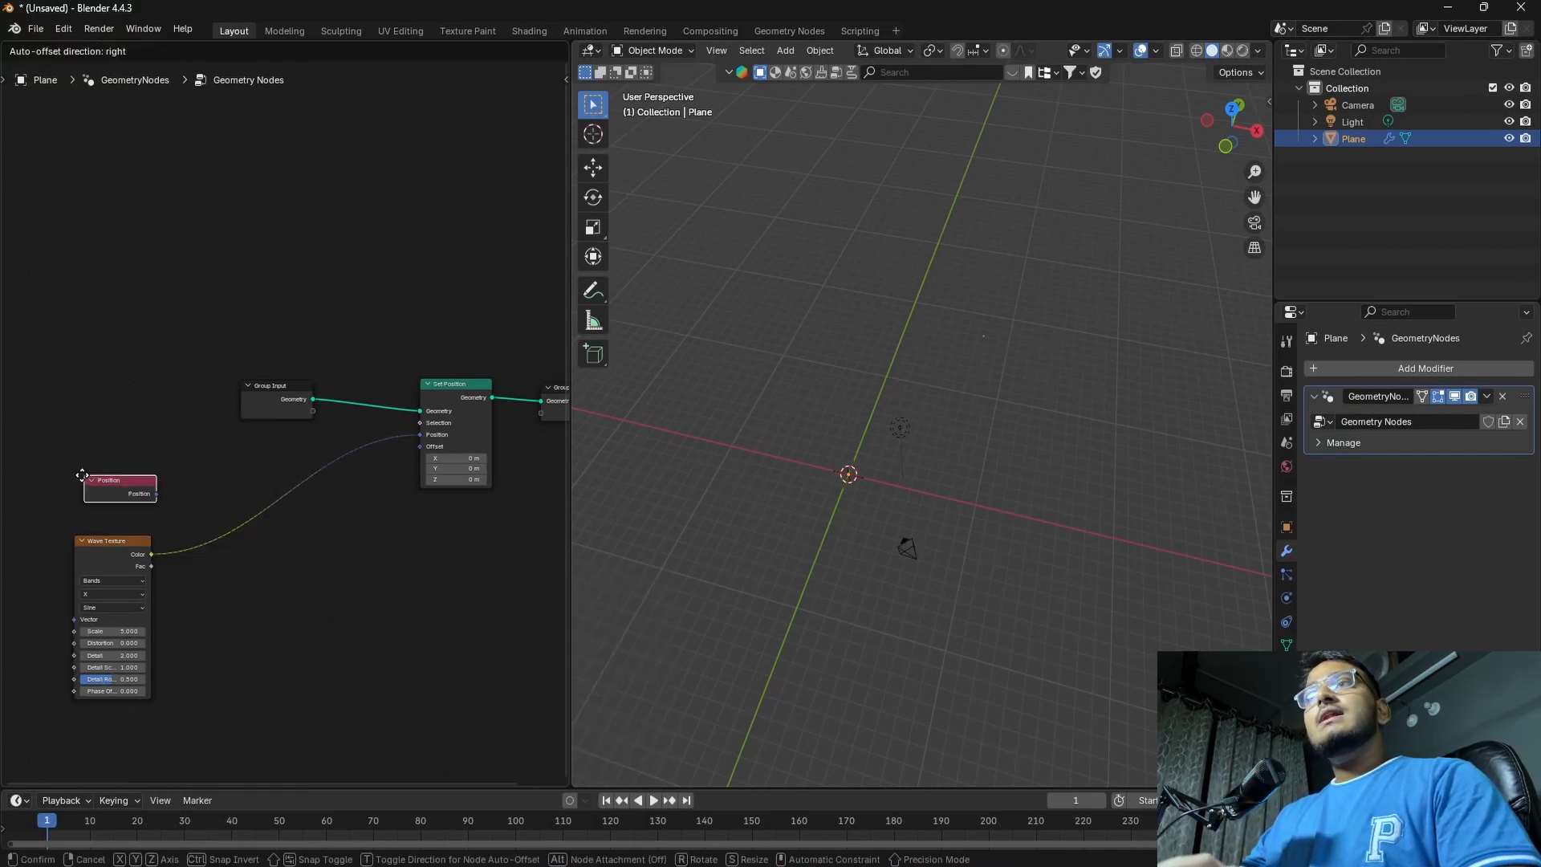
pyautogui.click(90, 463)
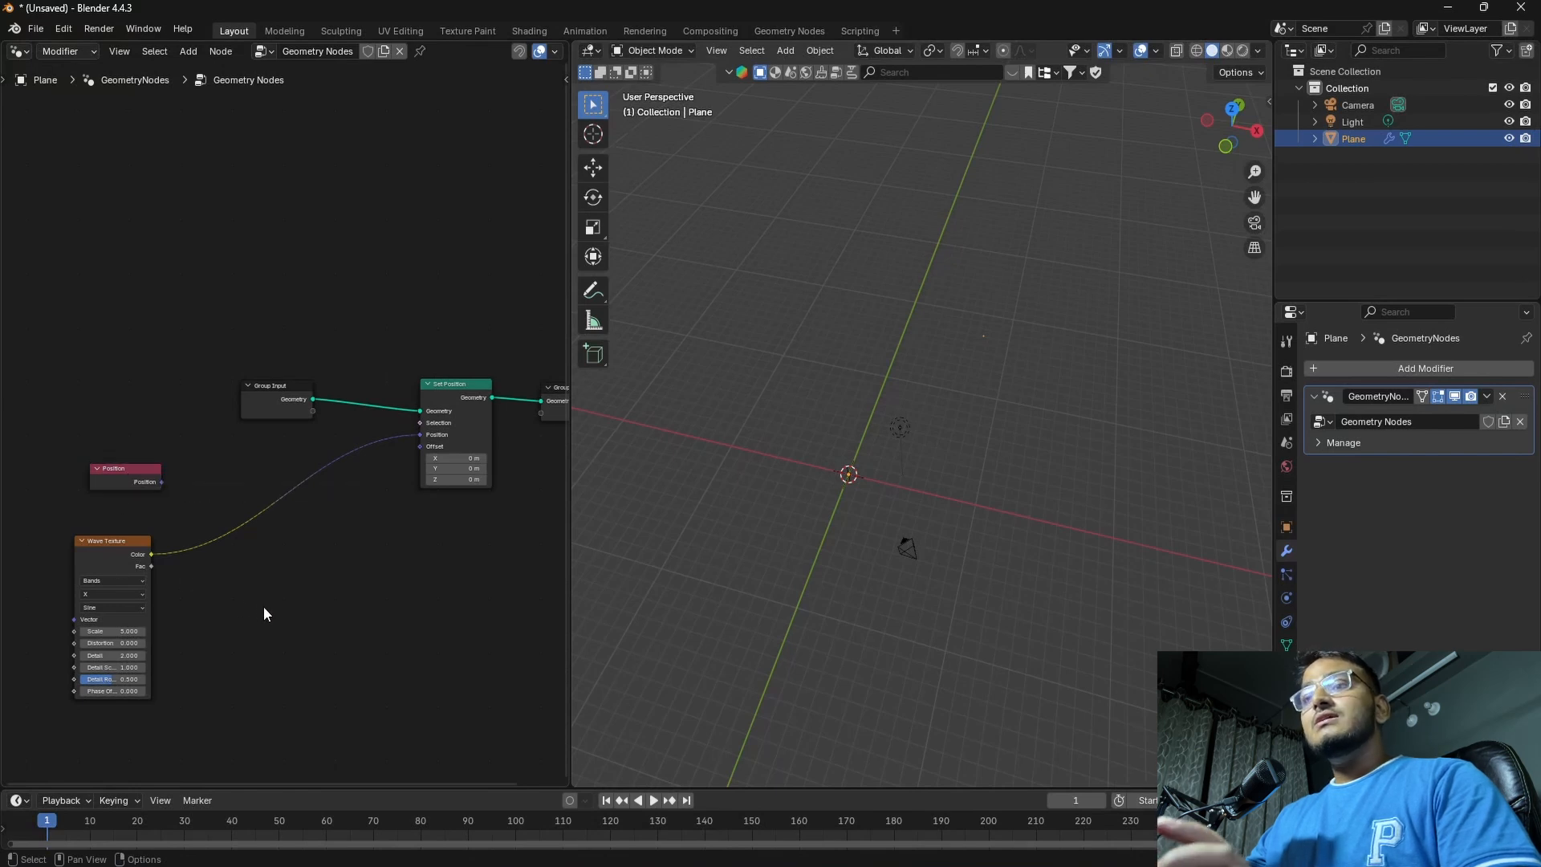
# Insert a Vector Math node set to Add on the link between Wave Texture and Set Position
pyautogui.hotkey('shift', 'a')
pyautogui.write('VEC')
pyautogui.press('Down')
pyautogui.press('Down')
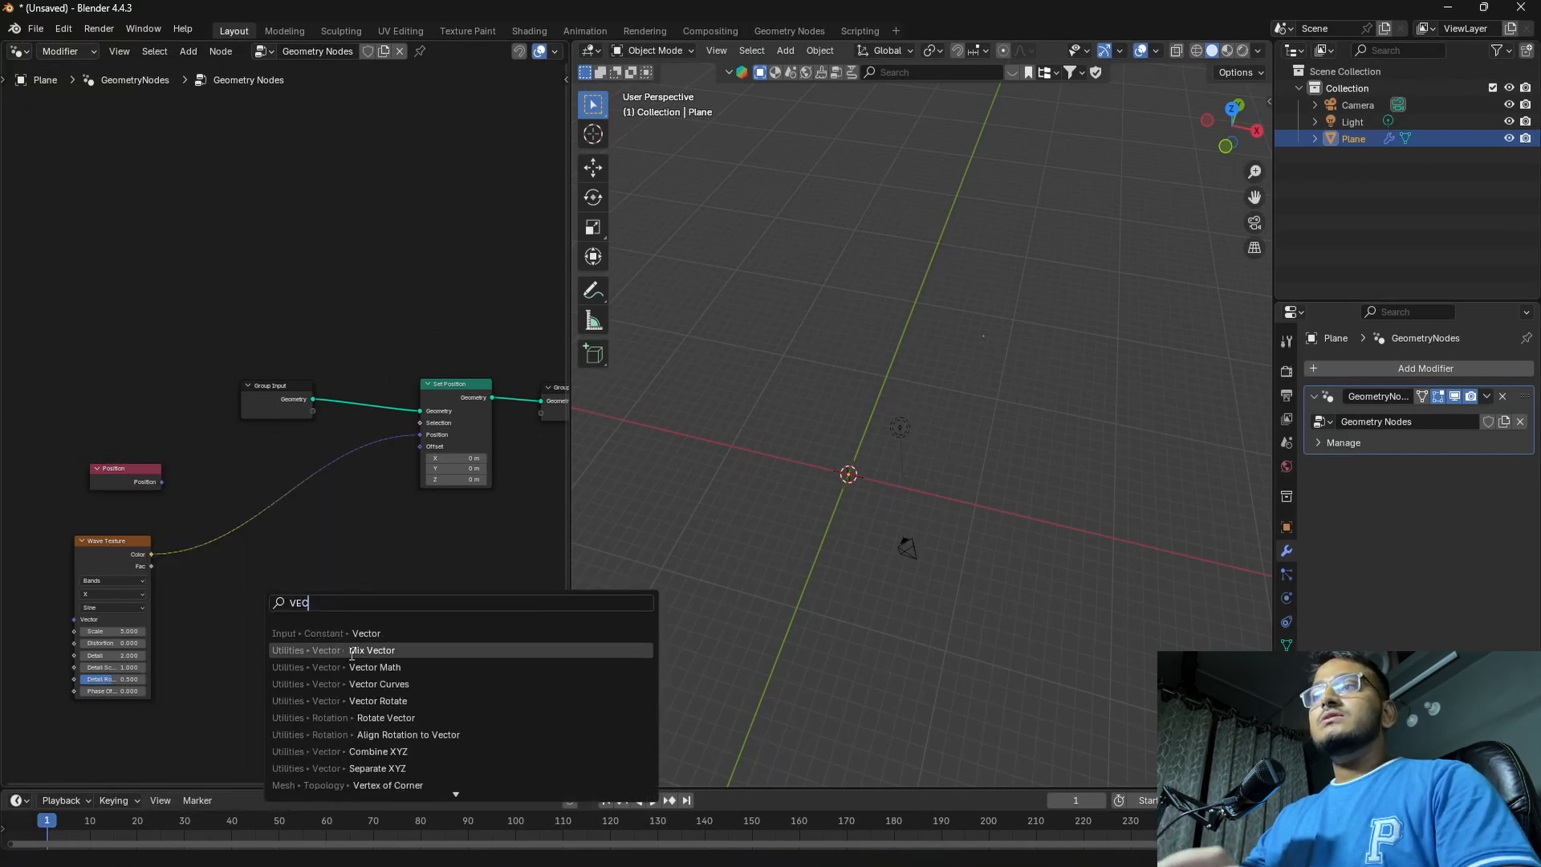
pyautogui.press('Return')
pyautogui.click(263, 502)
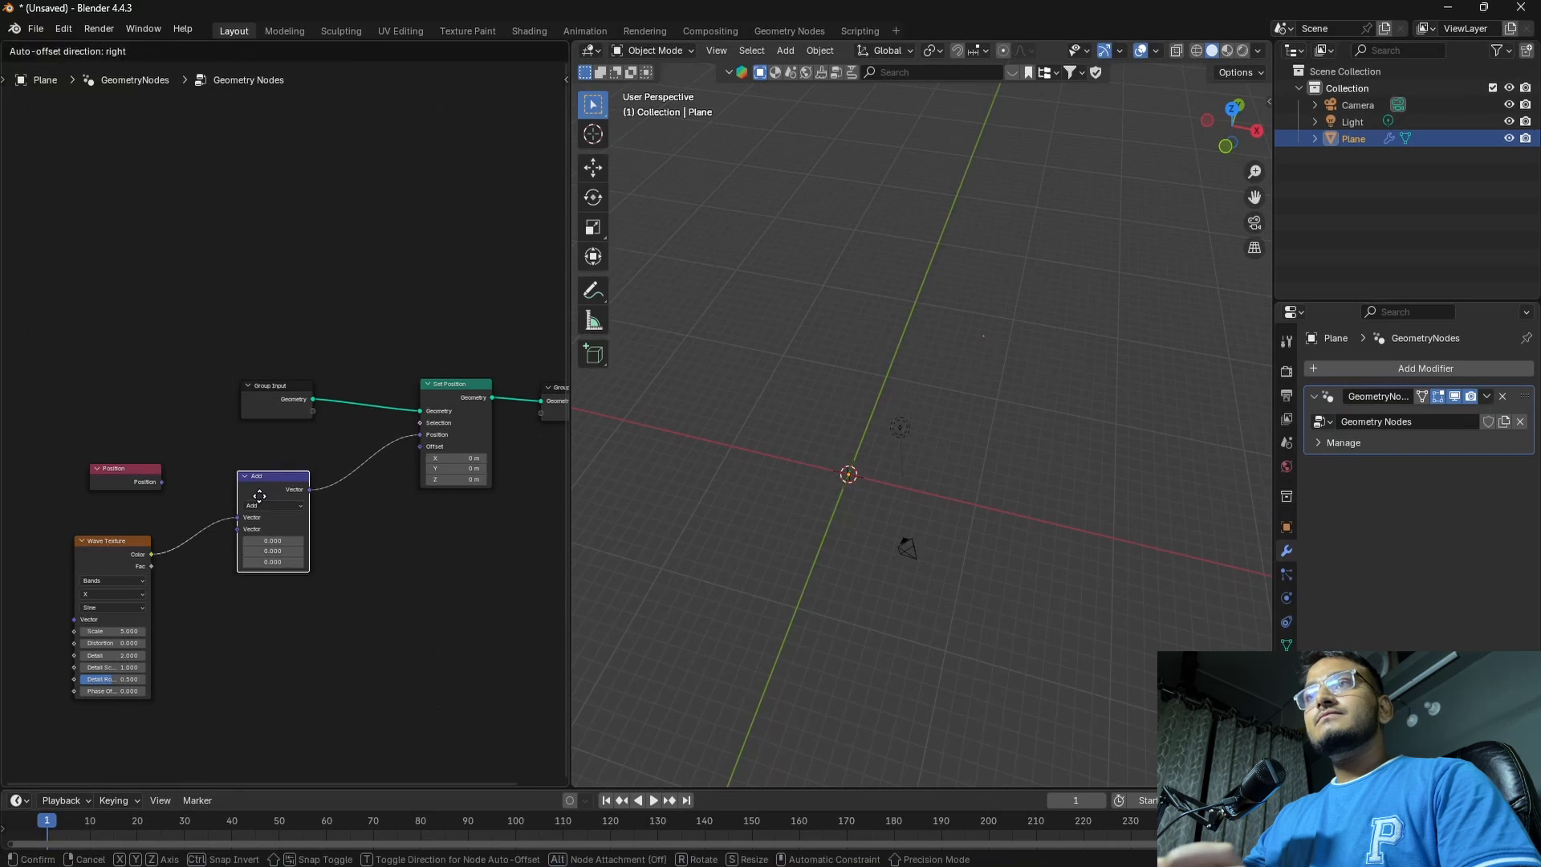
# Move the Wave Texture link to the Add node's second vector input and connect the Position node to its first
pyautogui.moveTo(239, 516); pyautogui.dragTo(233, 565)
pyautogui.moveTo(161, 481); pyautogui.dragTo(233, 483)
pyautogui.moveTo(875, 474); pyautogui.dragTo(865, 556, button='middle')
pyautogui.scroll(-1, 353, 556)
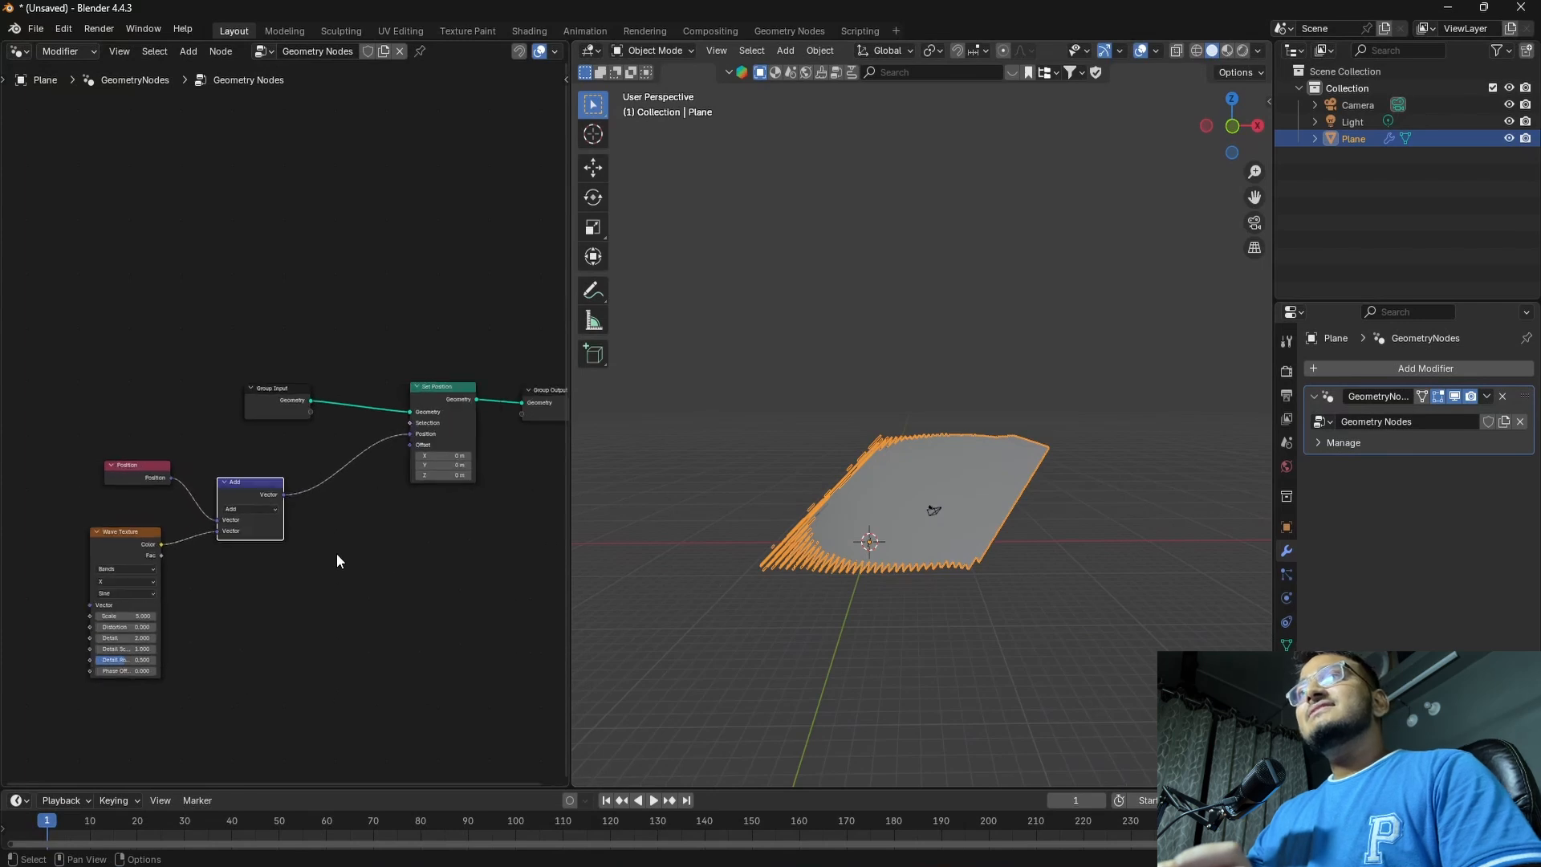
pyautogui.scroll(2, 331, 552)
pyautogui.click(329, 553)
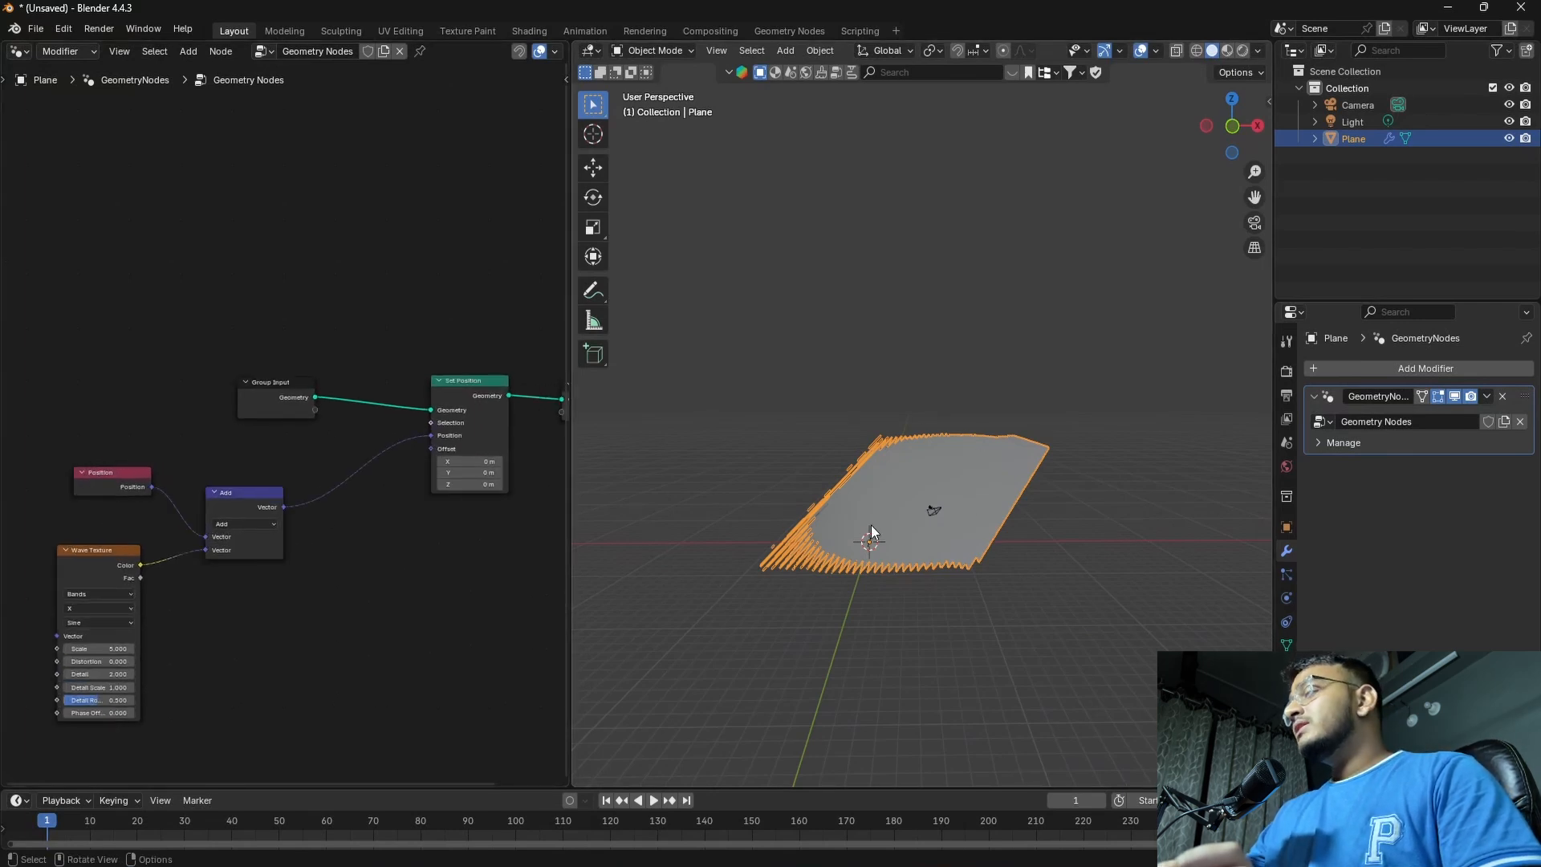
pyautogui.scroll(5, 898, 569)
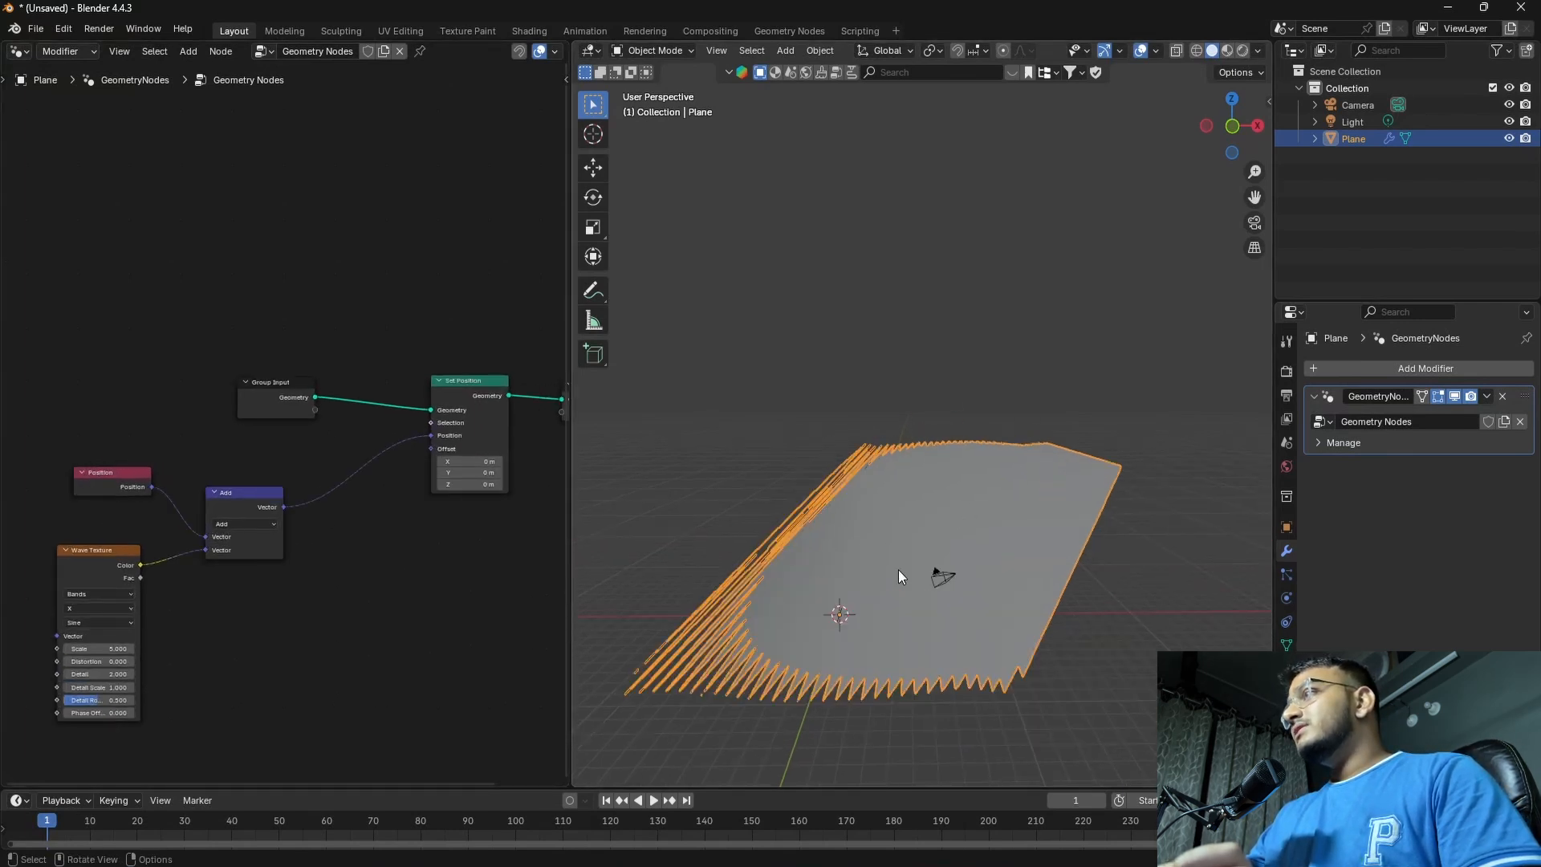
pyautogui.scroll(-4, 898, 569)
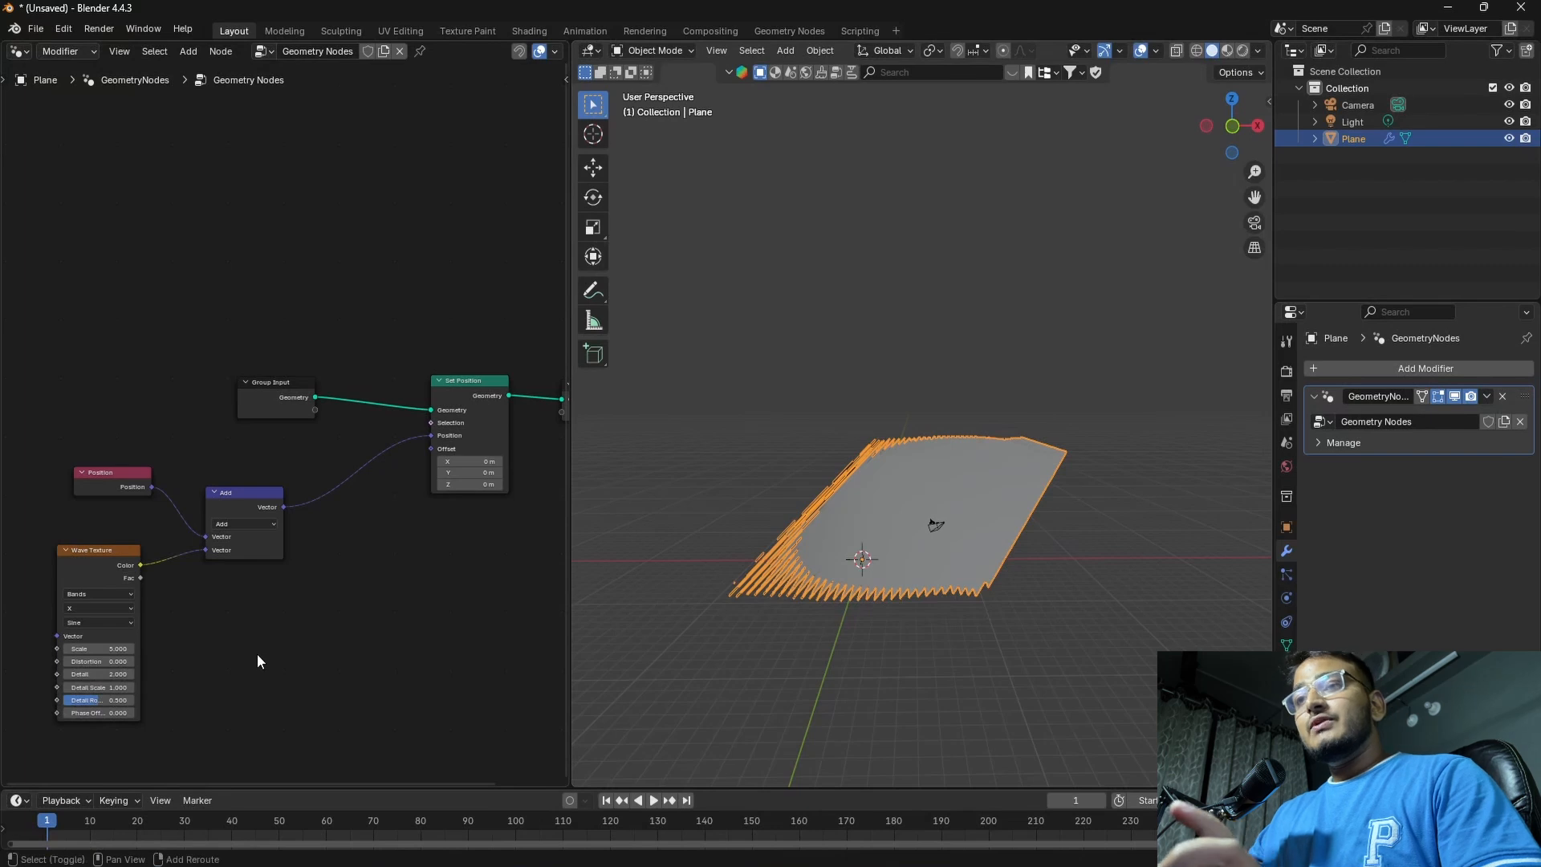
# Insert a Combine XYZ node between Wave Texture and Add, feeding its X input, and space the nodes apart
pyautogui.hotkey('shift', 'a')
pyautogui.moveTo(260, 642)
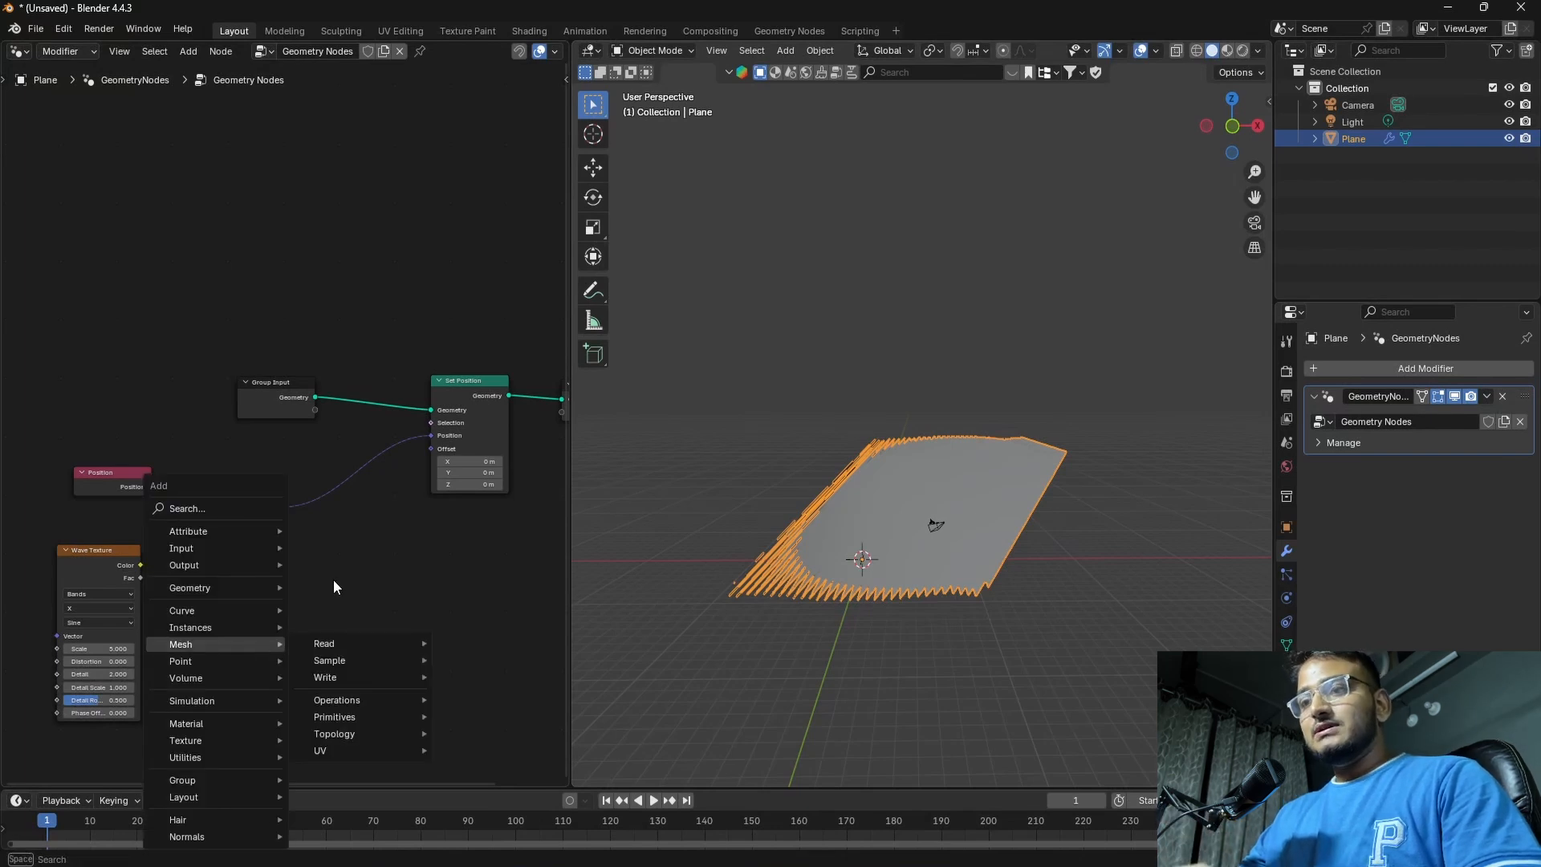
pyautogui.write('COM')
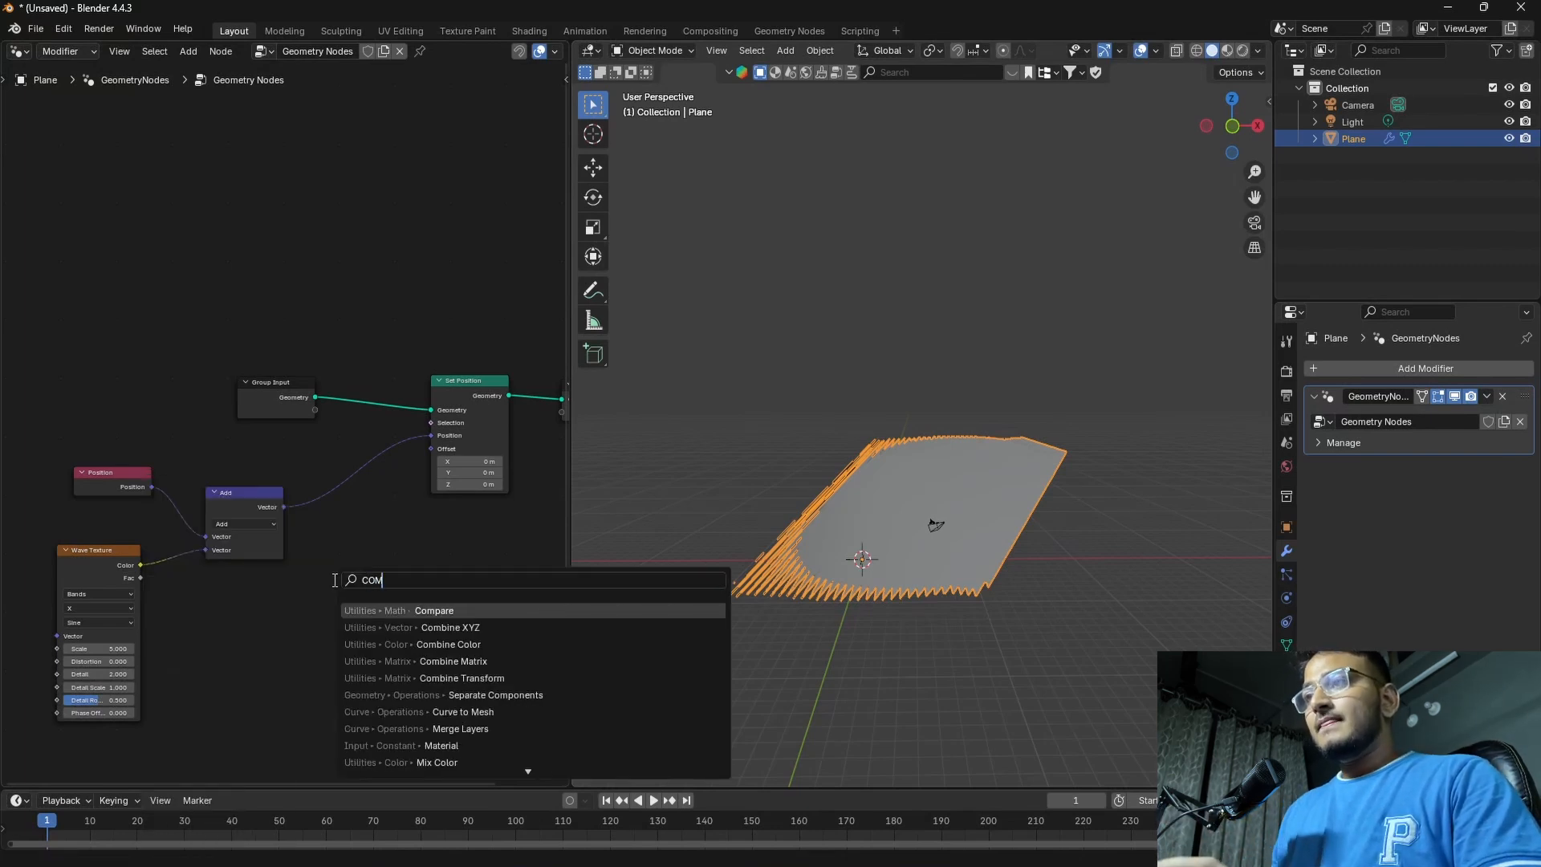
pyautogui.click(445, 627)
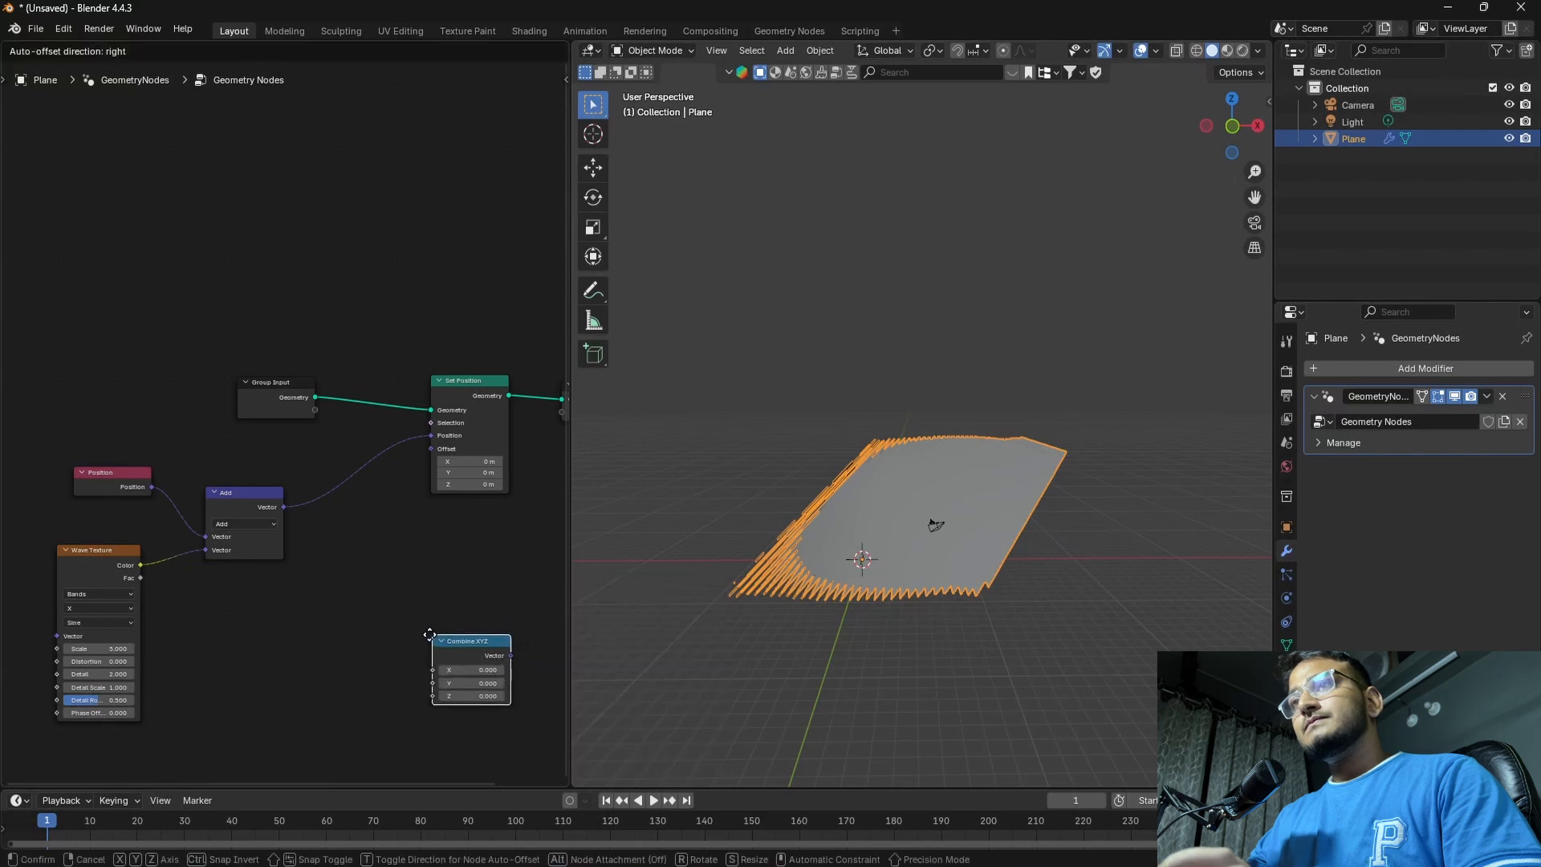
pyautogui.click(147, 546)
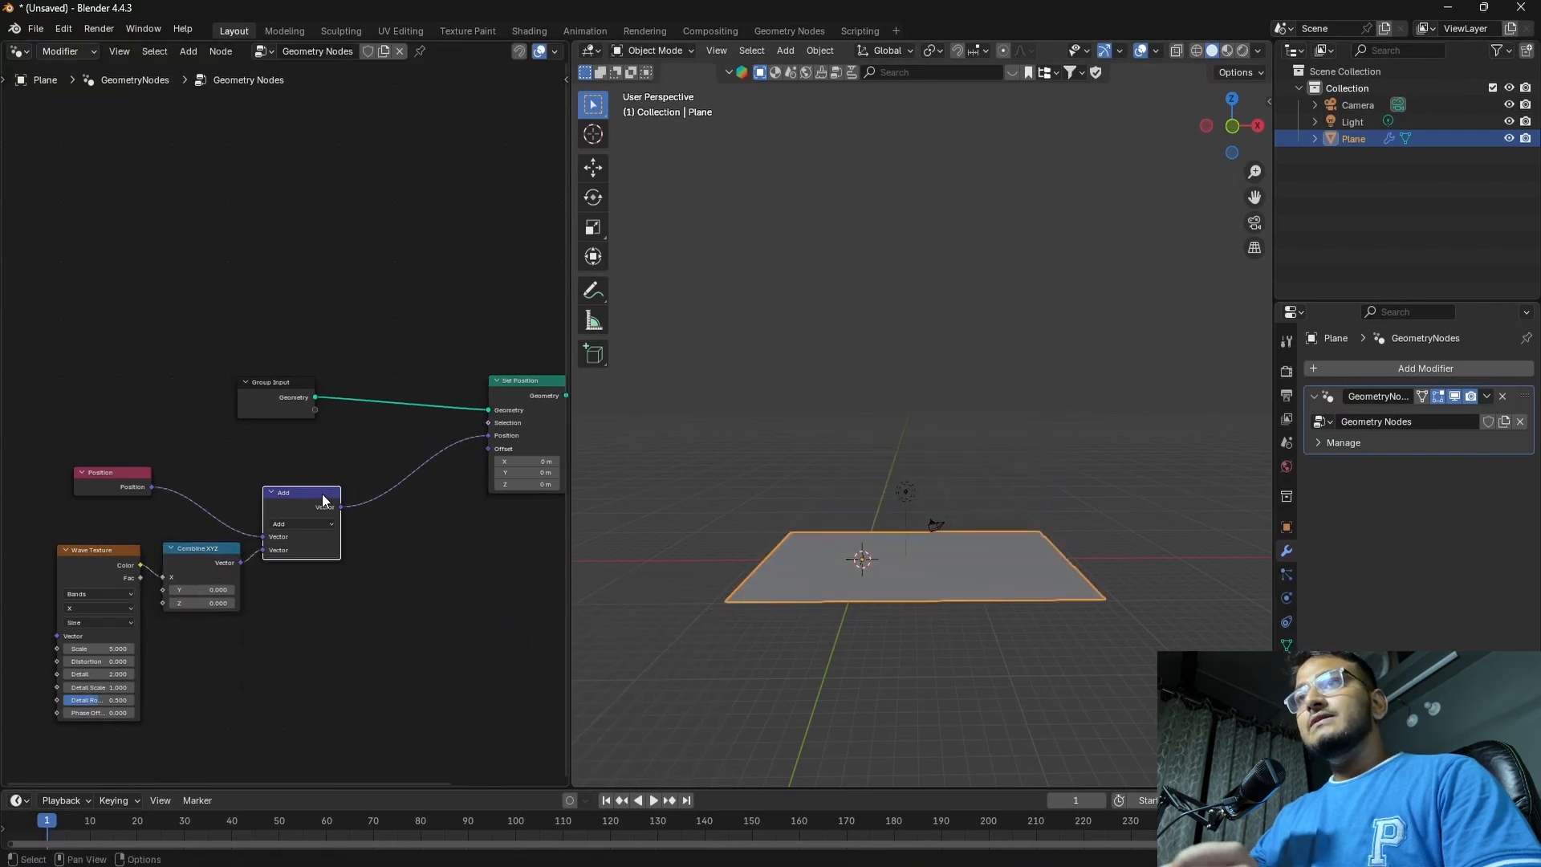
pyautogui.moveTo(343, 488); pyautogui.dragTo(348, 479)
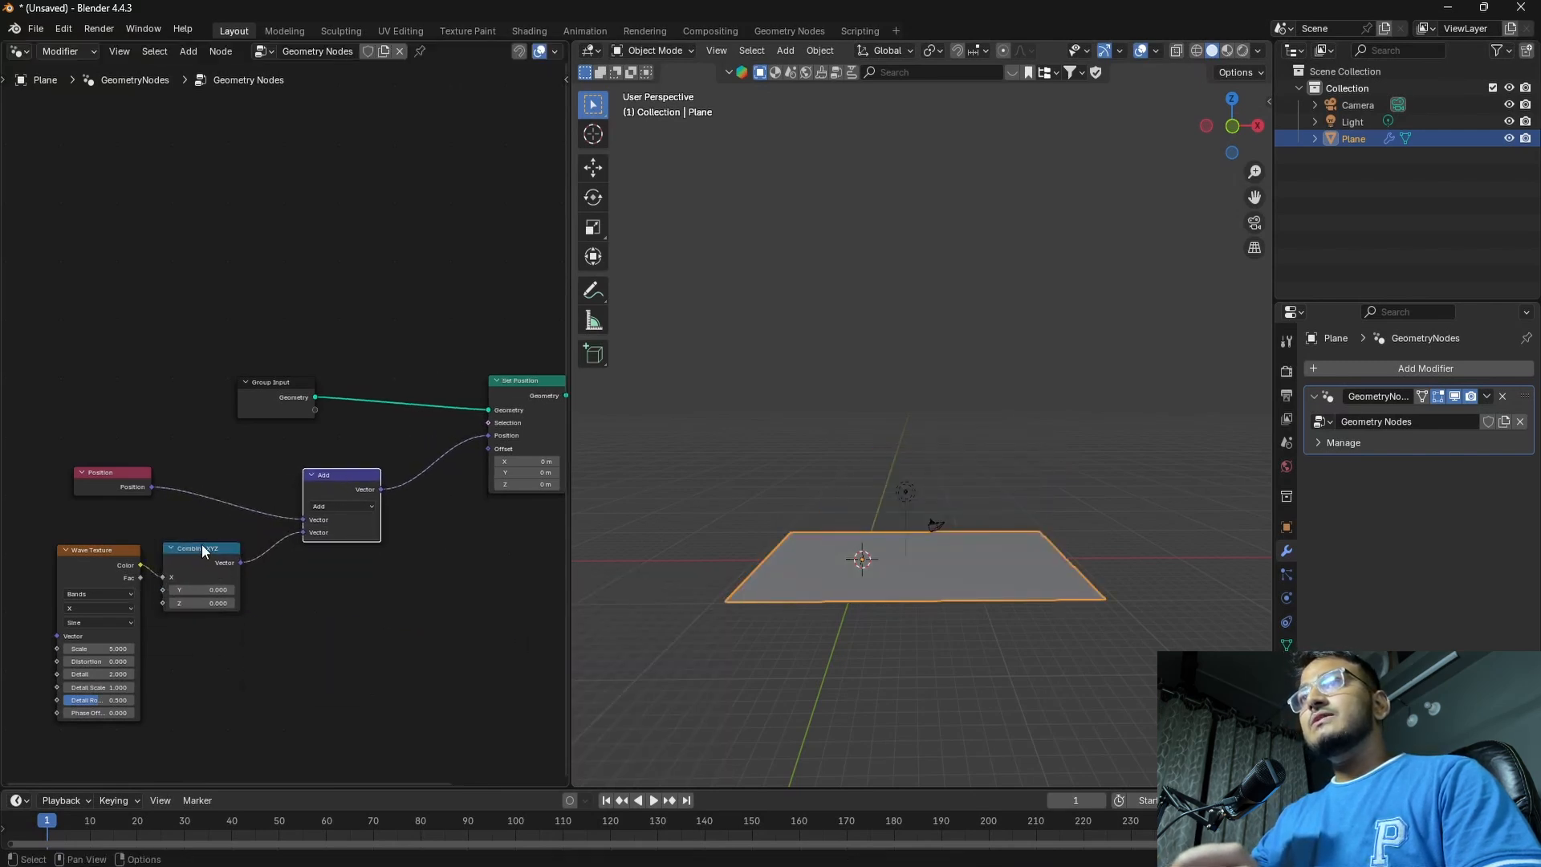
pyautogui.moveTo(205, 550); pyautogui.dragTo(219, 550)
# Examine the plane in the viewport from several angles with the wave texture driving only the X component
pyautogui.scroll(2, 857, 594)
pyautogui.scroll(-3, 897, 646)
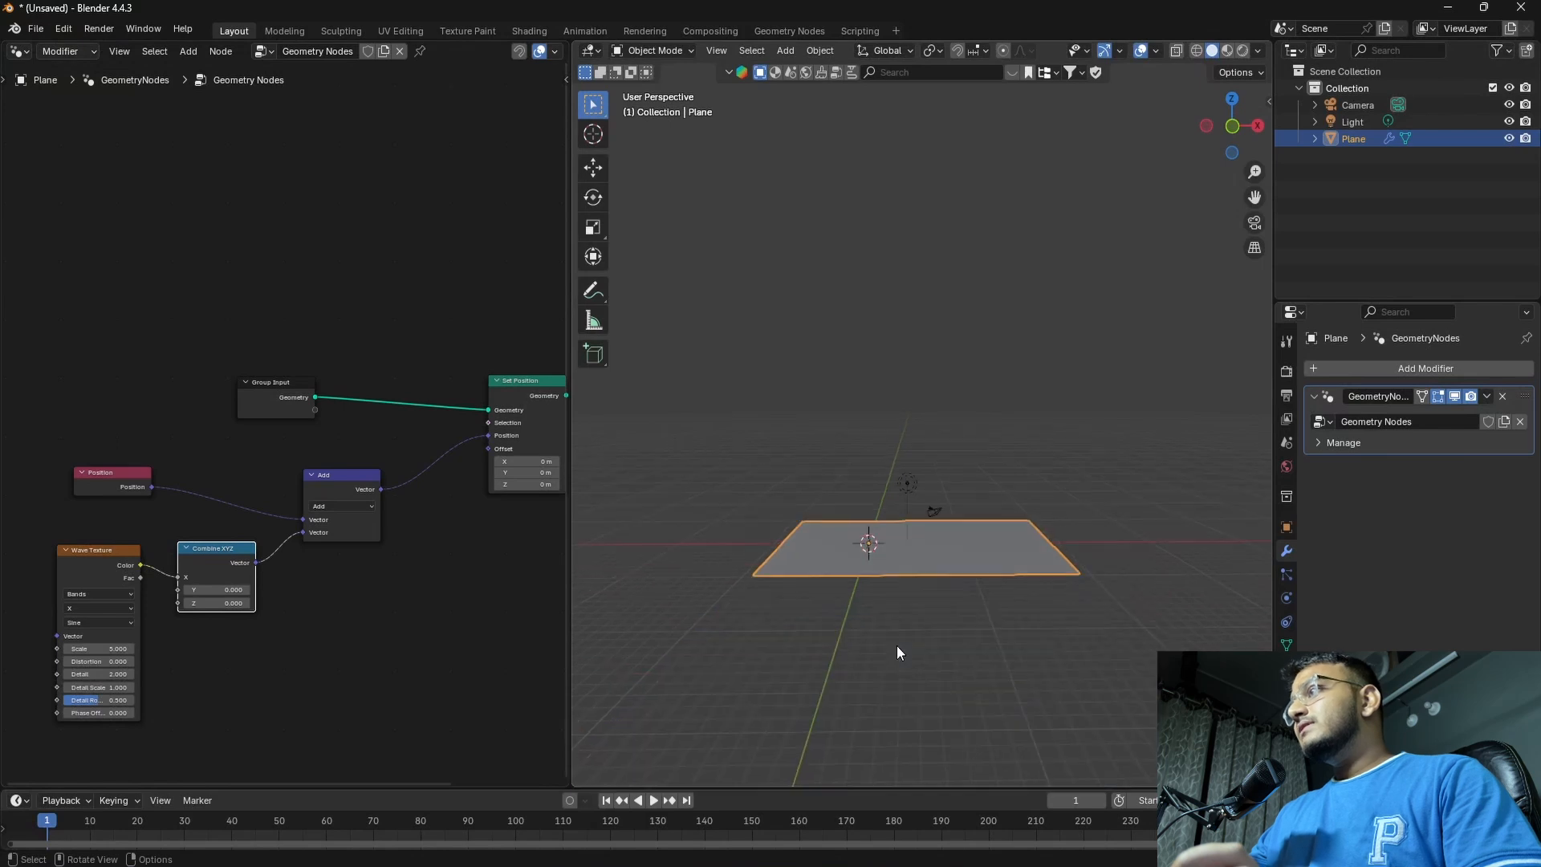
pyautogui.moveTo(897, 645); pyautogui.dragTo(834, 602, button='middle')
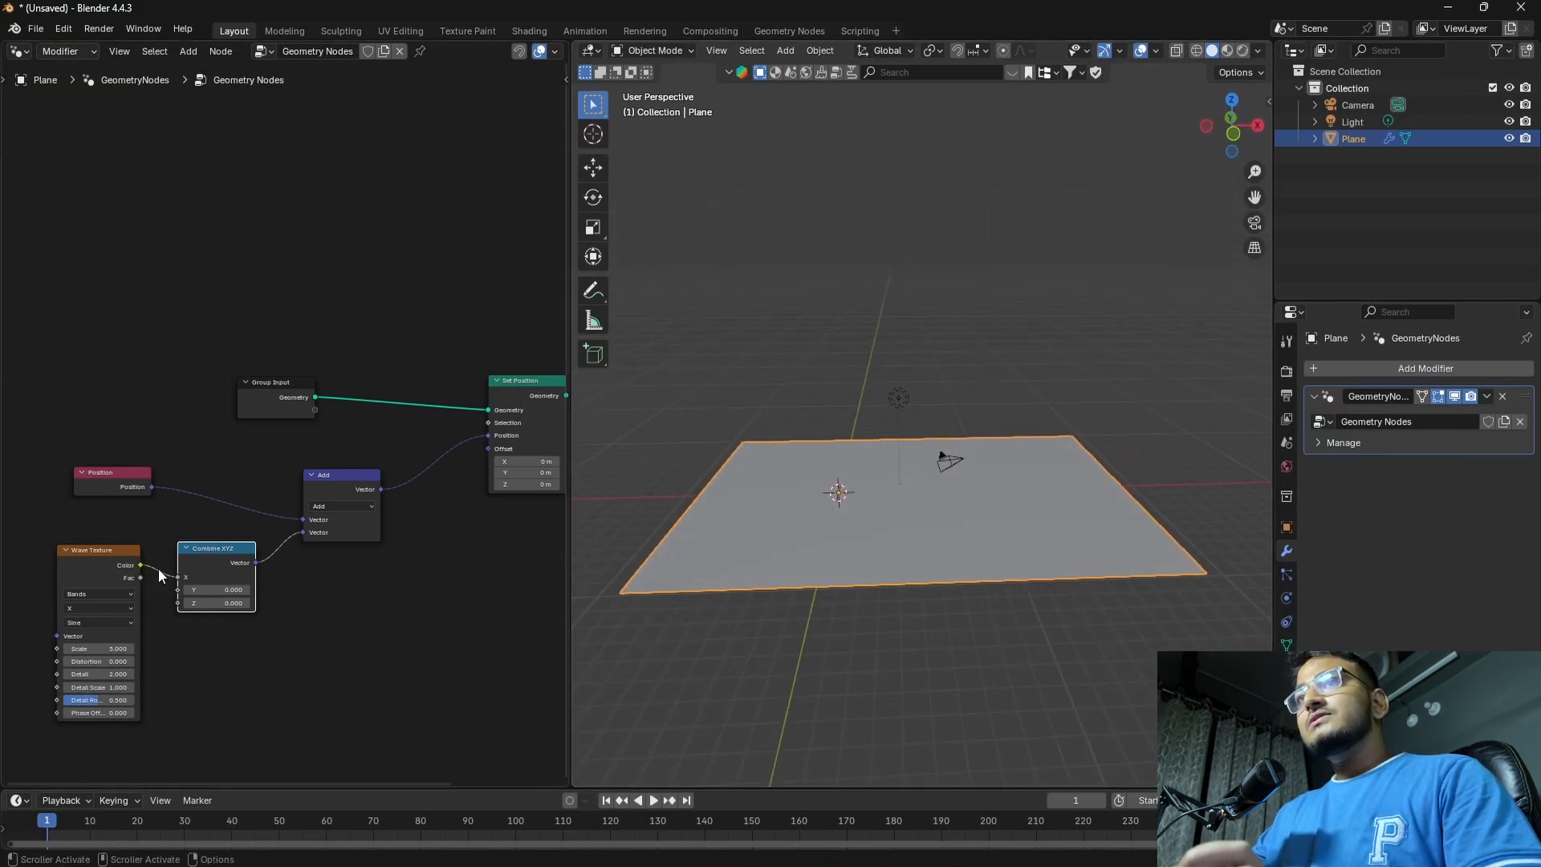
pyautogui.scroll(2, 822, 547)
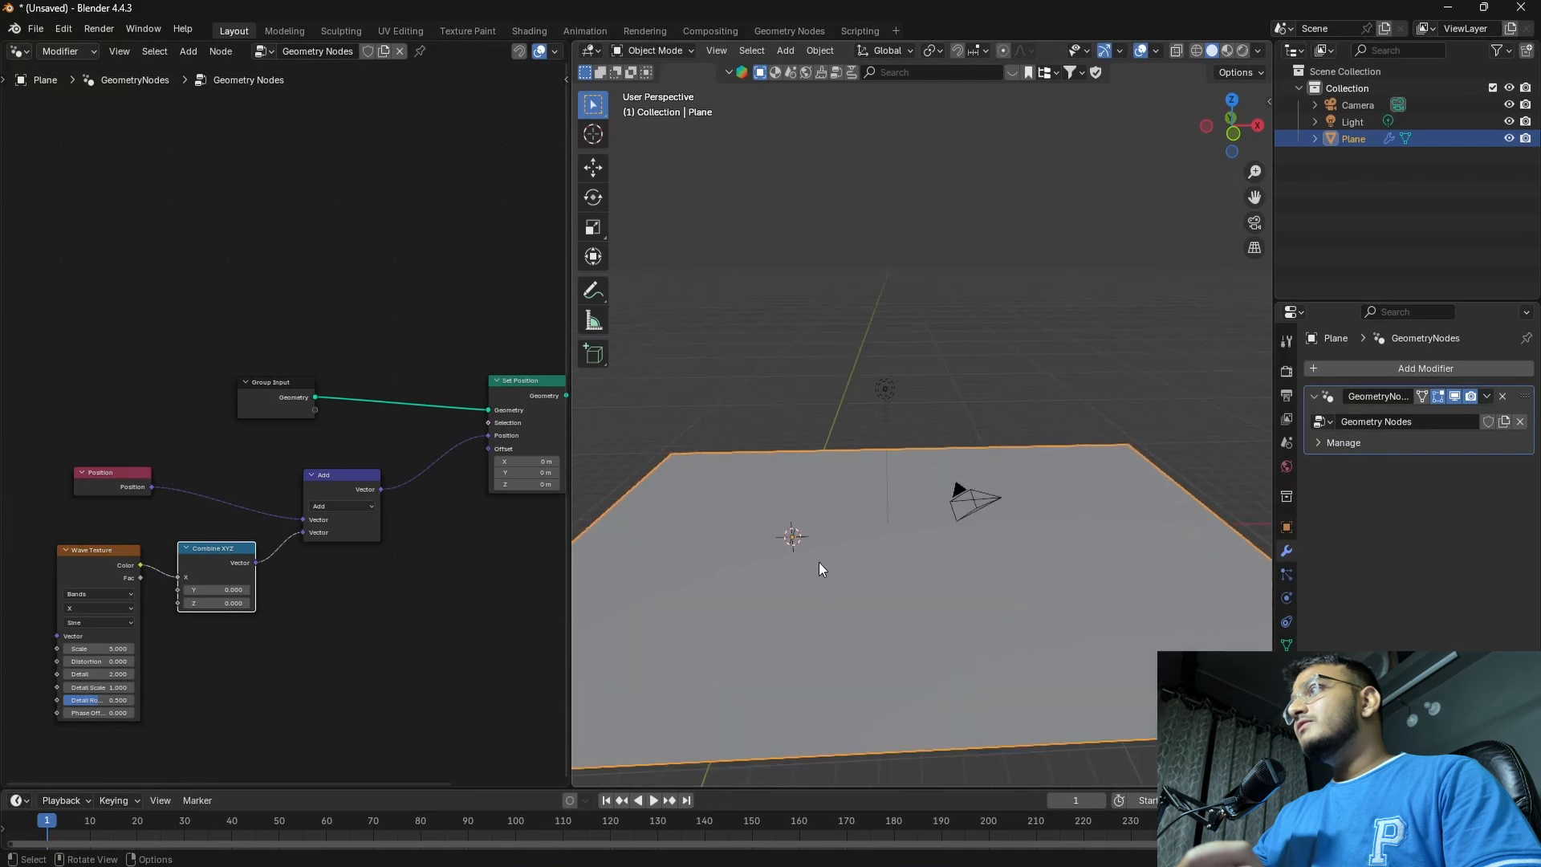
pyautogui.keyDown('shift'); pyautogui.moveTo(804, 606); pyautogui.dragTo(846, 561, button='middle'); pyautogui.keyUp('shift')
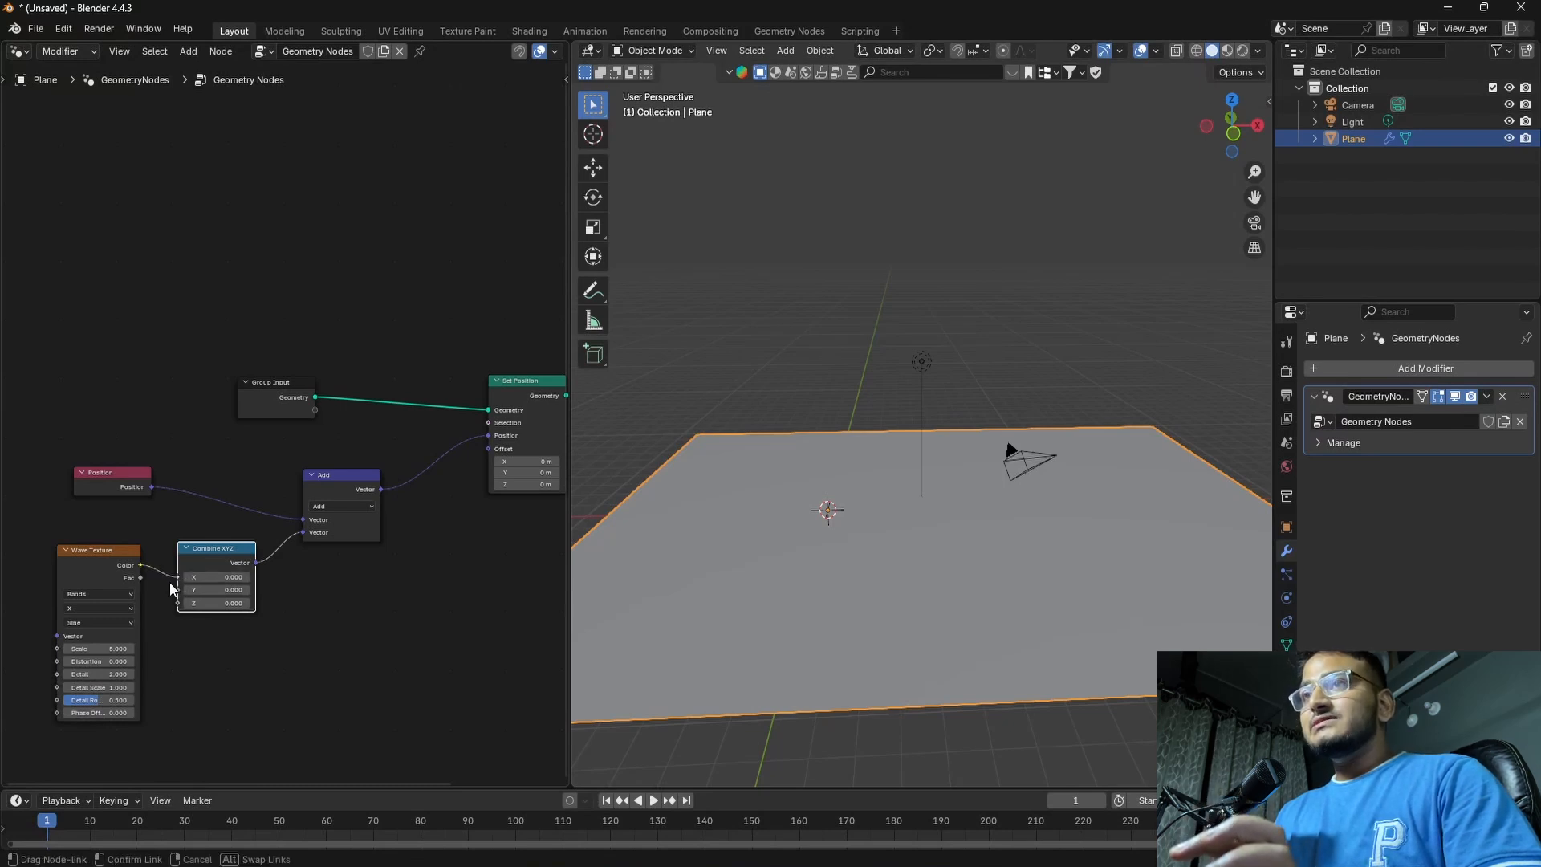
pyautogui.scroll(-3, 879, 596)
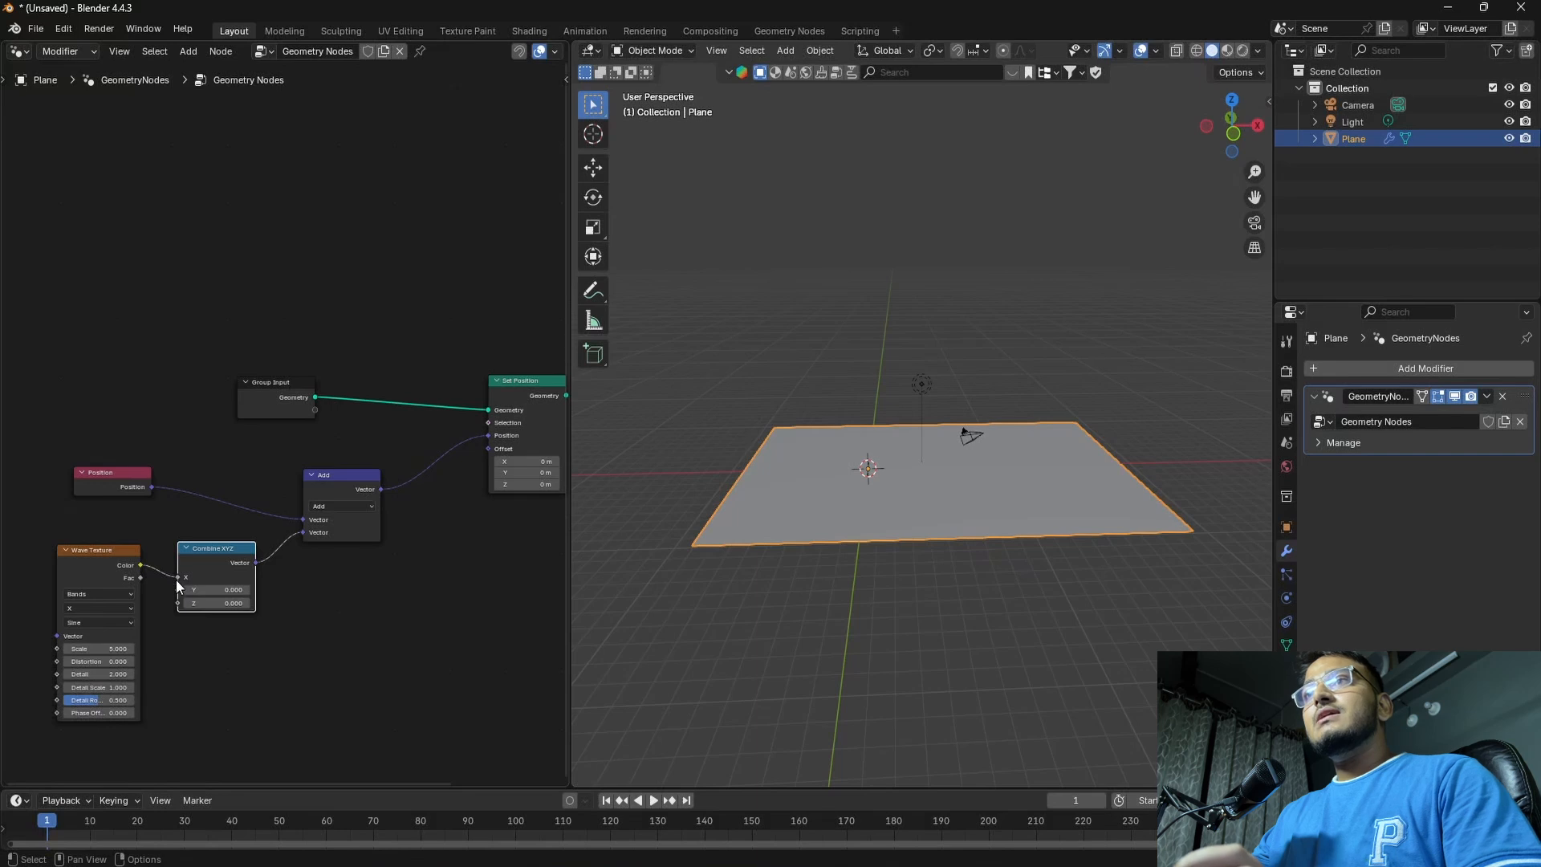
# Move the Wave Texture link from the X to the Z input of Combine XYZ and inspect the displaced plane
pyautogui.moveTo(176, 578)
pyautogui.mouseDown()
pyautogui.moveTo(159, 583)
pyautogui.moveTo(178, 602)
pyautogui.mouseUp()
pyautogui.scroll(5, 935, 506)
pyautogui.scroll(-4, 935, 505)
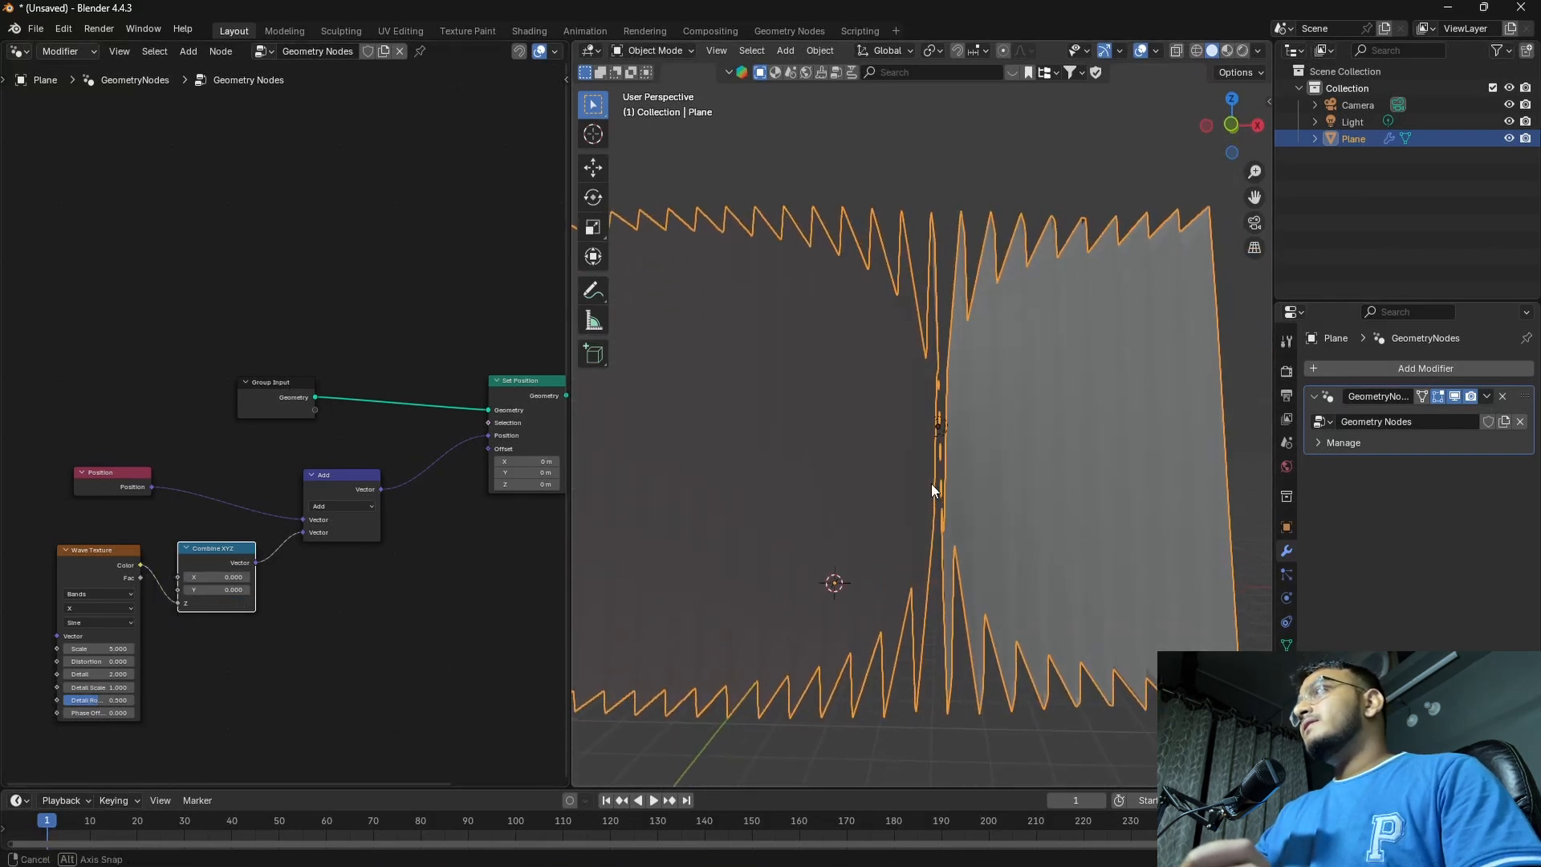
pyautogui.moveTo(869, 495)
pyautogui.mouseDown(button='middle')
pyautogui.moveTo(901, 496)
pyautogui.moveTo(853, 495)
pyautogui.mouseUp(button='middle')
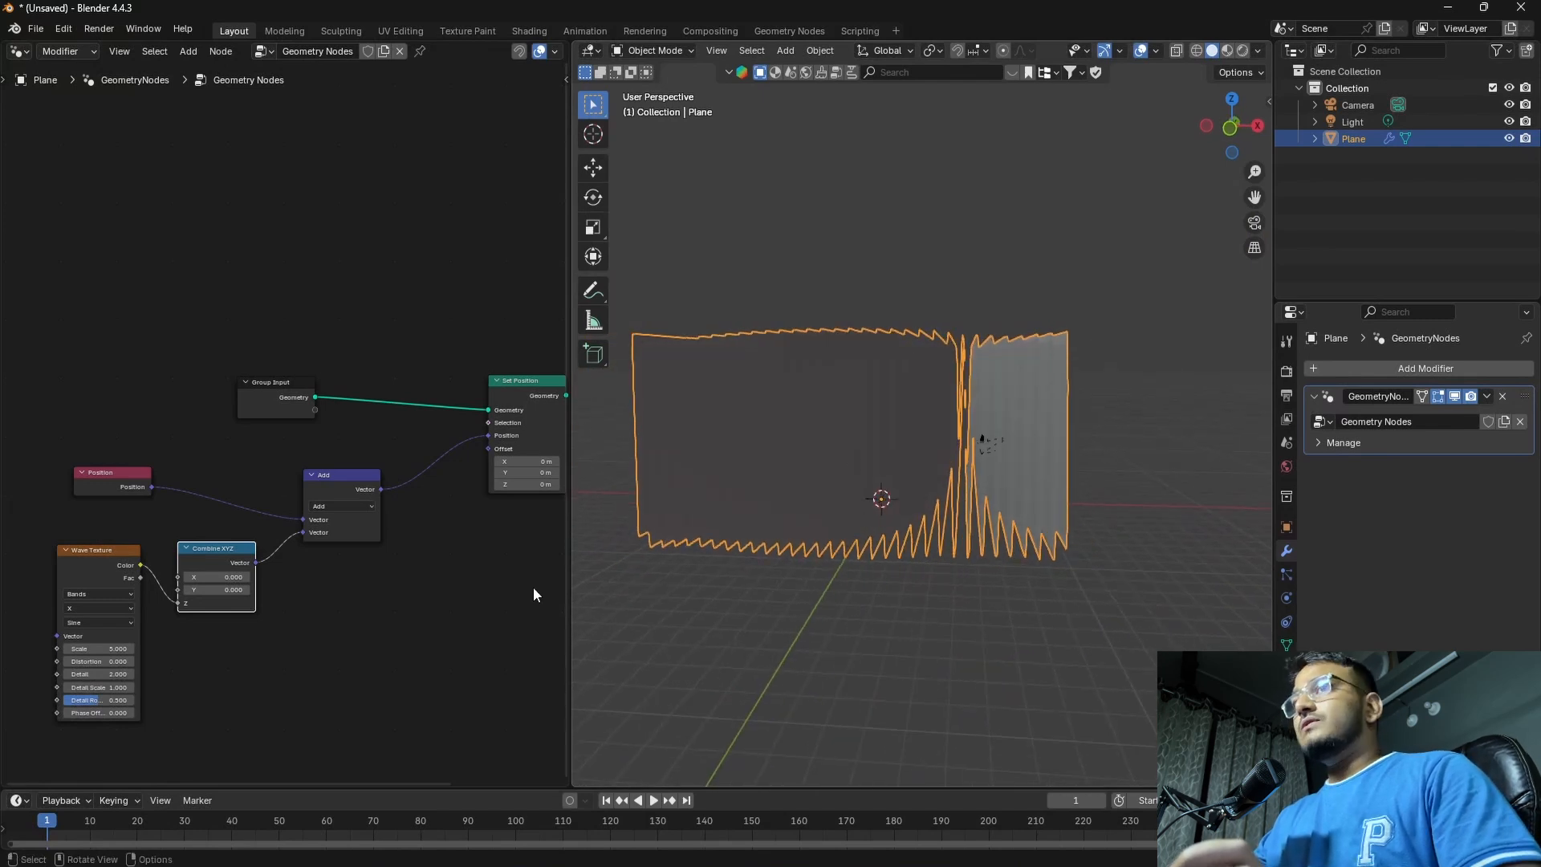
# Move the Position and Wave Texture nodes away from Combine XYZ to make room between them
pyautogui.moveTo(257, 629); pyautogui.dragTo(377, 618, button='middle')
pyautogui.moveTo(160, 429); pyautogui.dragTo(228, 611)
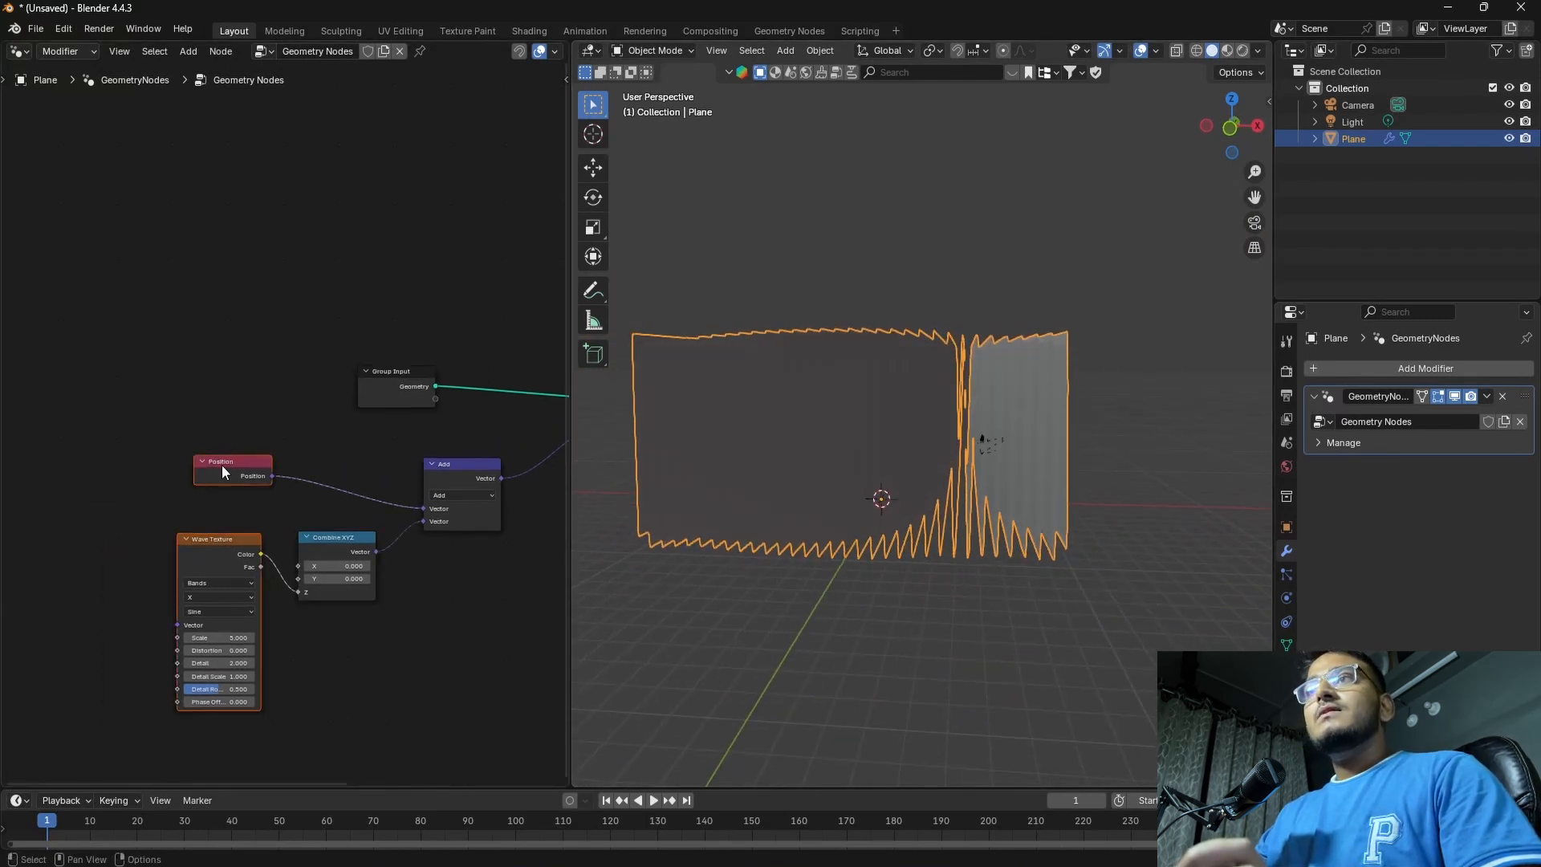
pyautogui.moveTo(222, 466); pyautogui.dragTo(96, 472)
pyautogui.click(132, 514)
pyautogui.moveTo(97, 557); pyautogui.dragTo(97, 584)
pyautogui.click(273, 613)
pyautogui.moveTo(355, 677); pyautogui.dragTo(370, 617, button='middle')
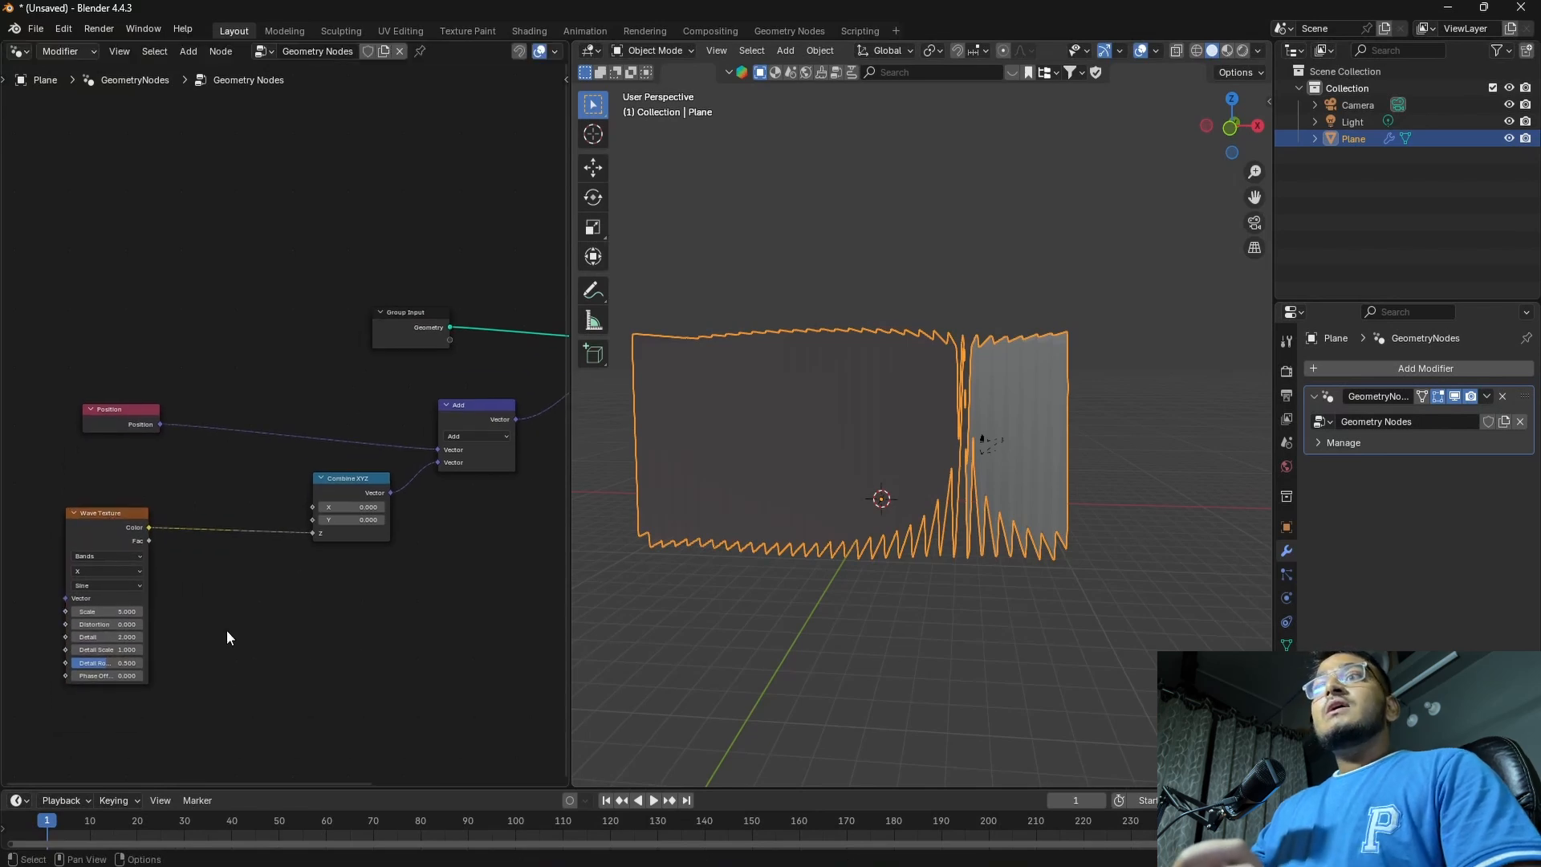
pyautogui.moveTo(227, 629); pyautogui.dragTo(272, 644, button='middle')
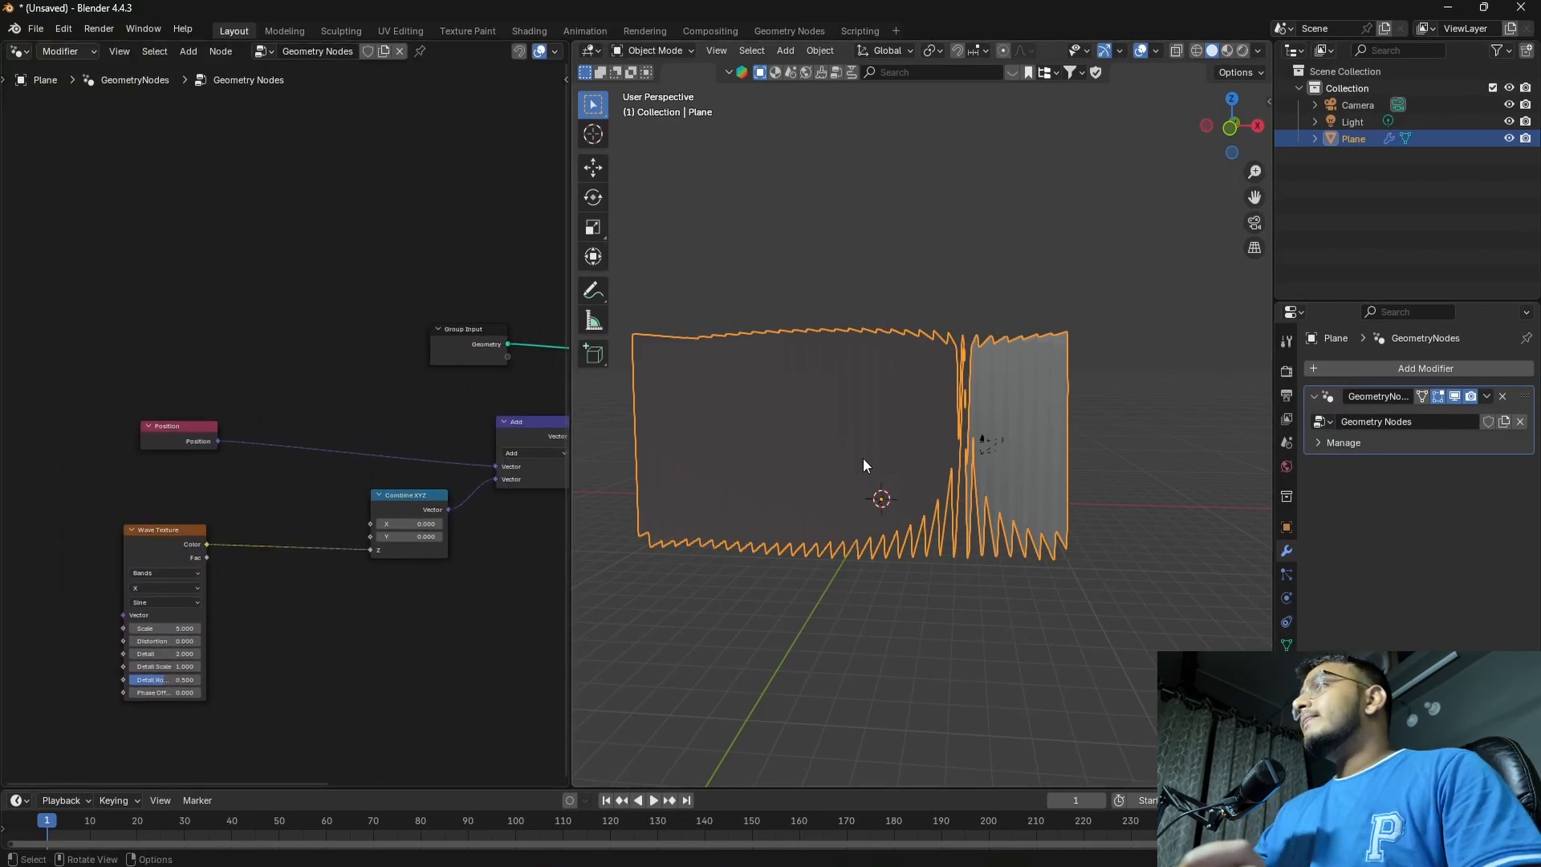
# Set the Wave Texture type to Rings with the rings direction along Z
pyautogui.moveTo(864, 466); pyautogui.dragTo(854, 509, button='middle')
pyautogui.scroll(3, 393, 598)
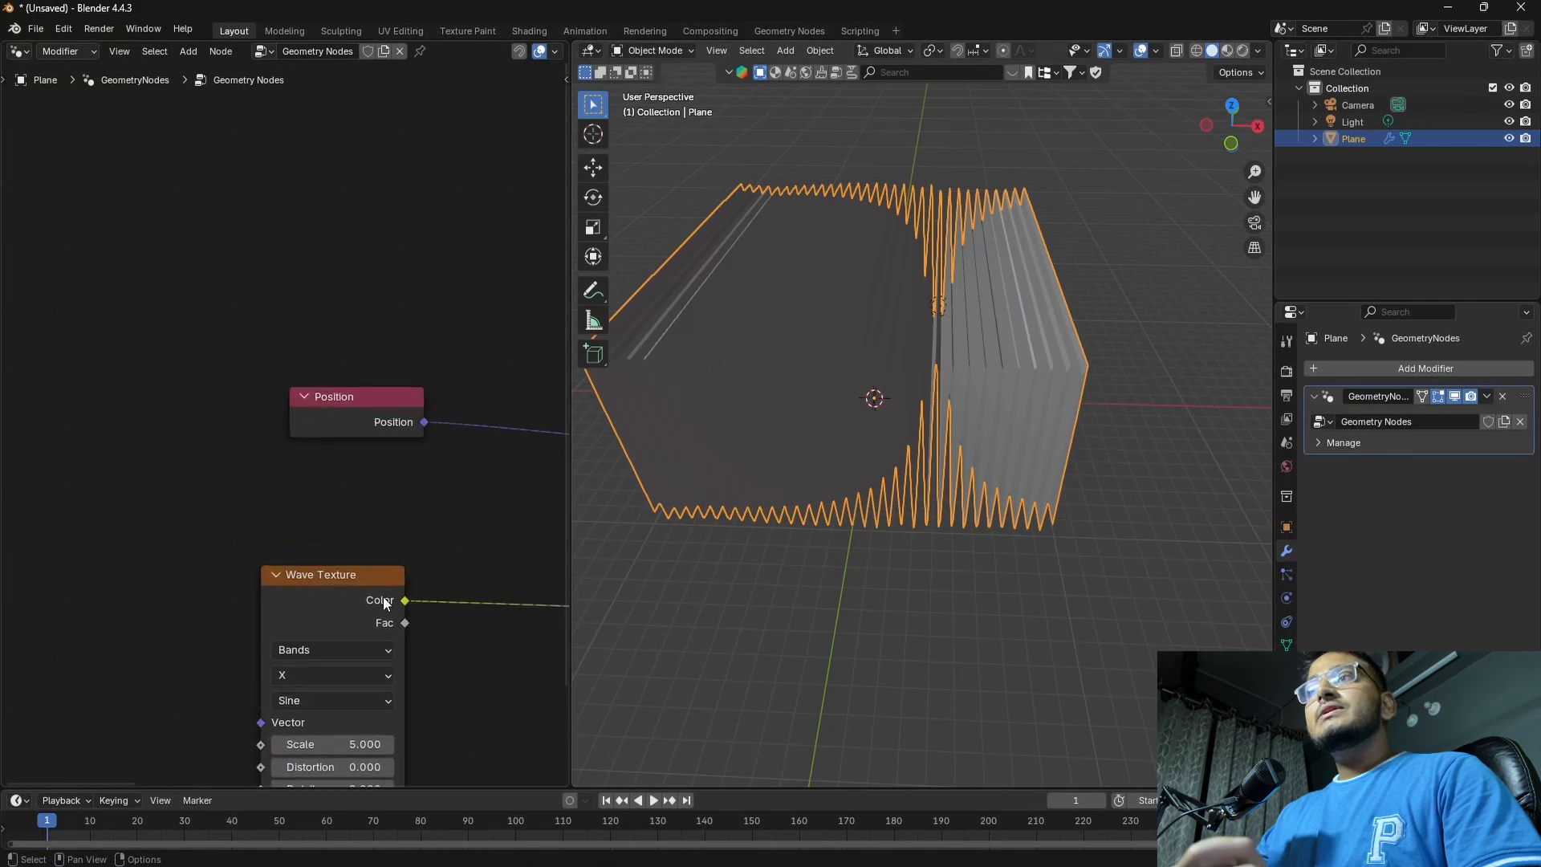
pyautogui.moveTo(383, 596); pyautogui.dragTo(346, 454, button='middle')
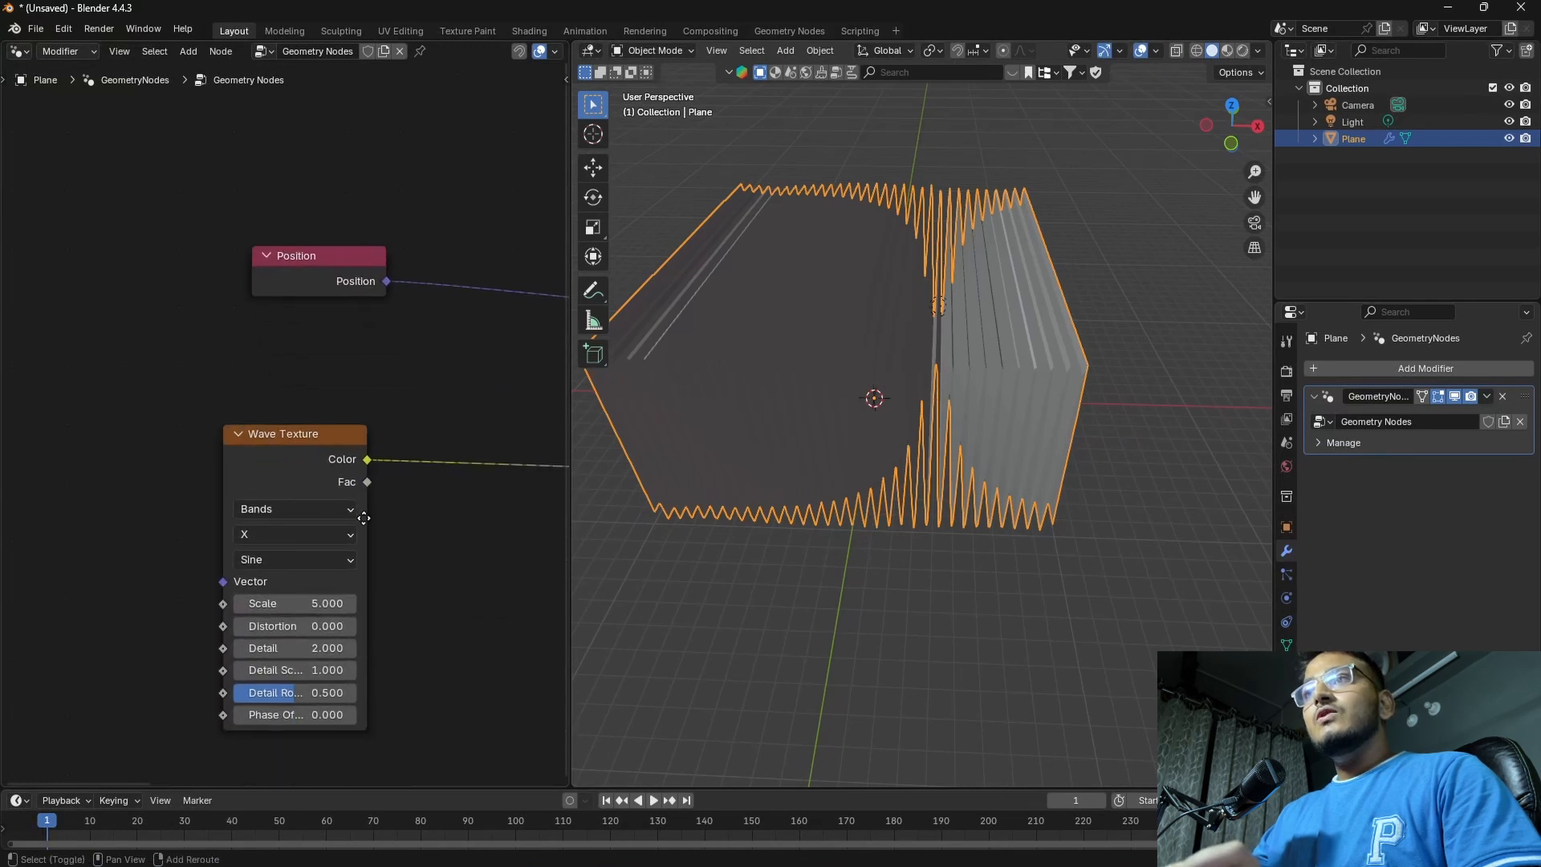
pyautogui.click(296, 508)
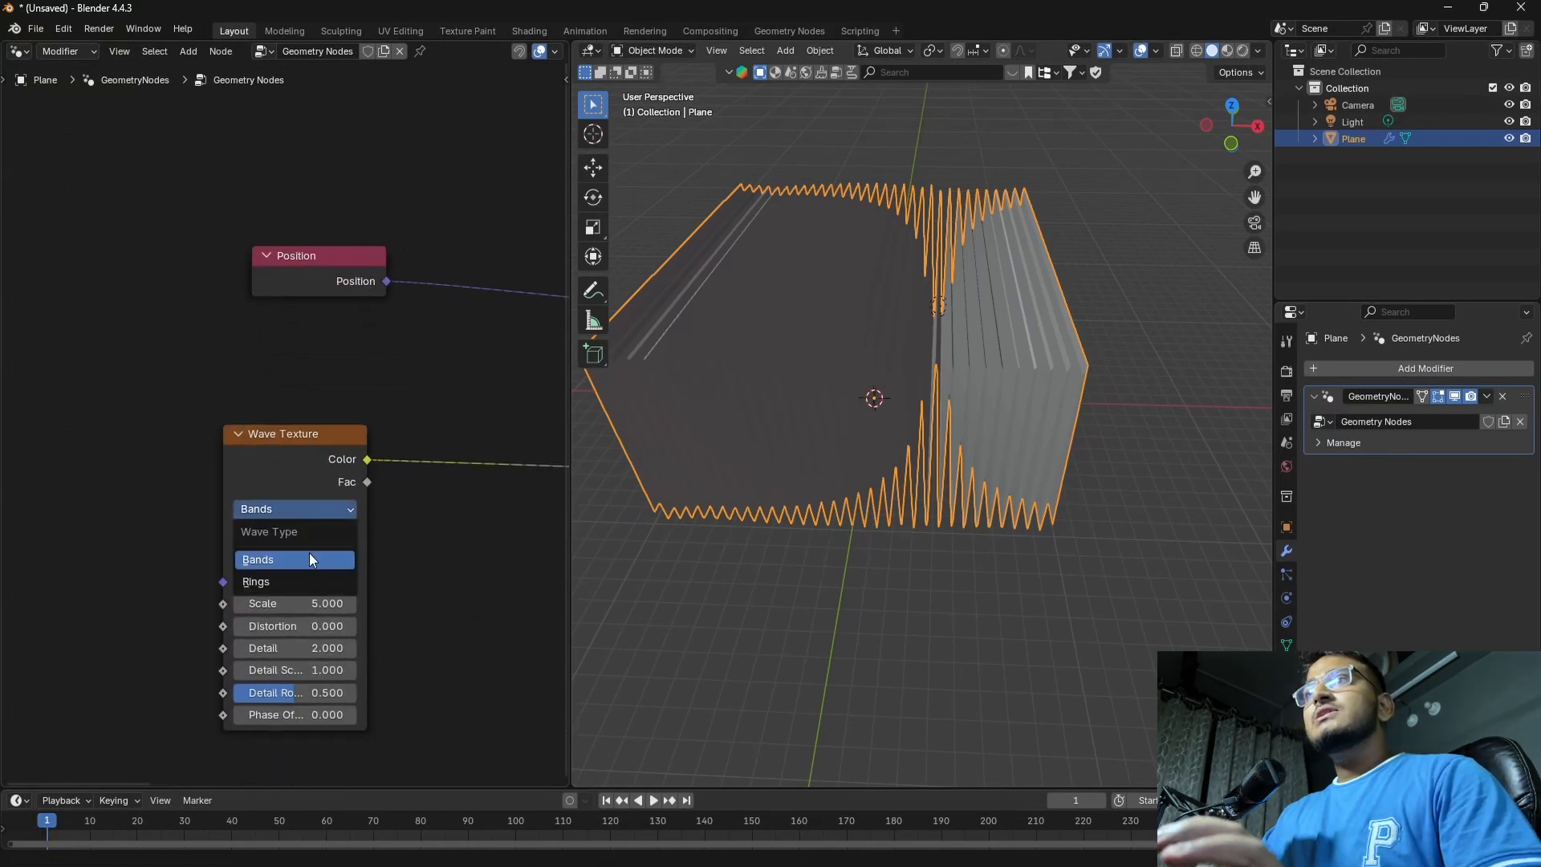
pyautogui.click(302, 580)
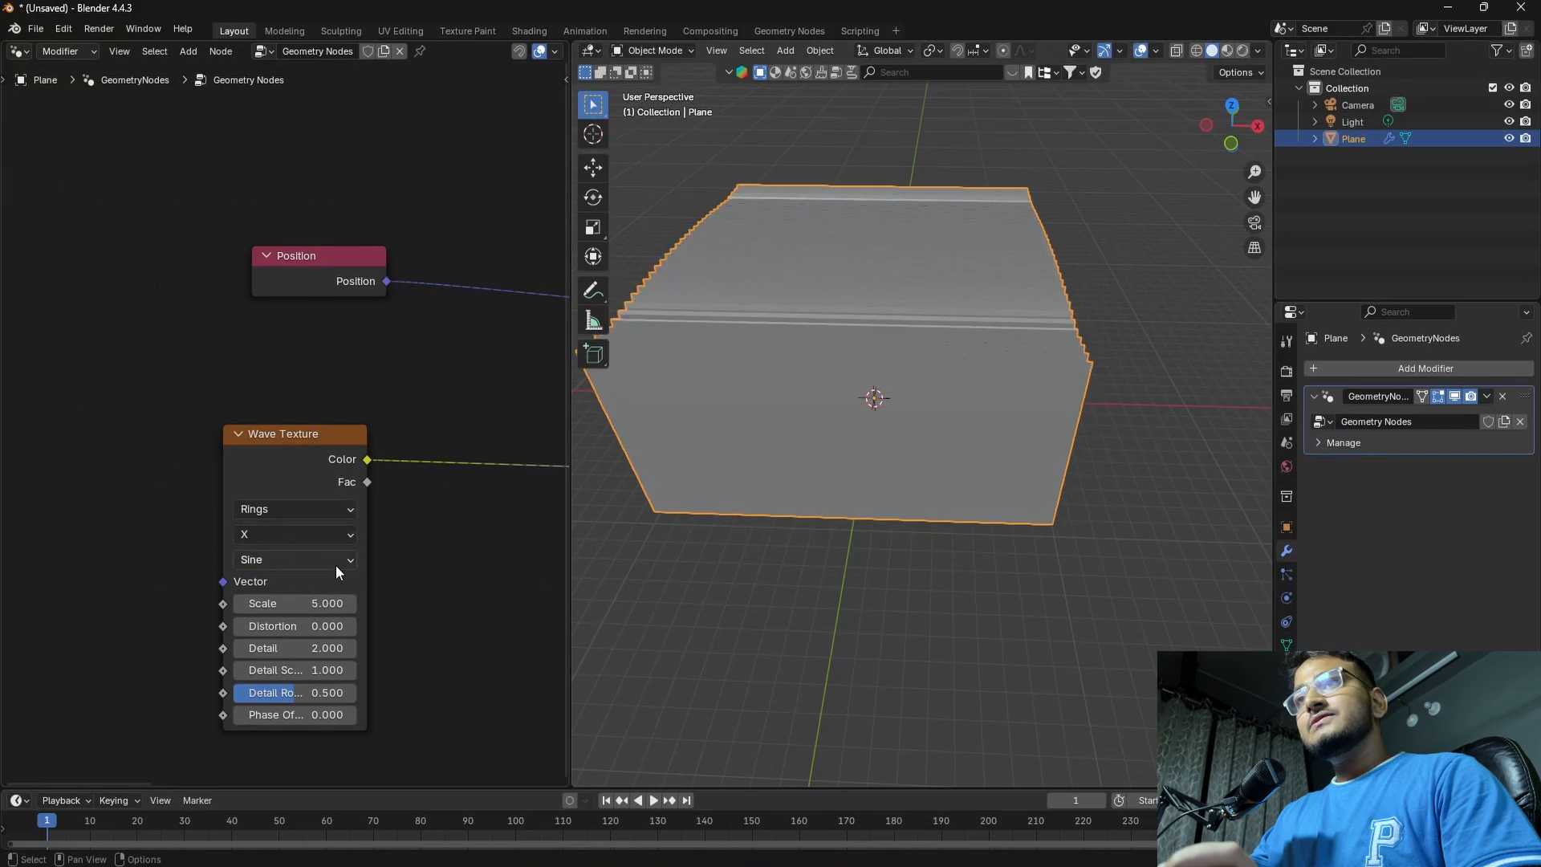
pyautogui.click(334, 536)
pyautogui.click(271, 535)
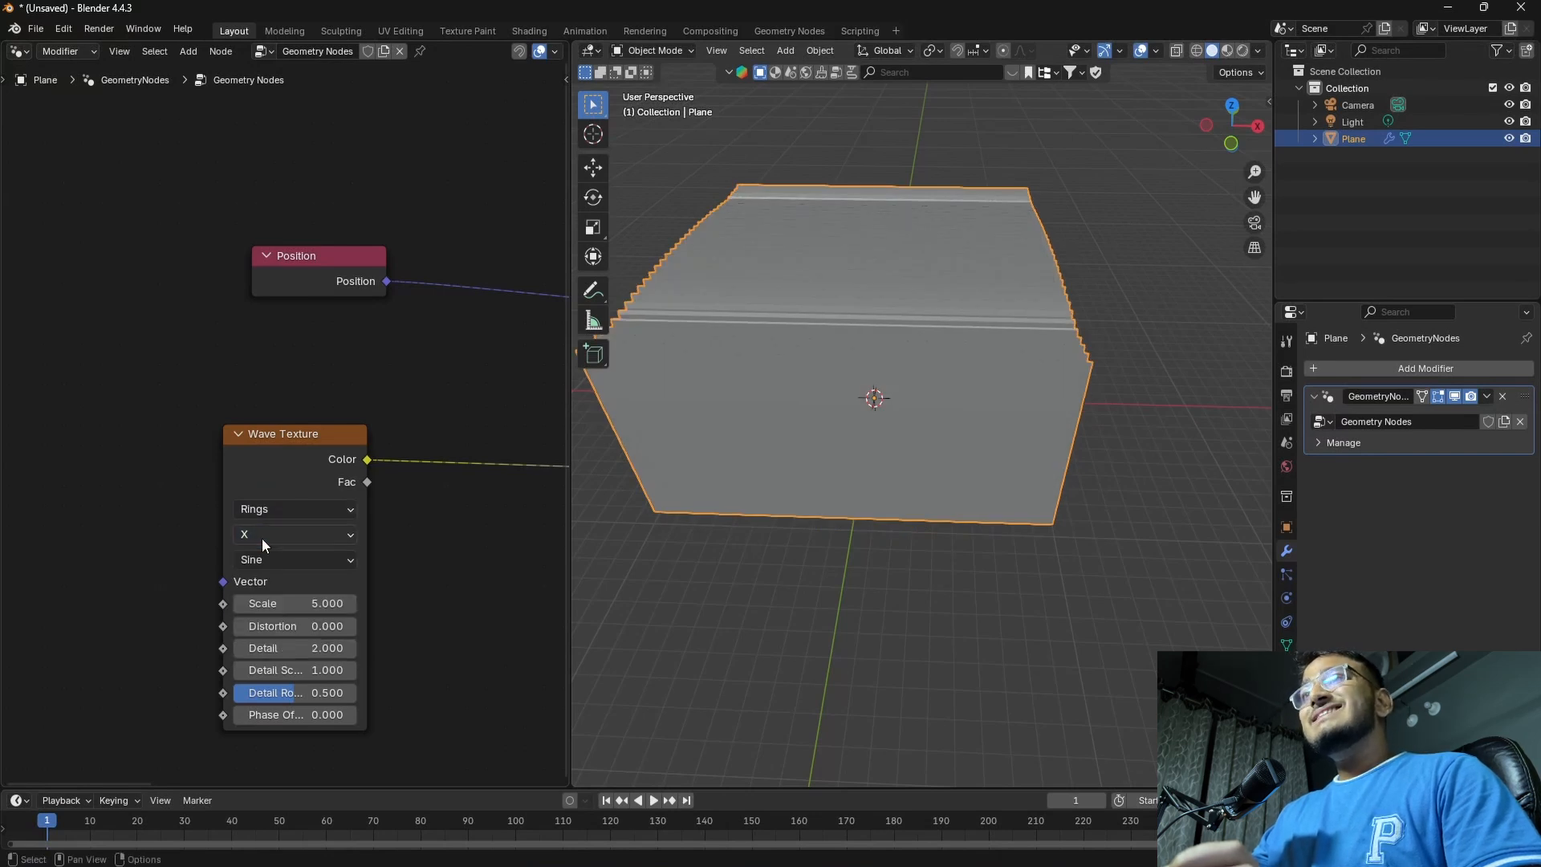
pyautogui.click(271, 536)
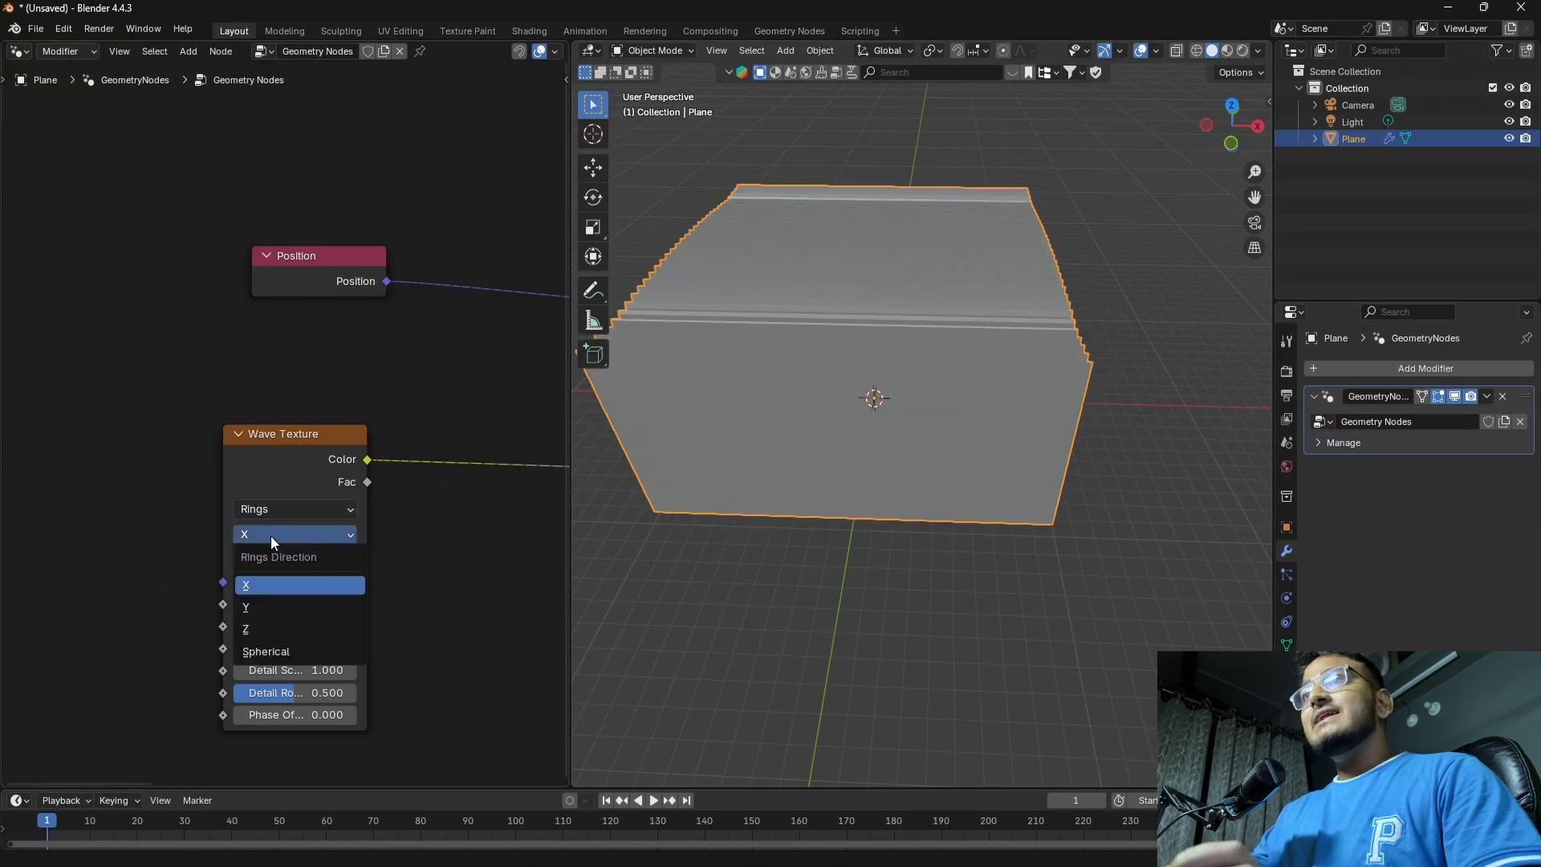
pyautogui.click(276, 627)
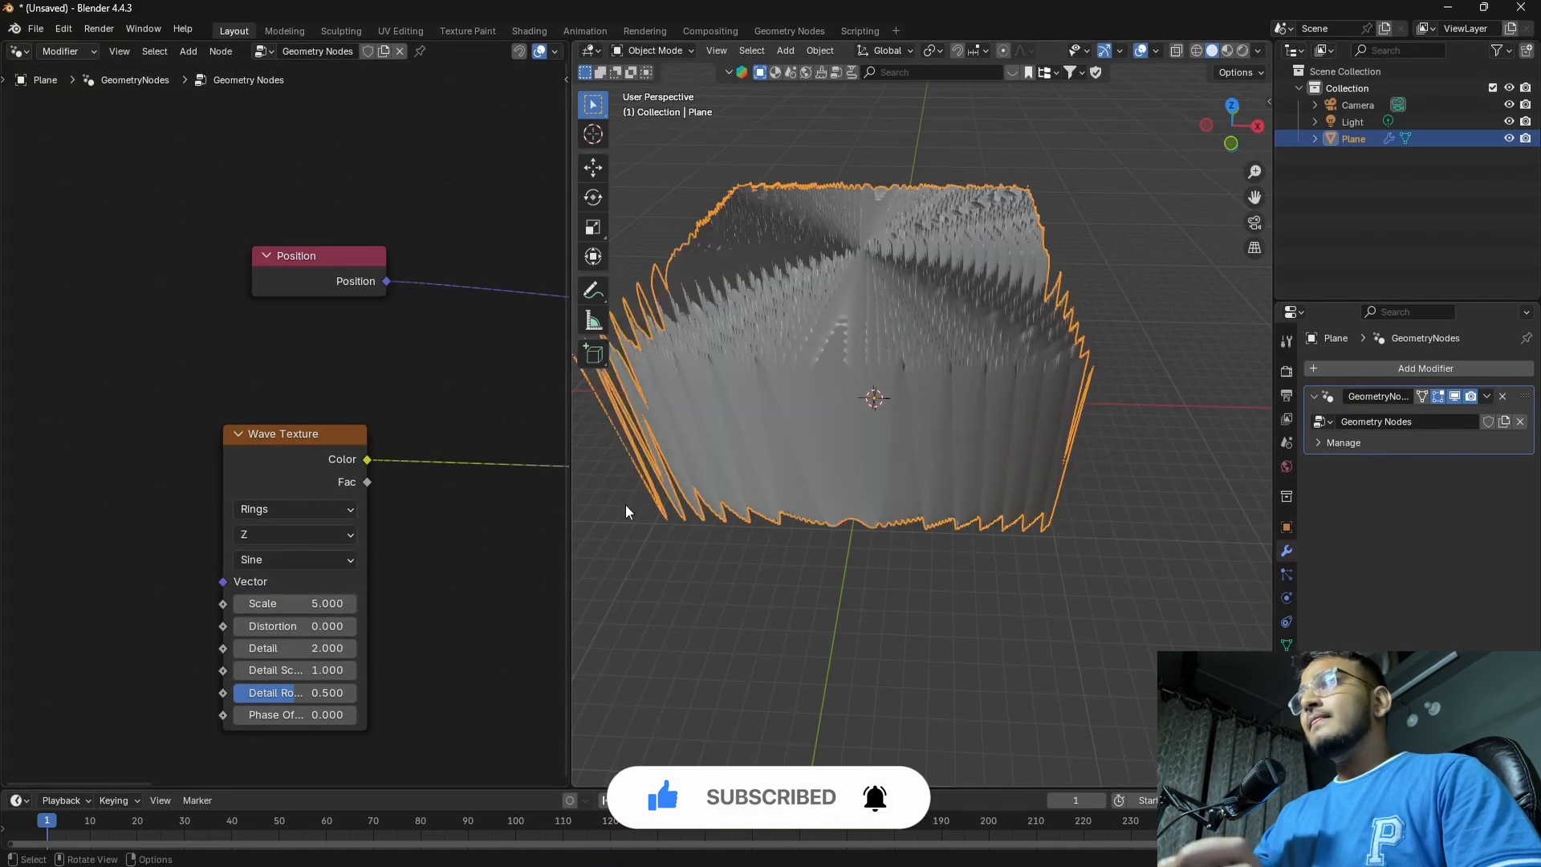
pyautogui.moveTo(624, 504); pyautogui.dragTo(807, 426, button='middle')
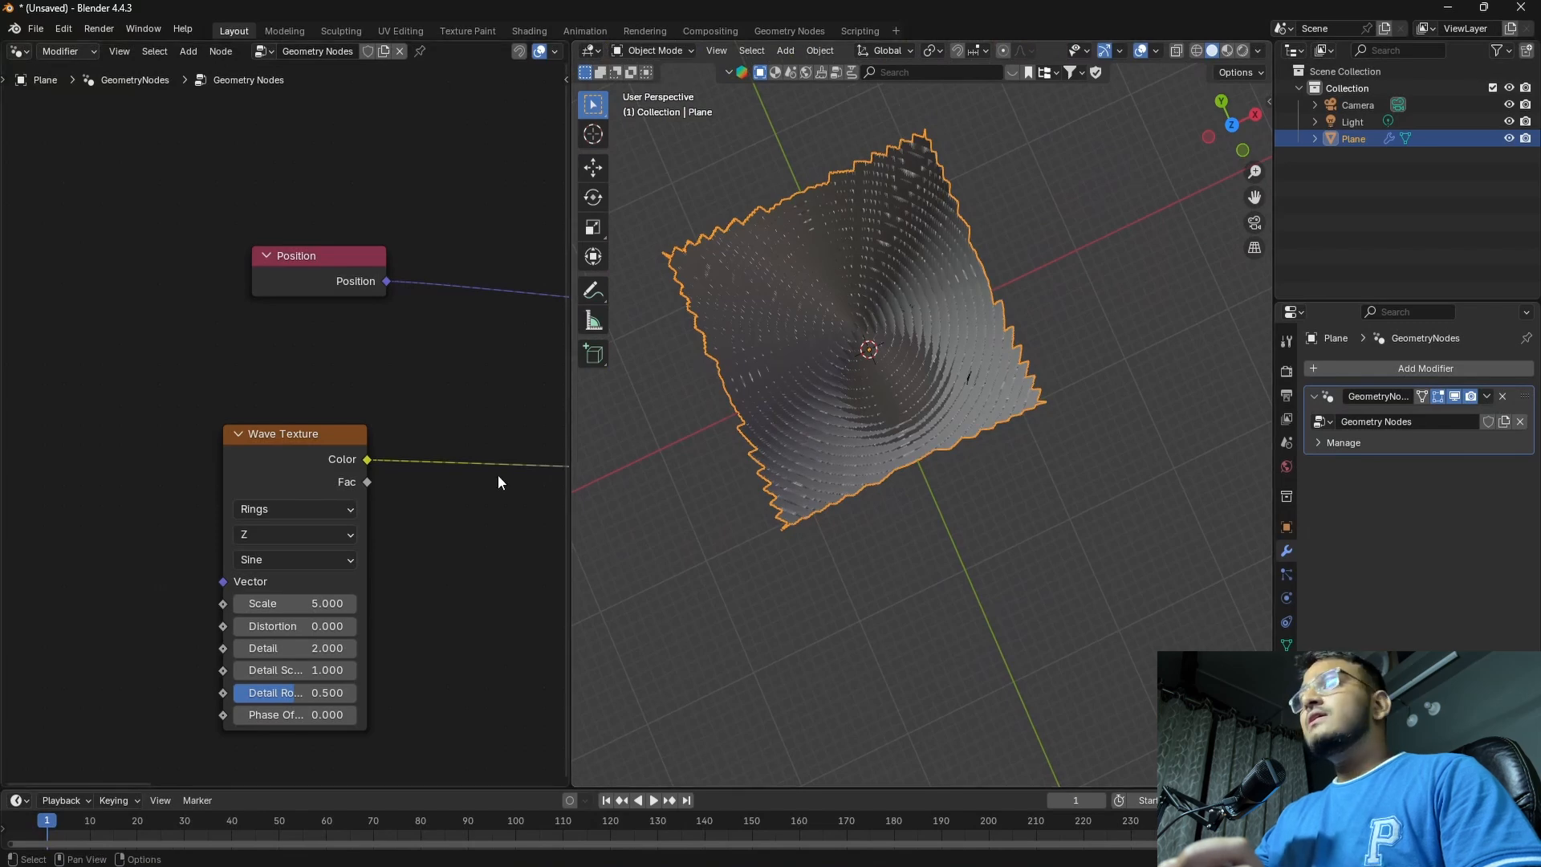
# Lower the Wave Texture scale to 0.310 and look over the plane
pyautogui.scroll(1, 501, 480)
pyautogui.scroll(1, 356, 552)
pyautogui.moveTo(353, 545); pyautogui.dragTo(12, 545)
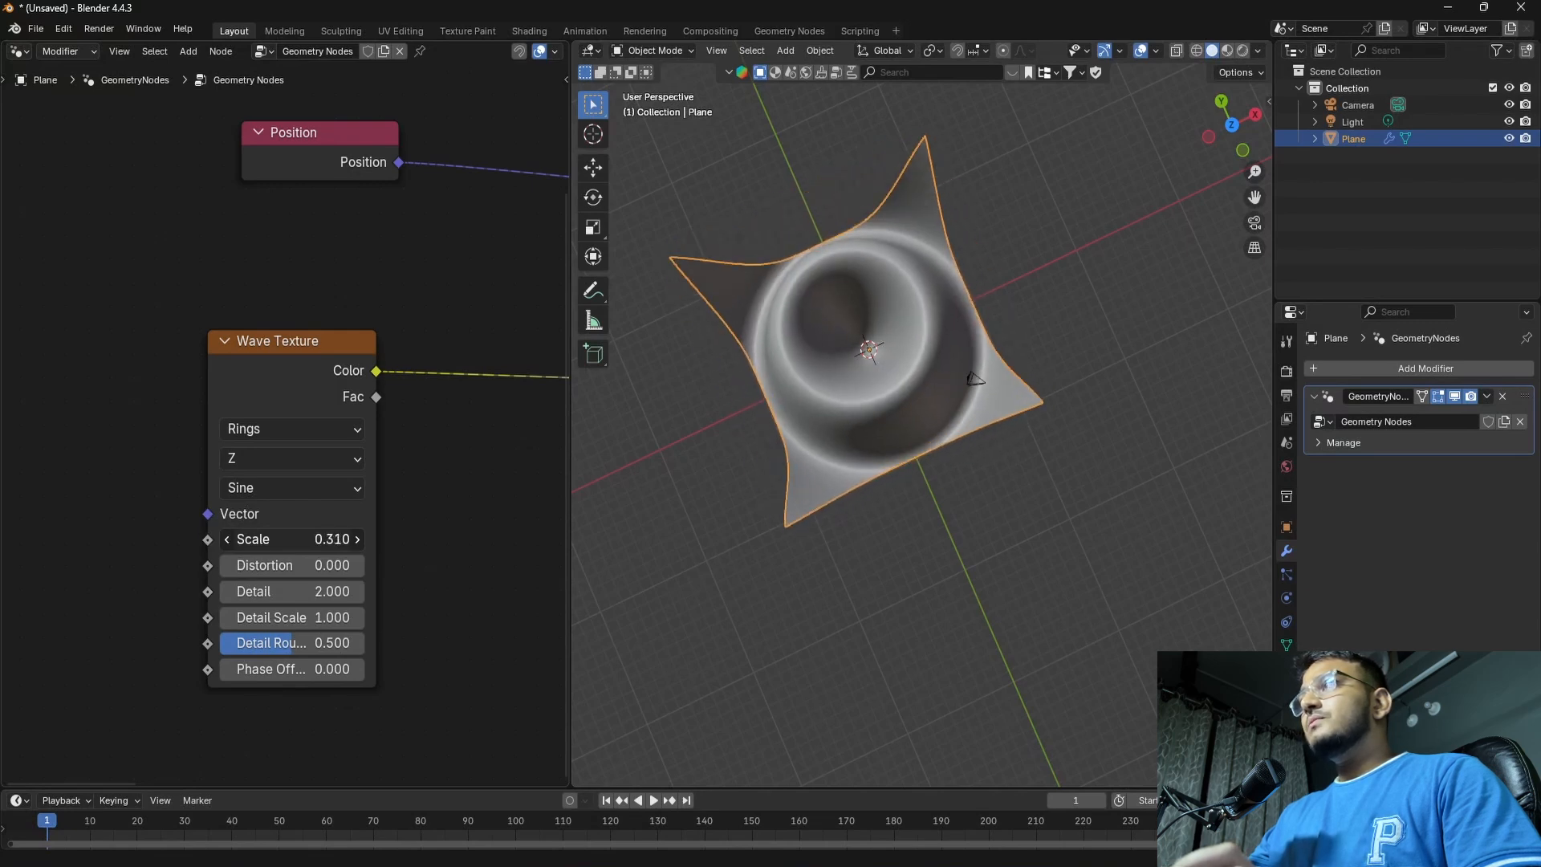
pyautogui.moveTo(706, 513)
pyautogui.mouseDown(button='middle')
pyautogui.moveTo(764, 460)
pyautogui.moveTo(759, 517)
pyautogui.moveTo(790, 457)
pyautogui.moveTo(796, 484)
pyautogui.moveTo(759, 505)
pyautogui.moveTo(793, 501)
pyautogui.moveTo(780, 474)
pyautogui.moveTo(774, 560)
pyautogui.moveTo(815, 540)
pyautogui.moveTo(778, 530)
pyautogui.moveTo(836, 512)
pyautogui.moveTo(812, 389)
pyautogui.mouseUp(button='middle')
pyautogui.scroll(2, 759, 505)
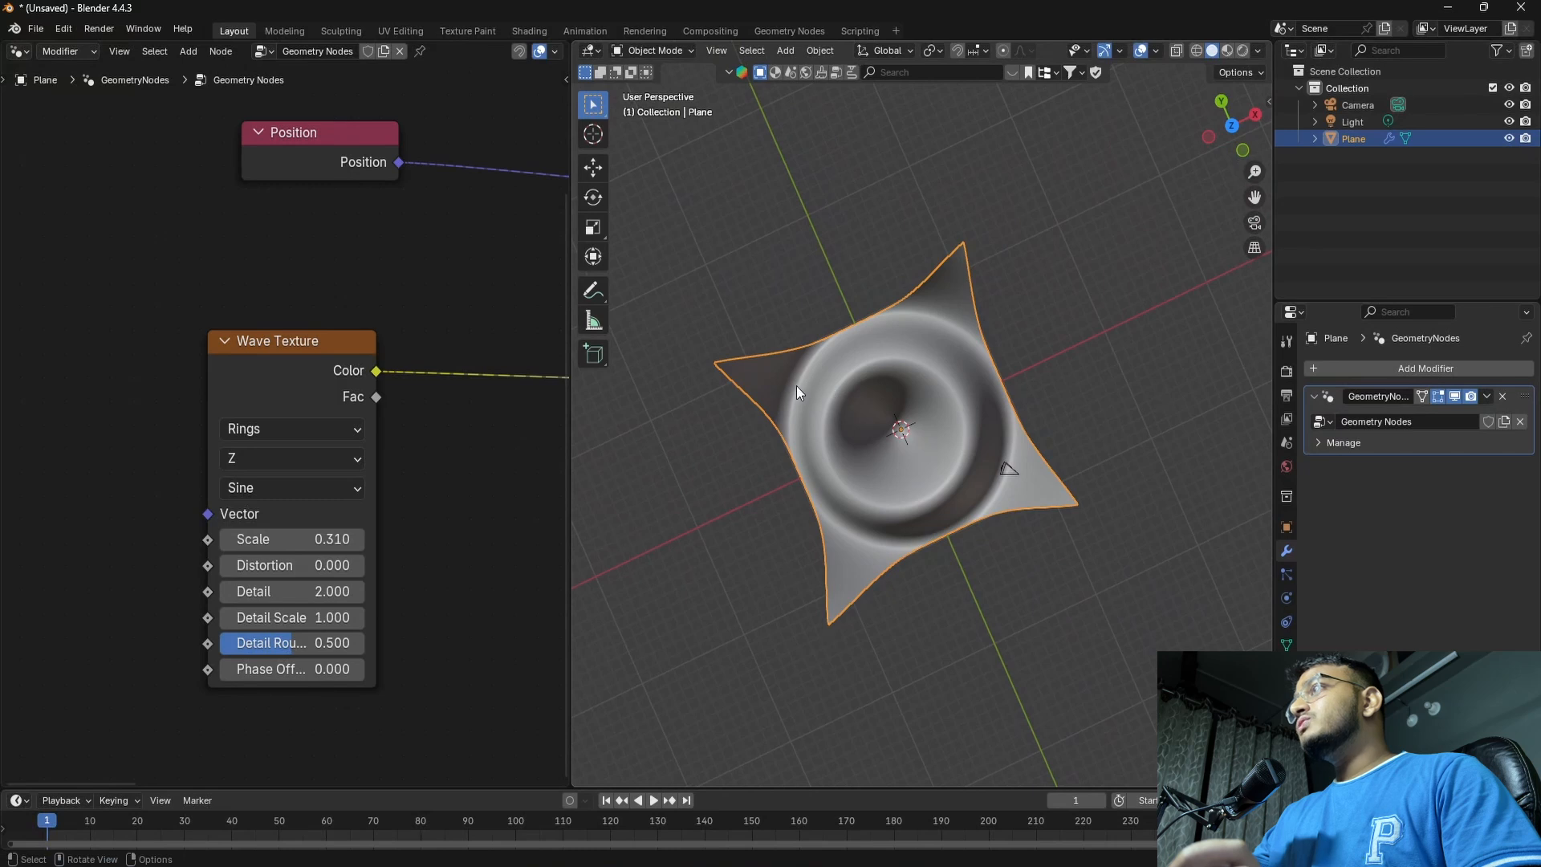
# Insert a Color Ramp node on the link between Wave Texture and Combine XYZ
pyautogui.moveTo(465, 509); pyautogui.dragTo(244, 512, button='middle')
pyautogui.scroll(-3, 372, 518)
pyautogui.moveTo(412, 467); pyautogui.dragTo(373, 510, button='middle')
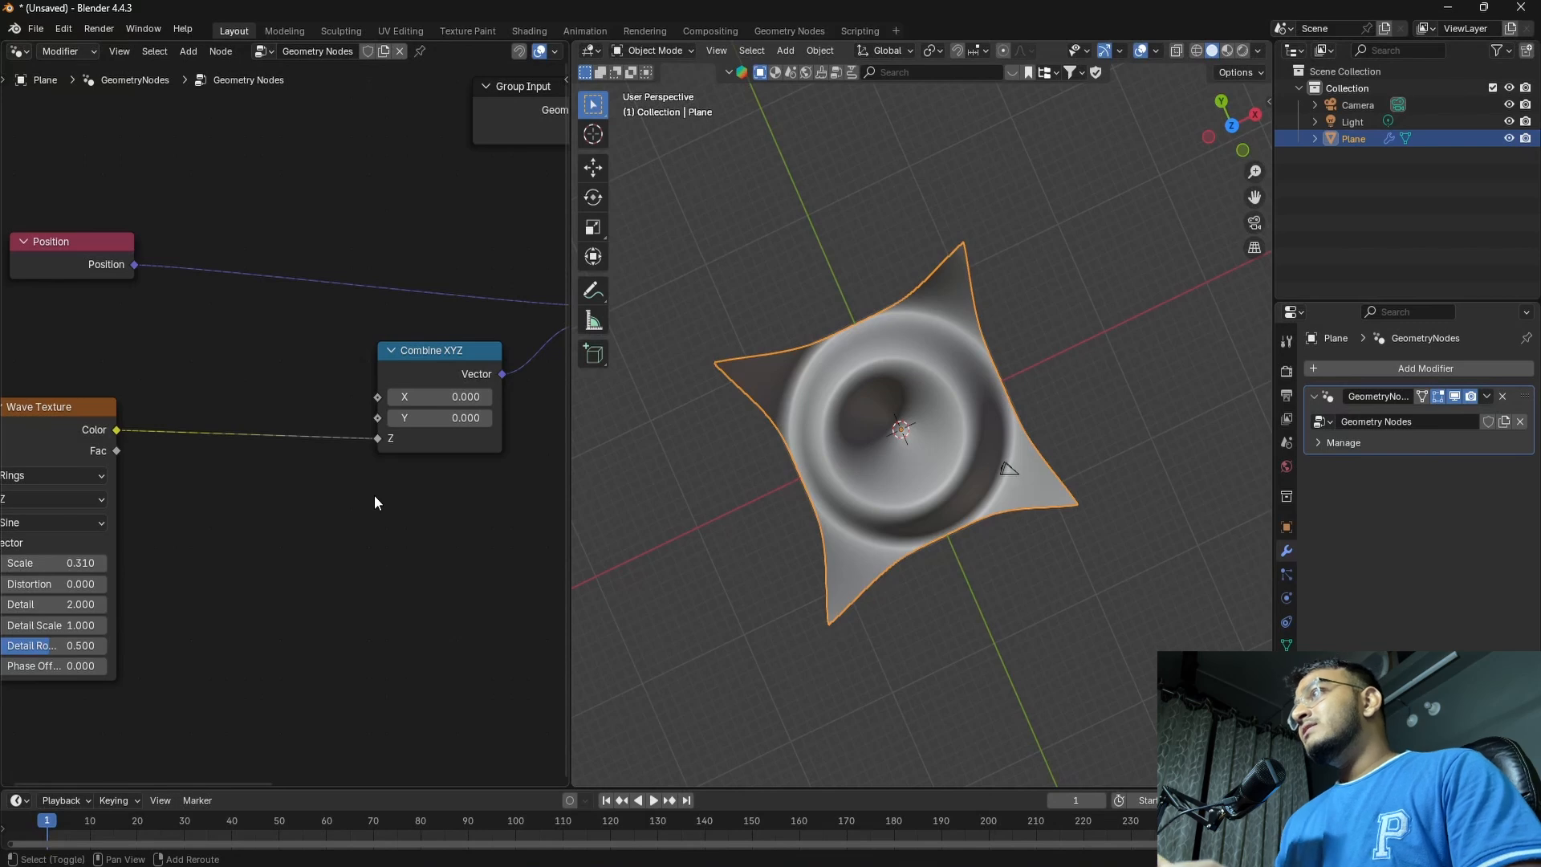
pyautogui.hotkey('shift', 'a')
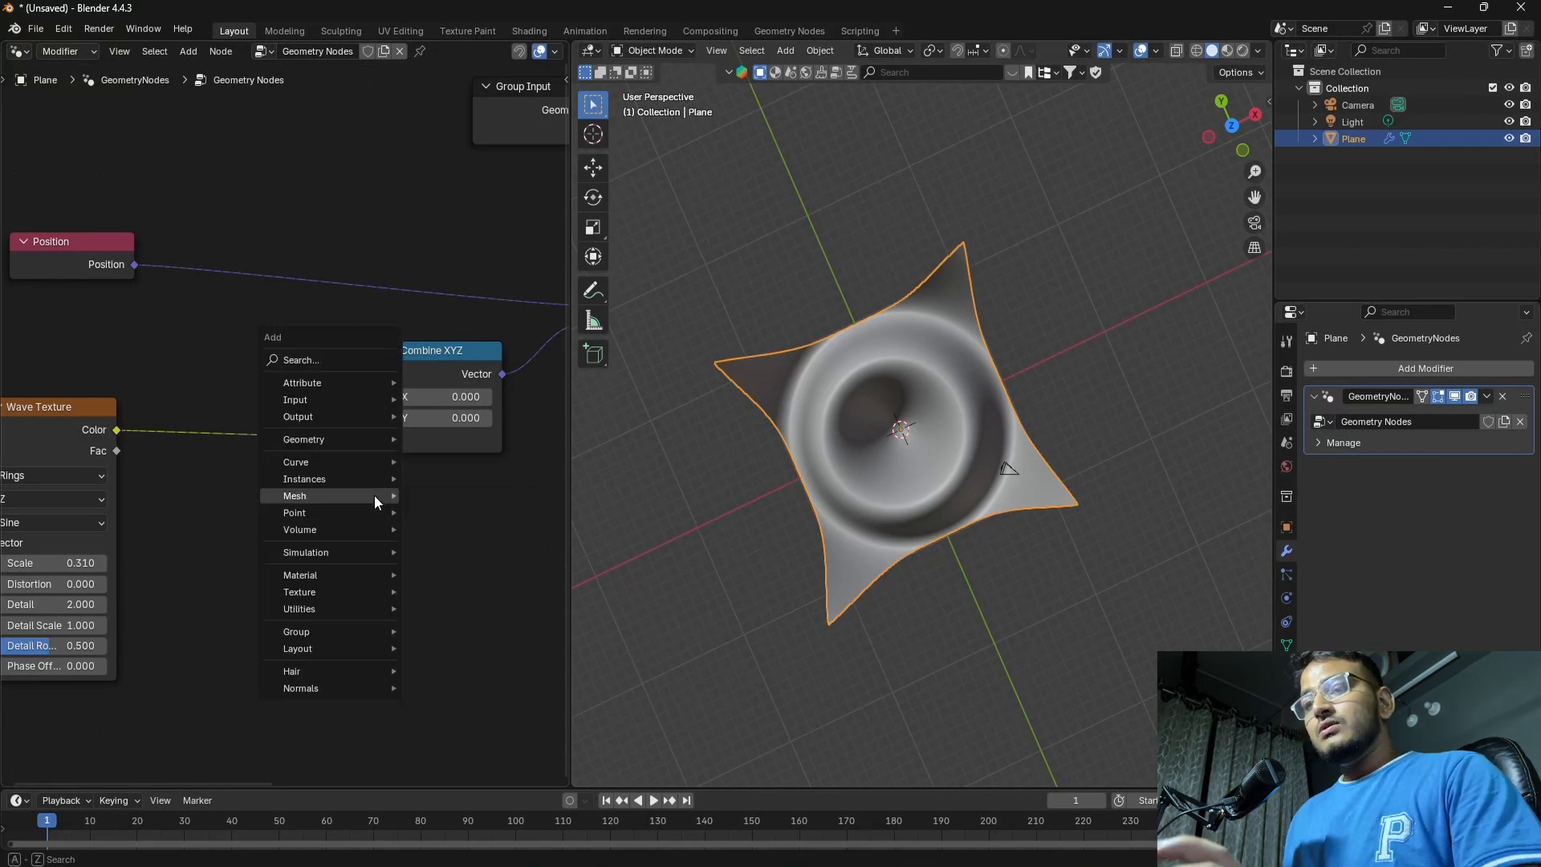
pyautogui.write('COLO')
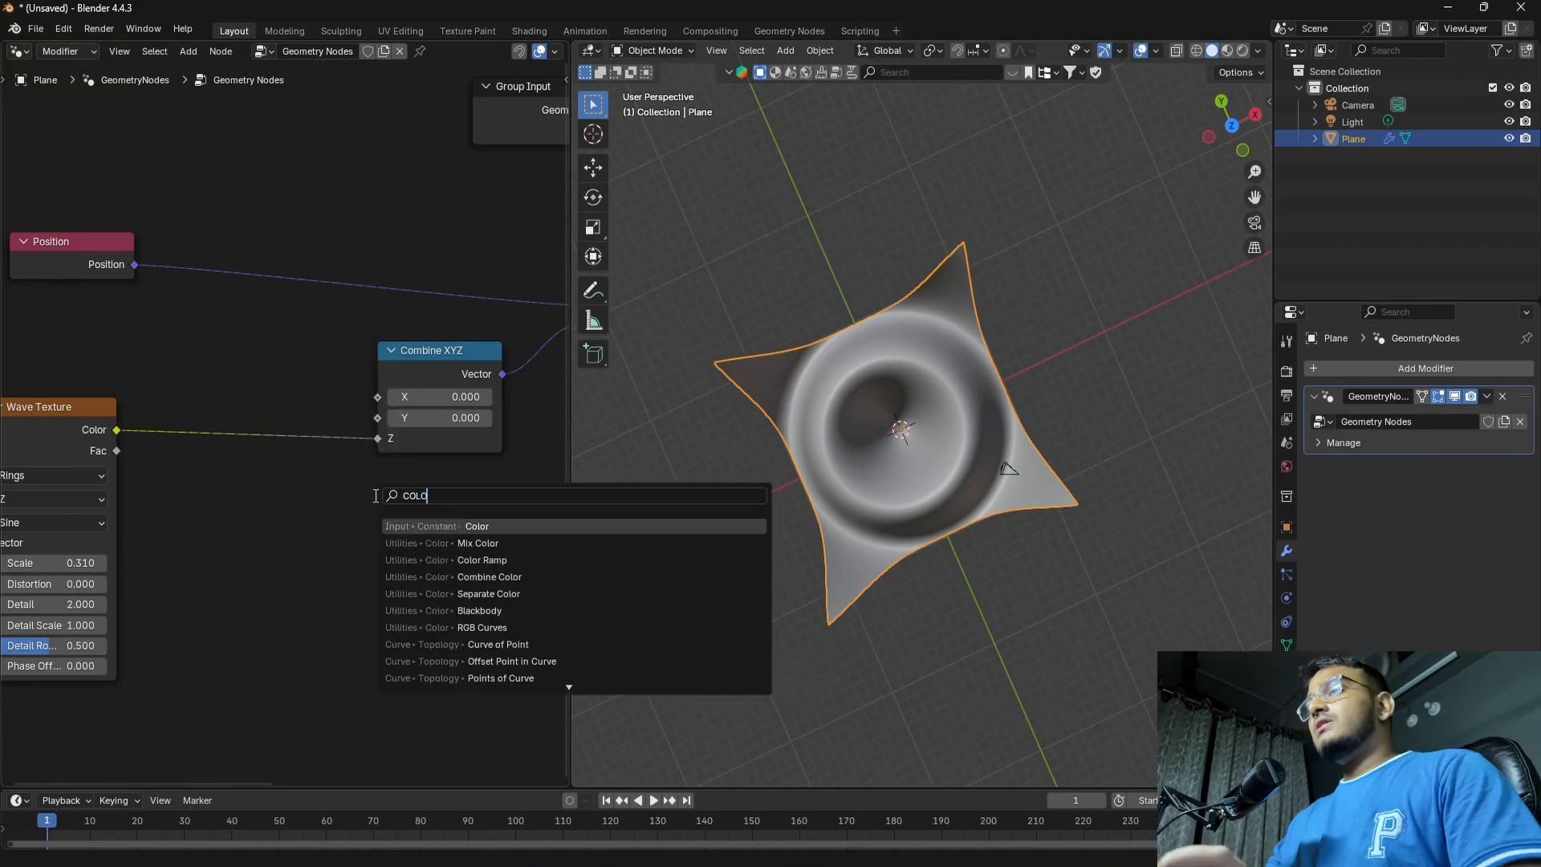
pyautogui.click(517, 560)
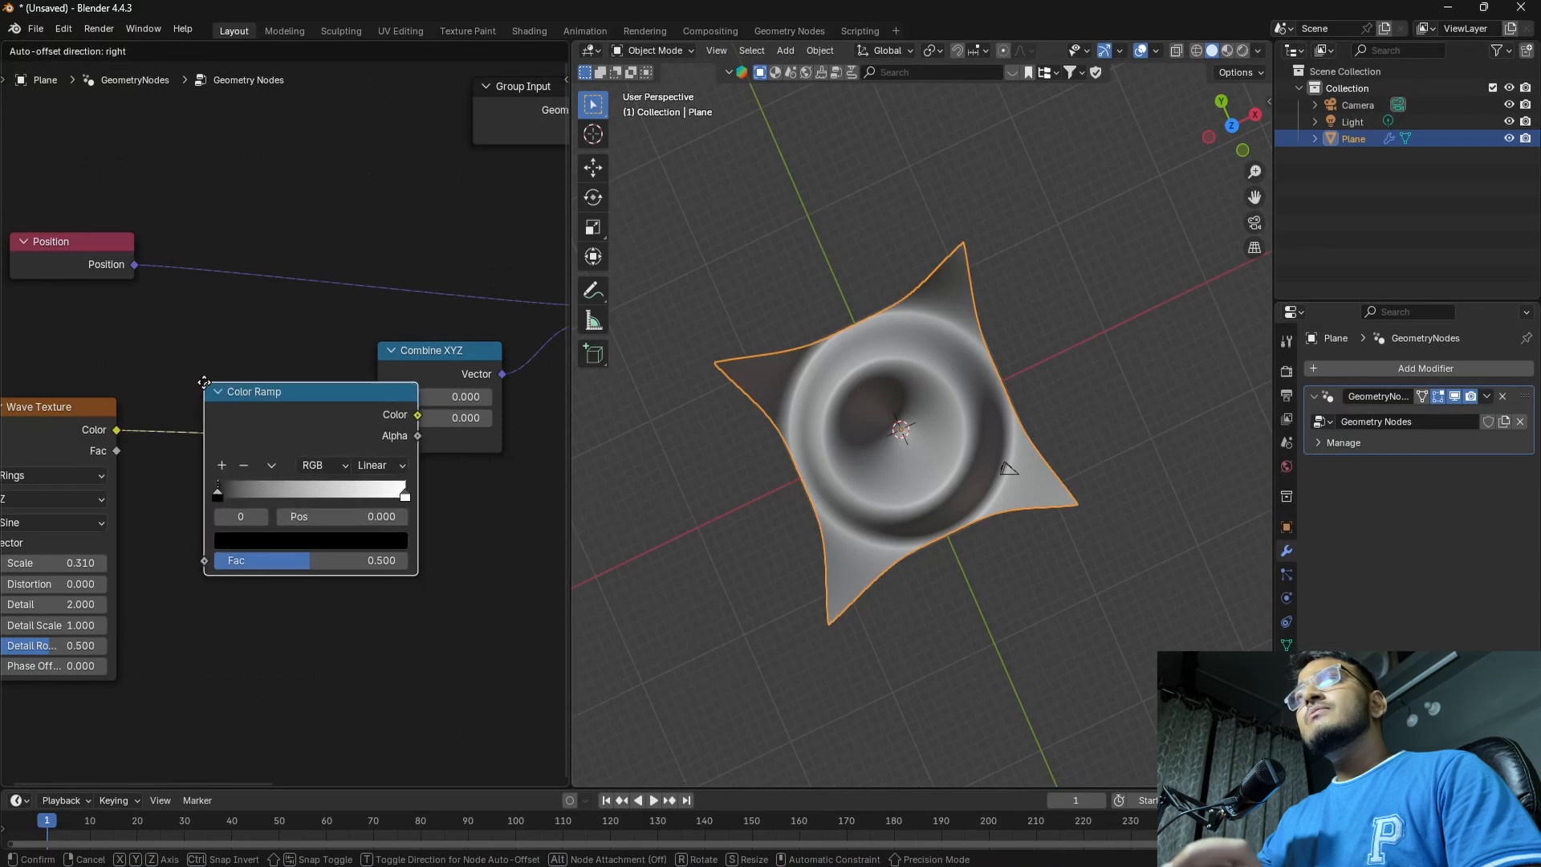
pyautogui.click(166, 394)
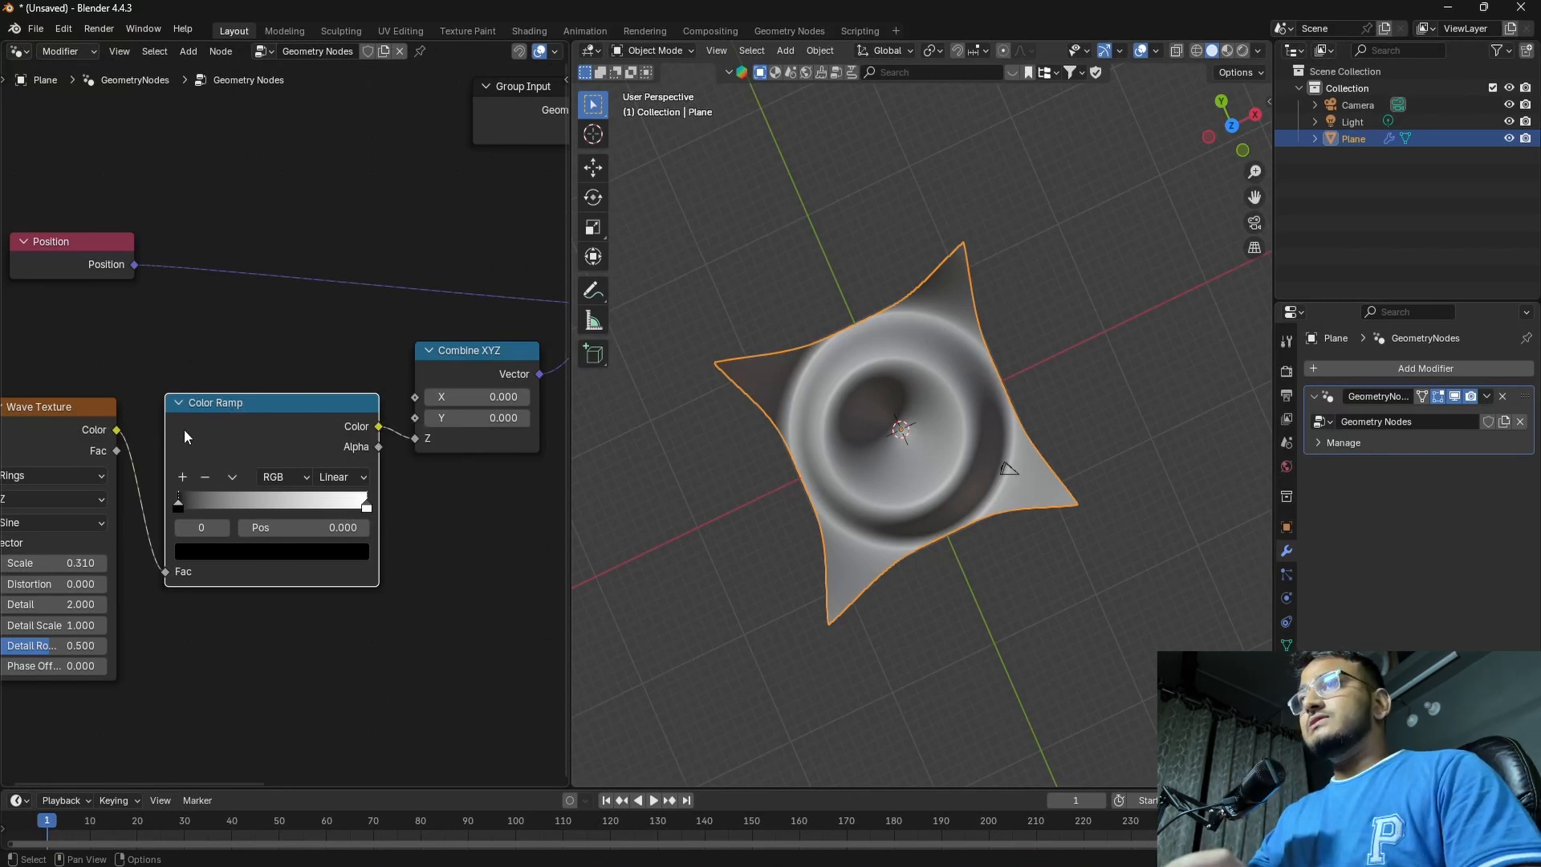
pyautogui.moveTo(241, 409); pyautogui.dragTo(241, 406)
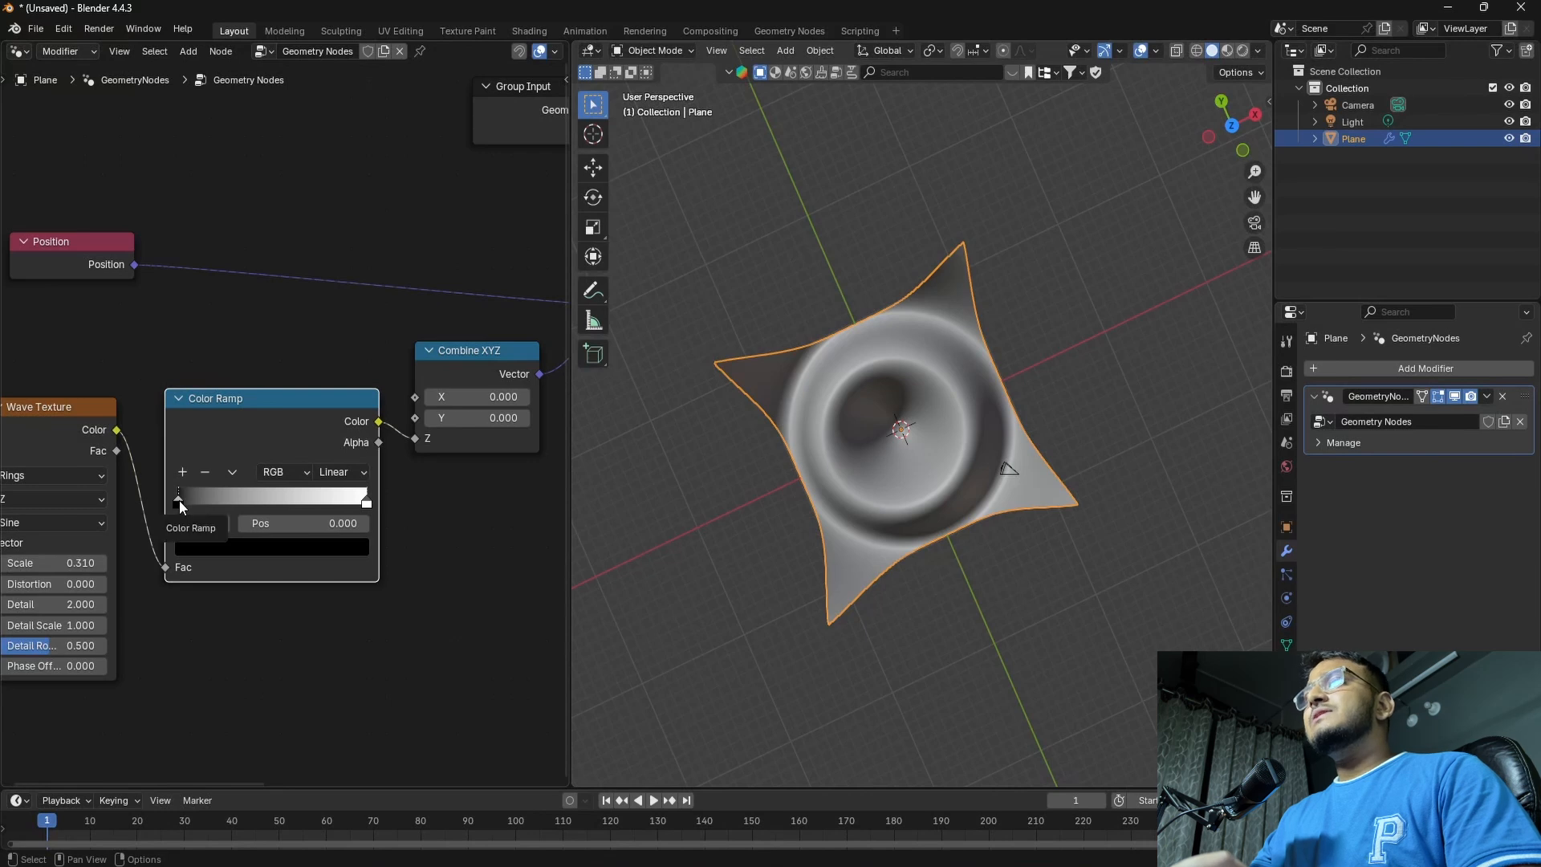
# Move the Color Ramp's black stop to position 0.832 and view the shape from the side
pyautogui.moveTo(180, 499); pyautogui.dragTo(312, 502)
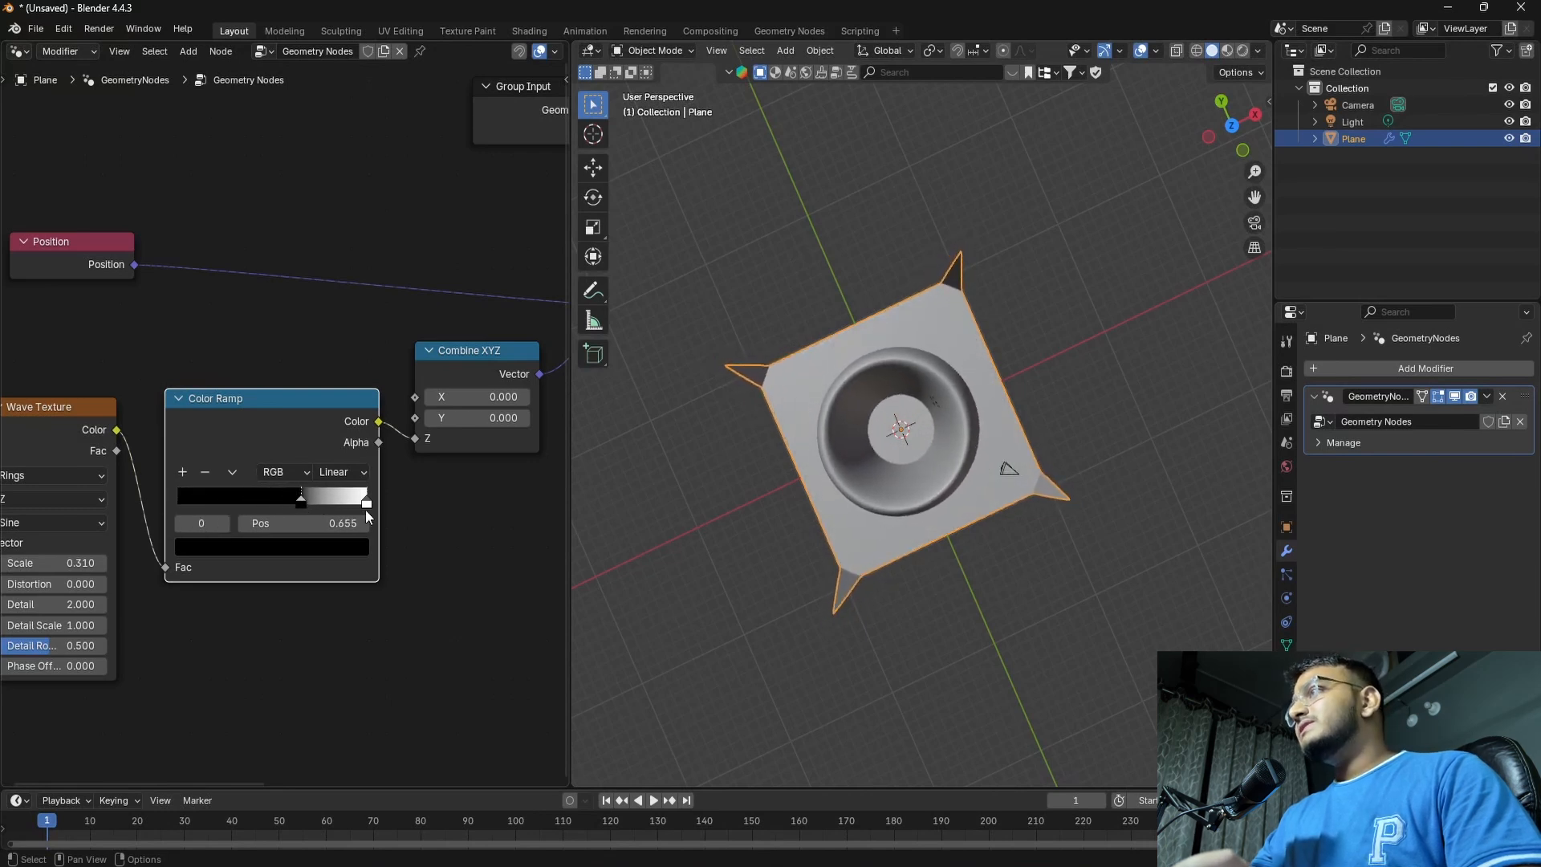
pyautogui.moveTo(690, 505); pyautogui.dragTo(836, 465, button='middle')
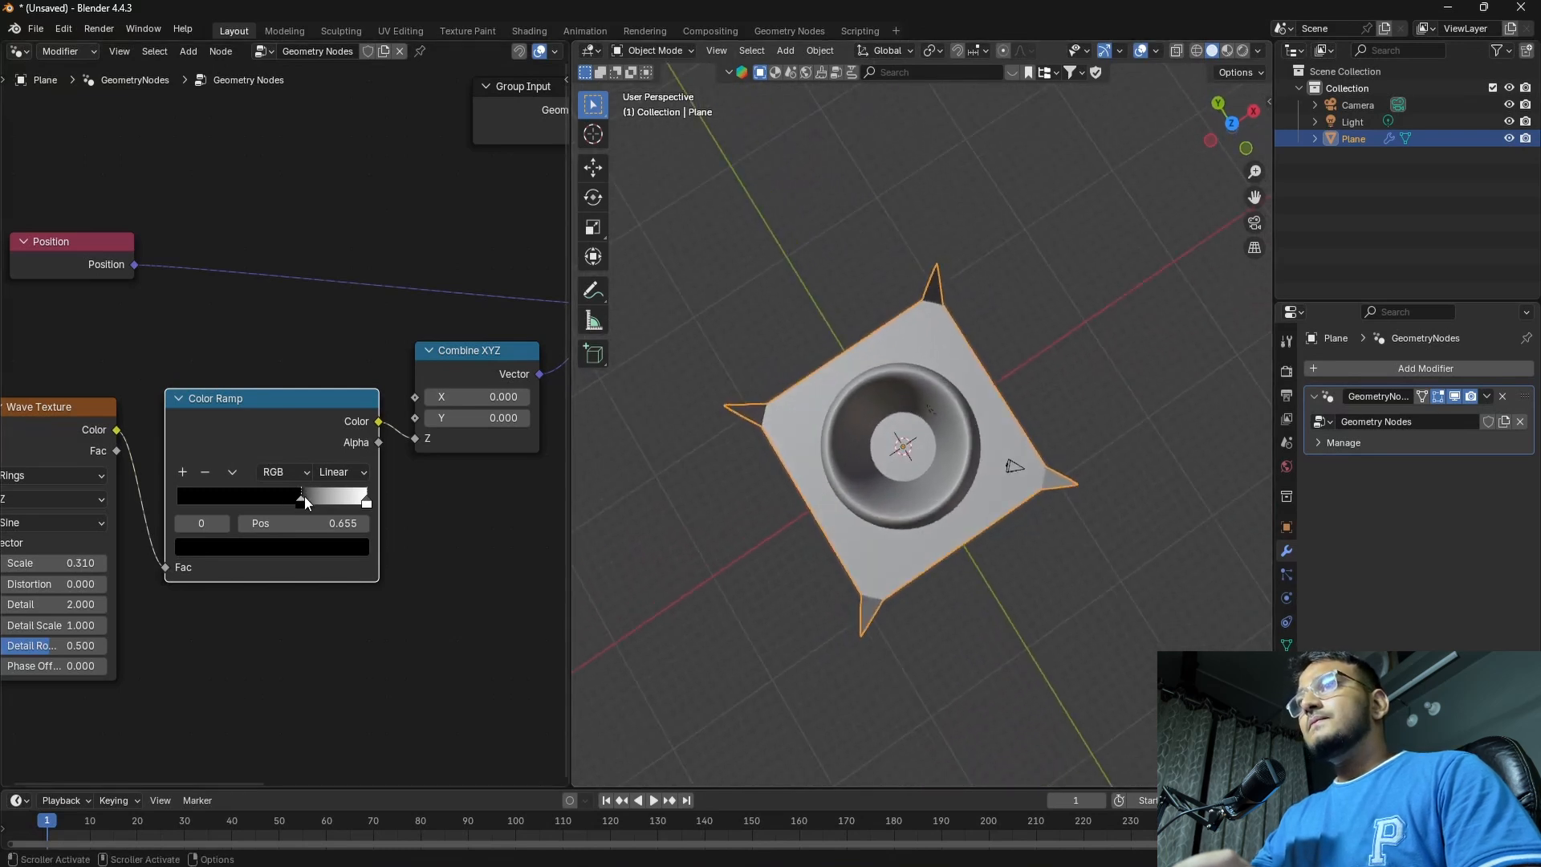
pyautogui.moveTo(305, 496)
pyautogui.mouseDown()
pyautogui.moveTo(349, 492)
pyautogui.moveTo(335, 498)
pyautogui.mouseUp()
pyautogui.moveTo(793, 538)
pyautogui.mouseDown(button='middle')
pyautogui.moveTo(868, 444)
pyautogui.moveTo(778, 566)
pyautogui.moveTo(786, 544)
pyautogui.mouseUp(button='middle')
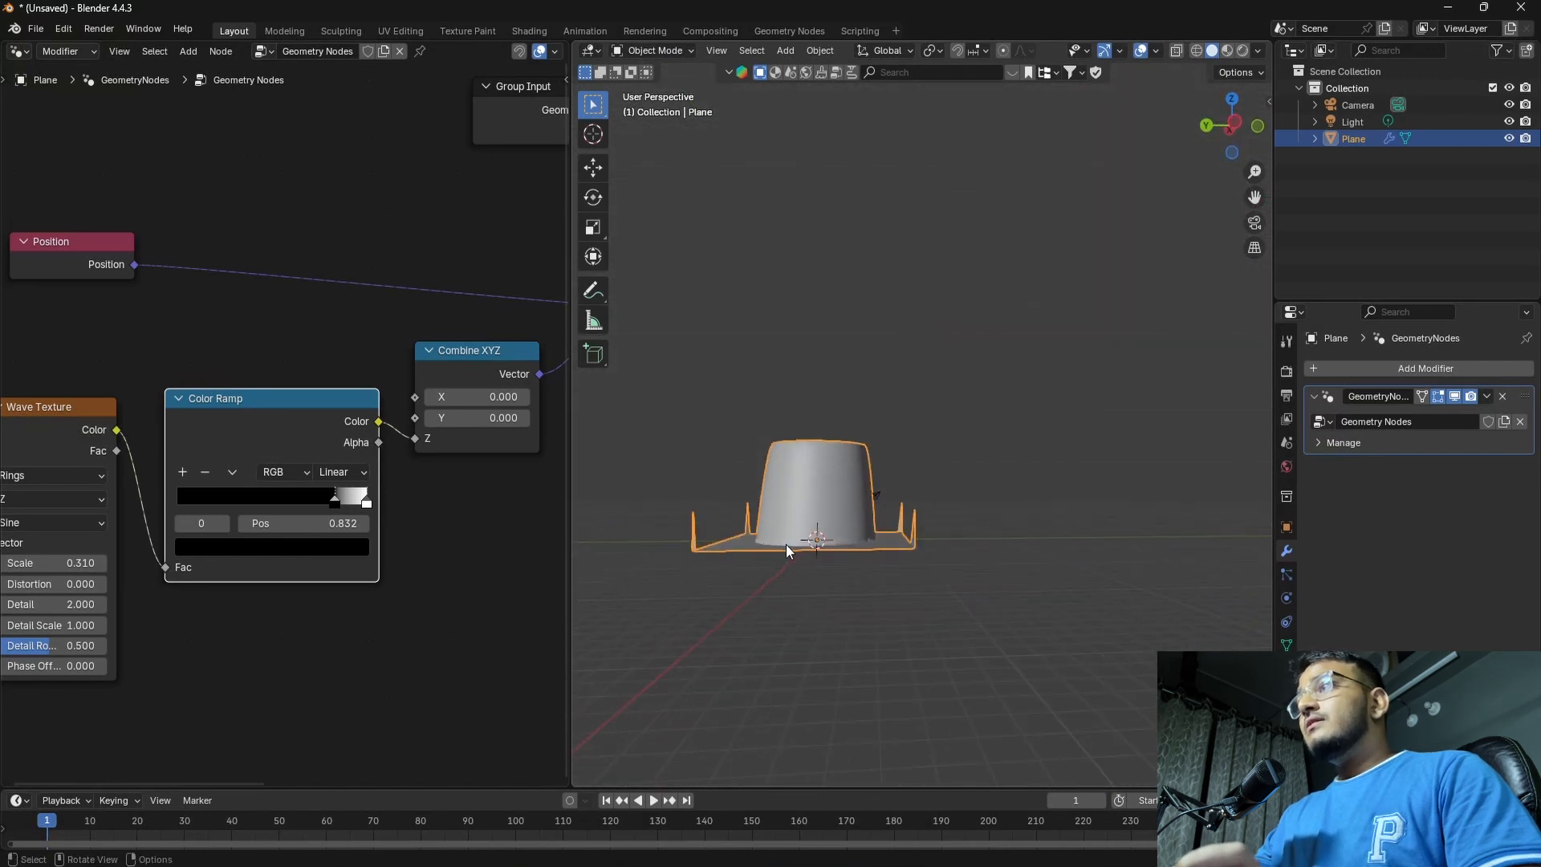
# Shift the Position, Wave Texture and Color Ramp nodes away from Combine XYZ and inspect the raised ring from several angles
pyautogui.scroll(-6, 161, 485)
pyautogui.moveTo(76, 369); pyautogui.dragTo(329, 526)
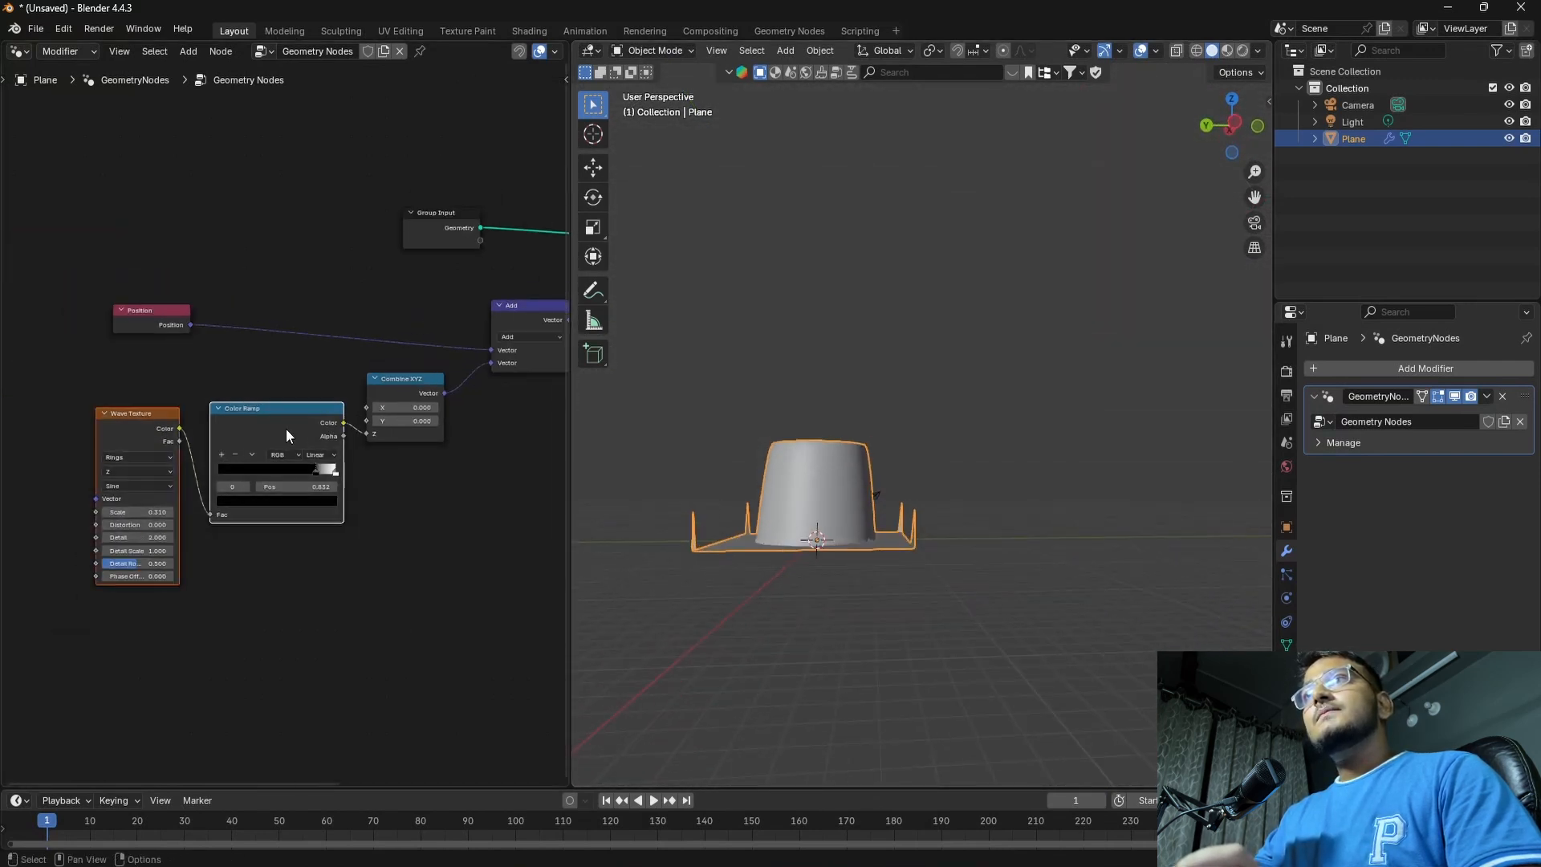
pyautogui.moveTo(85, 243); pyautogui.dragTo(306, 513)
pyautogui.moveTo(265, 411); pyautogui.dragTo(150, 412)
pyautogui.scroll(4, 836, 599)
pyautogui.keyDown('shift'); pyautogui.moveTo(715, 599); pyautogui.dragTo(865, 538, button='middle'); pyautogui.keyUp('shift')
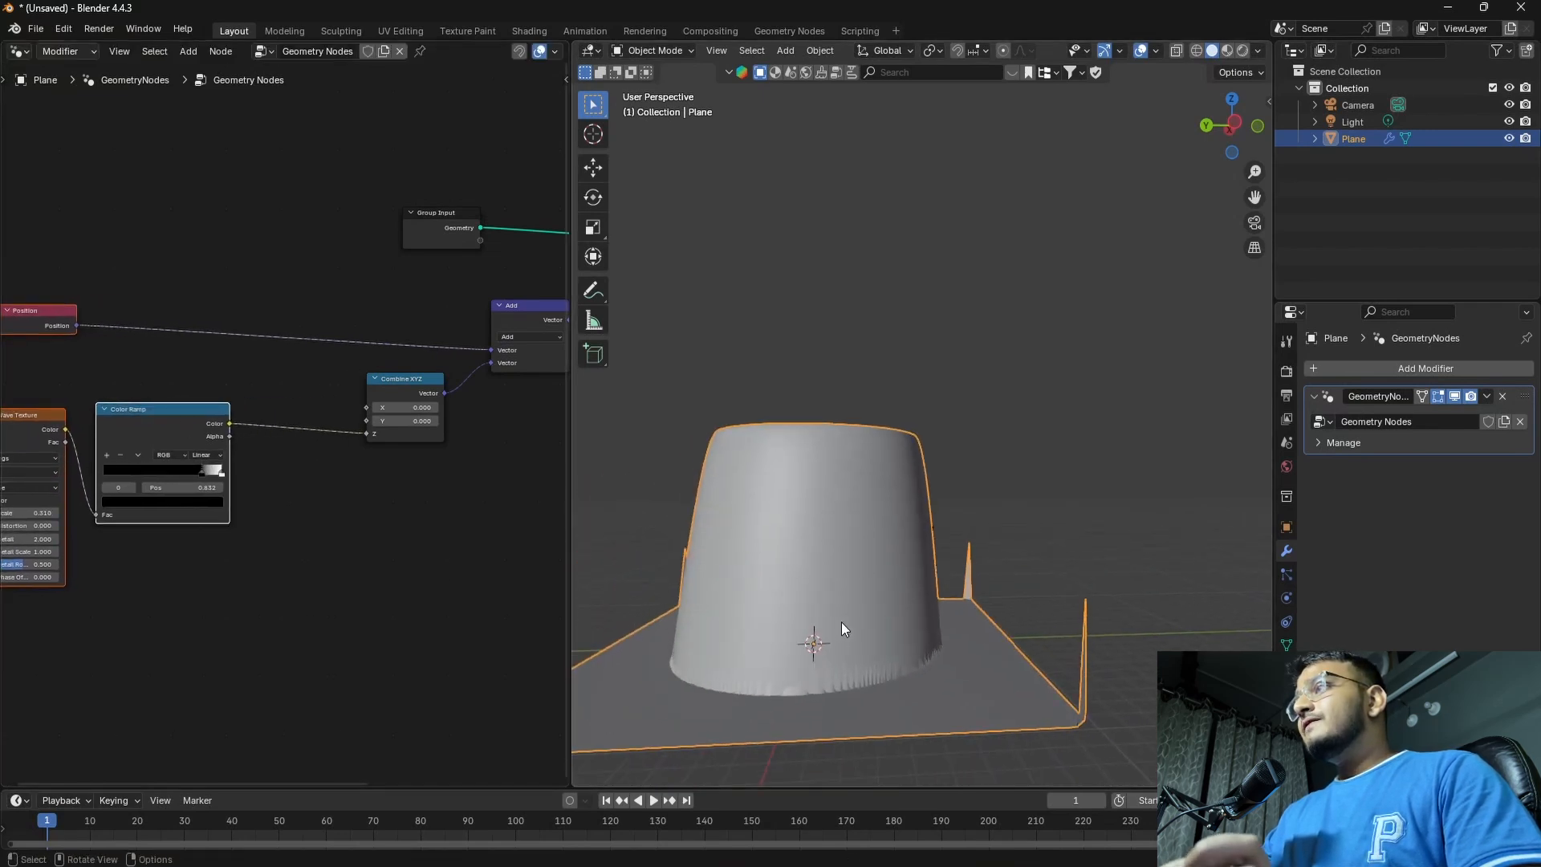
pyautogui.keyDown('shift'); pyautogui.moveTo(840, 622); pyautogui.dragTo(865, 581, button='middle'); pyautogui.keyUp('shift')
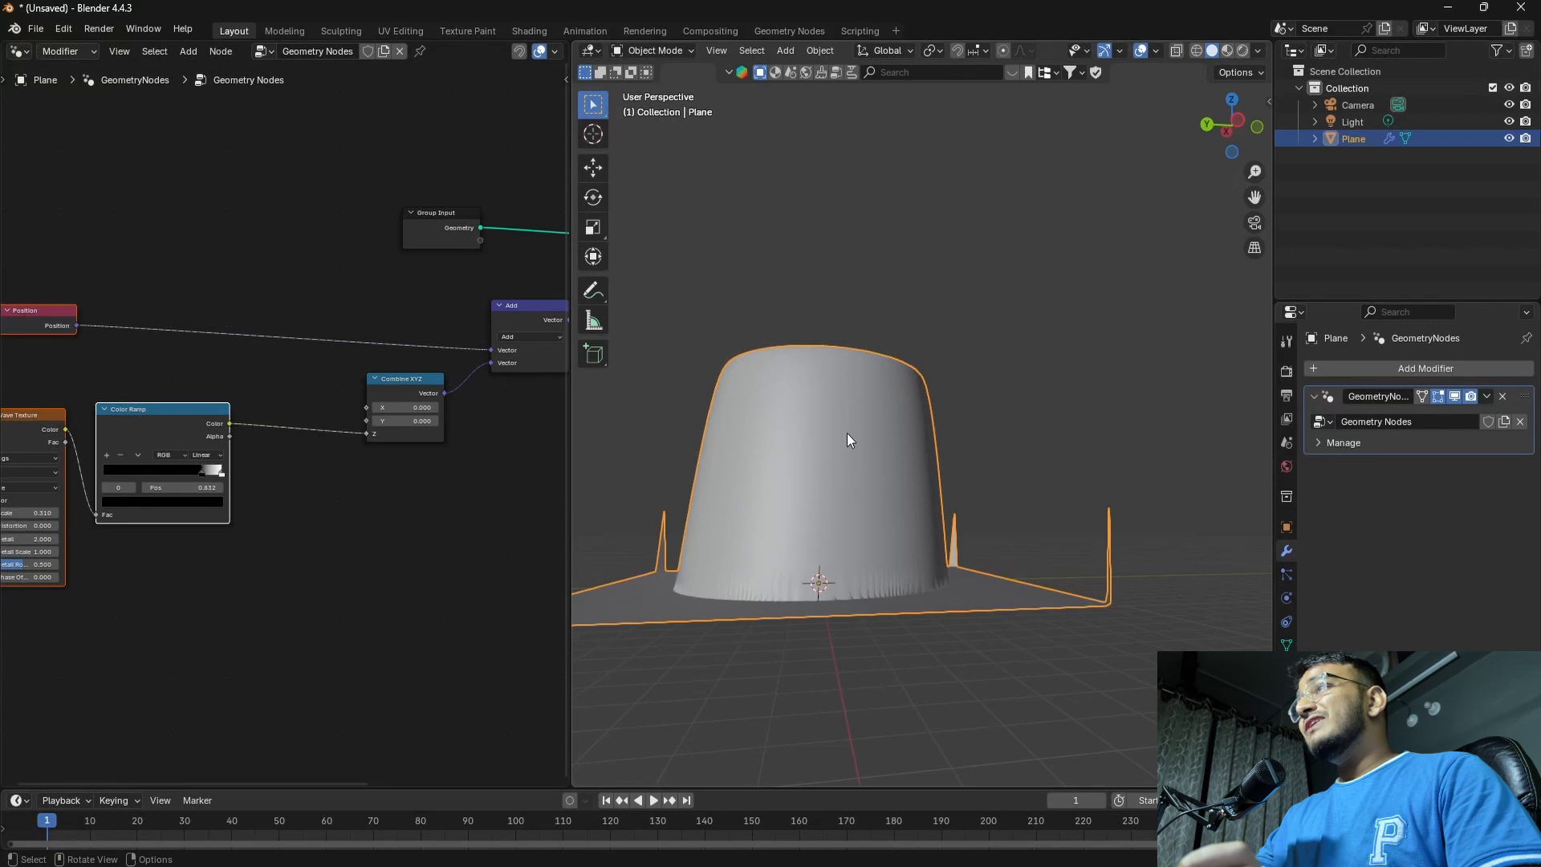
pyautogui.moveTo(849, 397); pyautogui.dragTo(883, 574, button='middle')
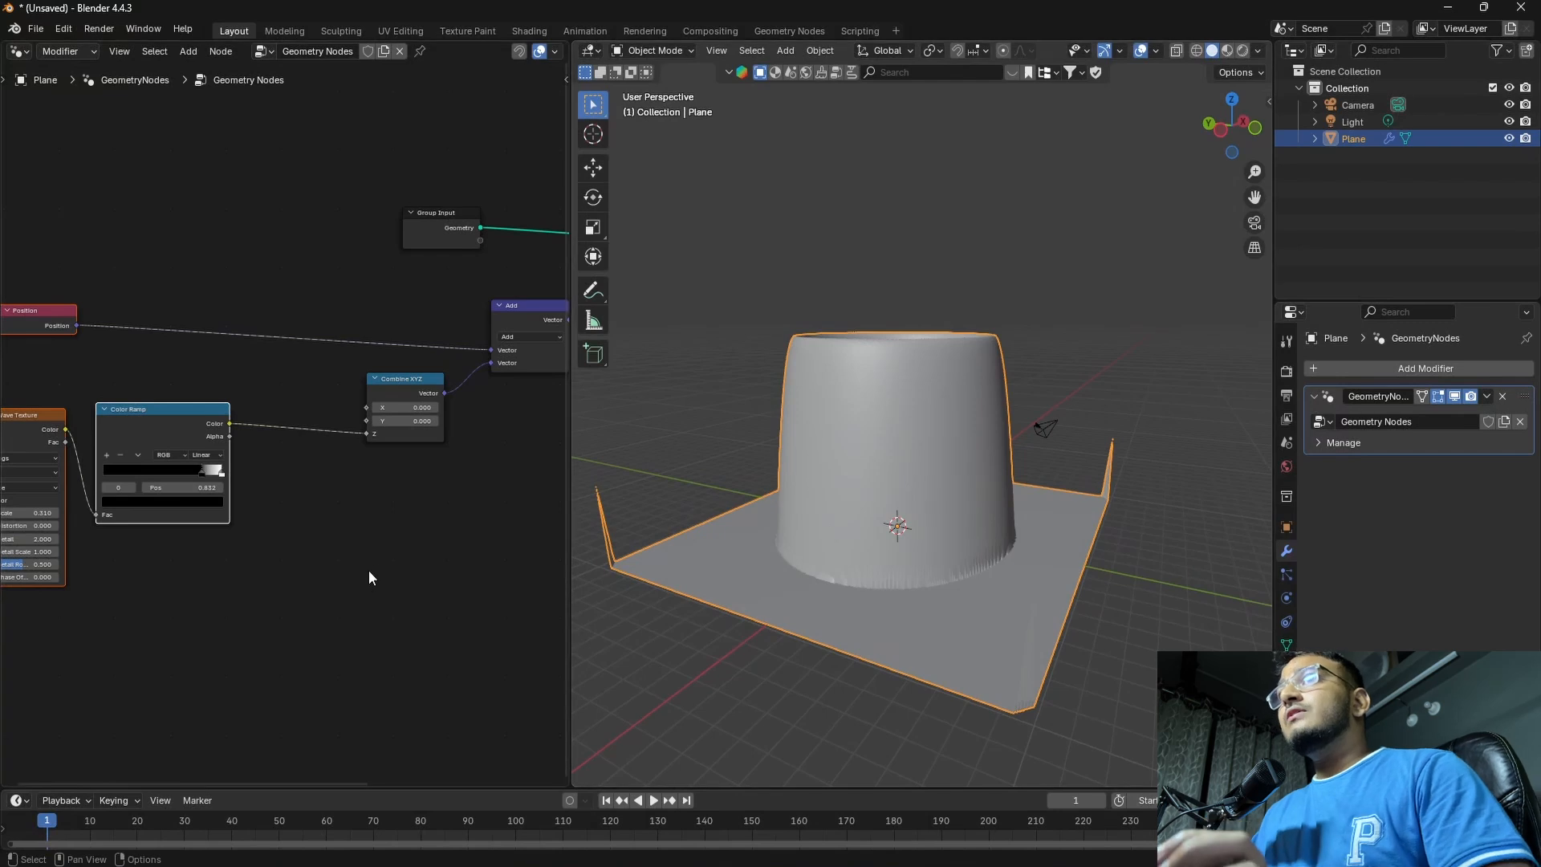
# Reposition Combine XYZ slightly and insert a Math node on the link between Color Ramp and Combine XYZ
pyautogui.moveTo(337, 538); pyautogui.dragTo(377, 536, button='middle')
pyautogui.click(453, 384)
pyautogui.moveTo(453, 382); pyautogui.dragTo(387, 448)
pyautogui.hotkey('shift', 'a')
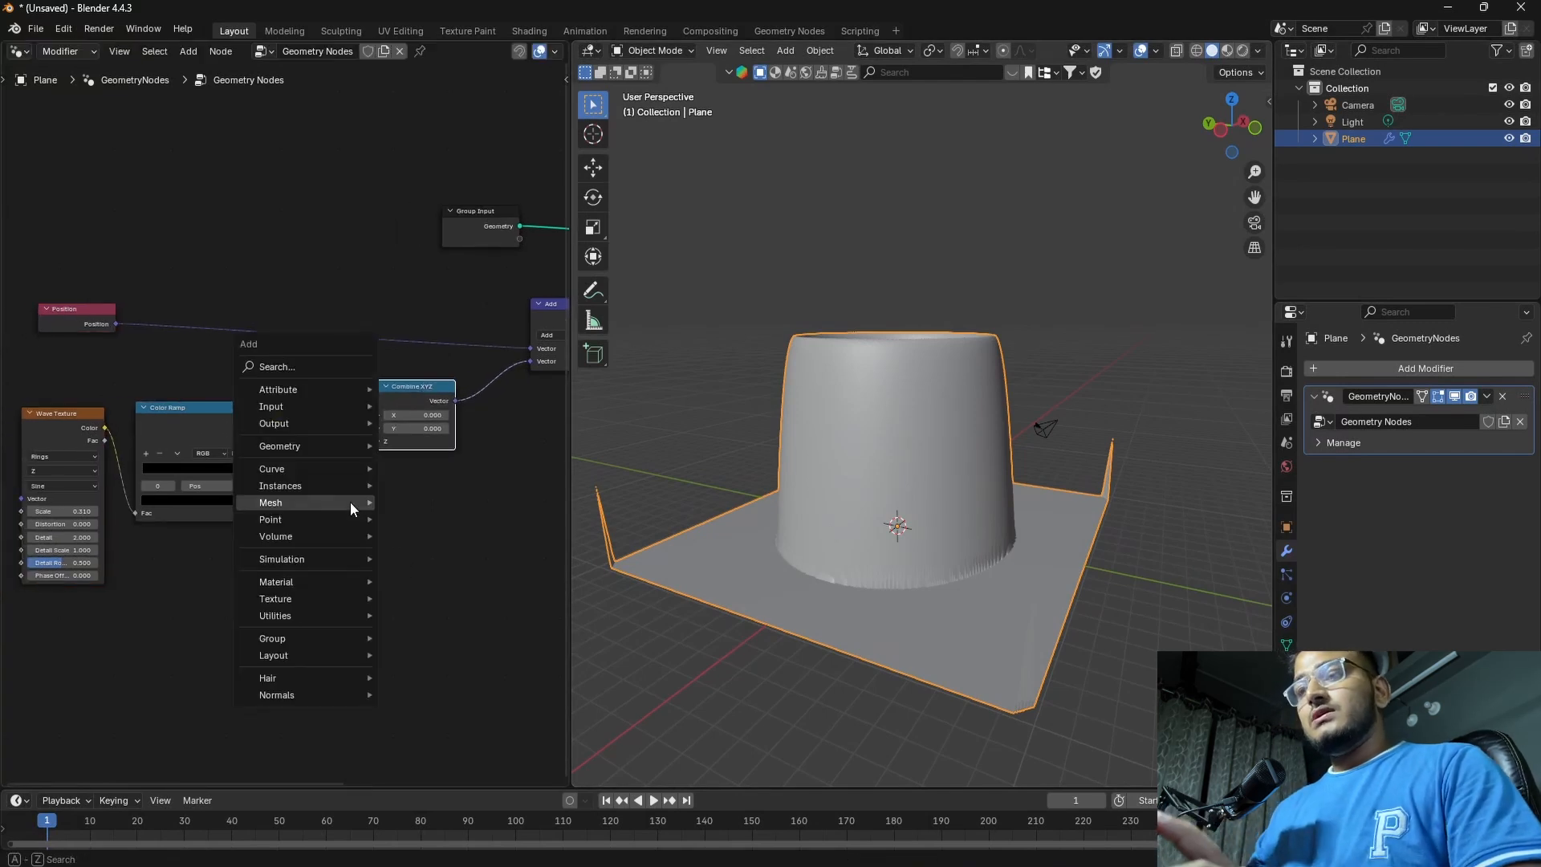
pyautogui.moveTo(350, 502)
pyautogui.write('MATH')
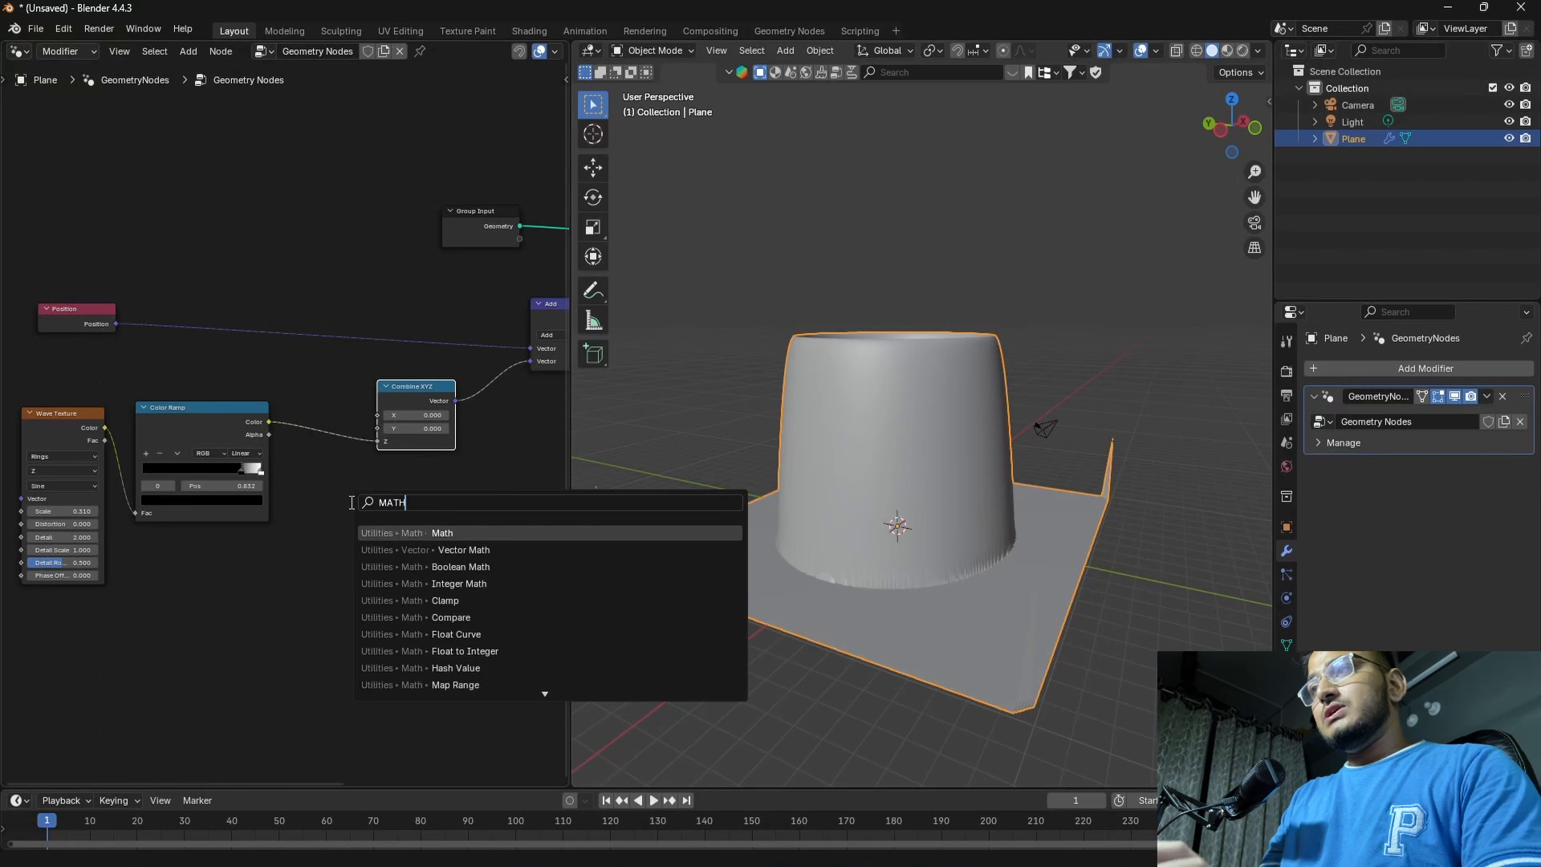
pyautogui.press('Return')
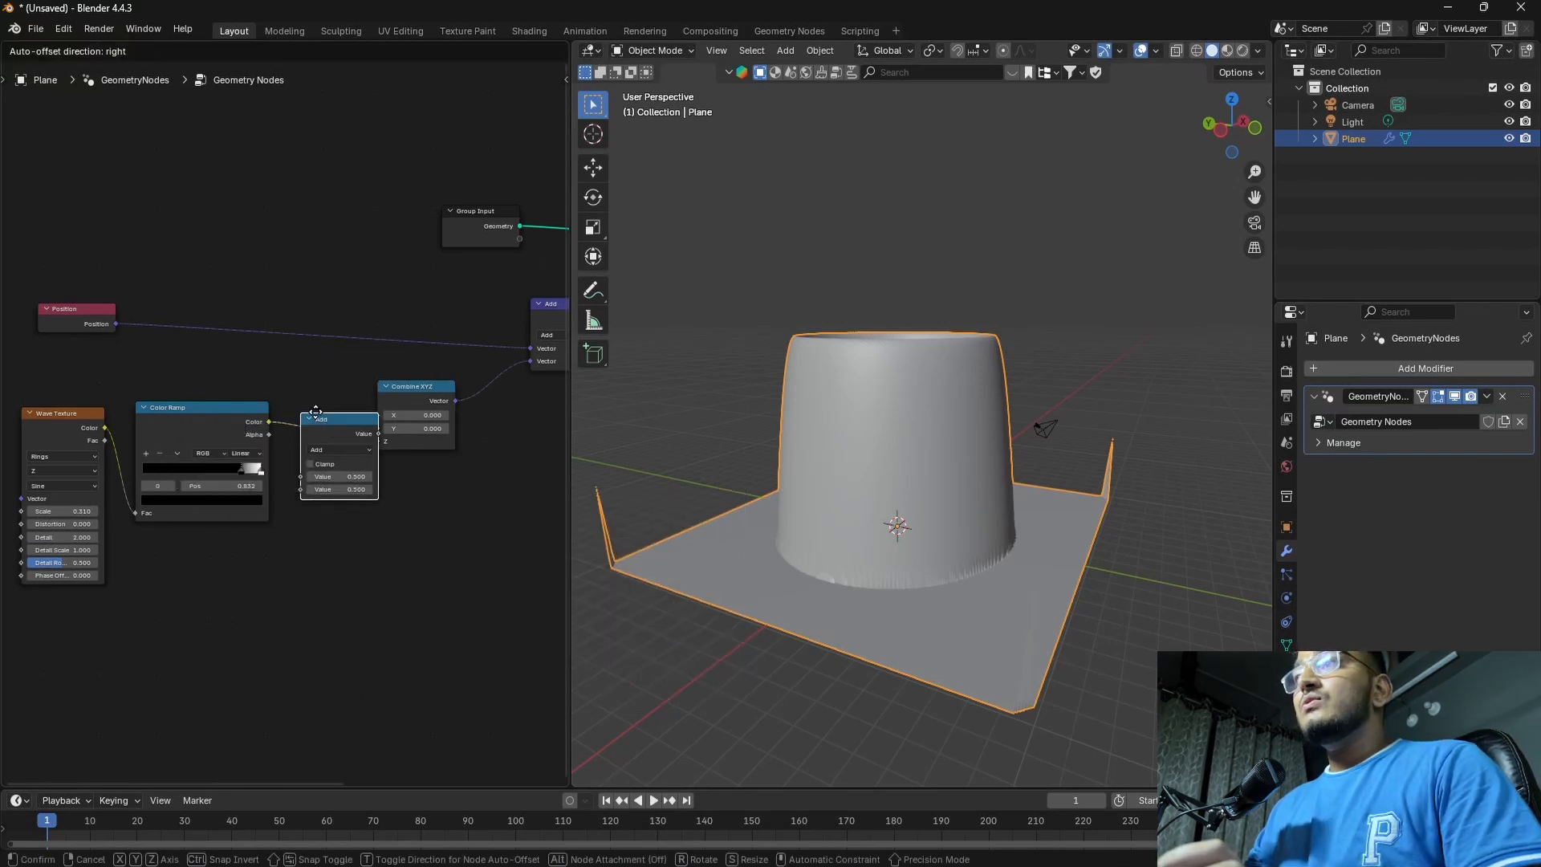
pyautogui.click(310, 415)
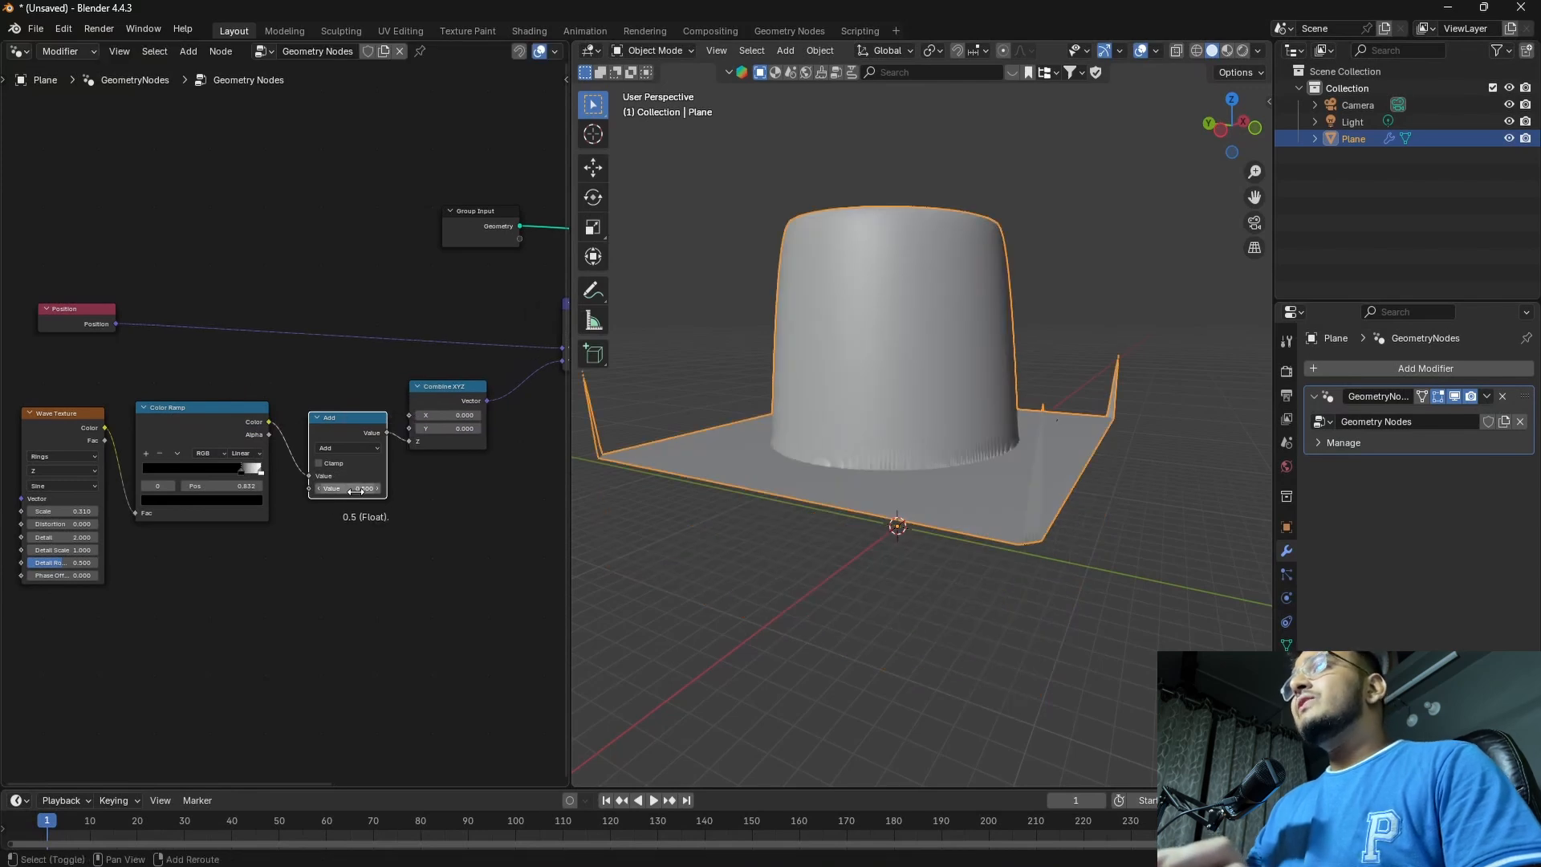
# Switch the Math node to Multiply and lower its second value to about 0.09
pyautogui.moveTo(365, 489); pyautogui.dragTo(329, 490)
pyautogui.click(359, 446)
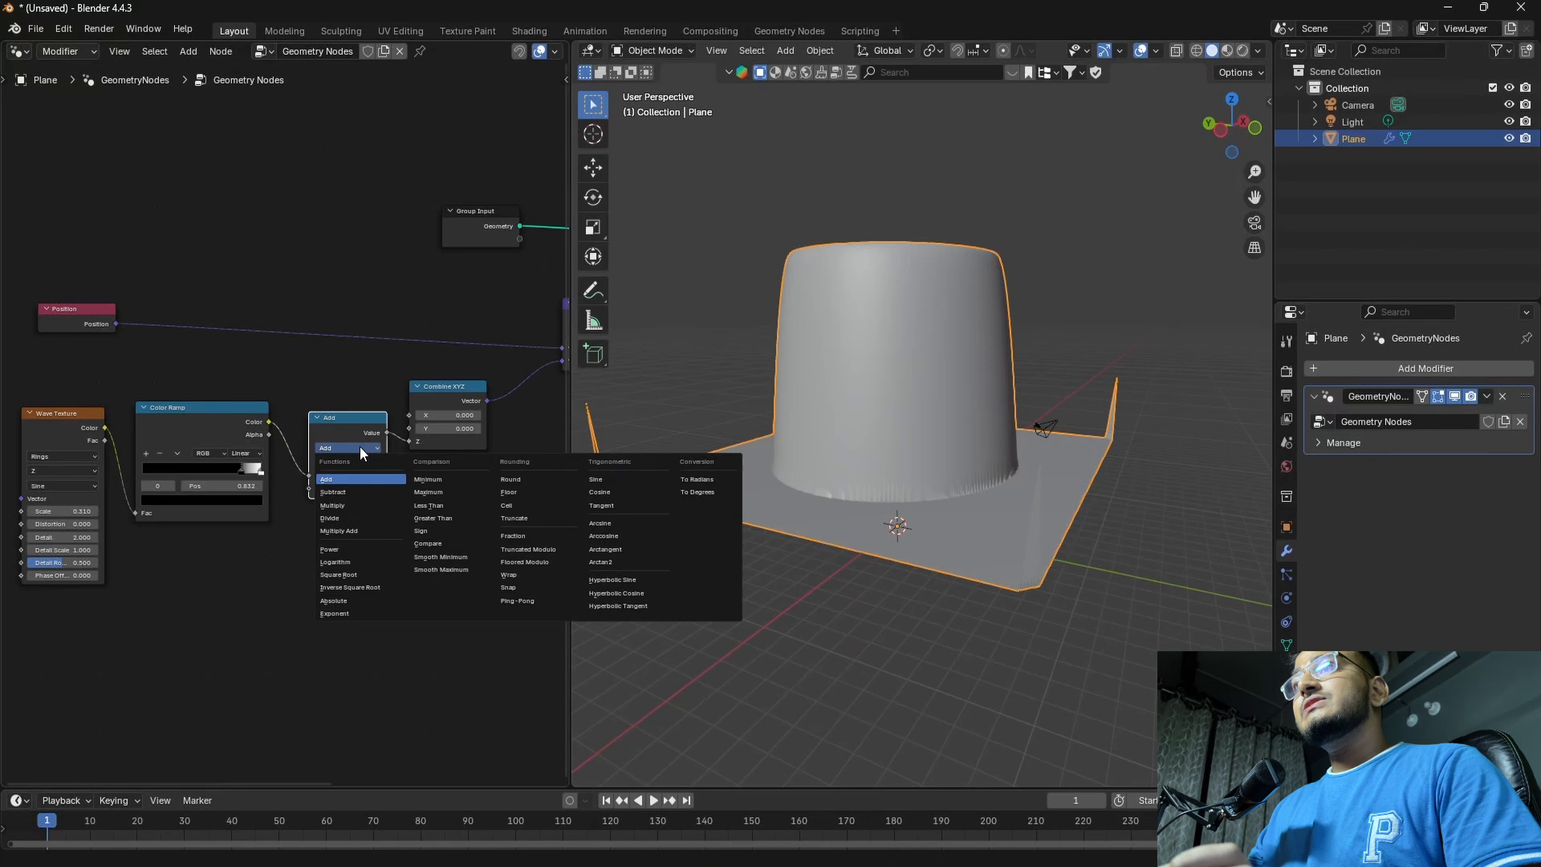
pyautogui.click(352, 508)
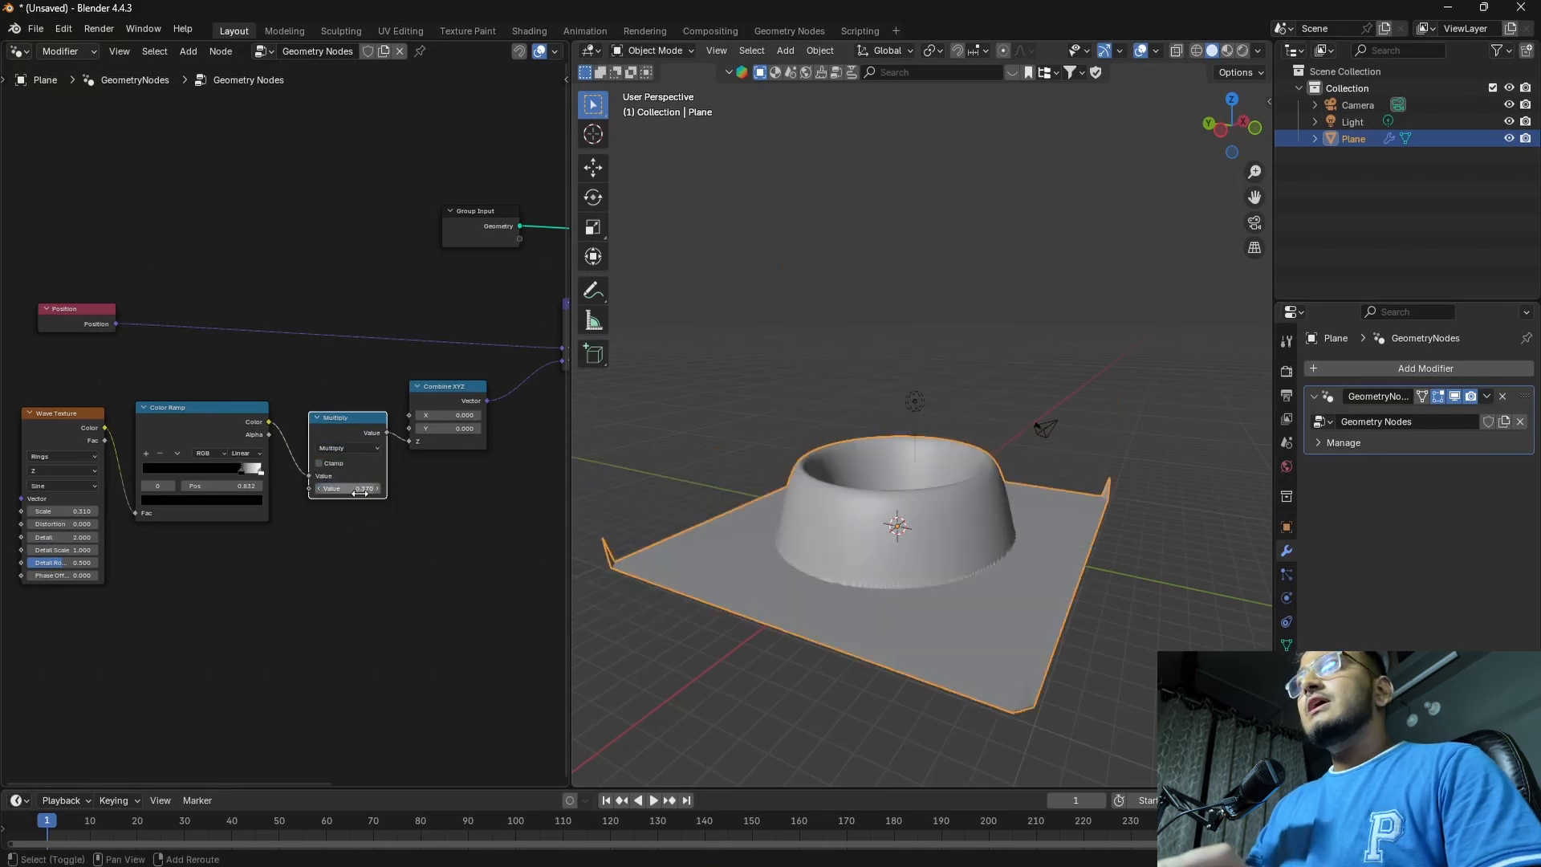
pyautogui.moveTo(361, 492); pyautogui.dragTo(305, 492)
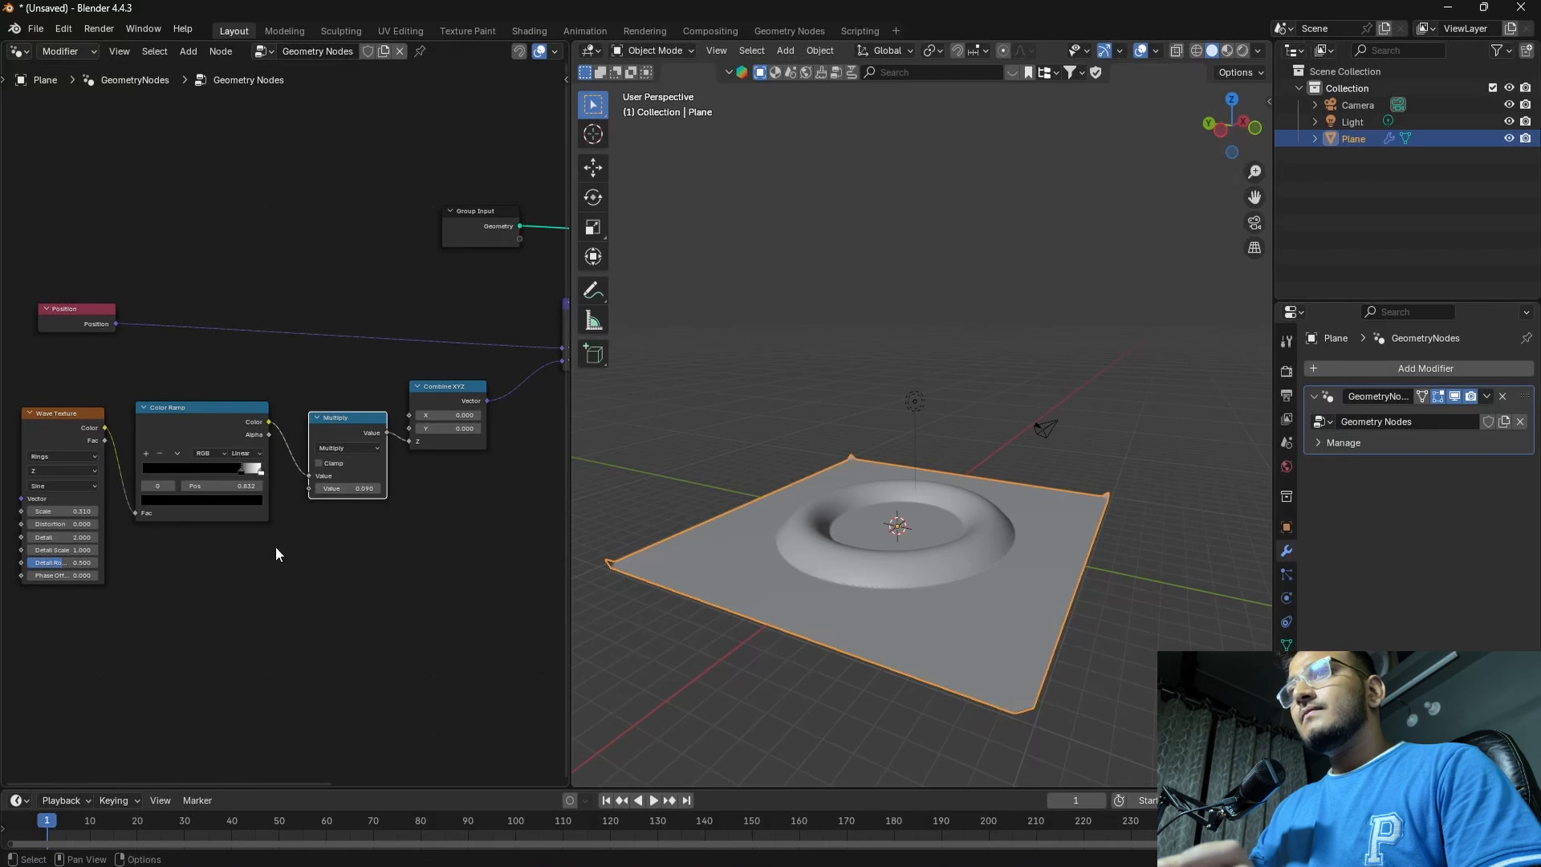
# Move the Color Ramp's black stop to position 0.959 to thin the raised ring on the plane
pyautogui.scroll(2, 277, 547)
pyautogui.scroll(1, 318, 546)
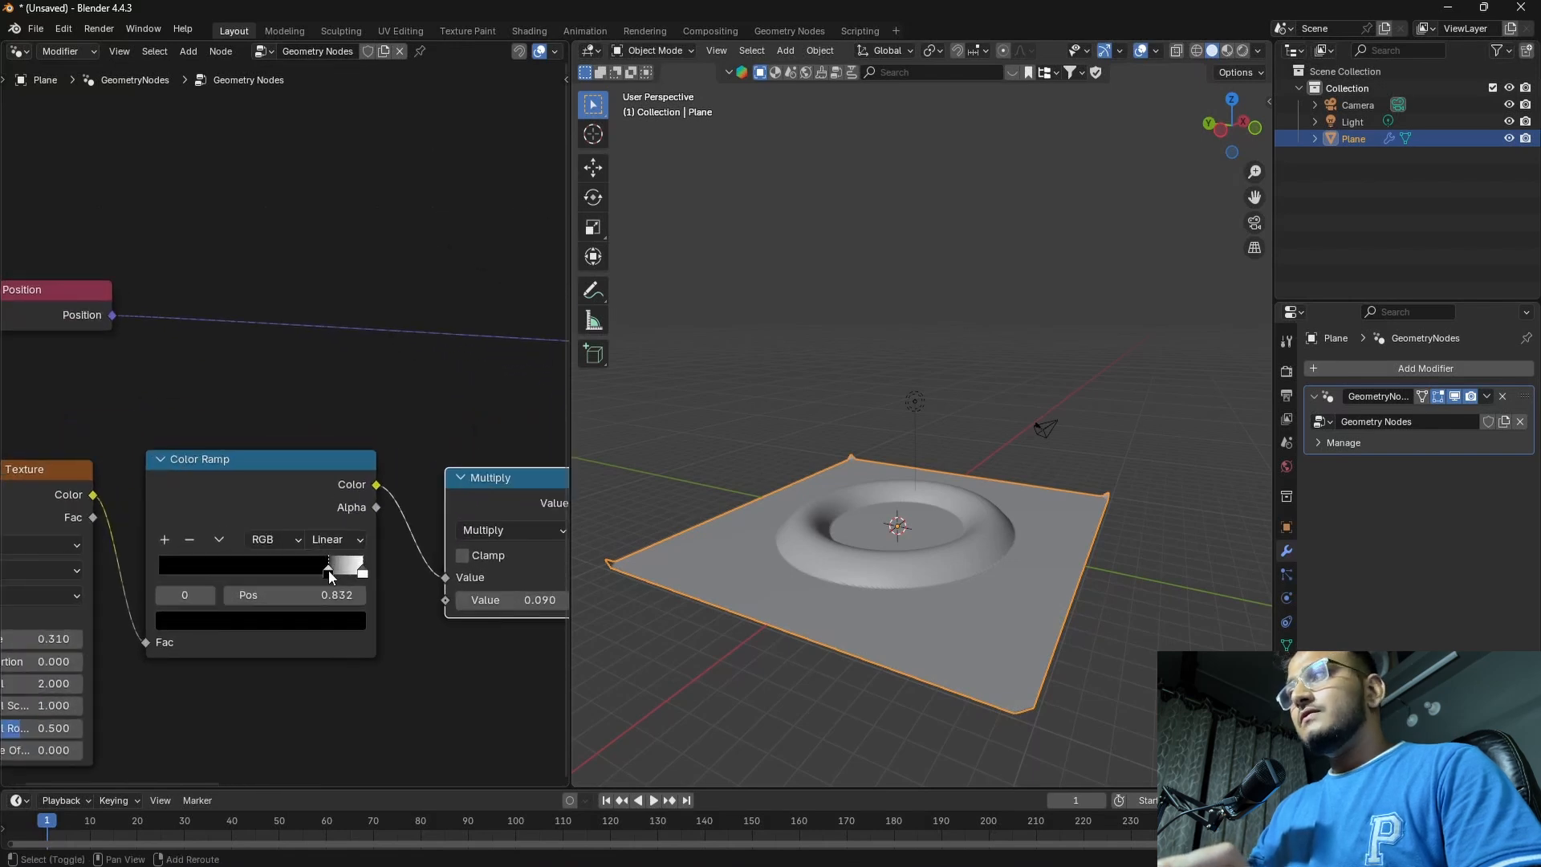
pyautogui.moveTo(834, 610); pyautogui.dragTo(862, 682, button='middle')
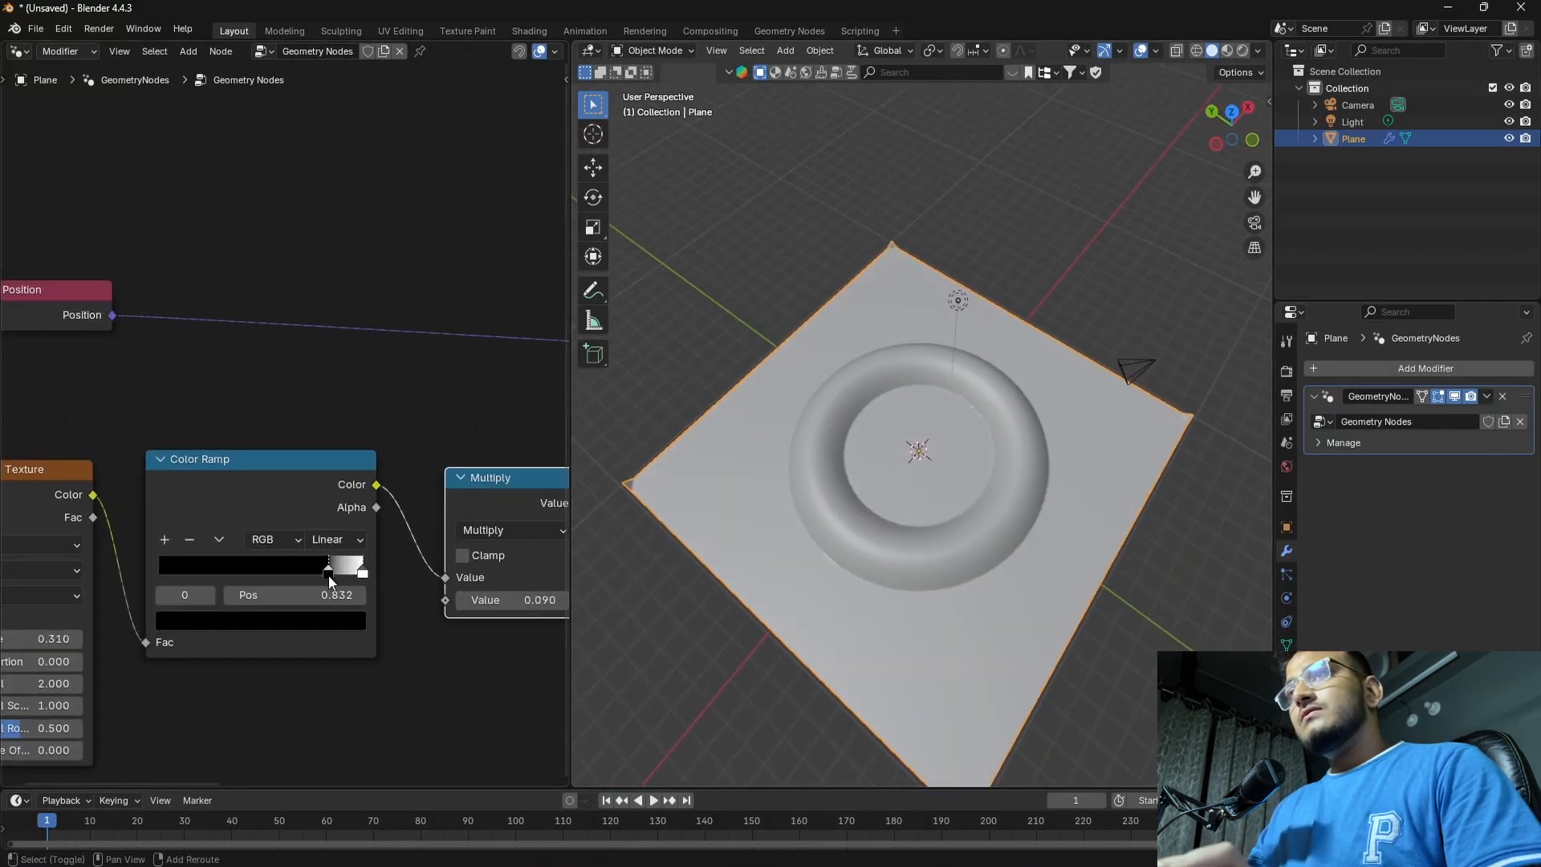
pyautogui.moveTo(330, 573); pyautogui.dragTo(358, 578)
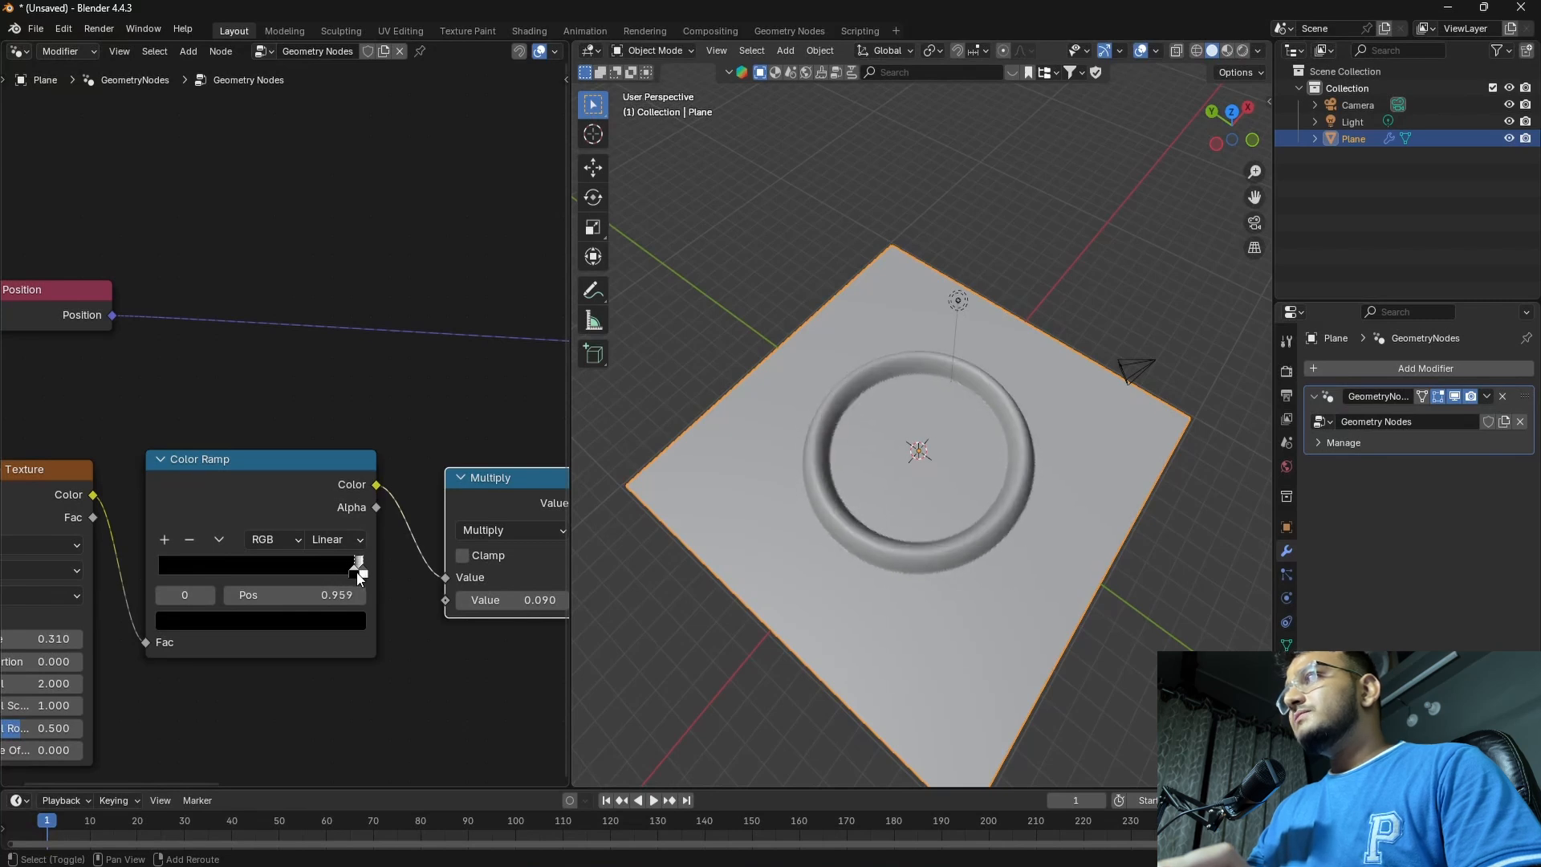
pyautogui.moveTo(740, 617); pyautogui.dragTo(923, 529, button='middle')
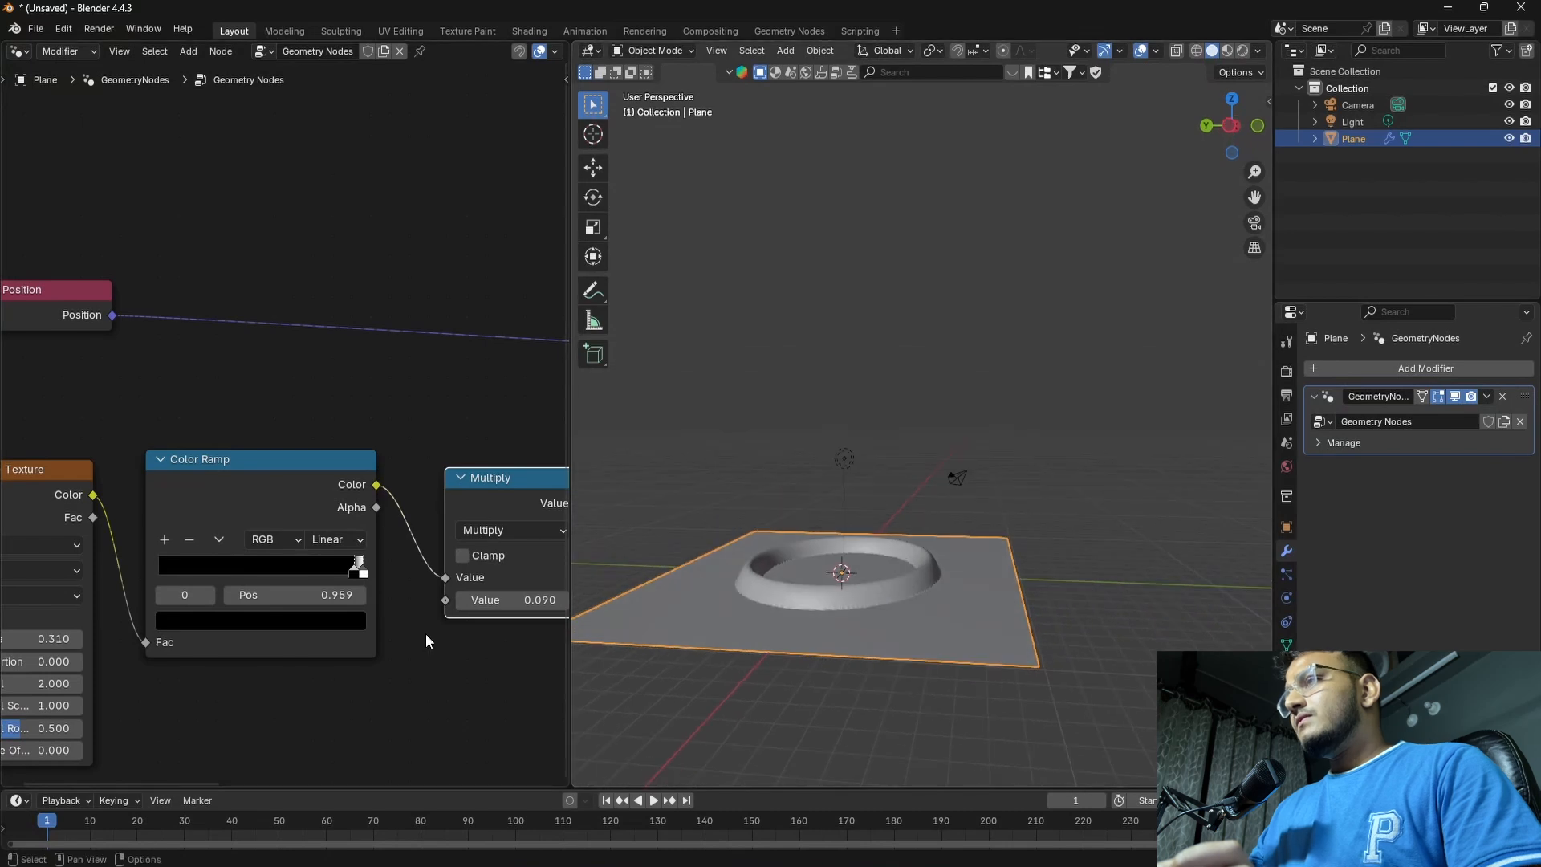
# Lower the Multiply node's second value to 0.05 to flatten the ring
pyautogui.moveTo(488, 632); pyautogui.dragTo(383, 610, button='middle')
pyautogui.moveTo(444, 577); pyautogui.dragTo(449, 577)
pyautogui.moveTo(823, 617); pyautogui.dragTo(791, 644, button='middle')
pyautogui.keyDown('shift'); pyautogui.moveTo(658, 609); pyautogui.dragTo(830, 594, button='middle'); pyautogui.keyUp('shift')
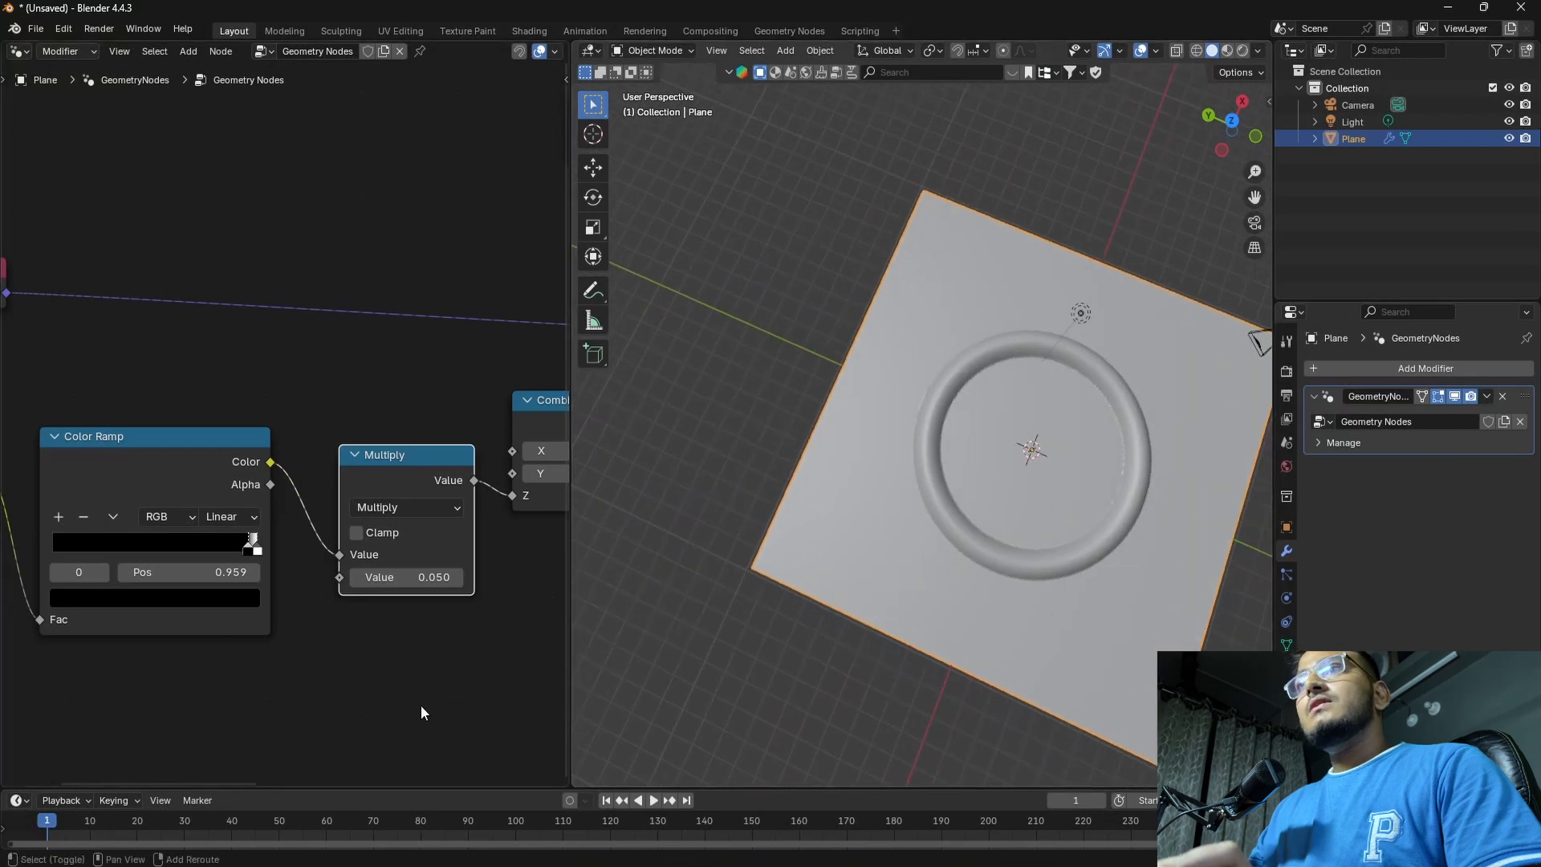
# Raise the Wave Texture's Phase Offset to 27.710 and lower its Scale to 0.09
pyautogui.moveTo(110, 713); pyautogui.dragTo(333, 556, button='middle')
pyautogui.moveTo(266, 638); pyautogui.dragTo(266, 705, button='middle')
pyautogui.moveTo(153, 638); pyautogui.dragTo(336, 639)
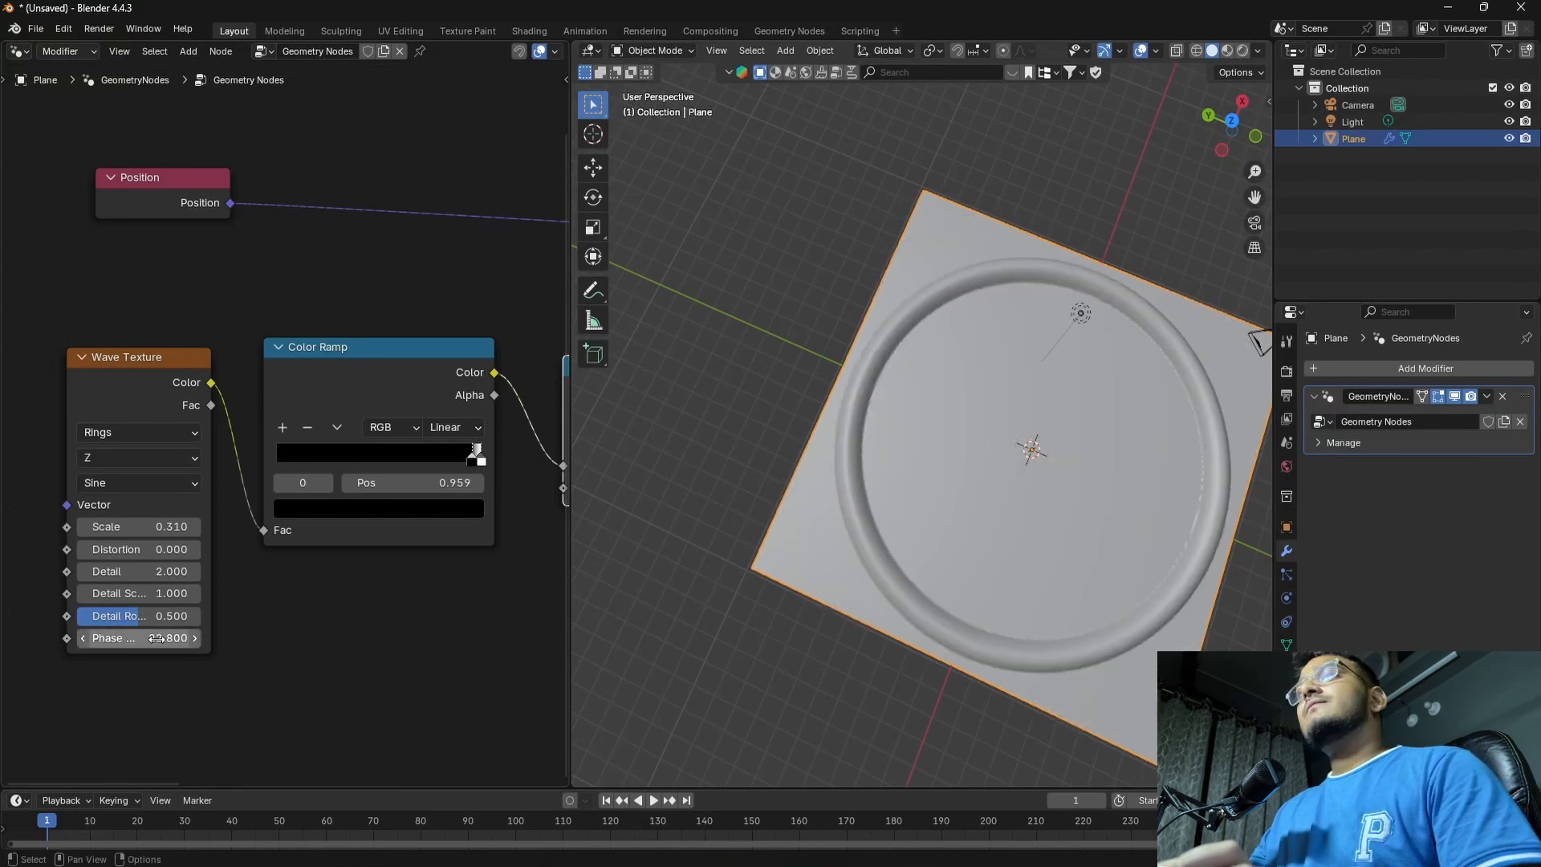
pyautogui.click(215, 687)
pyautogui.moveTo(164, 641); pyautogui.dragTo(357, 641)
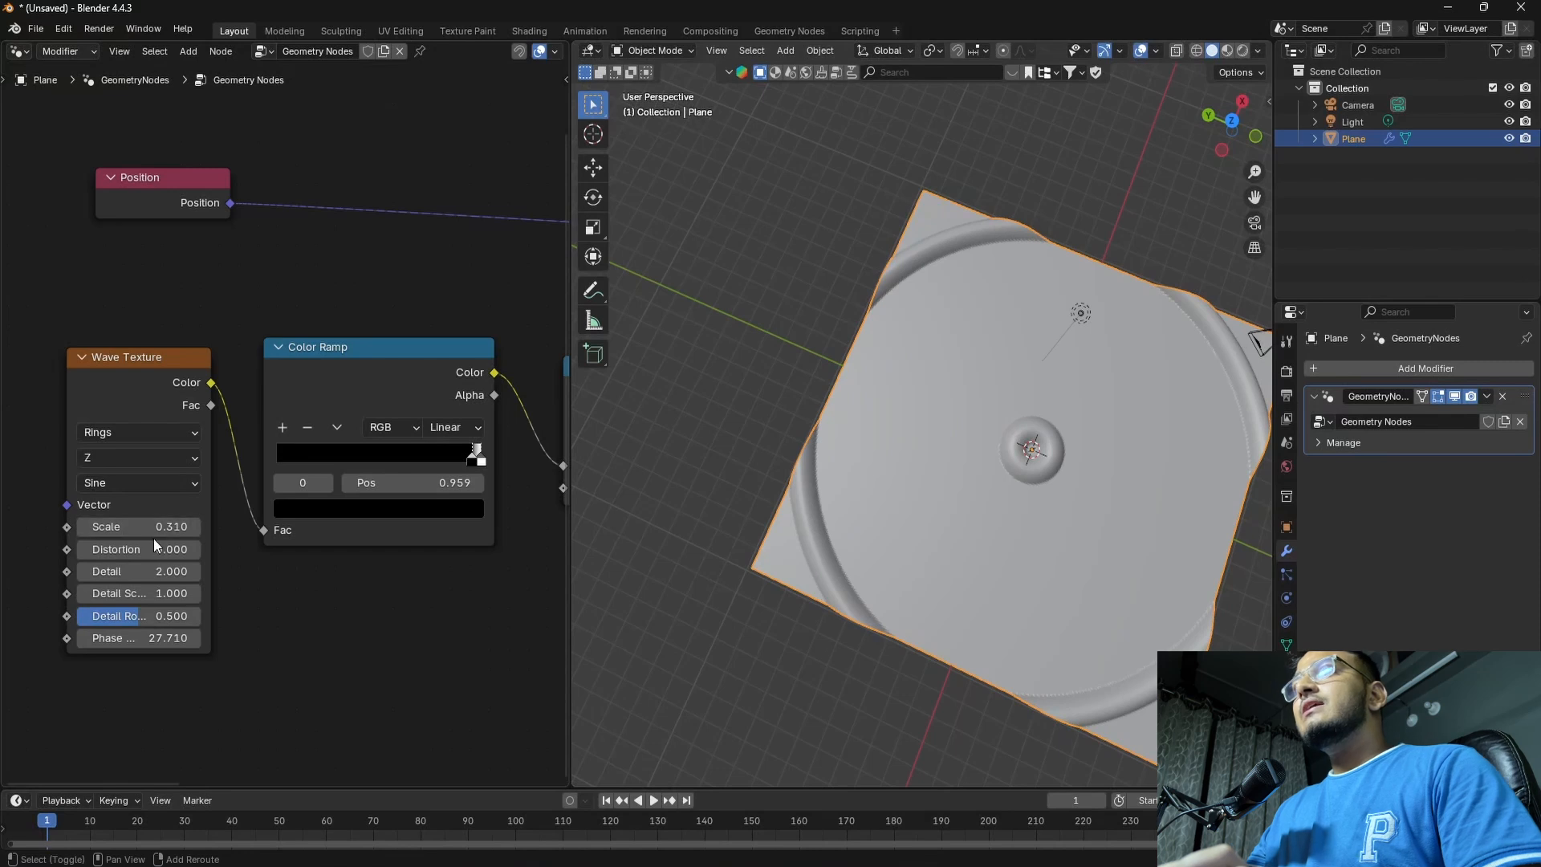
pyautogui.moveTo(138, 527)
pyautogui.mouseDown()
pyautogui.moveTo(117, 527)
pyautogui.moveTo(137, 527)
pyautogui.mouseUp()
pyautogui.moveTo(313, 577); pyautogui.dragTo(177, 618, button='middle')
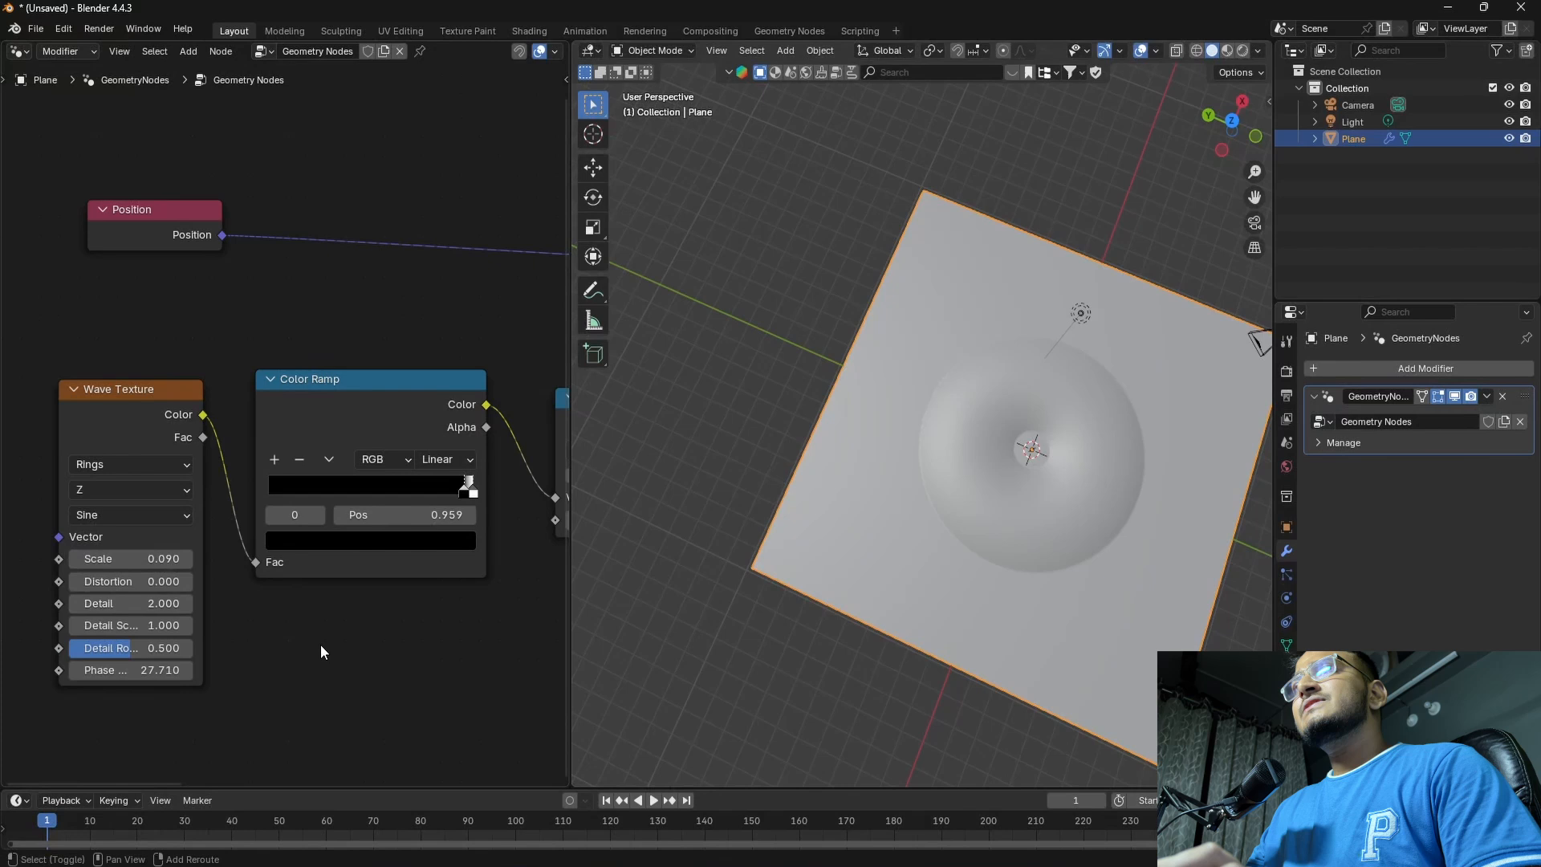
# Set the Color Ramp's black stop position to 0.999
pyautogui.moveTo(403, 631); pyautogui.dragTo(299, 666, button='middle')
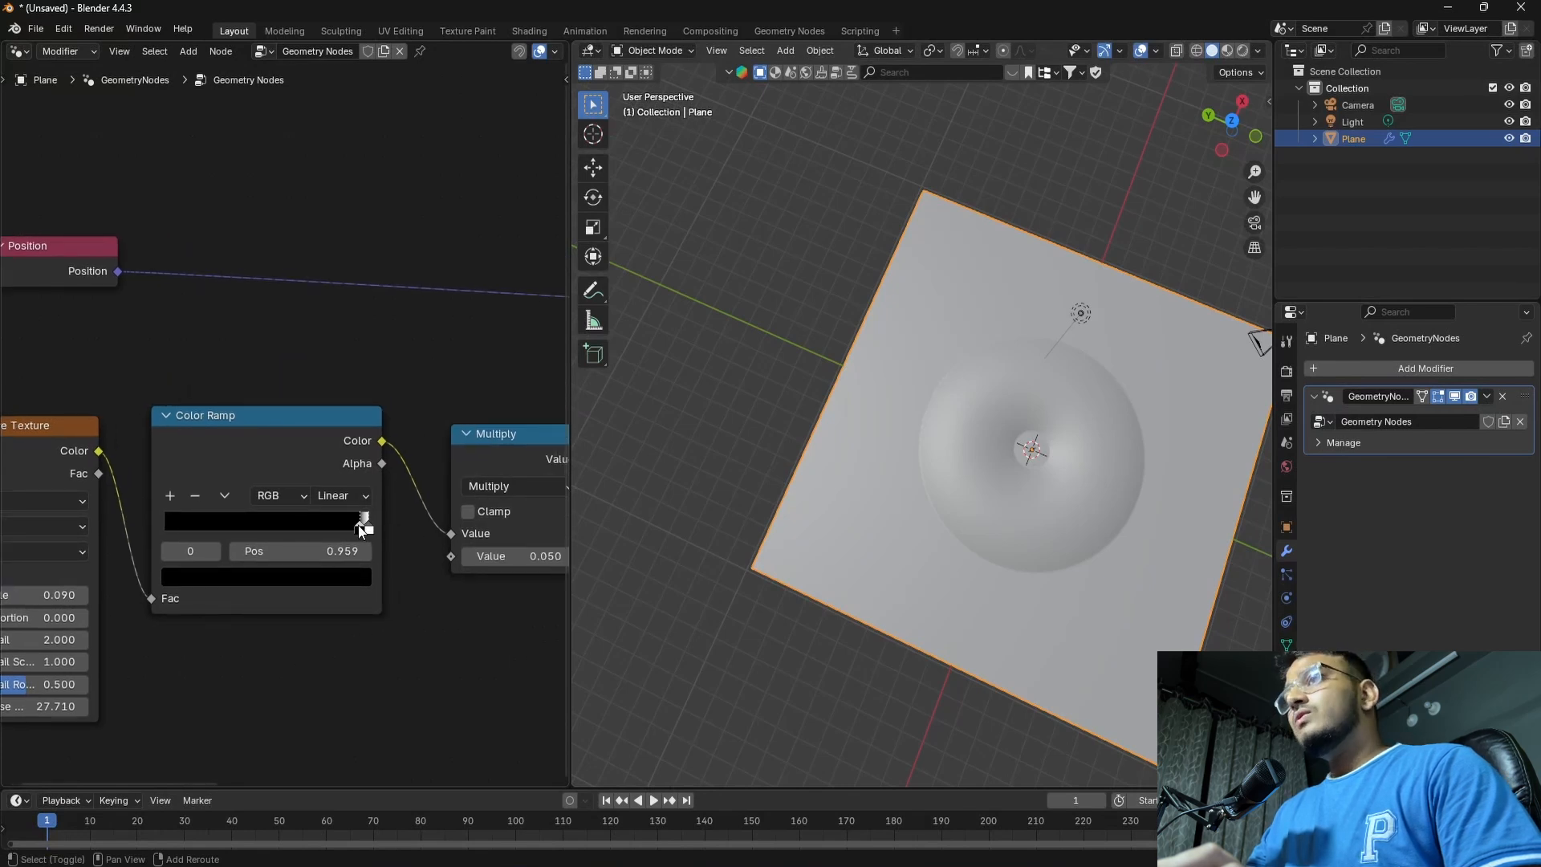
pyautogui.moveTo(358, 525); pyautogui.dragTo(365, 523)
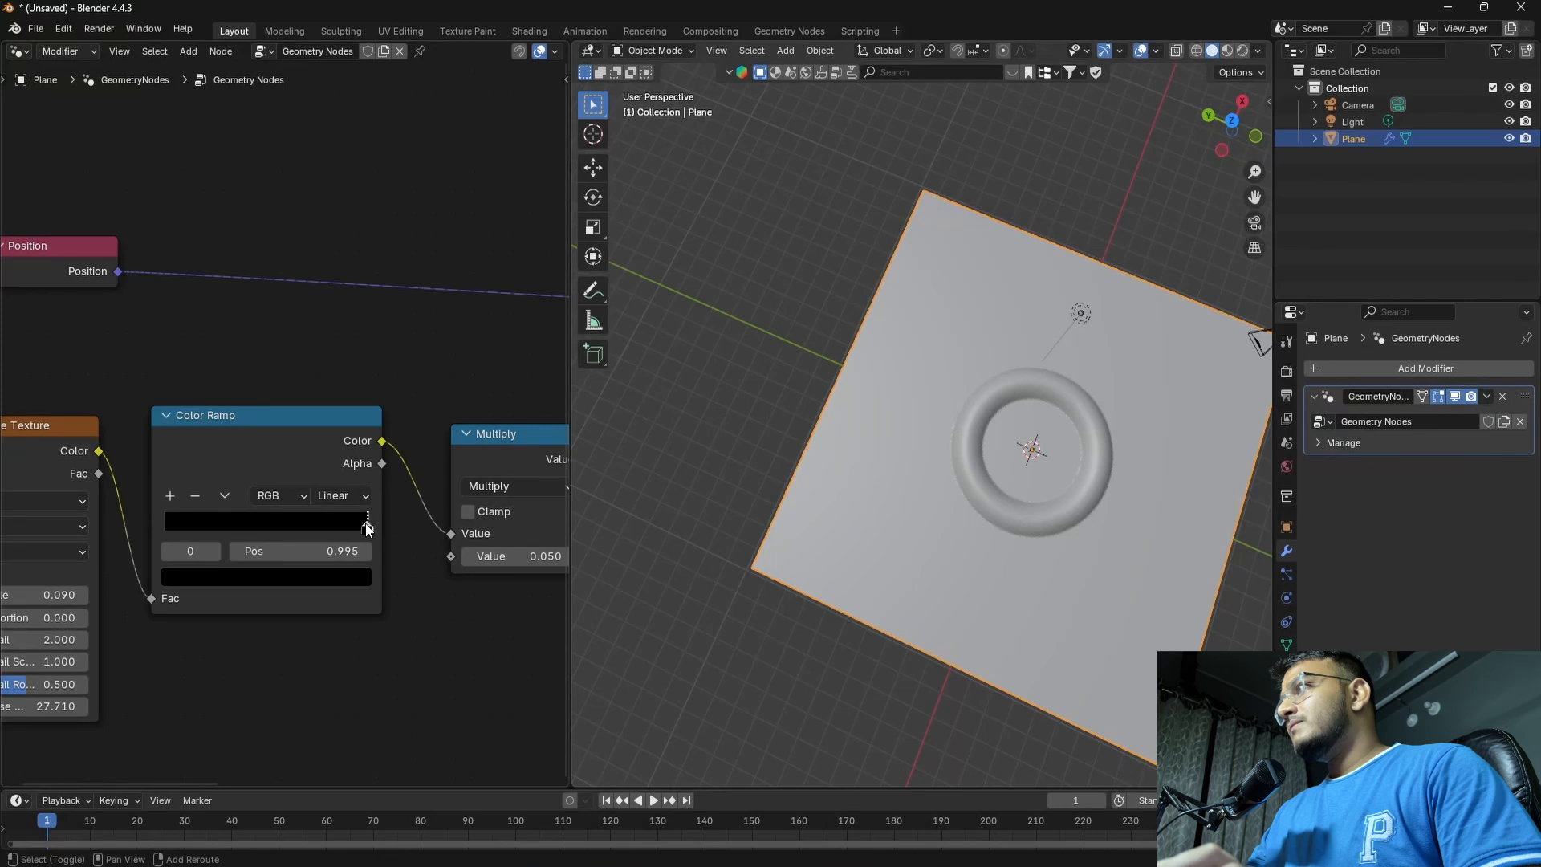
pyautogui.click(343, 555)
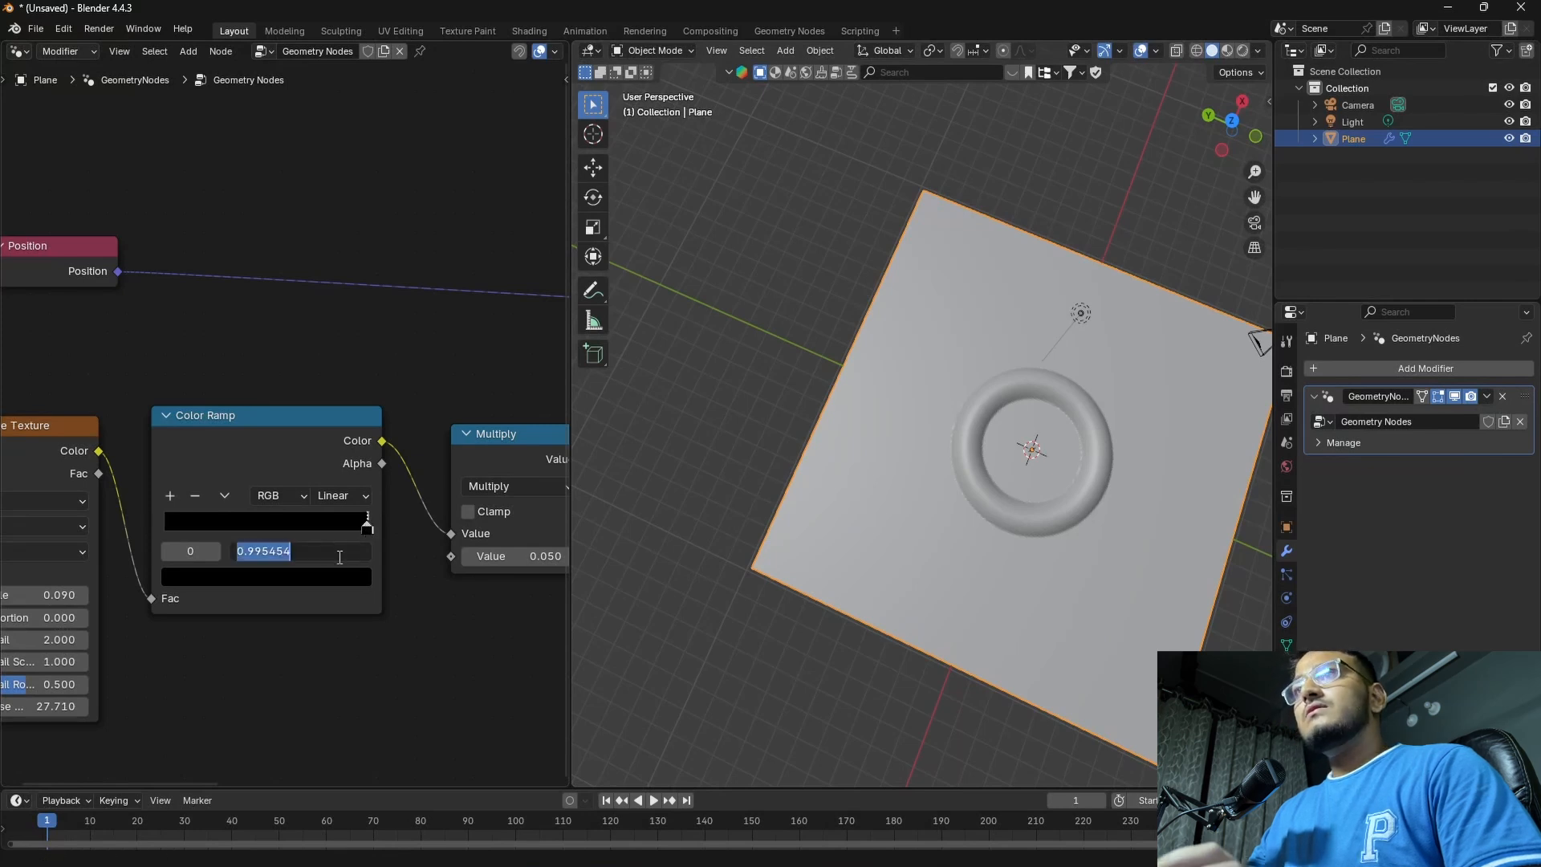
pyautogui.moveTo(338, 555); pyautogui.dragTo(268, 553)
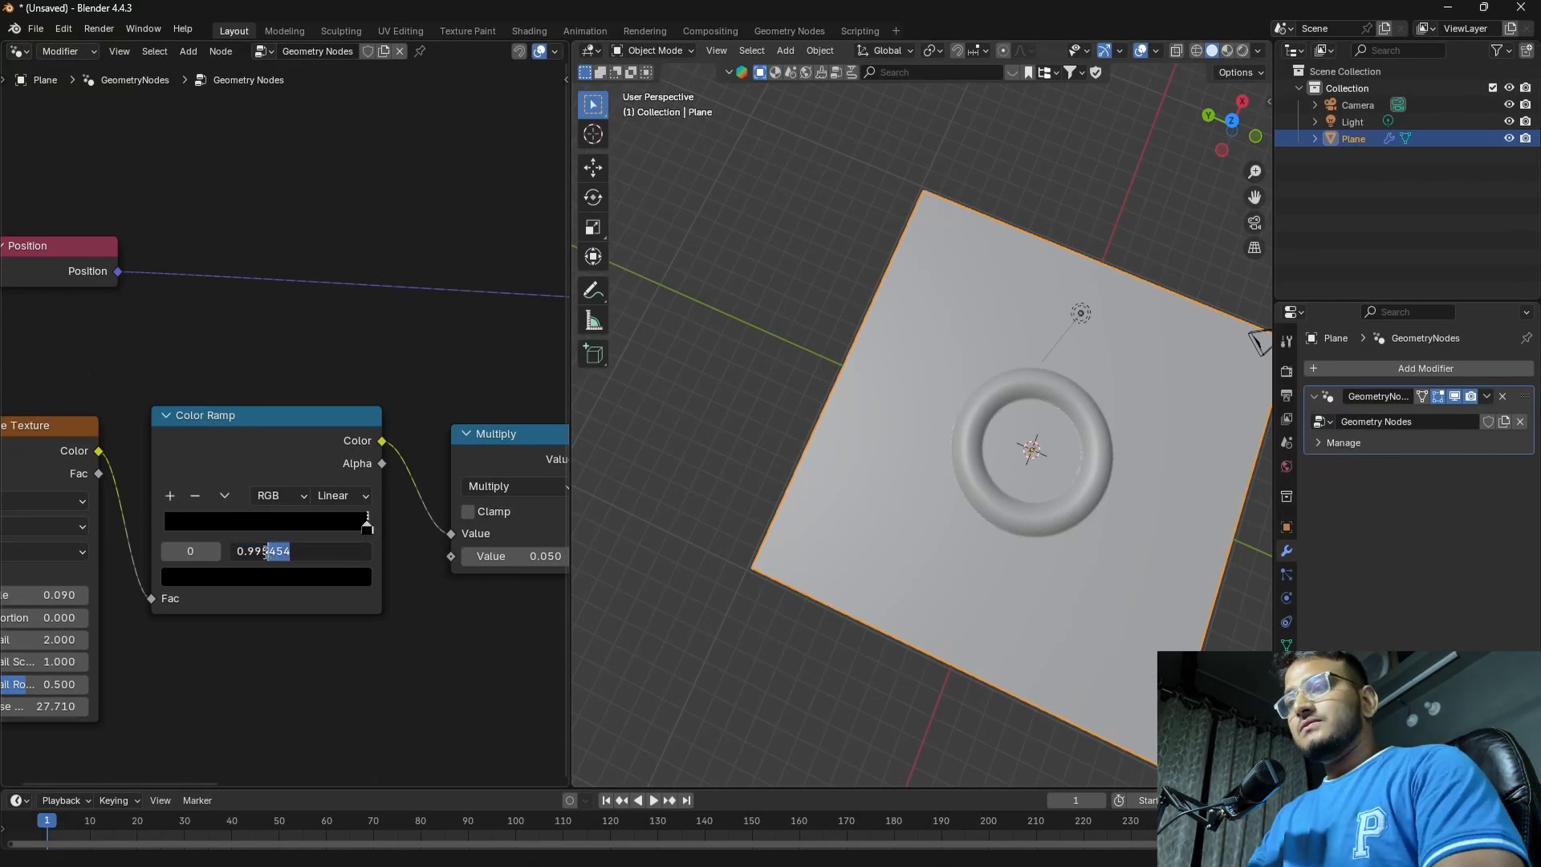
pyautogui.press('BackSpace')
pyautogui.press('BackSpace')
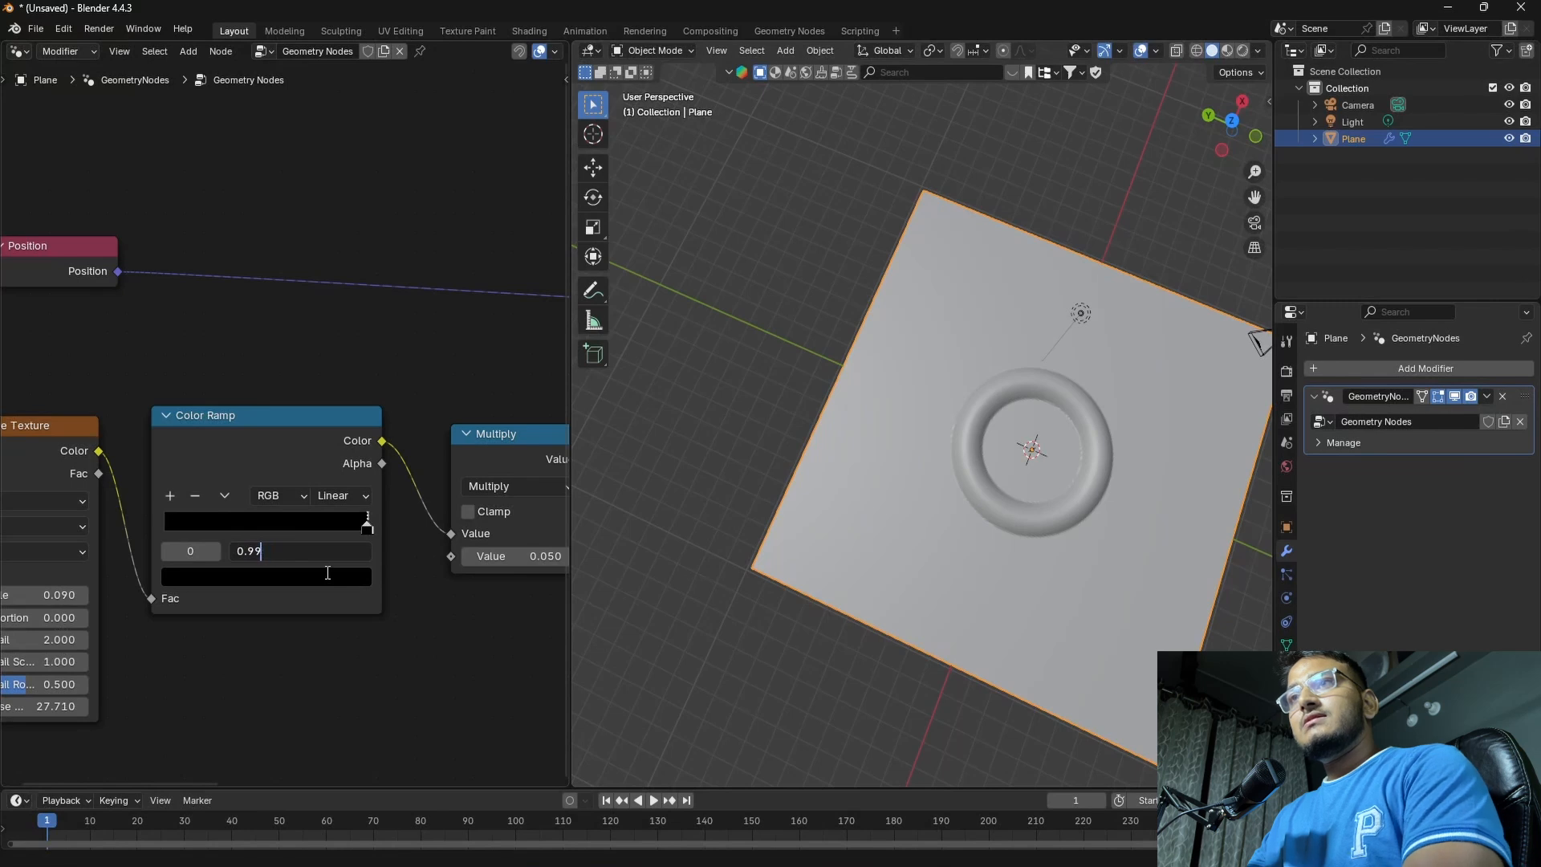
pyautogui.write('9')
pyautogui.press('Return')
# Lower the Multiply node's second value to 0.04
pyautogui.moveTo(796, 600); pyautogui.dragTo(585, 626, button='middle')
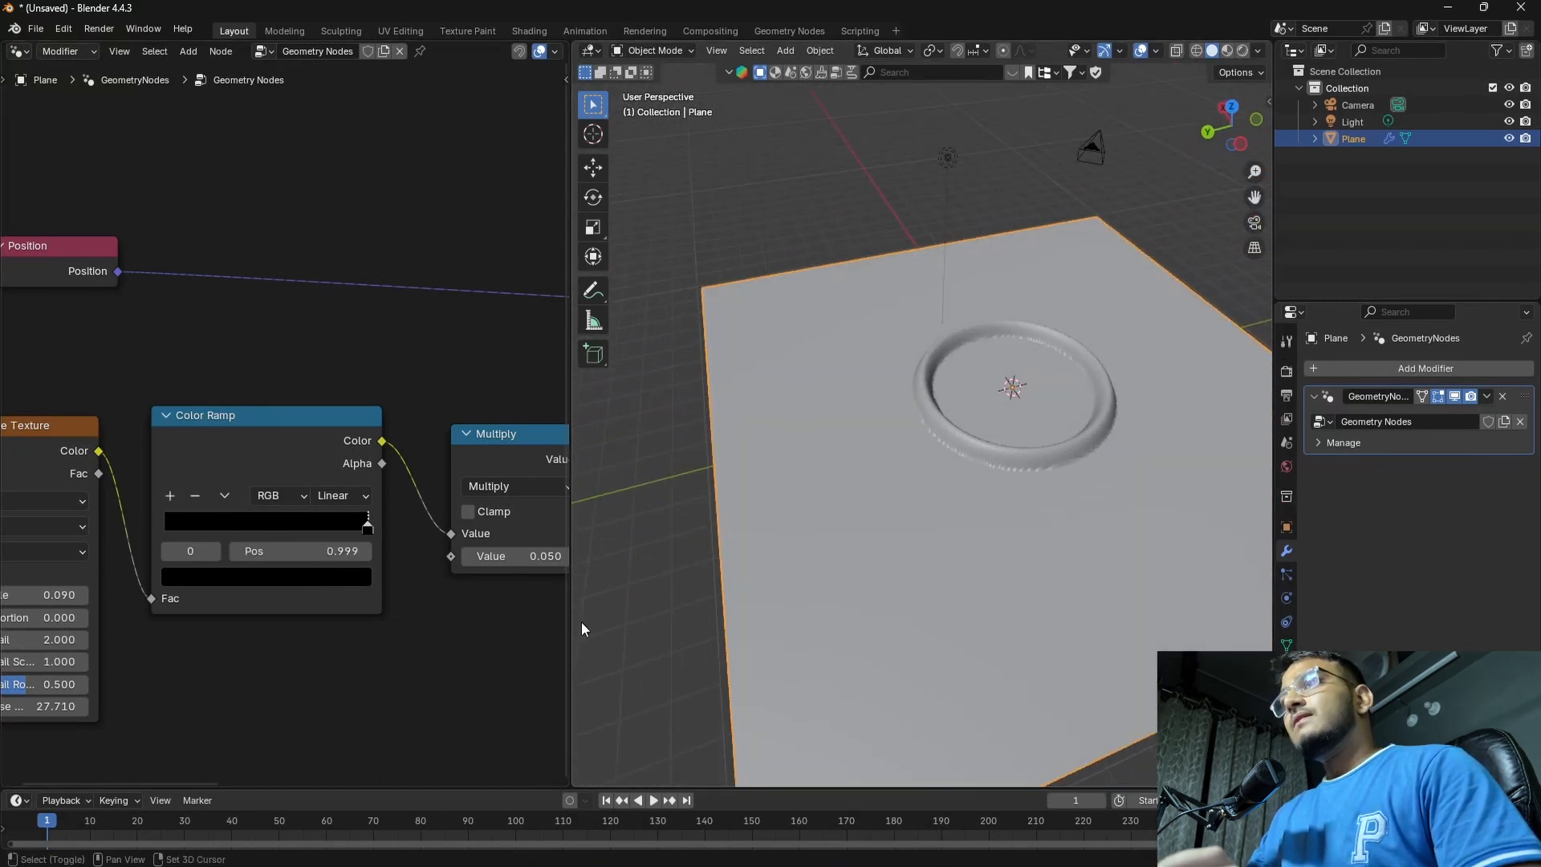
pyautogui.moveTo(489, 613); pyautogui.dragTo(348, 626, button='middle')
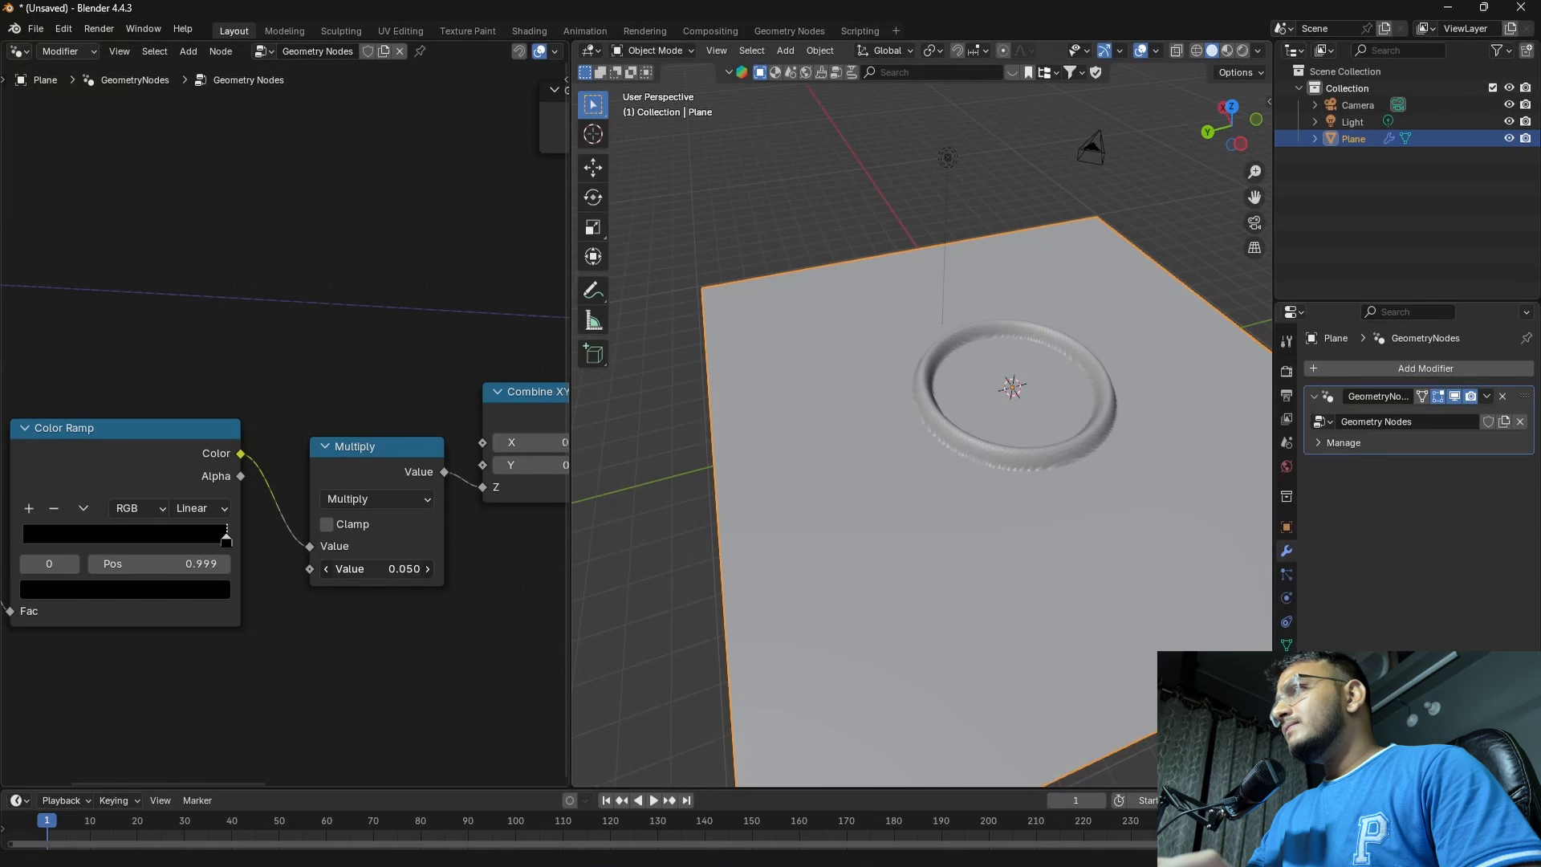
pyautogui.moveTo(377, 569); pyautogui.dragTo(375, 569)
# Apply Shade Smooth to the plane and inspect the ring up close and from above
pyautogui.keyDown('shift'); pyautogui.moveTo(912, 545); pyautogui.dragTo(828, 538, button='middle'); pyautogui.keyUp('shift')
pyautogui.rightClick(772, 503)
pyautogui.click(794, 497)
pyautogui.scroll(1, 756, 488)
pyautogui.scroll(-5, 931, 414)
pyautogui.moveTo(997, 413); pyautogui.dragTo(927, 435, button='middle')
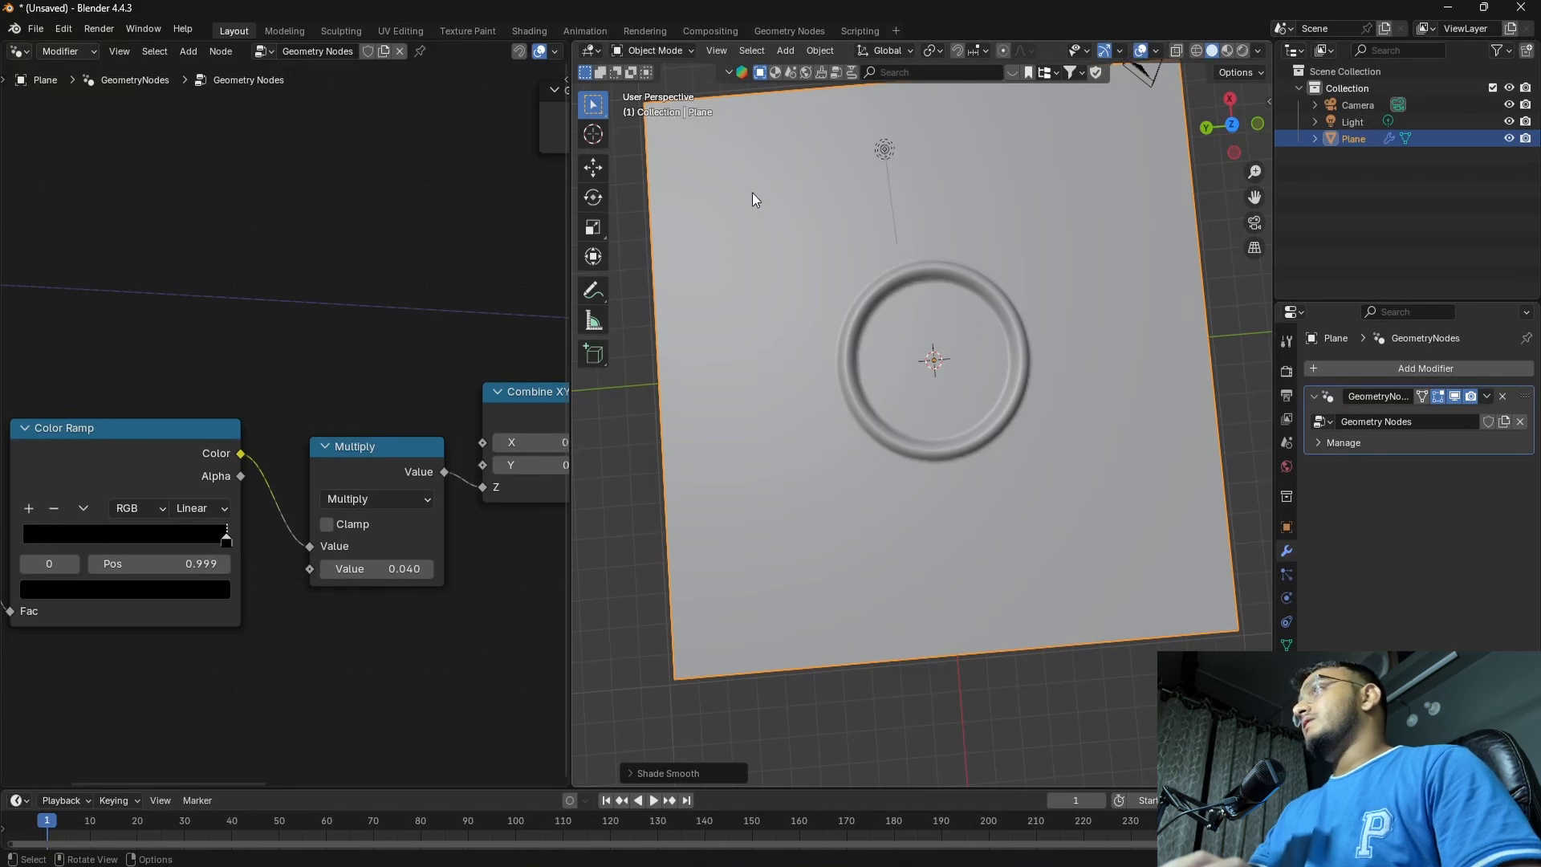
# Add a second Position node in the free space before the Wave Texture
pyautogui.scroll(-11, 429, 563)
pyautogui.moveTo(188, 572); pyautogui.dragTo(446, 584, button='middle')
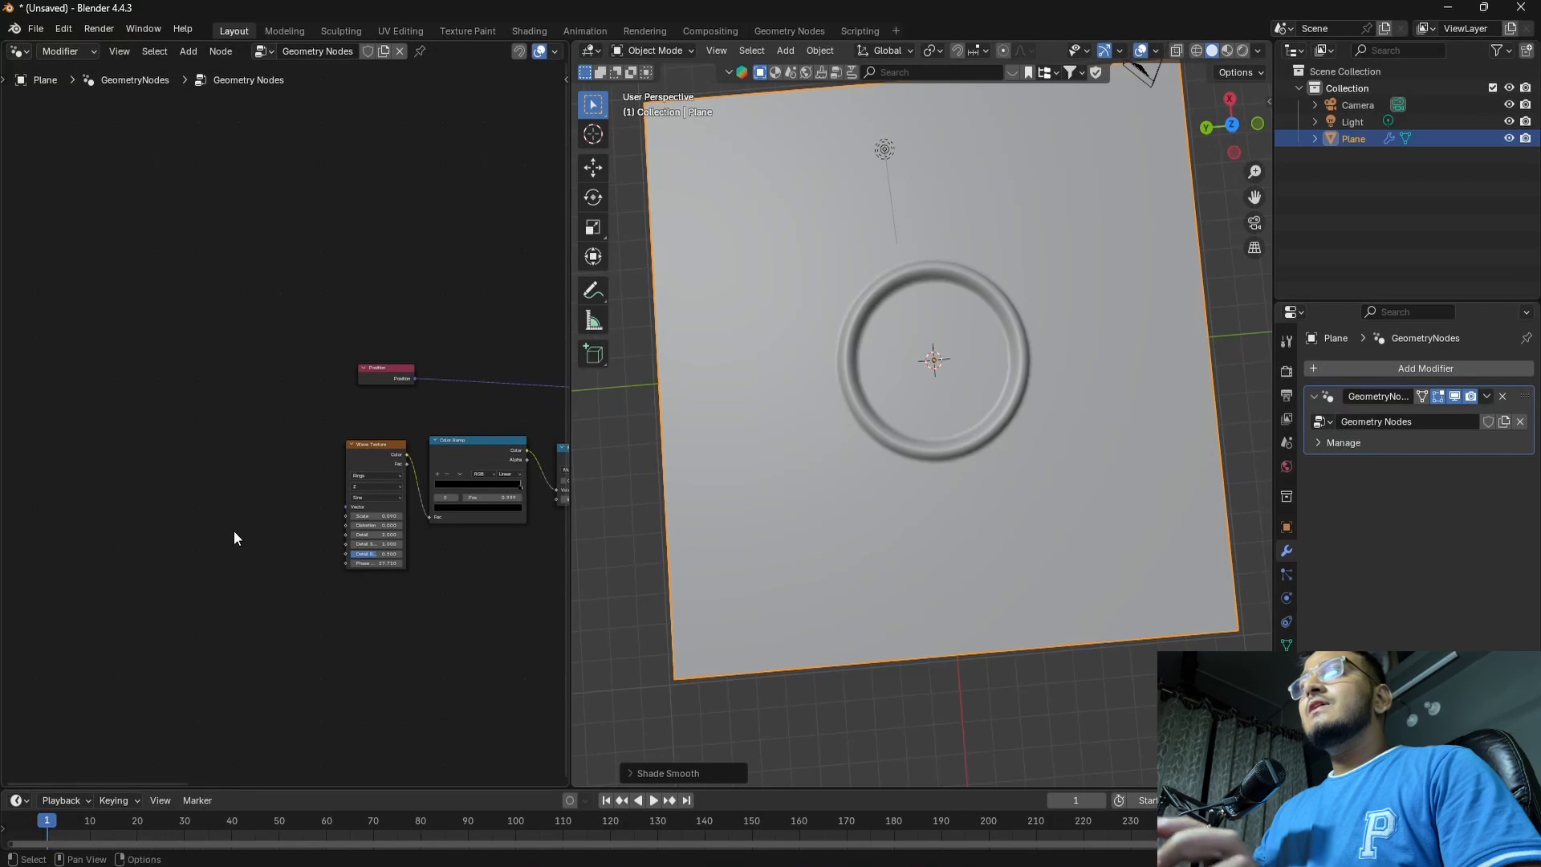
pyautogui.hotkey('shift', 'a')
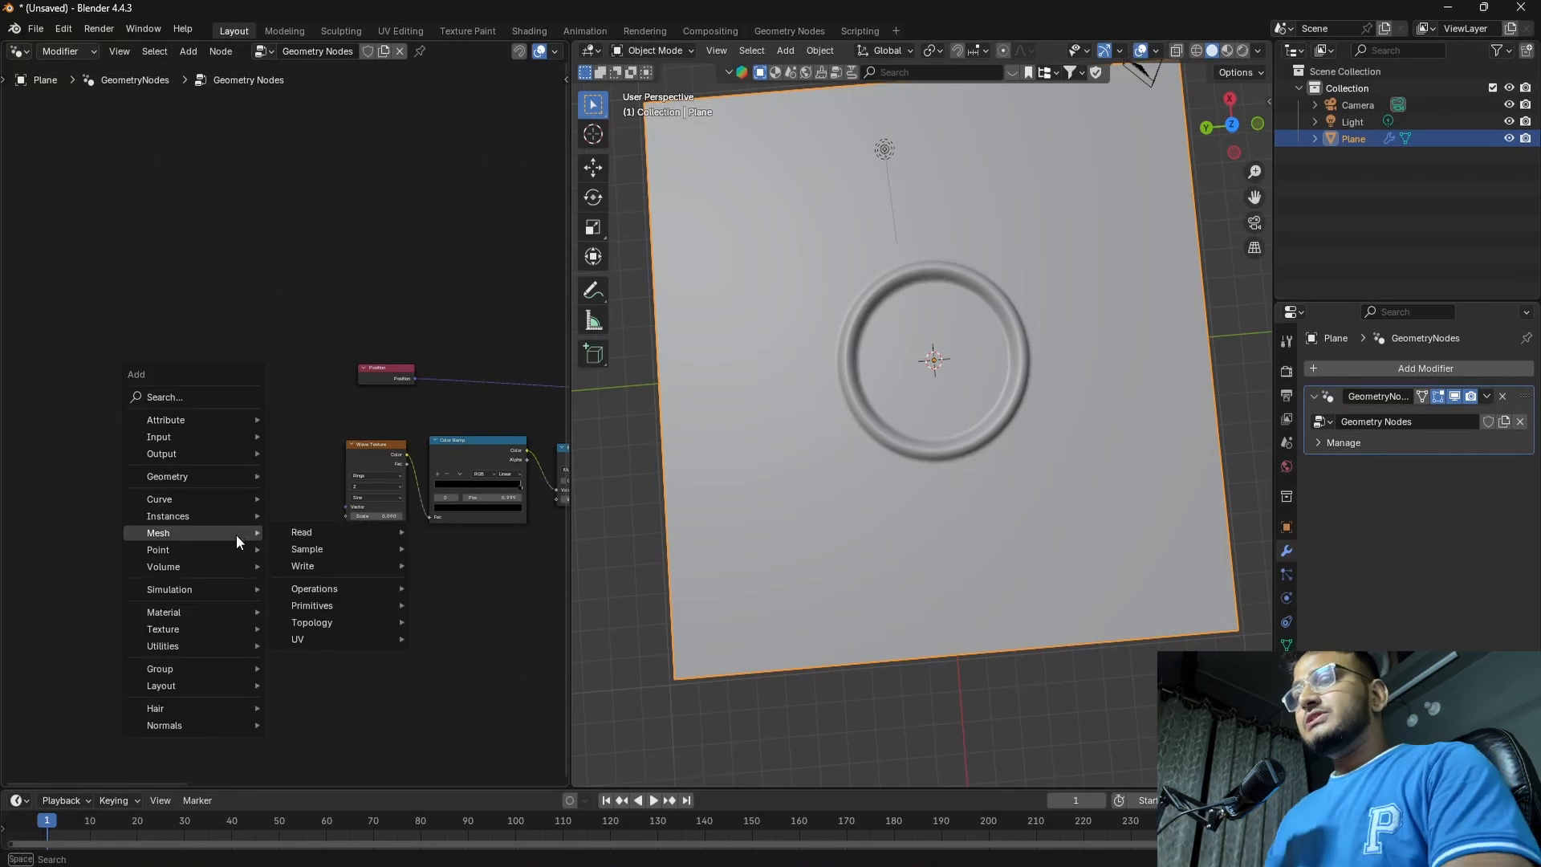
pyautogui.write('PO')
pyautogui.press('Down')
pyautogui.press('Return')
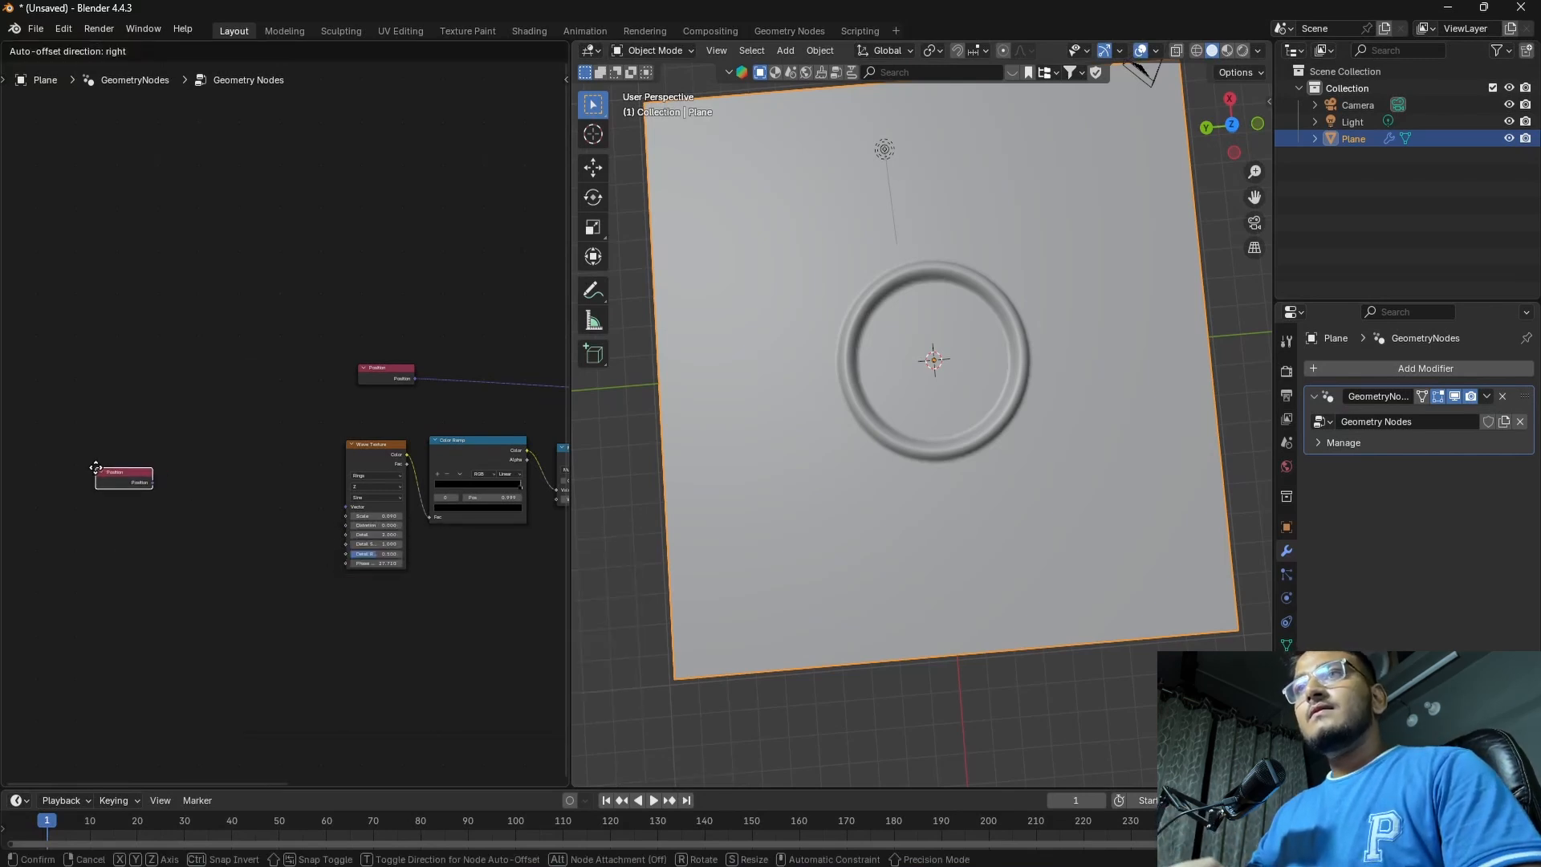
pyautogui.click(172, 518)
# Add a Vector Math node after the new Position node and connect Position through it to the Wave Texture's Vector input
pyautogui.hotkey('shift', 'a')
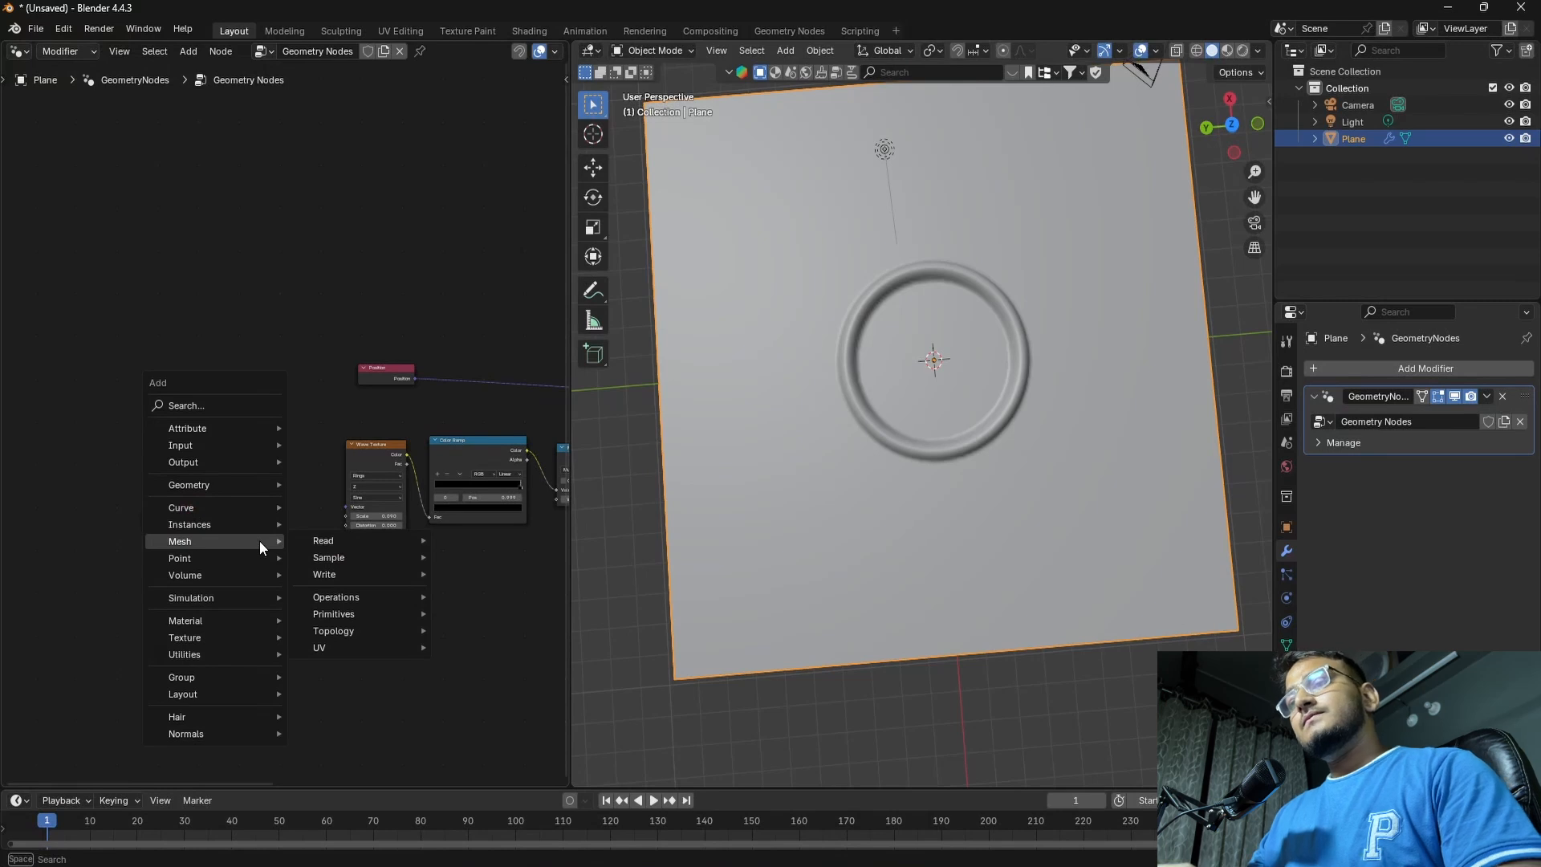
pyautogui.write('VEC')
pyautogui.press('Down')
pyautogui.press('Return')
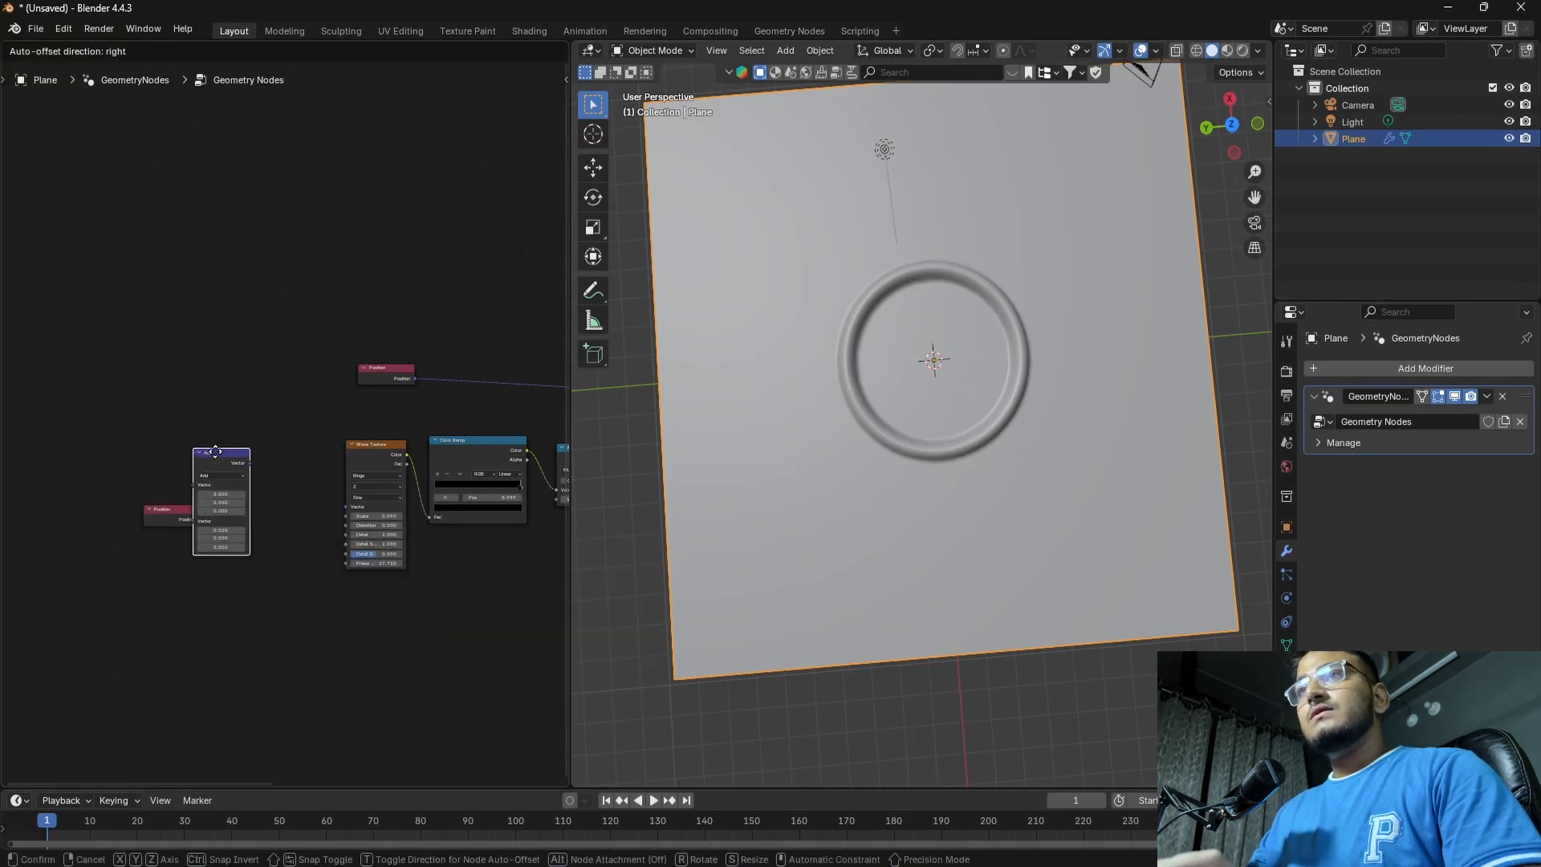
pyautogui.click(248, 537)
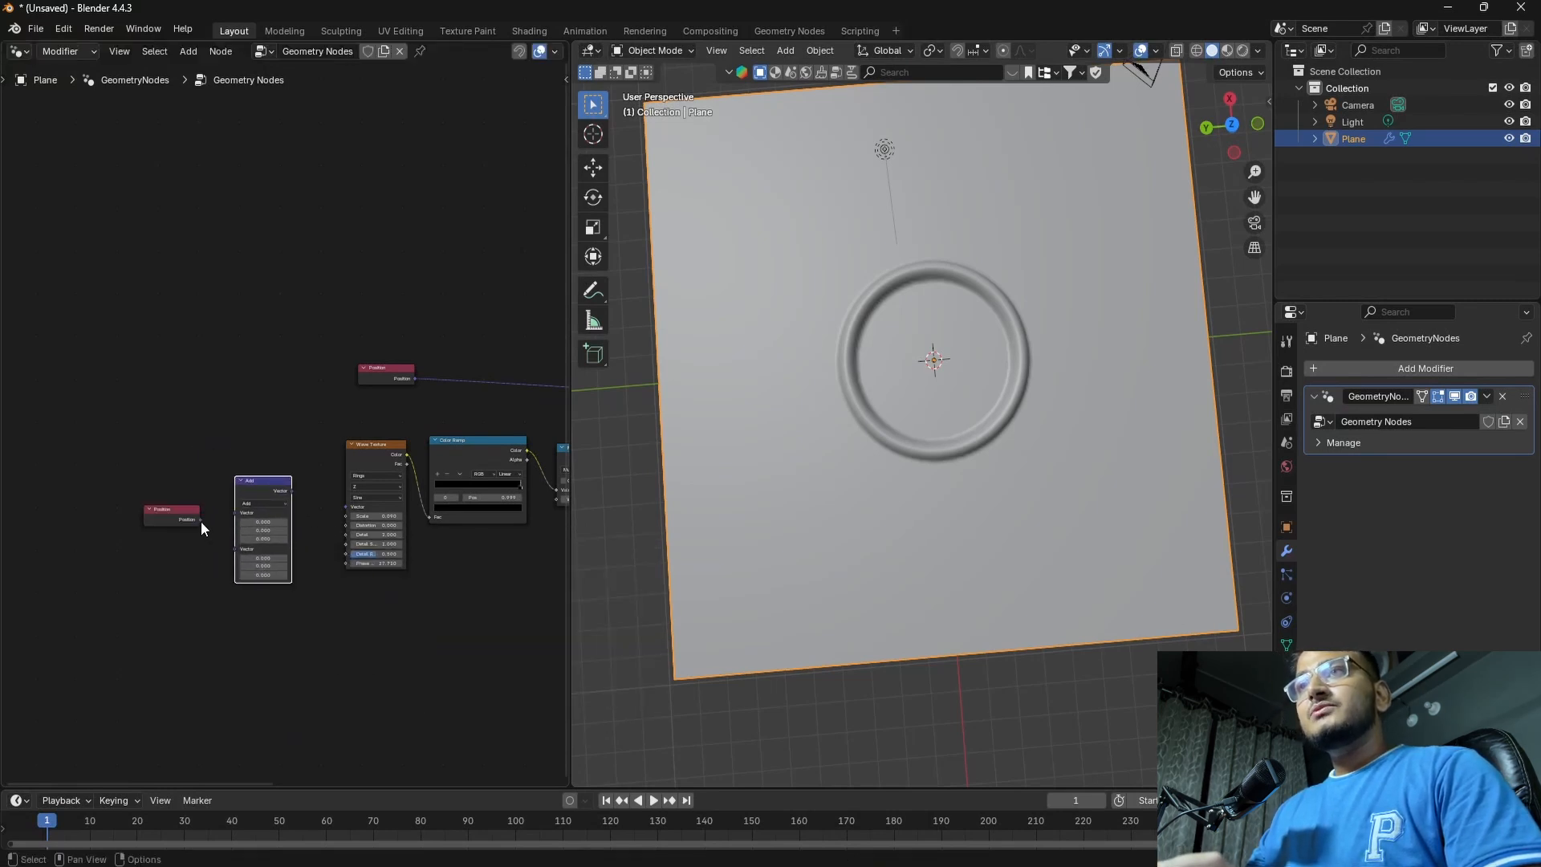
pyautogui.moveTo(201, 521); pyautogui.dragTo(348, 508)
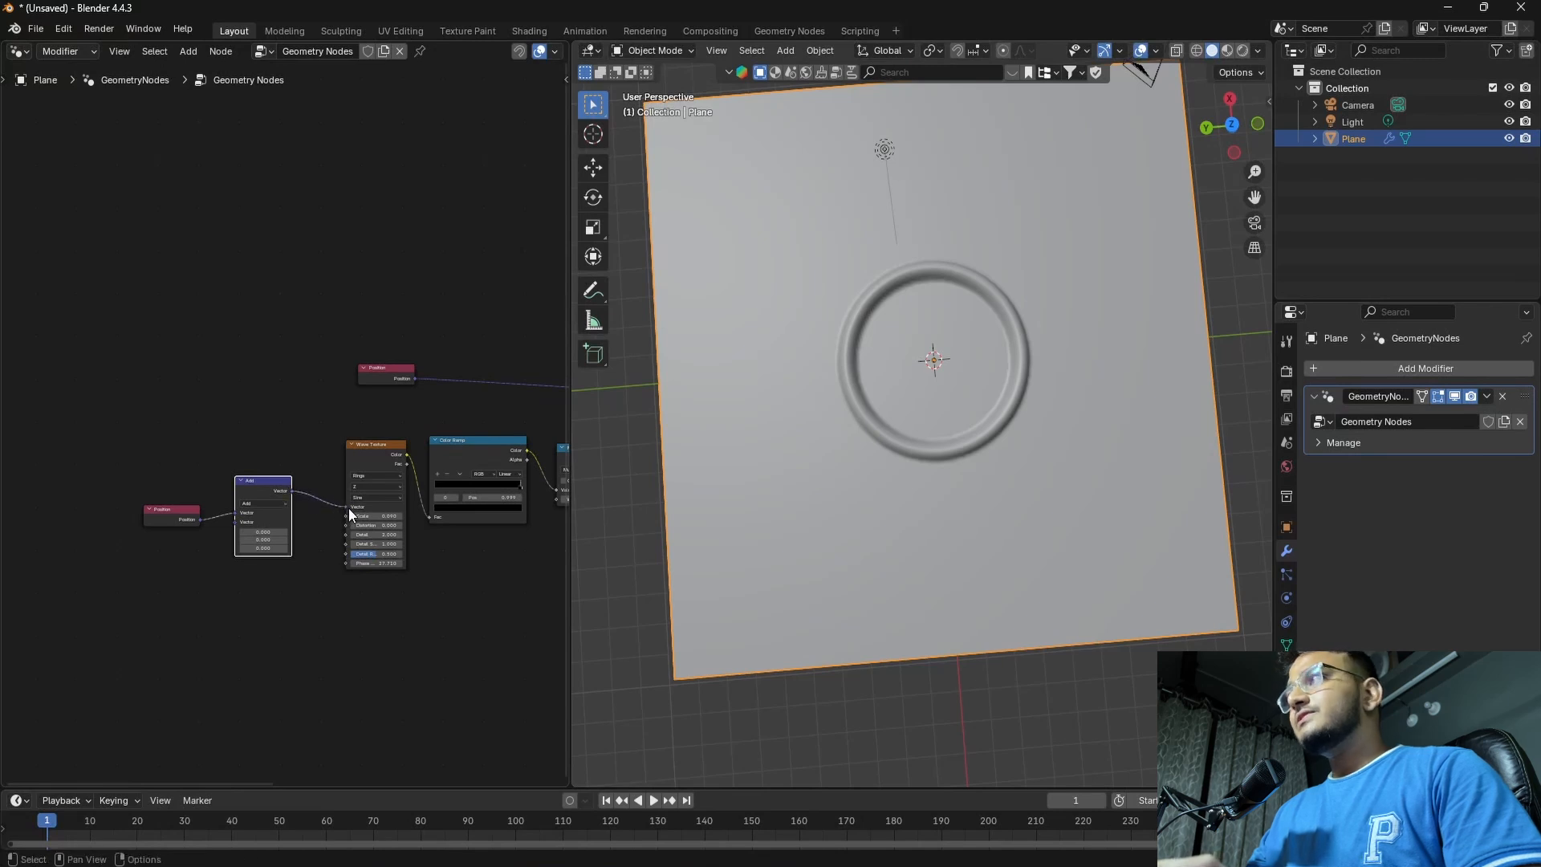
pyautogui.scroll(3, 260, 530)
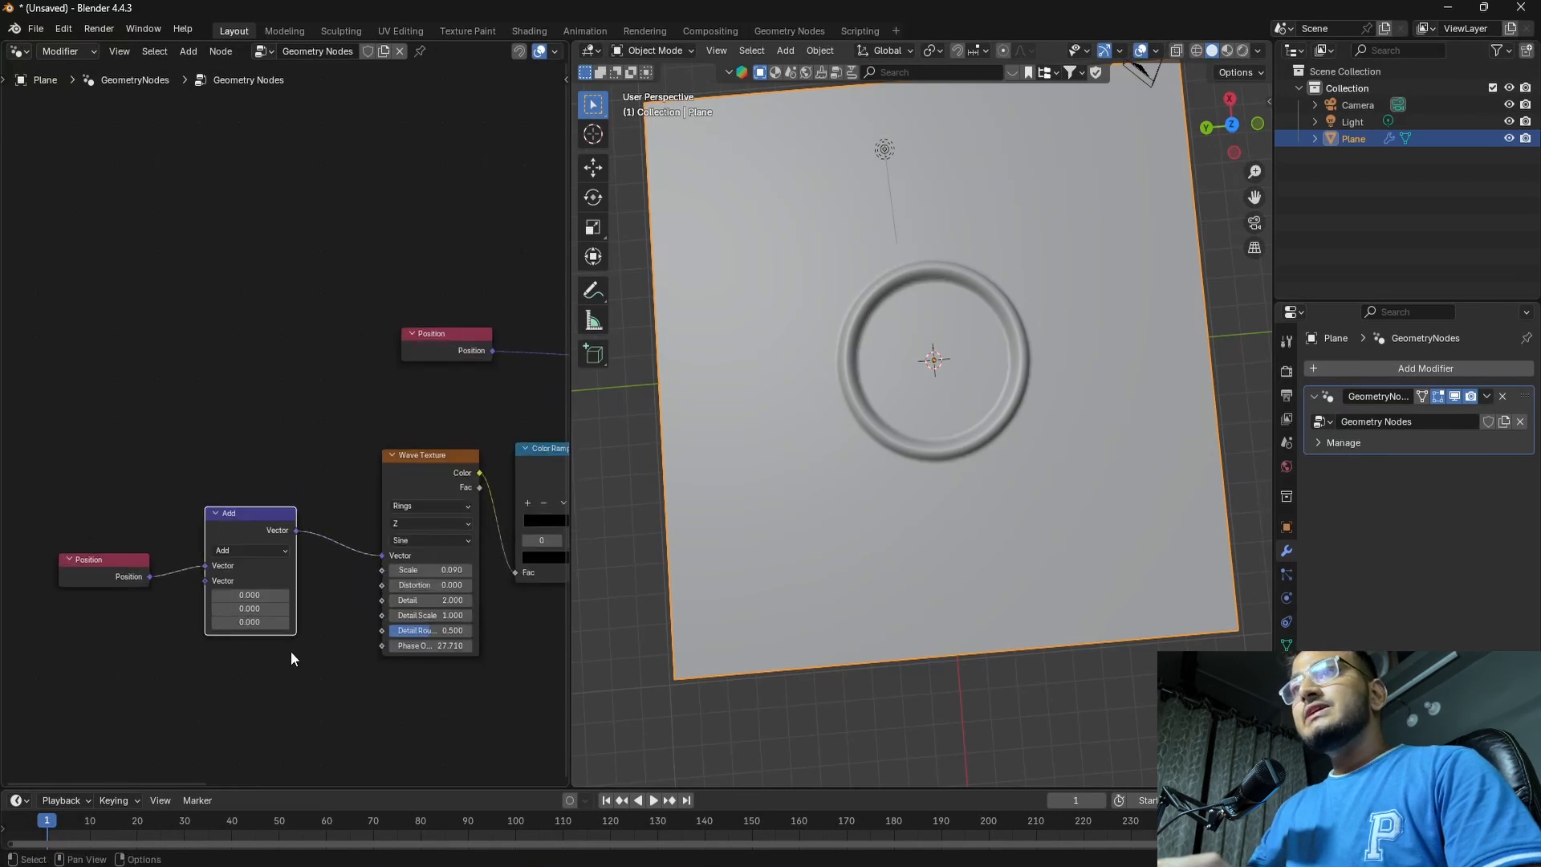
# Try shifting the ring across the plane by setting the new Add node's second vector to about X -0.33 and Y 0.1
pyautogui.moveTo(290, 651); pyautogui.dragTo(343, 620, button='middle')
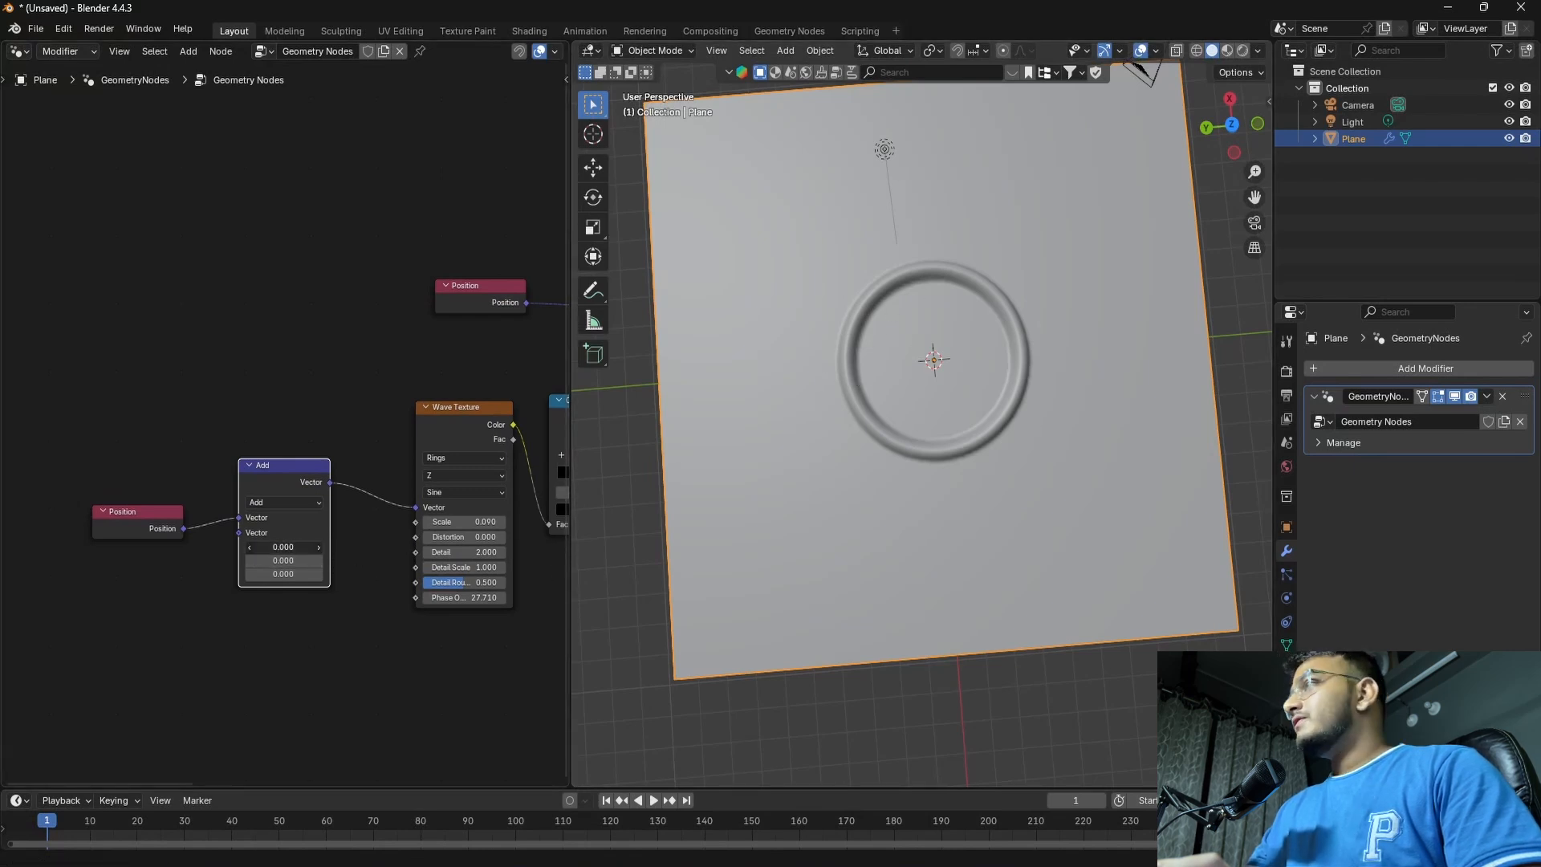
pyautogui.moveTo(283, 546); pyautogui.dragTo(295, 593)
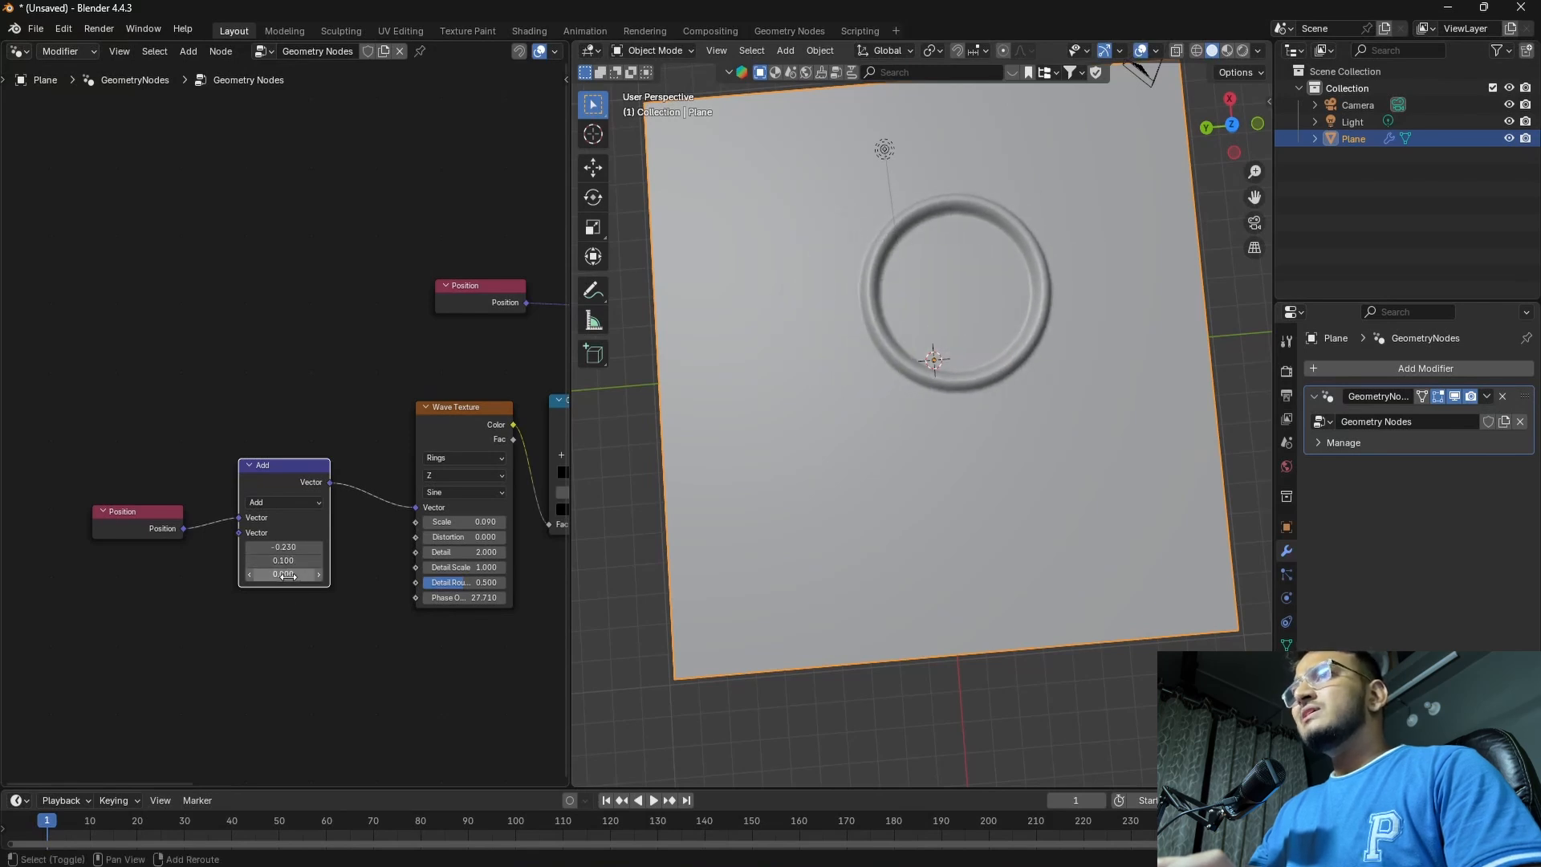
pyautogui.click(291, 575)
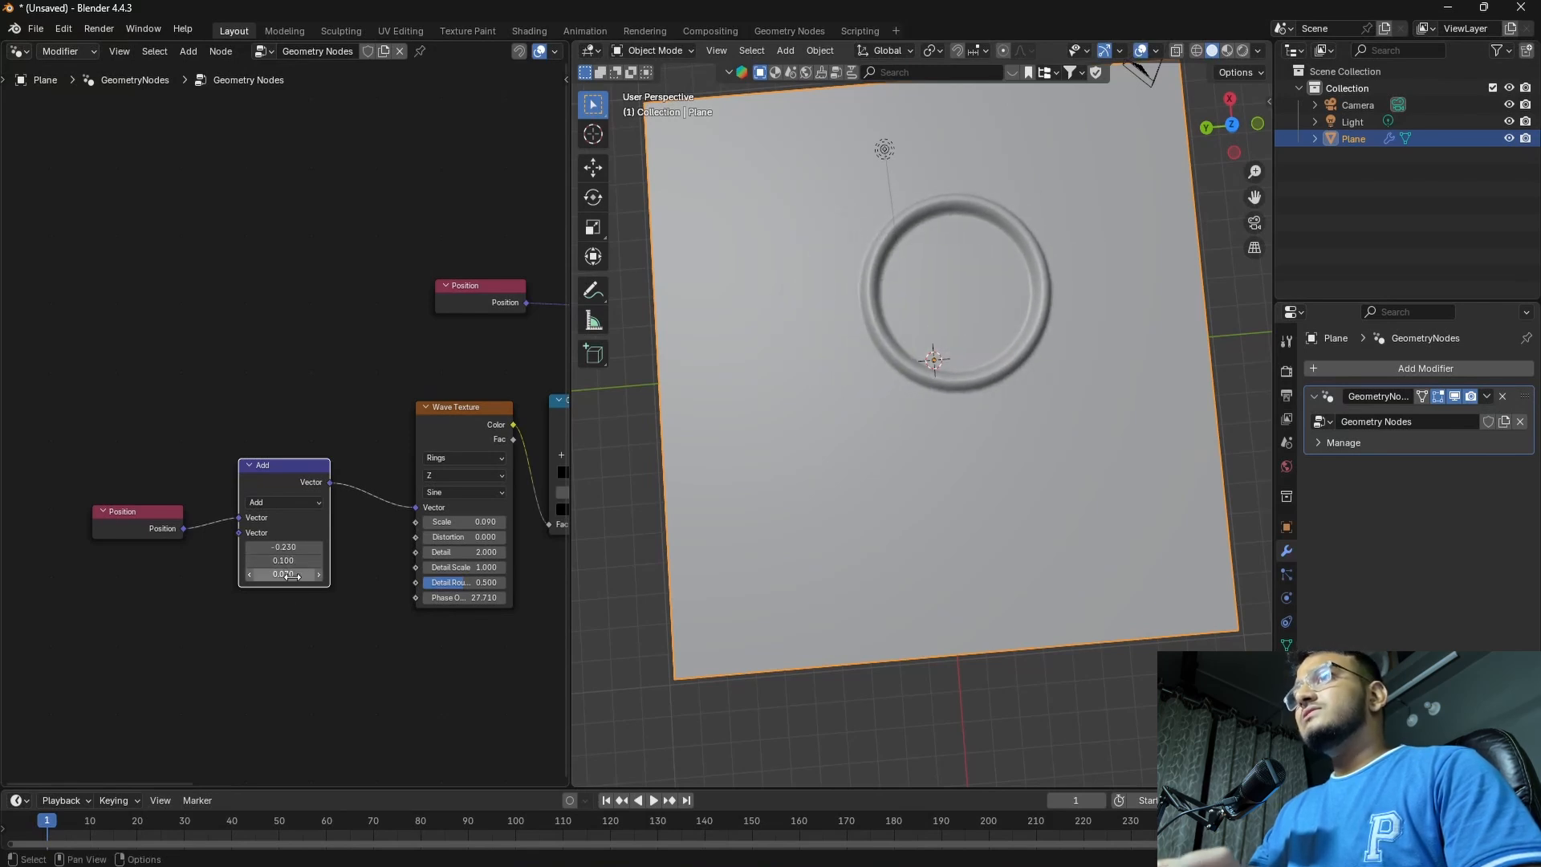
pyautogui.write('0.07')
pyautogui.press('Return')
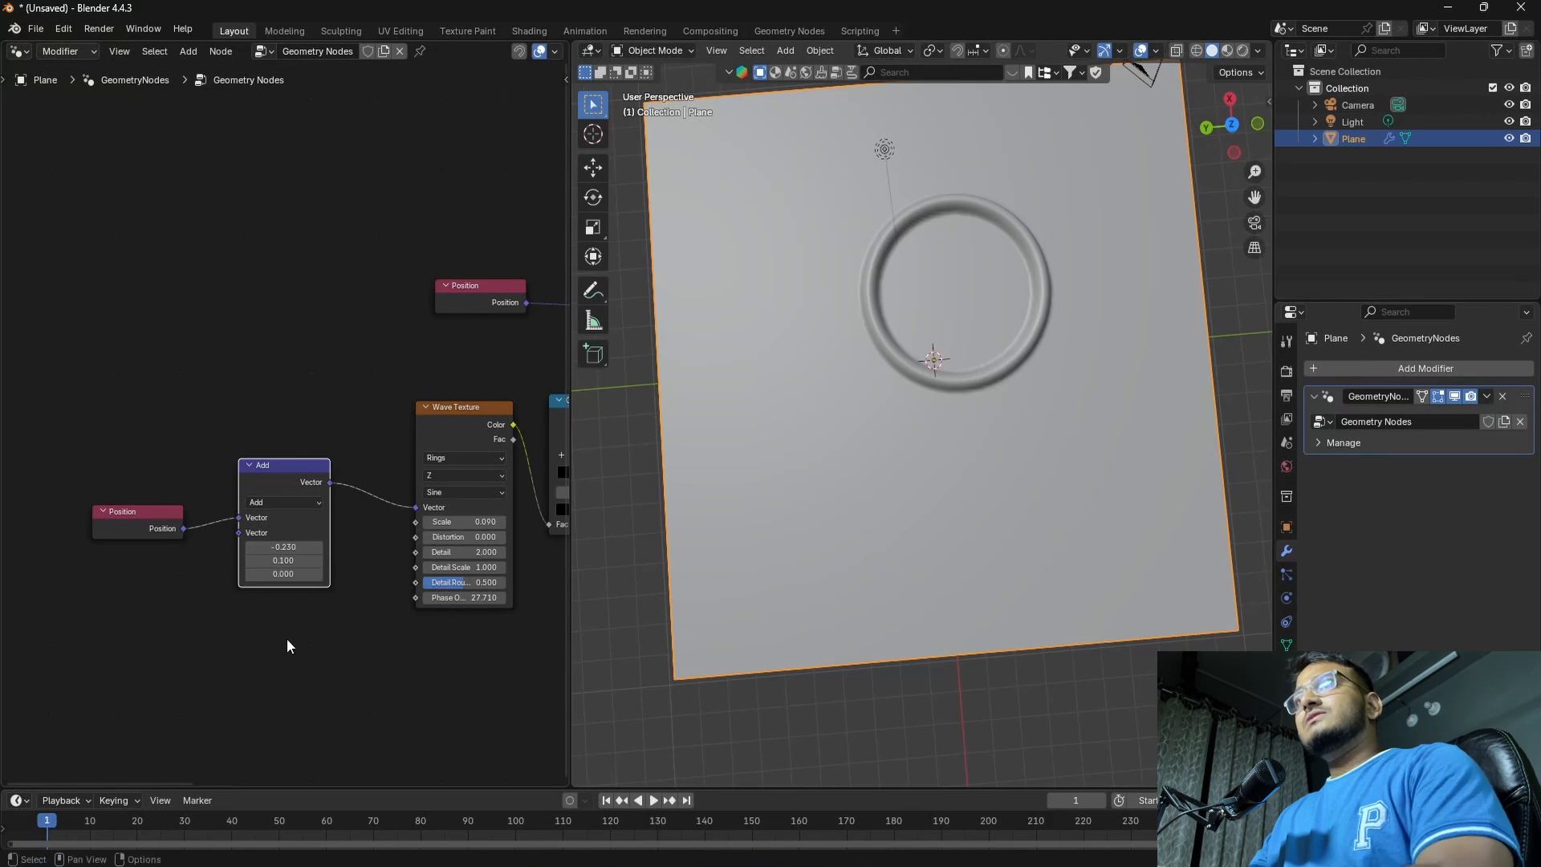
pyautogui.moveTo(285, 550)
pyautogui.mouseDown()
pyautogui.moveTo(271, 551)
pyautogui.moveTo(317, 550)
pyautogui.moveTo(277, 550)
pyautogui.mouseUp()
pyautogui.moveTo(361, 590); pyautogui.dragTo(211, 603, button='middle')
pyautogui.scroll(-4, 305, 594)
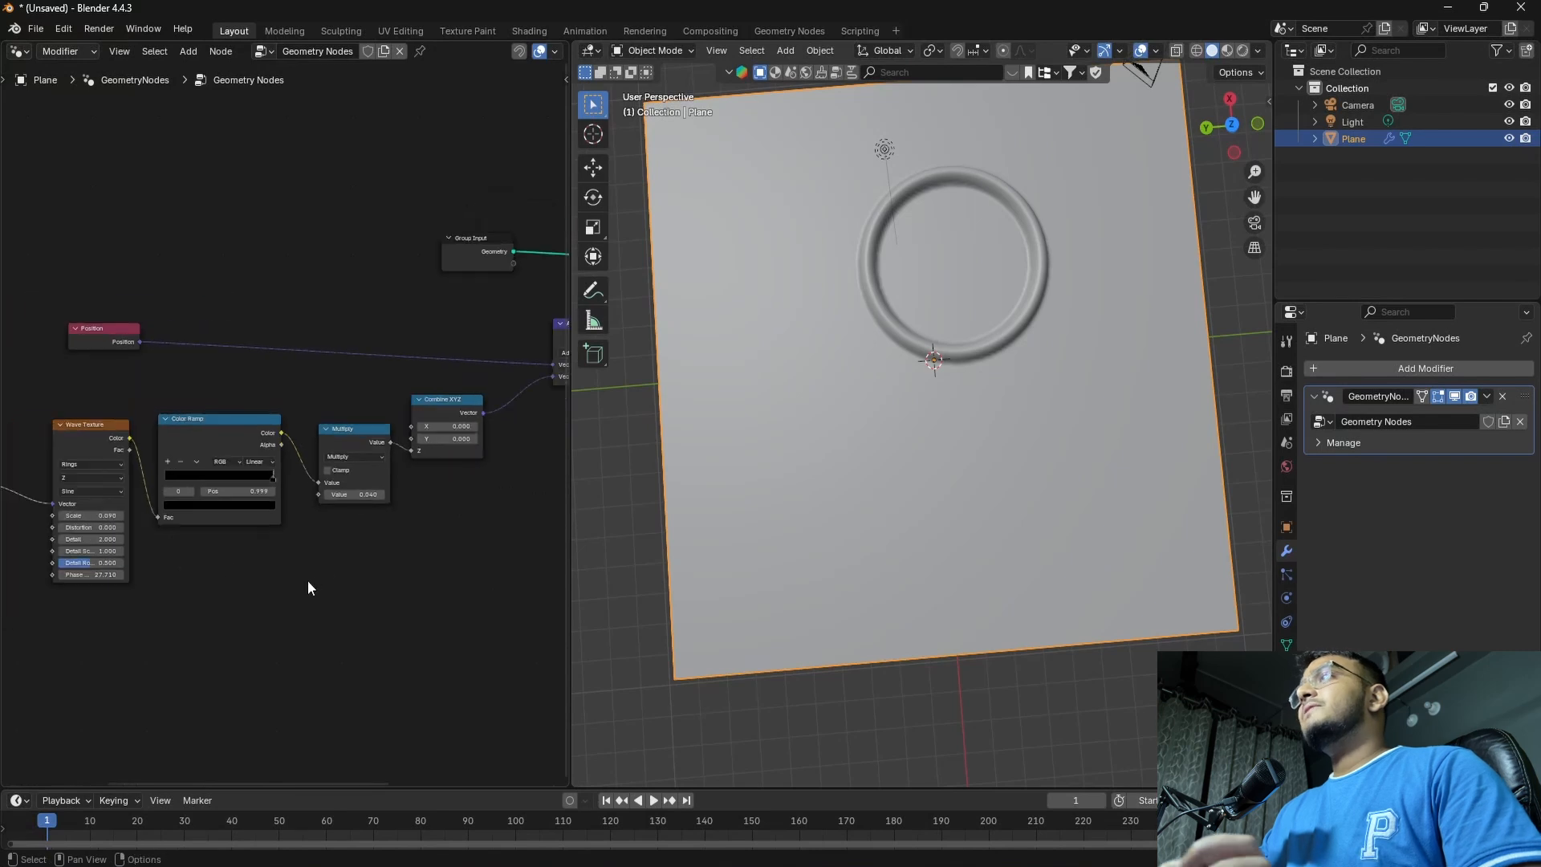
pyautogui.moveTo(875, 484); pyautogui.dragTo(925, 398, button='middle')
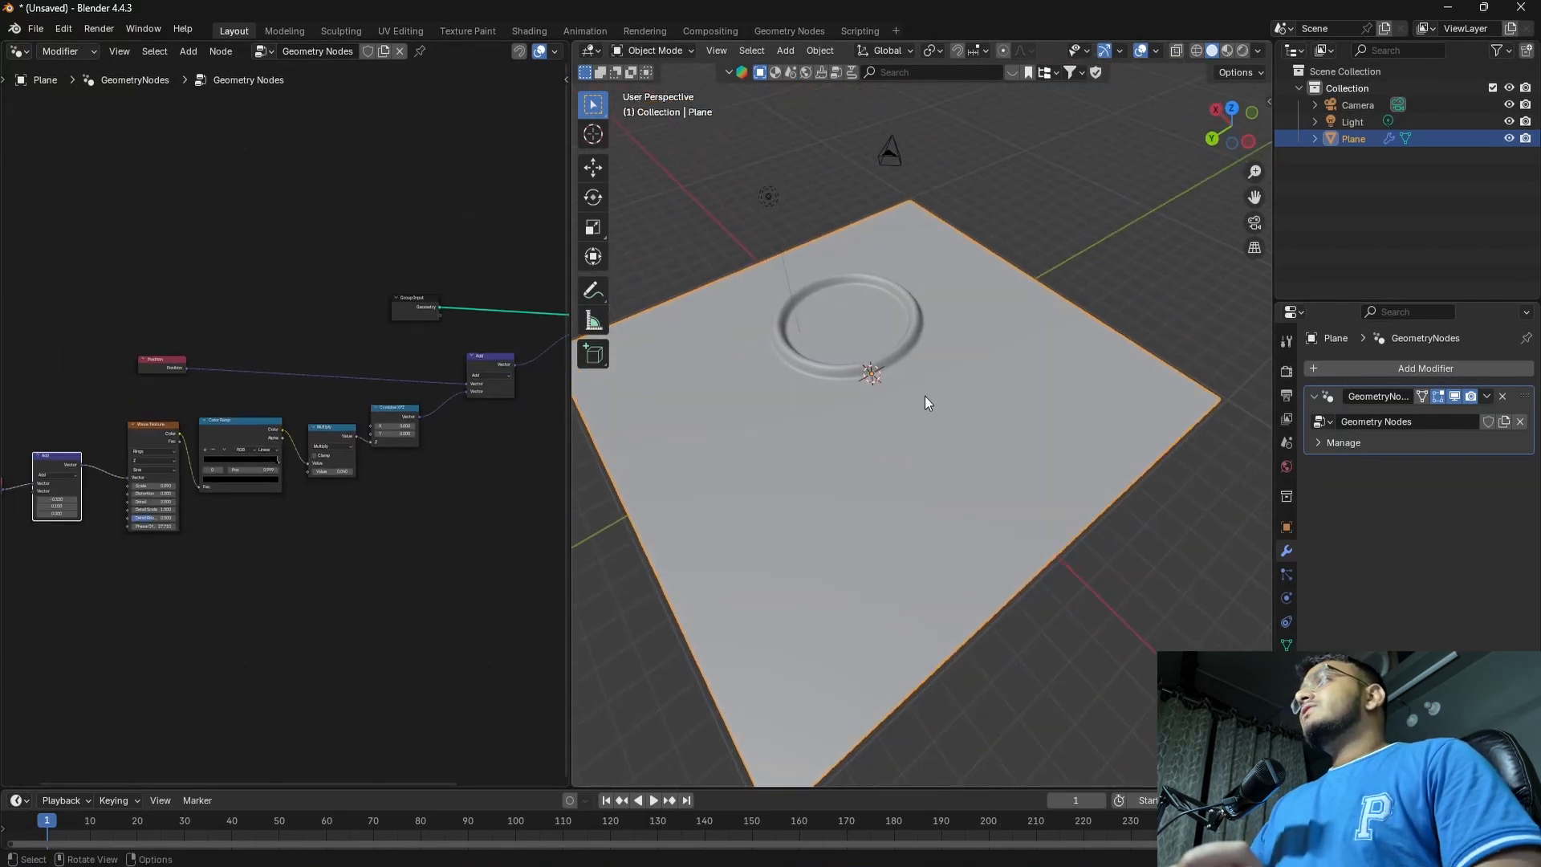
pyautogui.scroll(3, 189, 574)
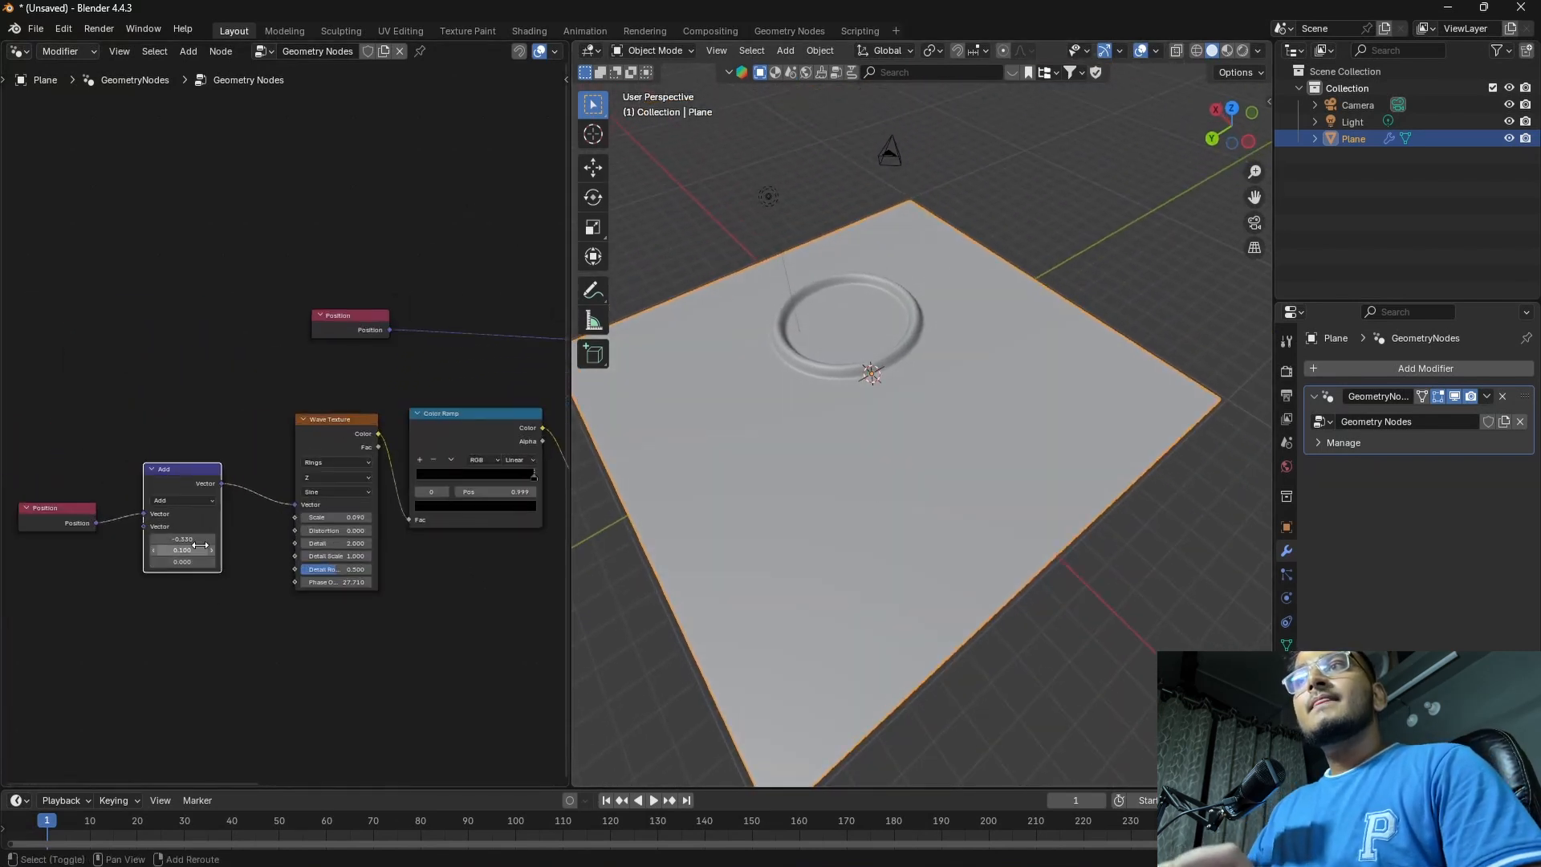
# Set the second vector of the Add node before the Wave Texture to about X 0.02 and Y -0.11, then view the ring closely
pyautogui.moveTo(182, 539); pyautogui.dragTo(215, 538)
pyautogui.click(197, 608)
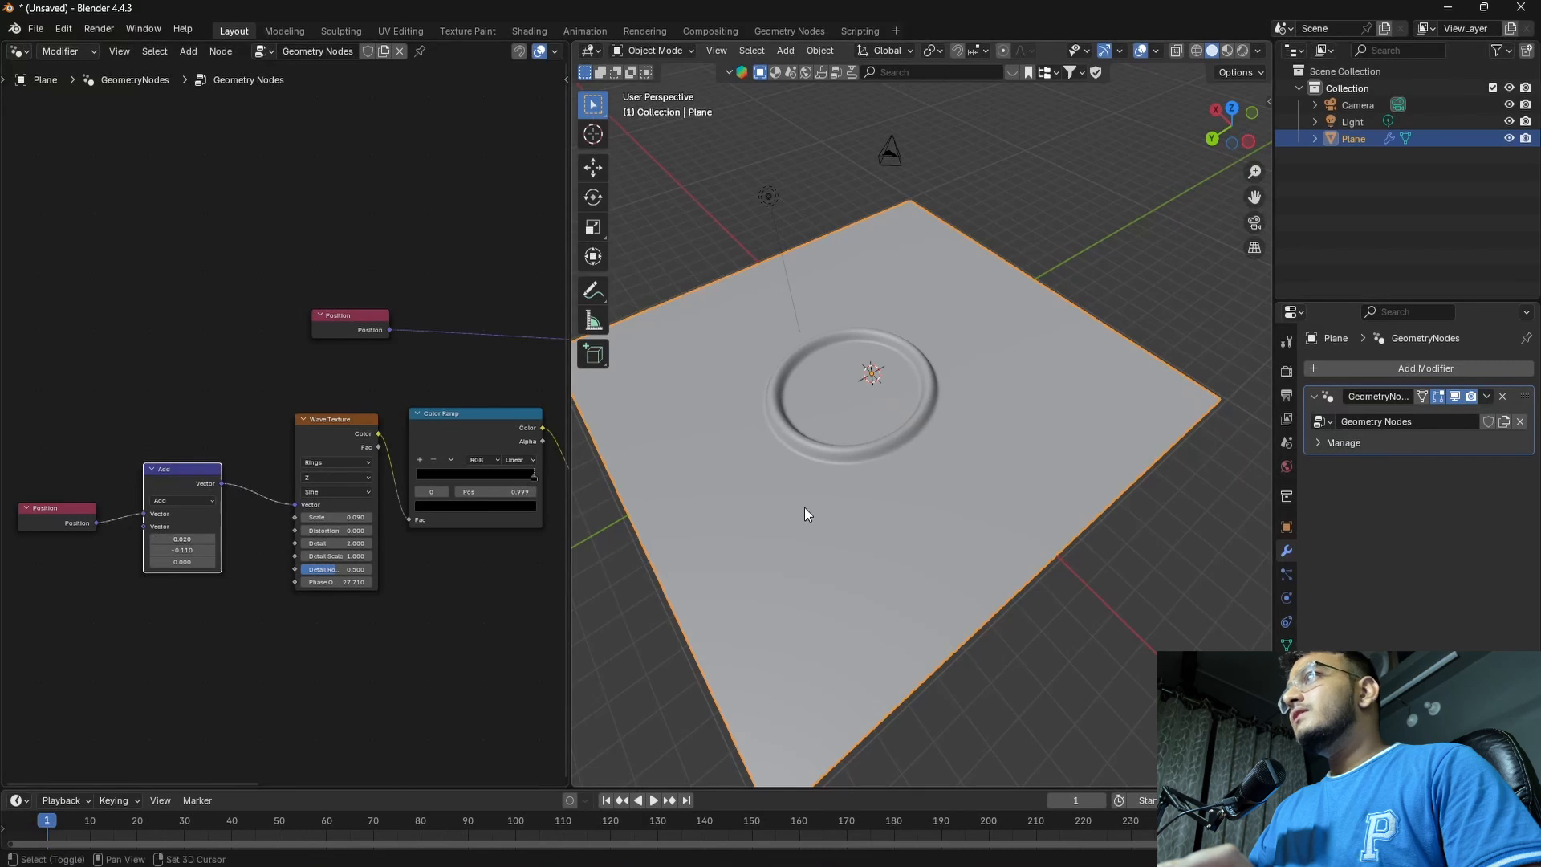
pyautogui.moveTo(804, 507); pyautogui.dragTo(1019, 546, button='middle')
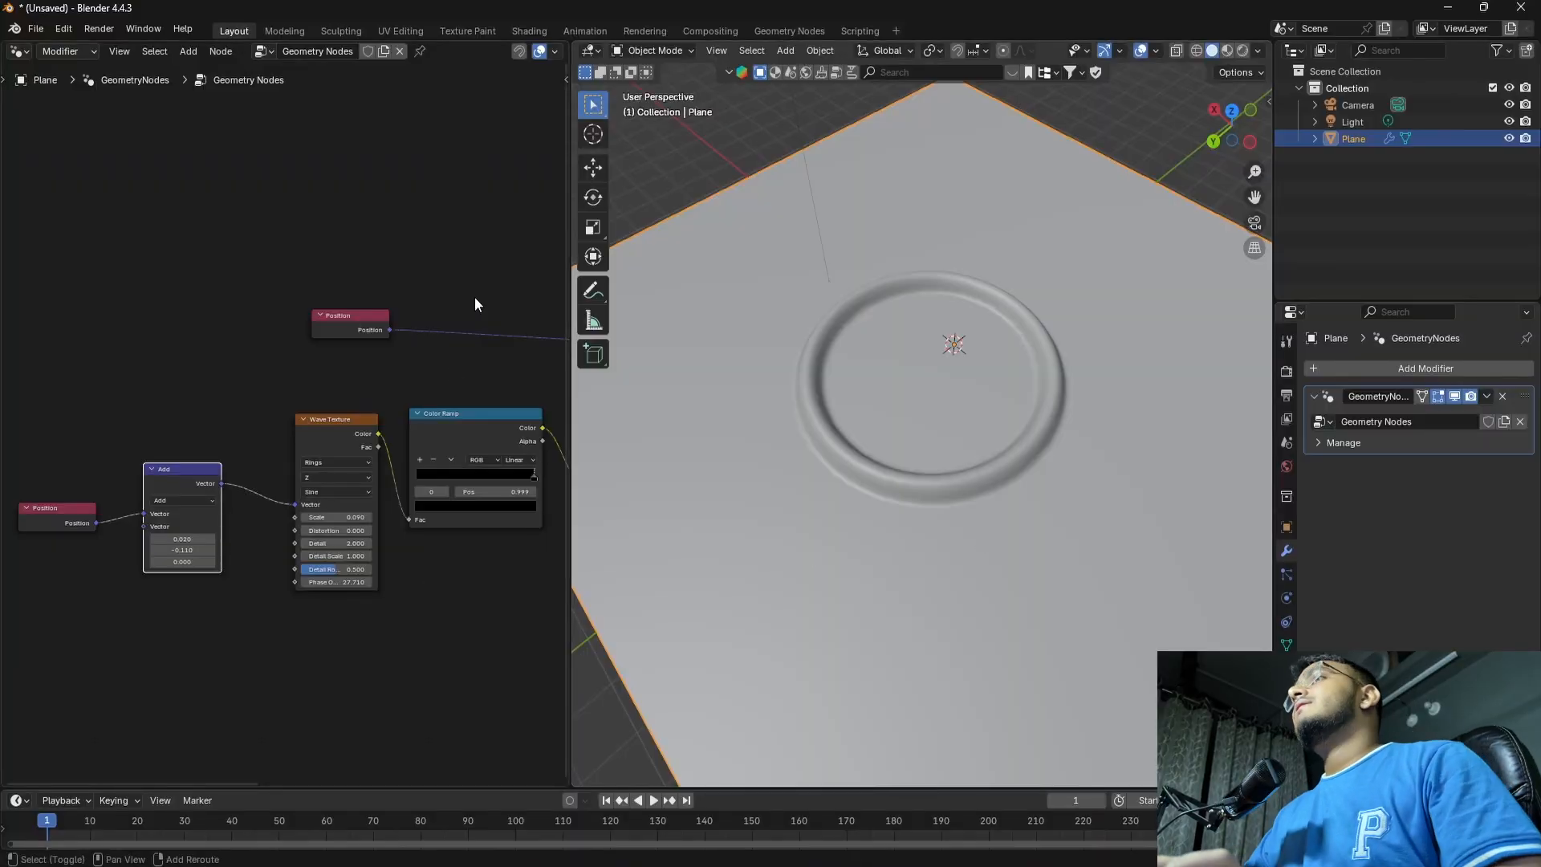
# Add a Noise Texture node in the free space above the Group Input node
pyautogui.moveTo(474, 303)
pyautogui.mouseDown(button='middle')
pyautogui.moveTo(340, 450)
pyautogui.moveTo(372, 453)
pyautogui.moveTo(258, 540)
pyautogui.mouseUp(button='middle')
pyautogui.scroll(-2, 321, 486)
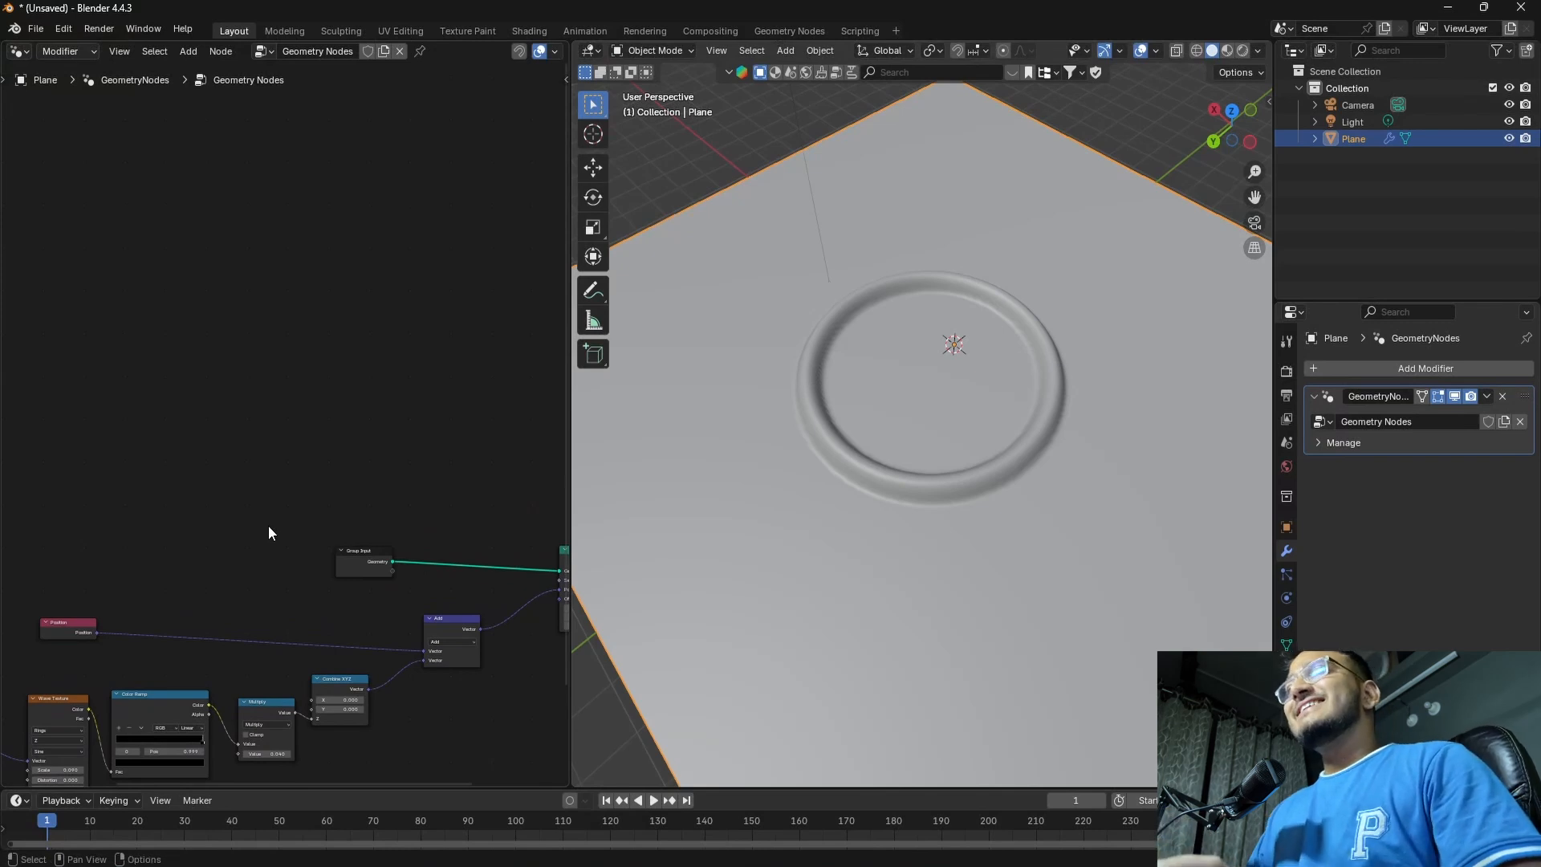
pyautogui.hotkey('shift', 'a')
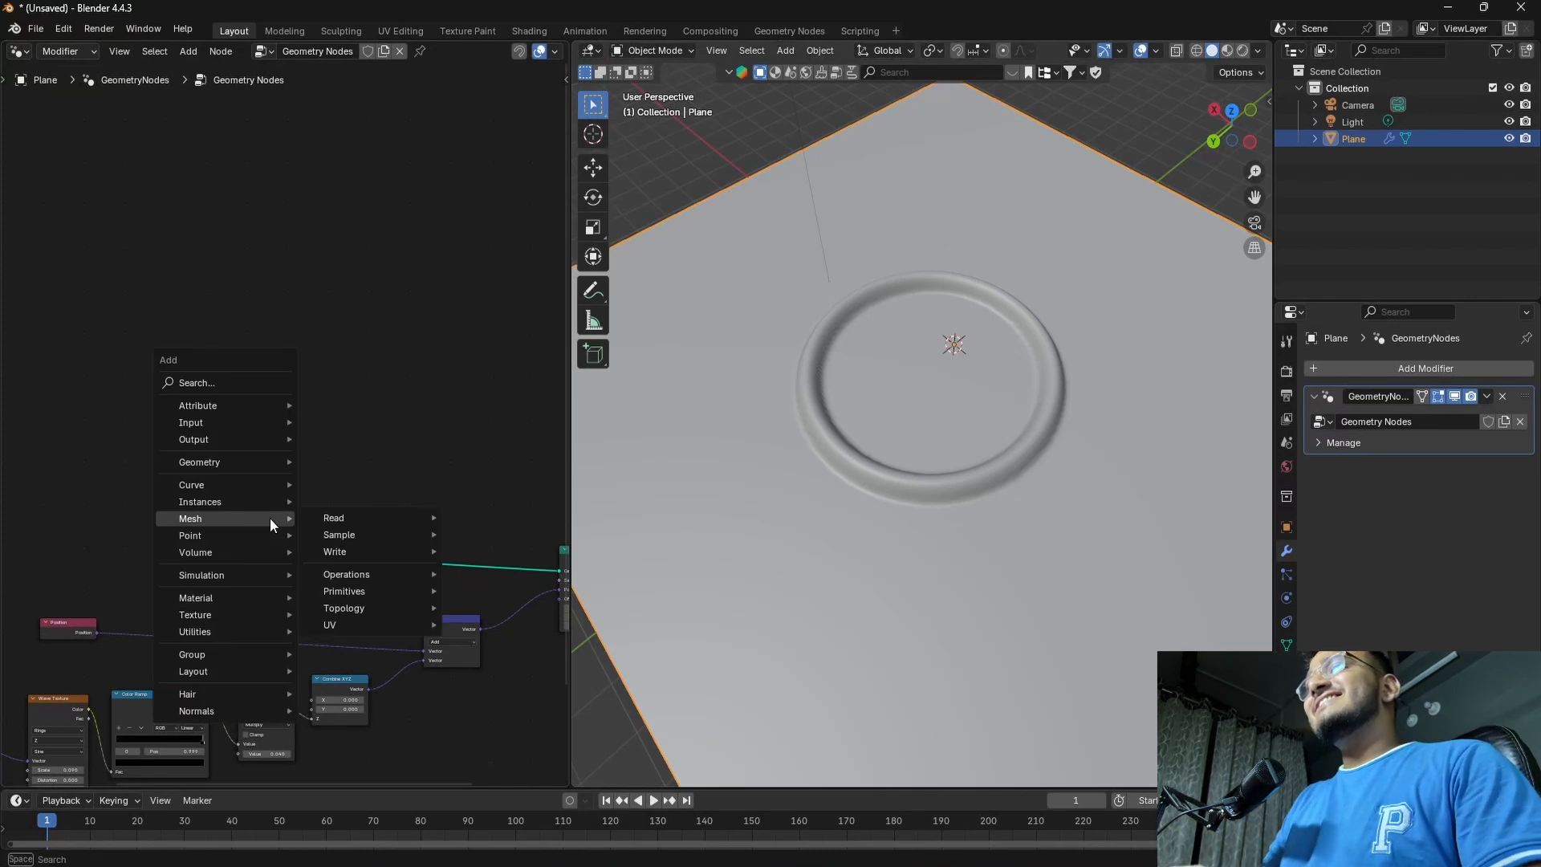
pyautogui.write('NOI')
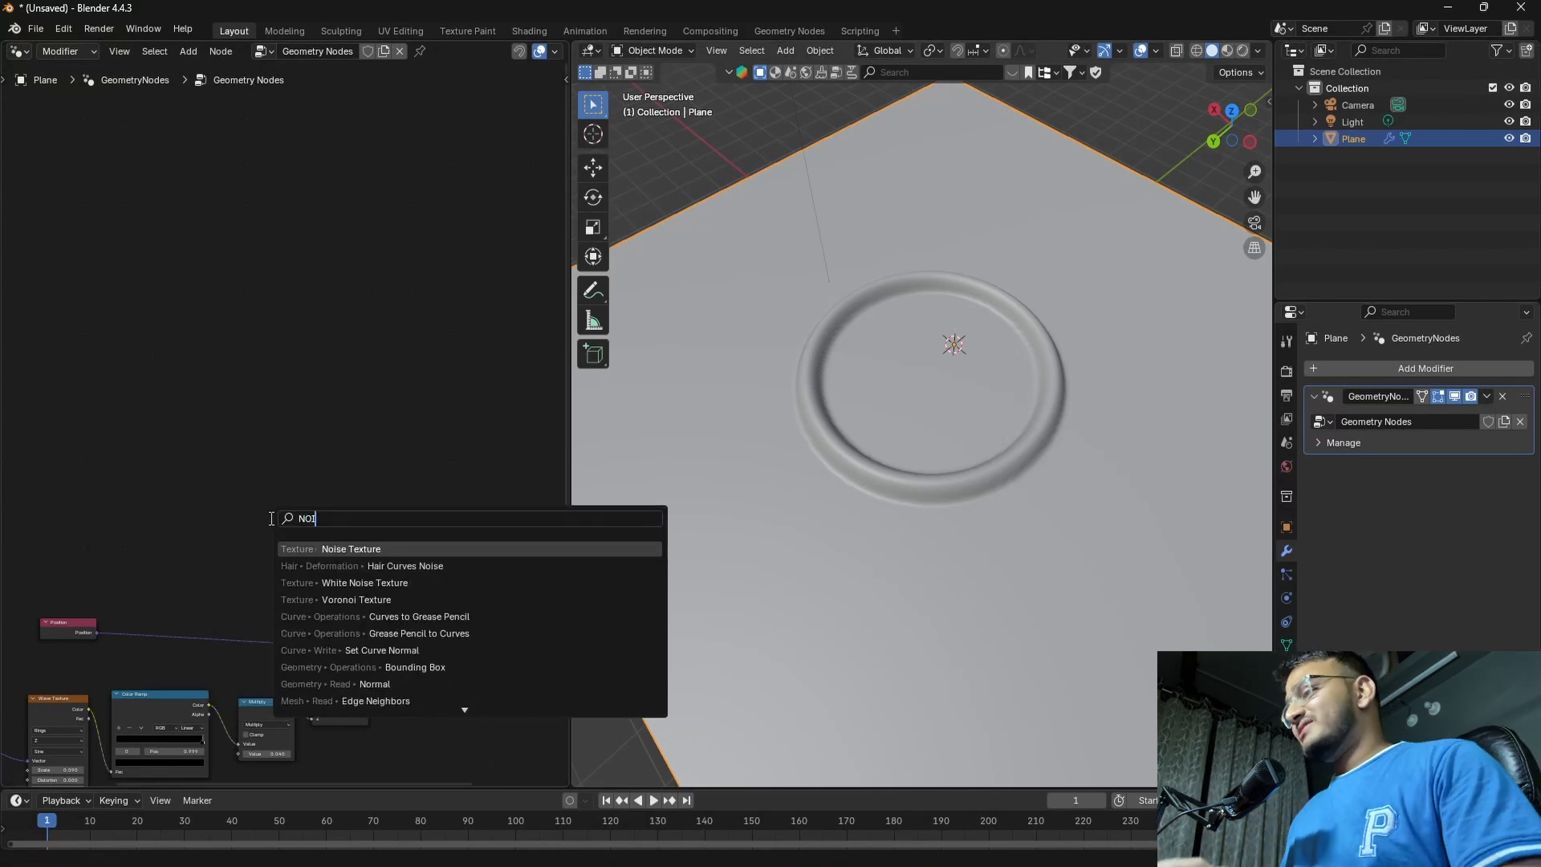
pyautogui.press('Return')
pyautogui.click(291, 380)
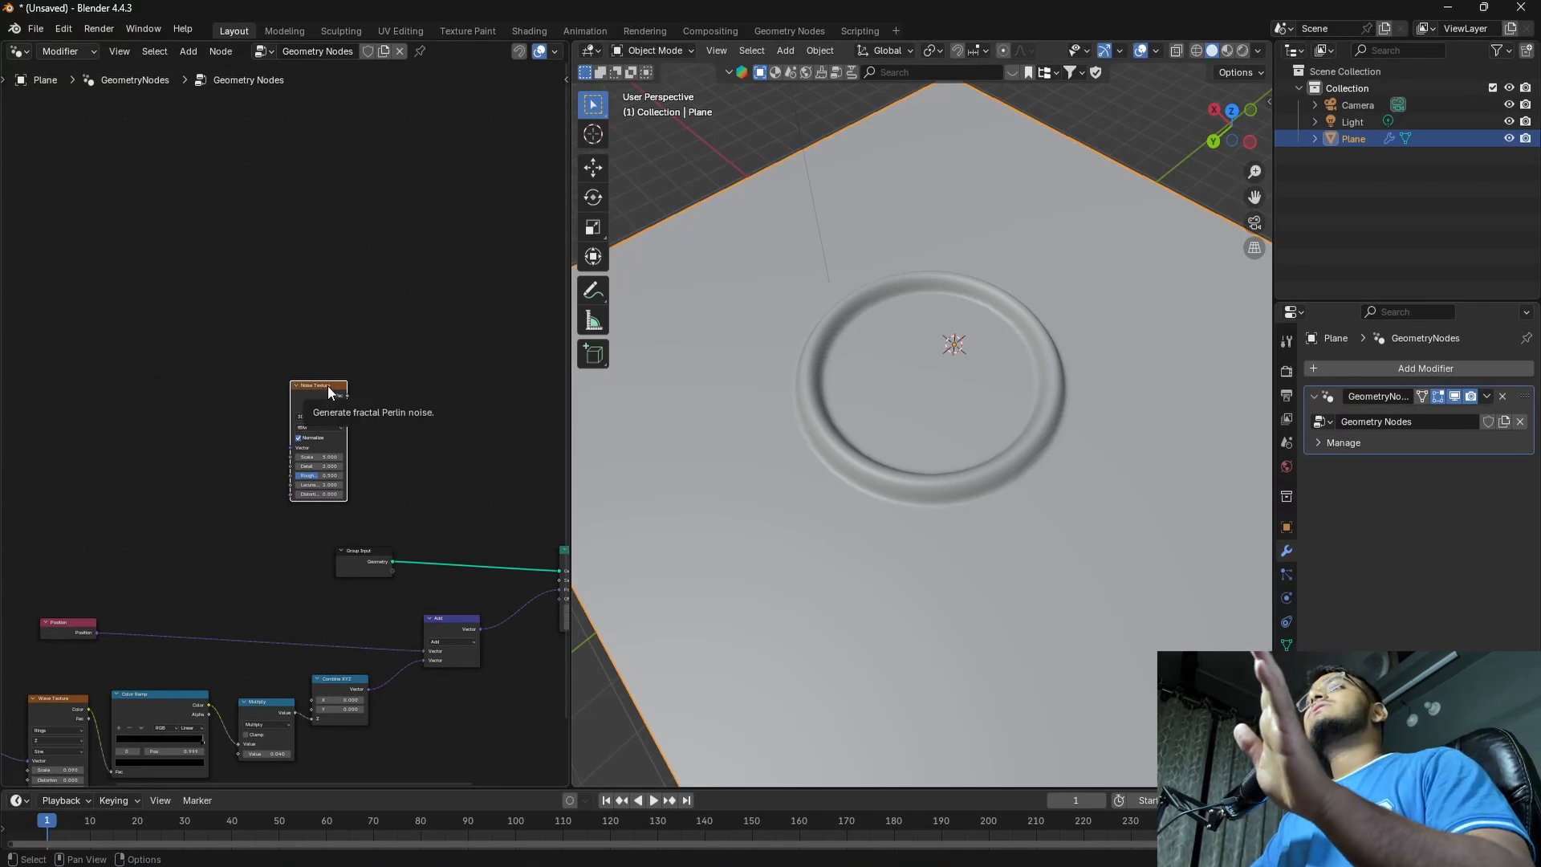
# Add a Combine XYZ node just after the Noise Texture node
pyautogui.moveTo(432, 458); pyautogui.dragTo(313, 455, button='middle')
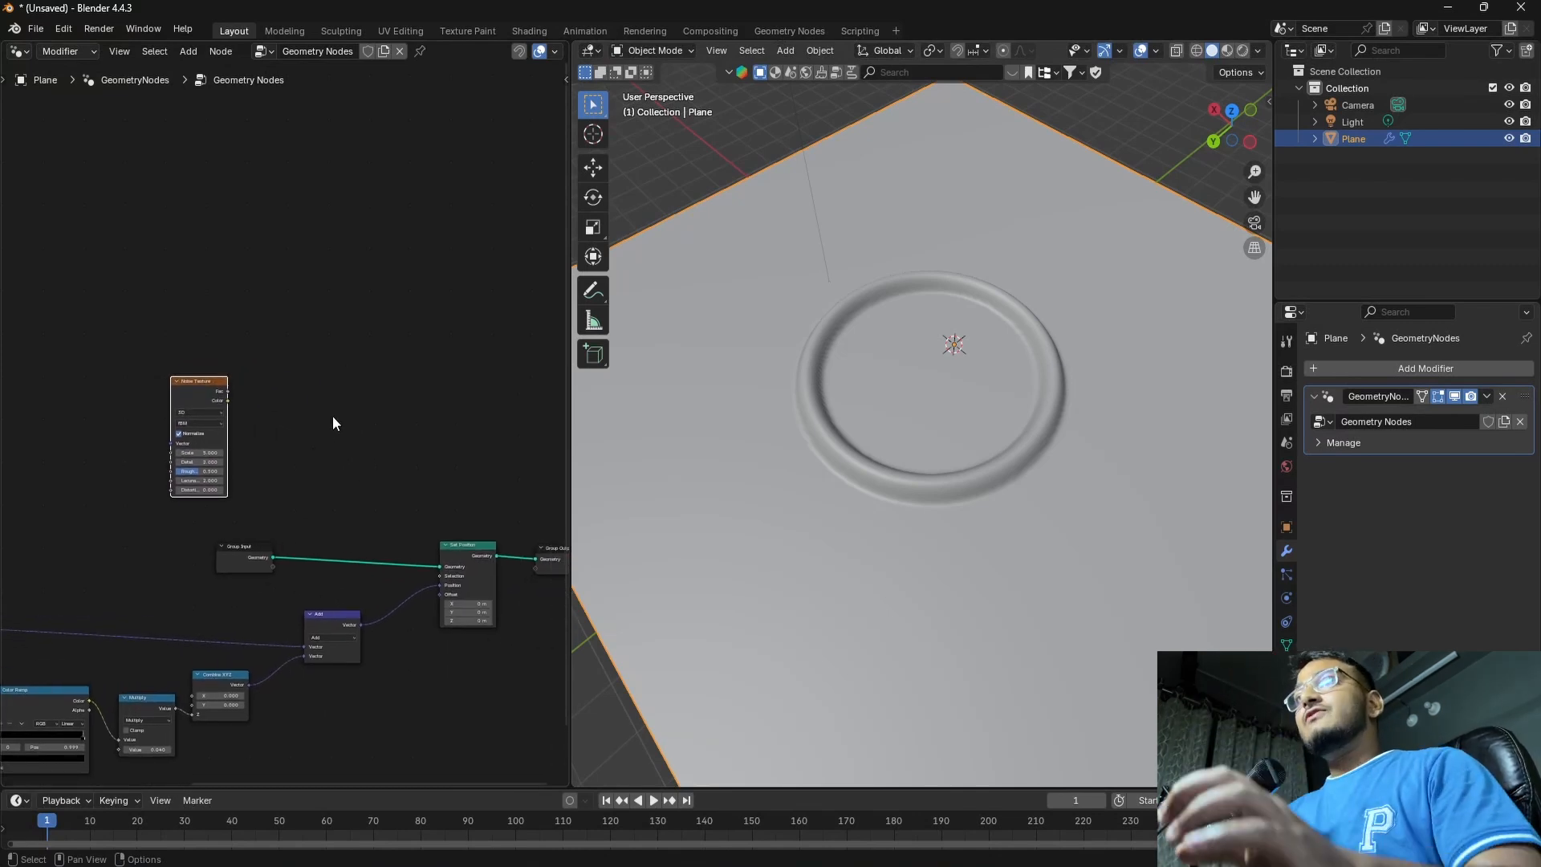
pyautogui.hotkey('shift', 'a')
pyautogui.write('c')
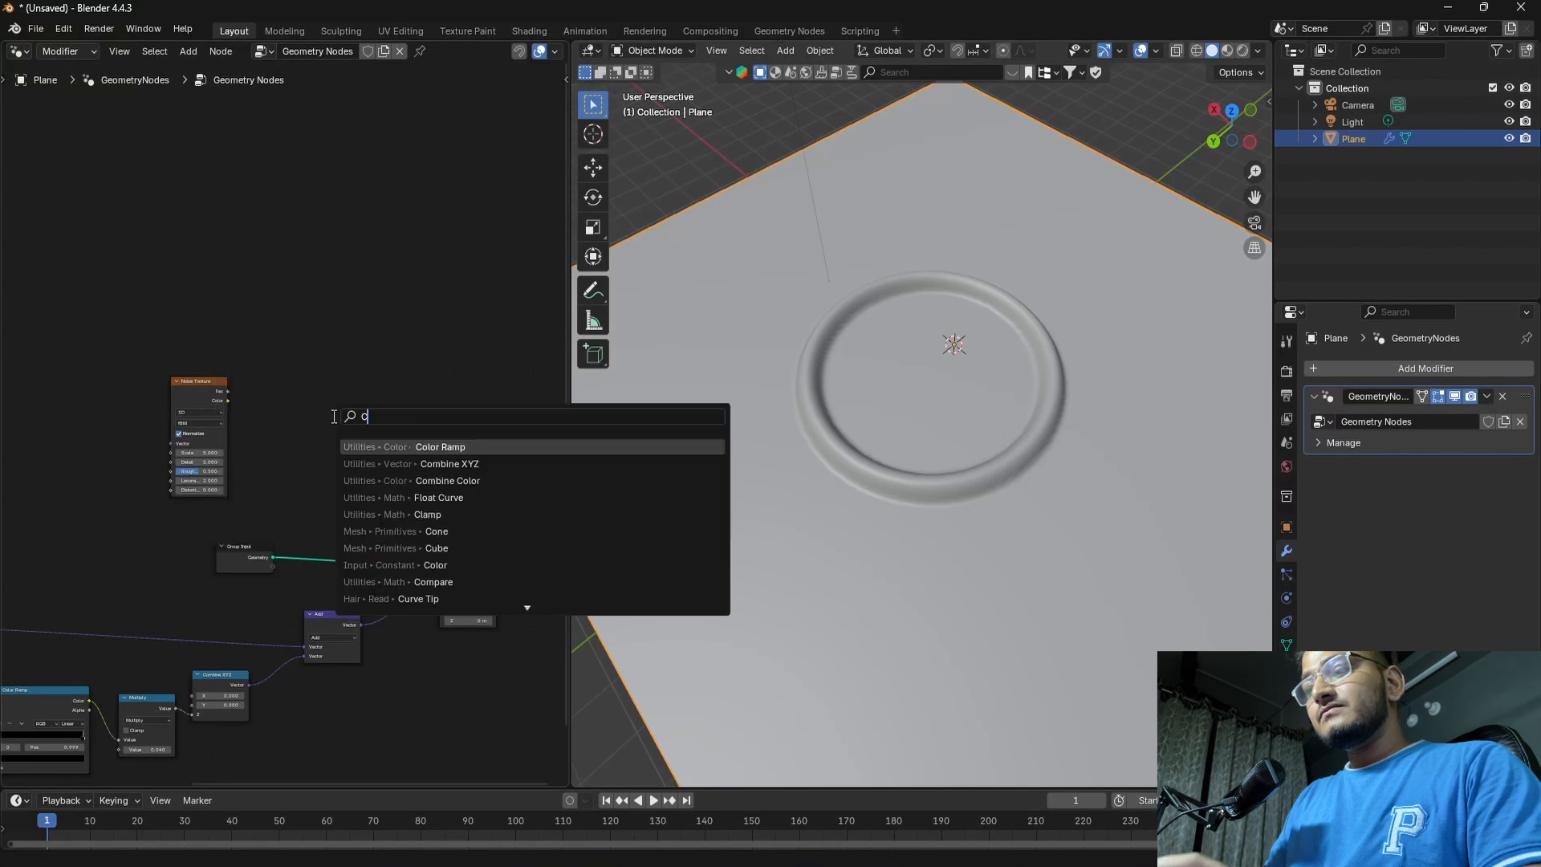
pyautogui.write('om')
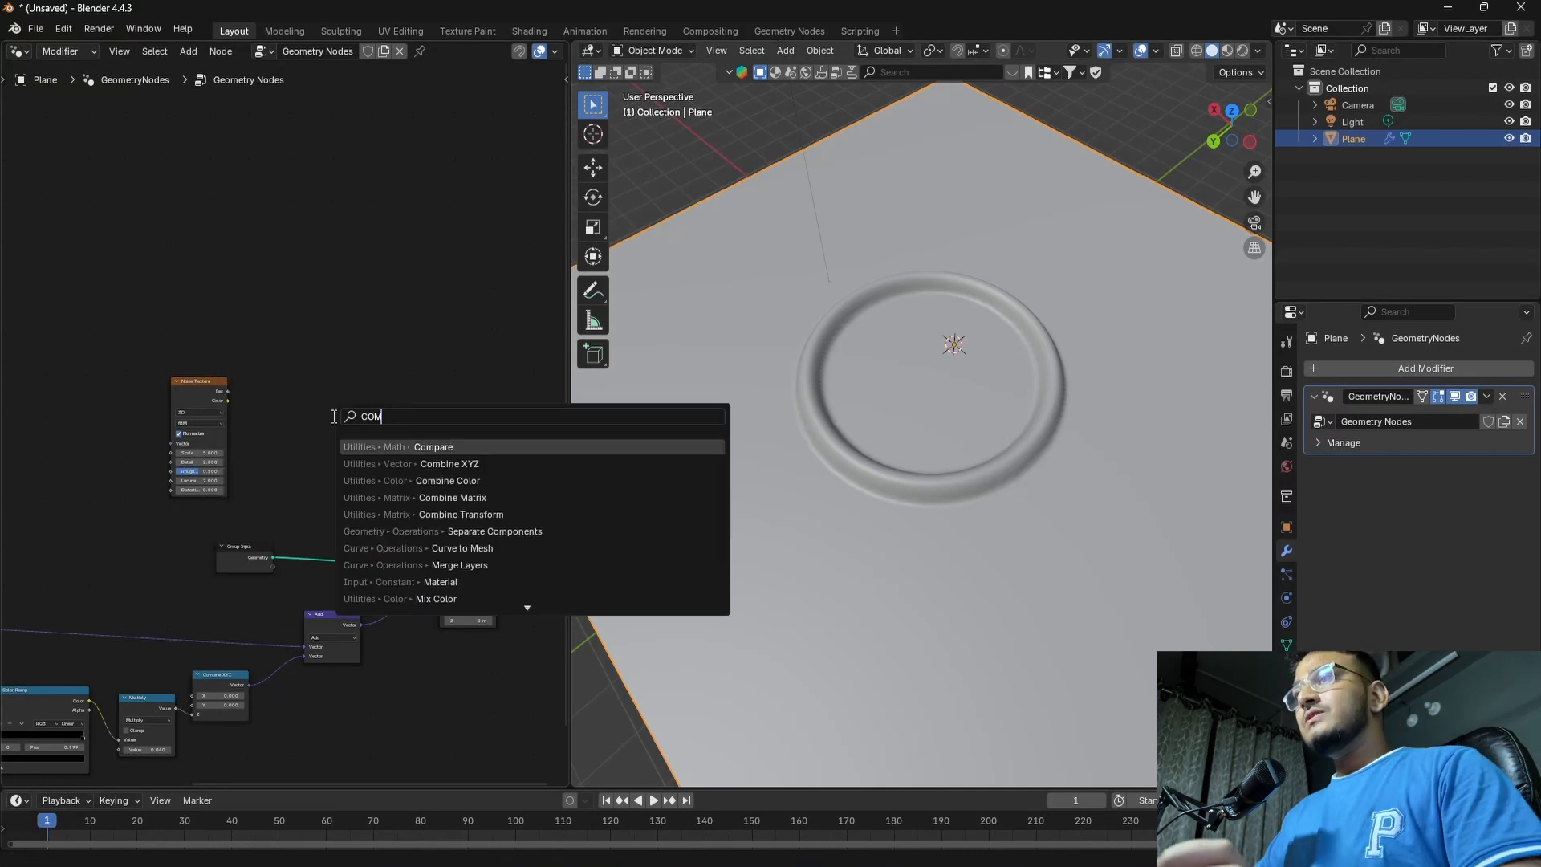
pyautogui.click(443, 465)
pyautogui.click(286, 404)
# Add a Vector Math node after the new Combine XYZ node
pyautogui.hotkey('shift', 'a')
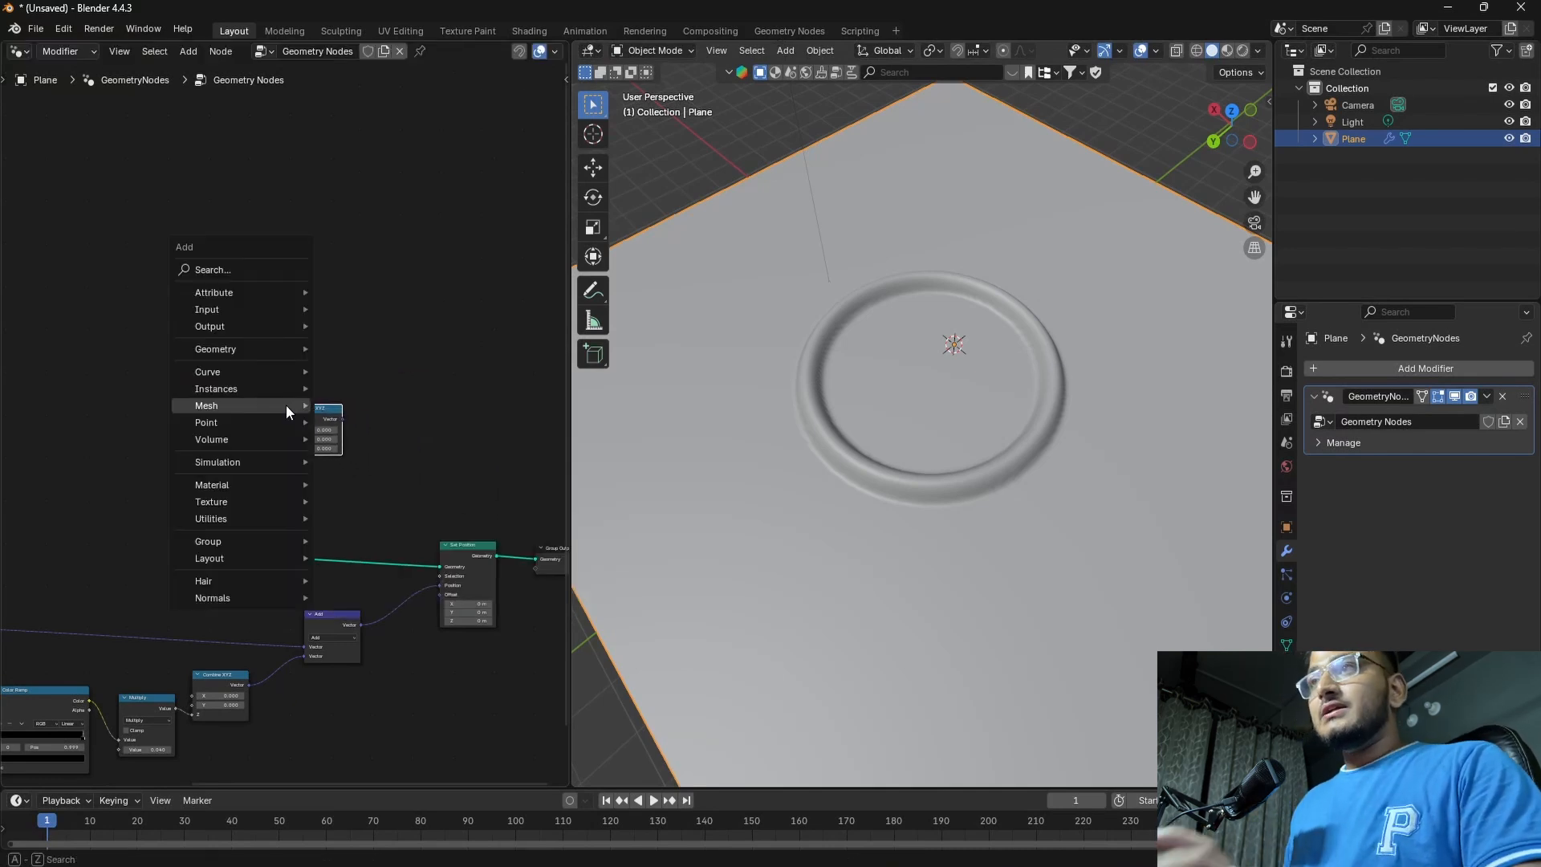
pyautogui.write('VECT')
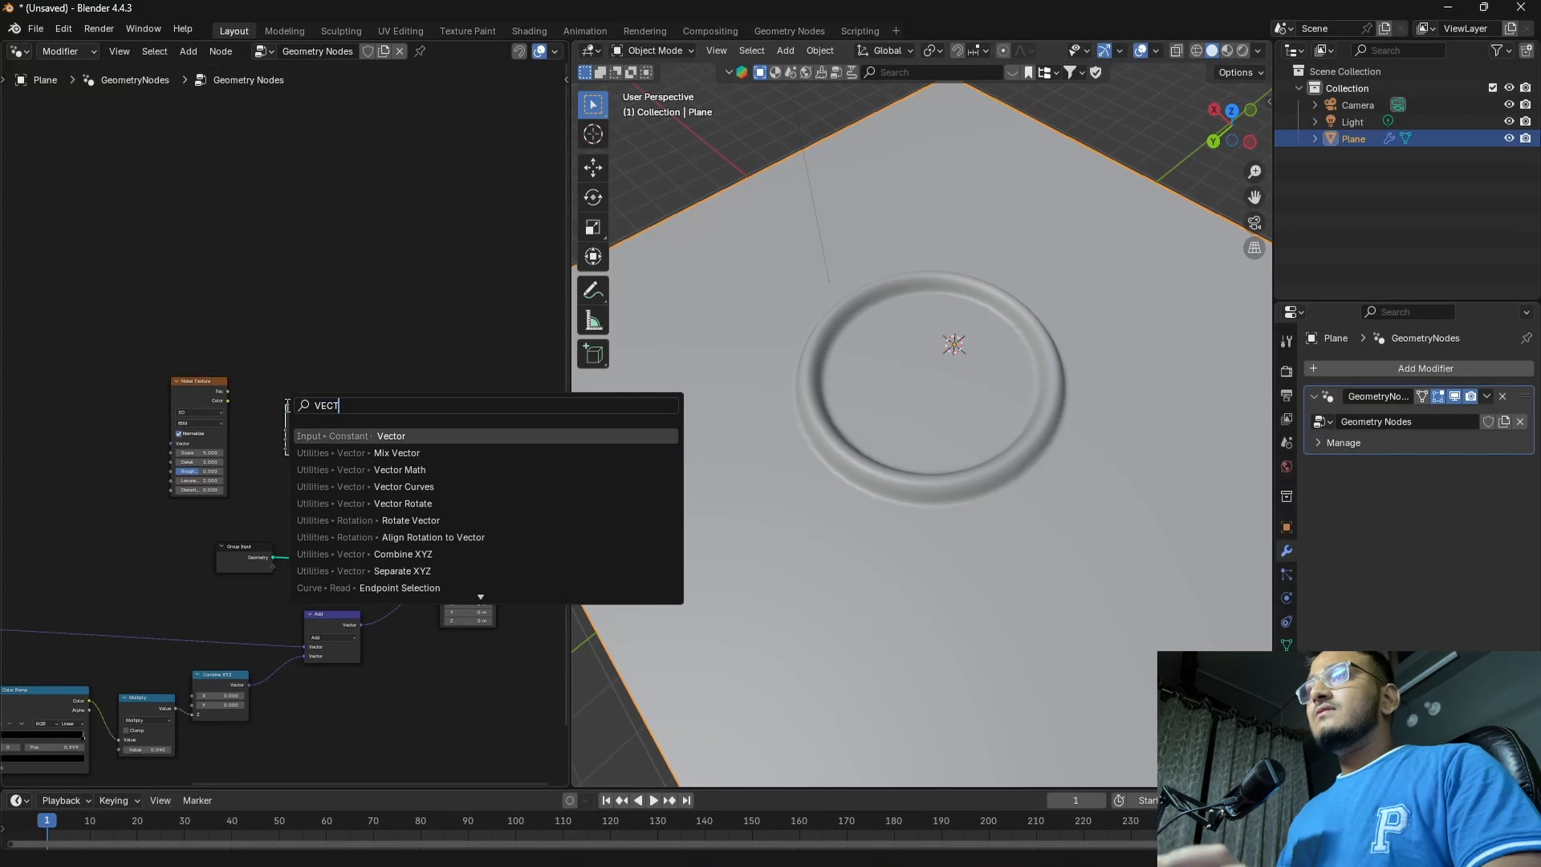
pyautogui.click(407, 470)
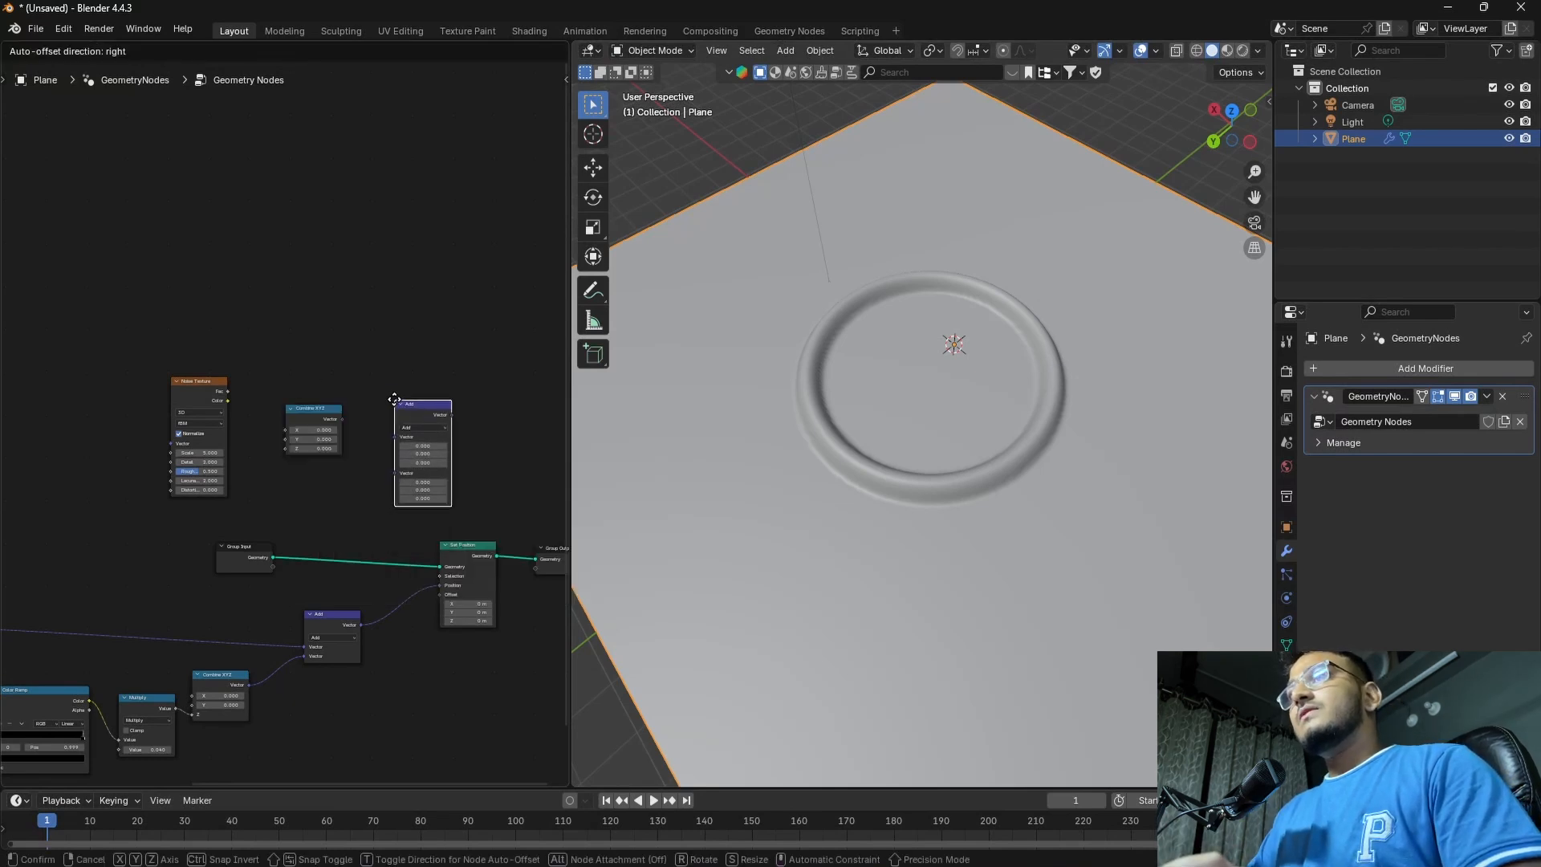
pyautogui.click(394, 399)
# Connect the Noise Texture's Fac through Combine XYZ's Z into the new Vector Math node, and set its operation to Multiply
pyautogui.moveTo(228, 395); pyautogui.dragTo(400, 447)
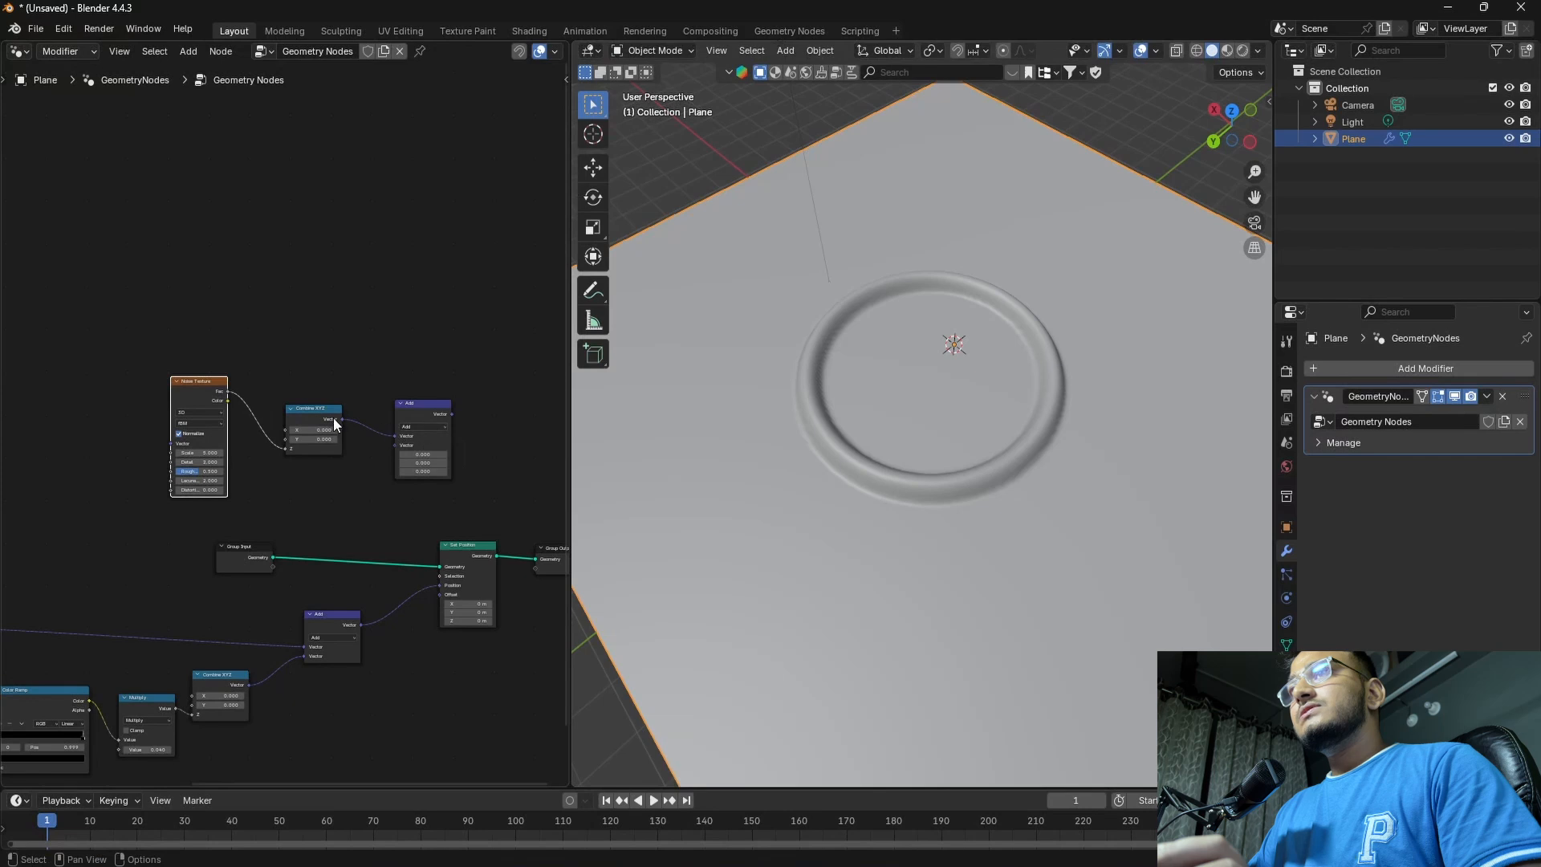
pyautogui.click(410, 426)
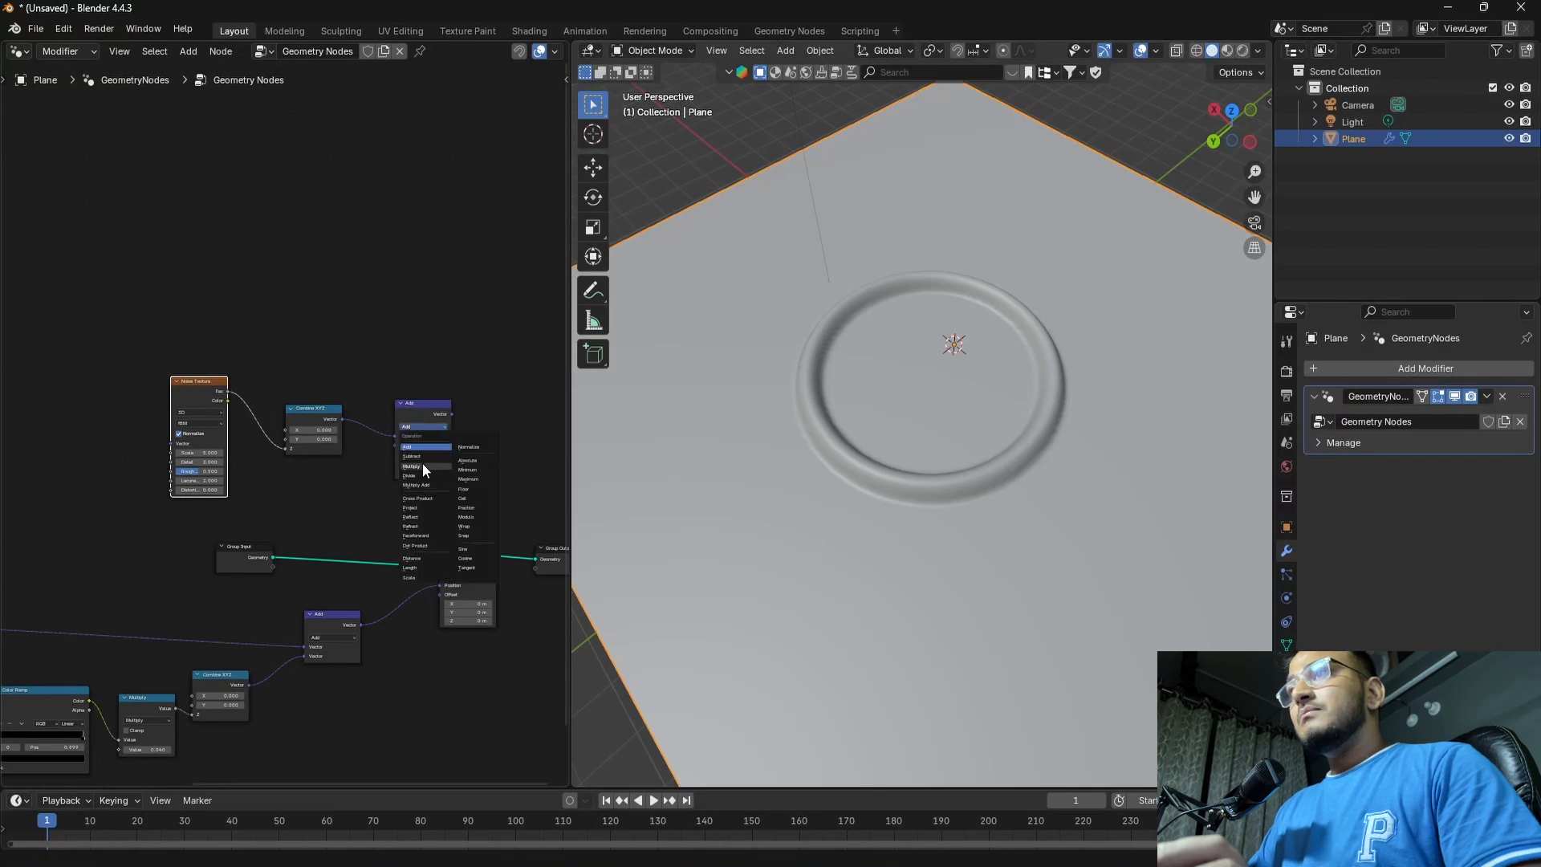
pyautogui.click(422, 465)
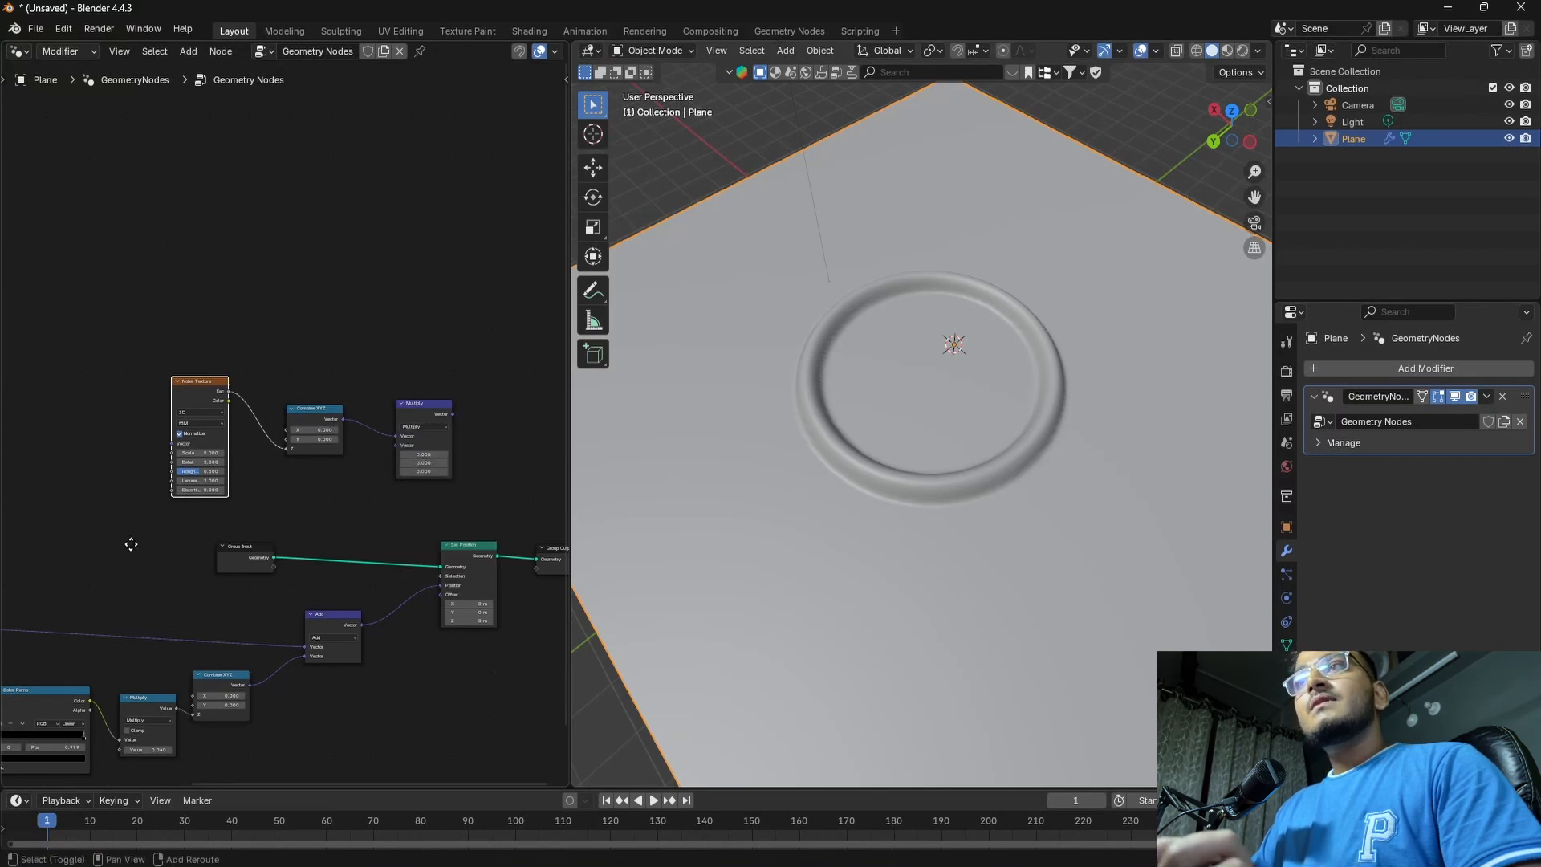
# Connect the Position node that feeds the final Add node to the Noise Texture's Vector input as well
pyautogui.moveTo(128, 543); pyautogui.dragTo(306, 538, button='middle')
pyautogui.scroll(-1, 306, 538)
pyautogui.keyDown('shift'); pyautogui.click(146, 584); pyautogui.keyUp('shift')
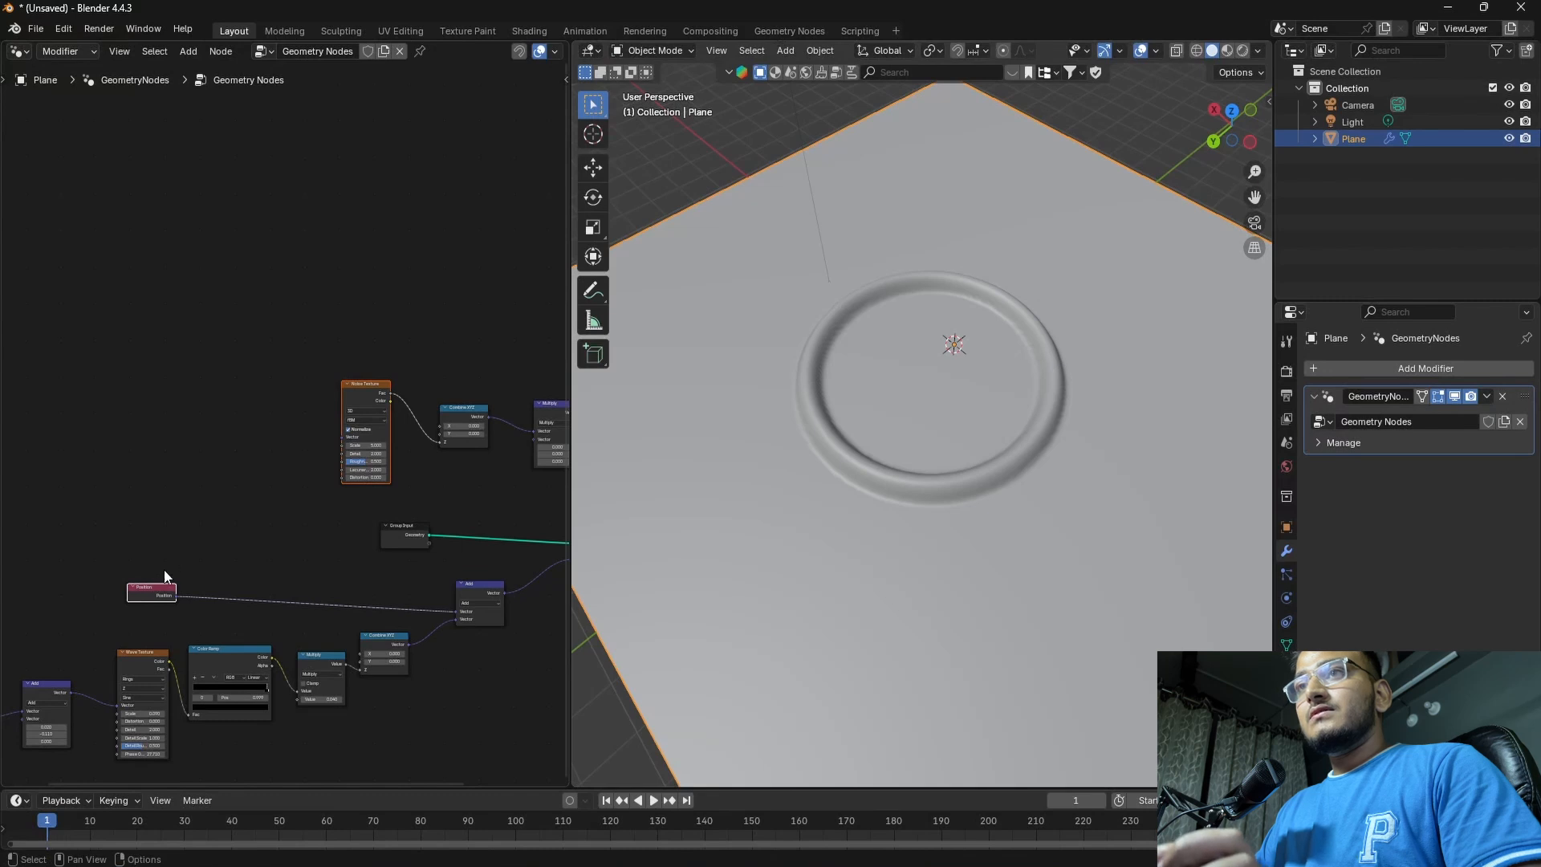
pyautogui.click(160, 590)
pyautogui.moveTo(158, 589); pyautogui.dragTo(342, 437)
# Connect the vector Multiply node's output to the Set Position node's Offset input
pyautogui.moveTo(477, 488); pyautogui.dragTo(192, 484, button='middle')
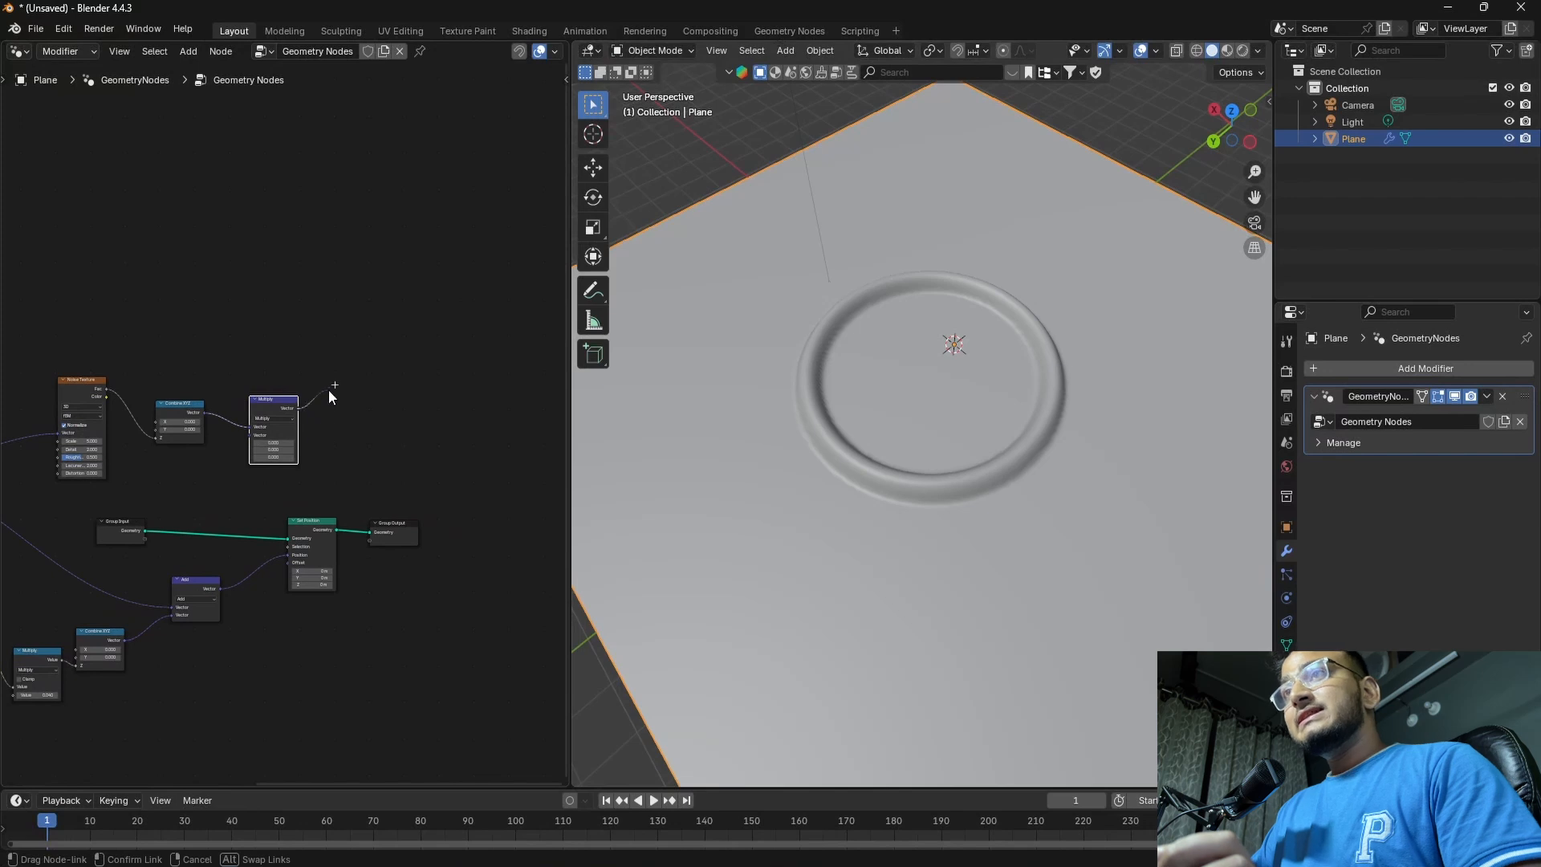
pyautogui.moveTo(321, 435); pyautogui.dragTo(329, 537)
pyautogui.scroll(3, 120, 504)
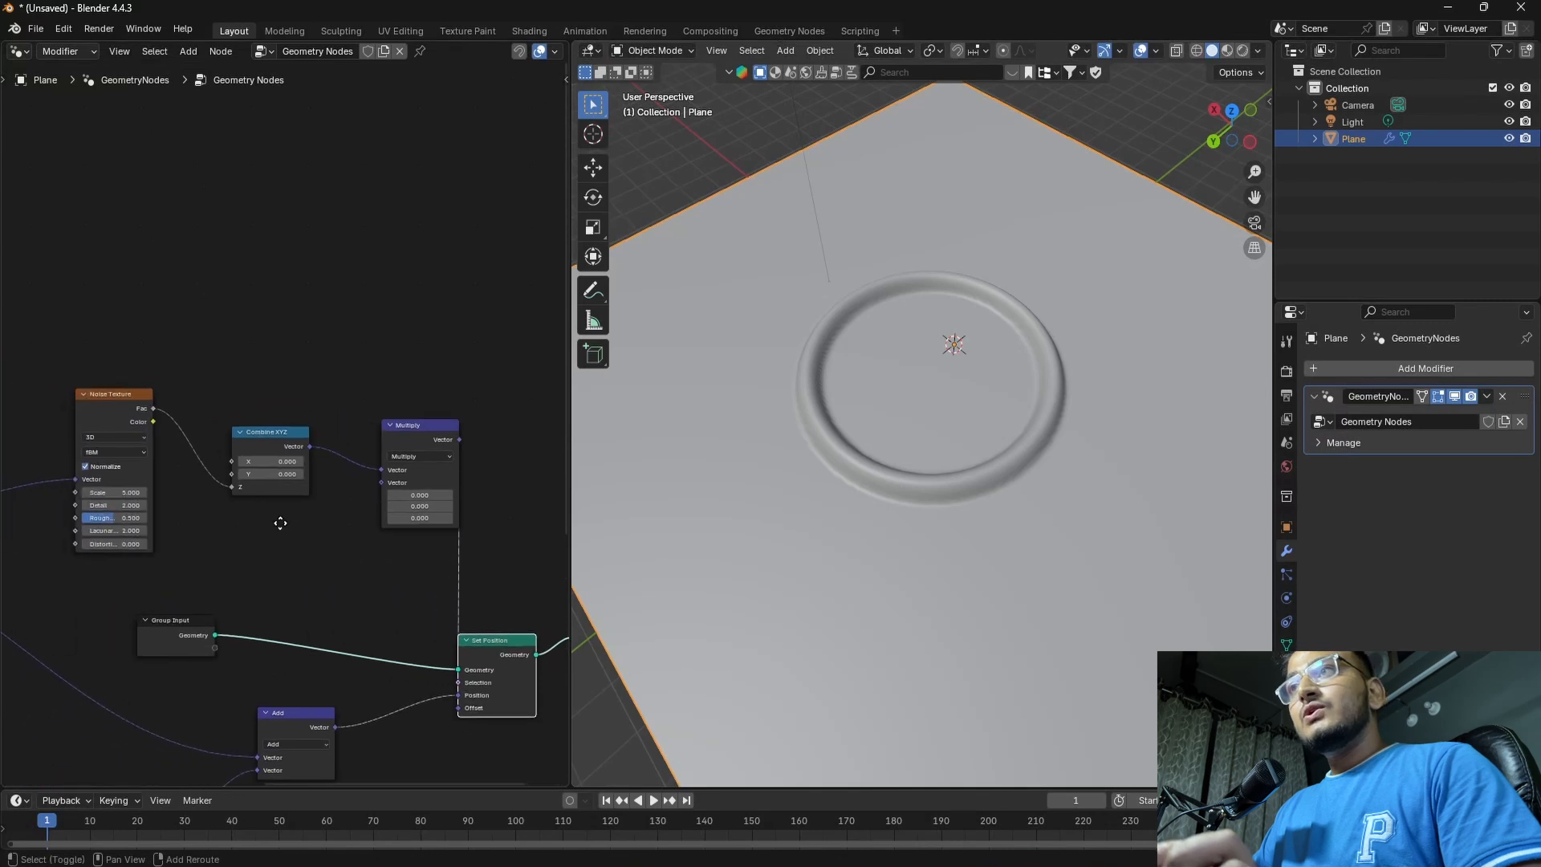
# Set all three components of the vector Multiply node's second vector to 1
pyautogui.scroll(1, 361, 521)
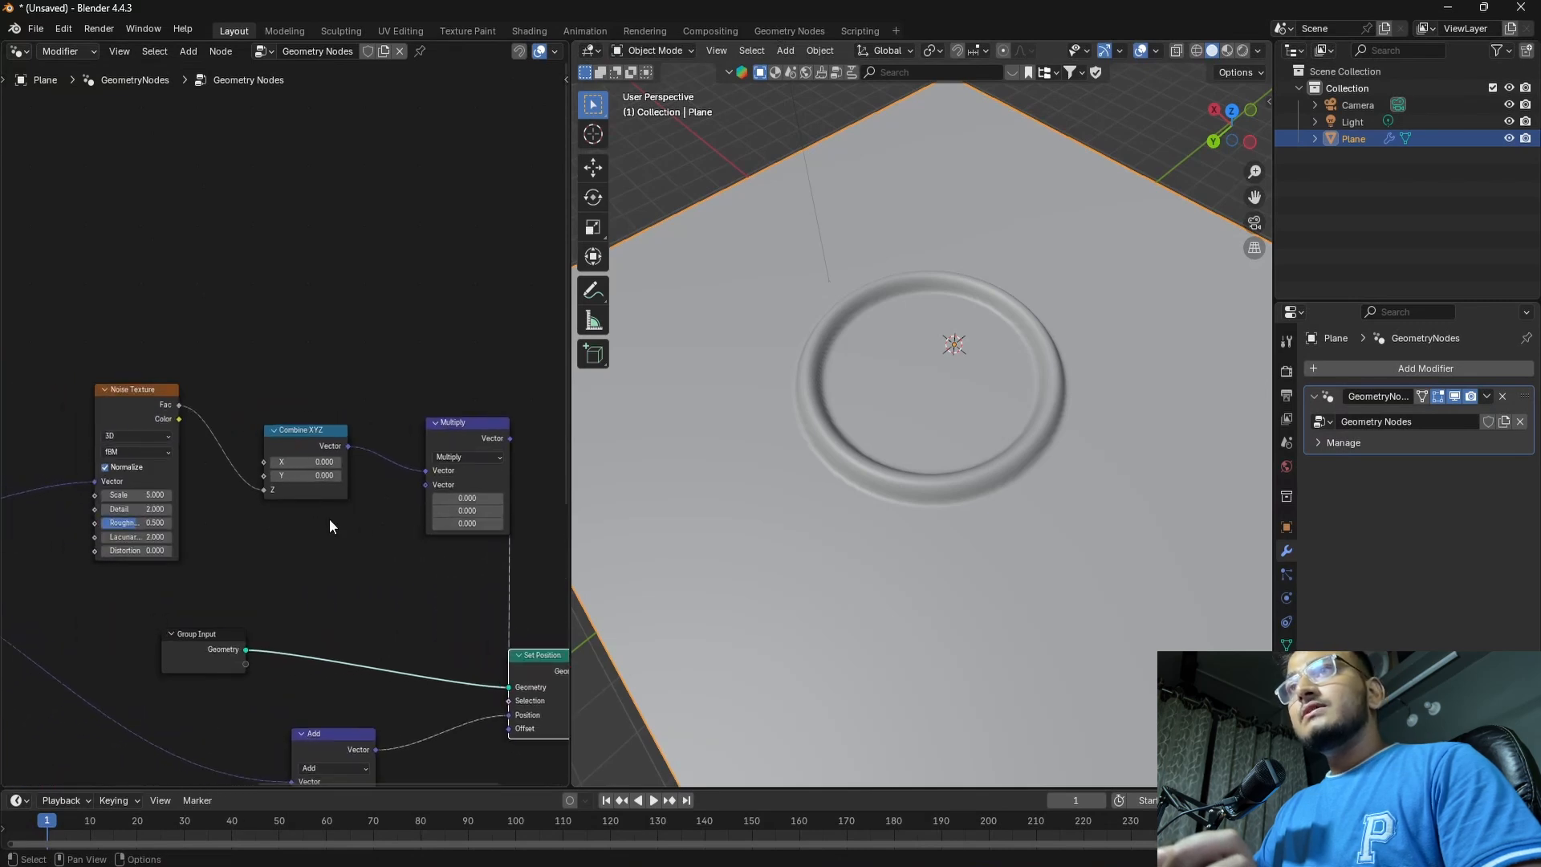
pyautogui.moveTo(472, 498); pyautogui.dragTo(466, 493)
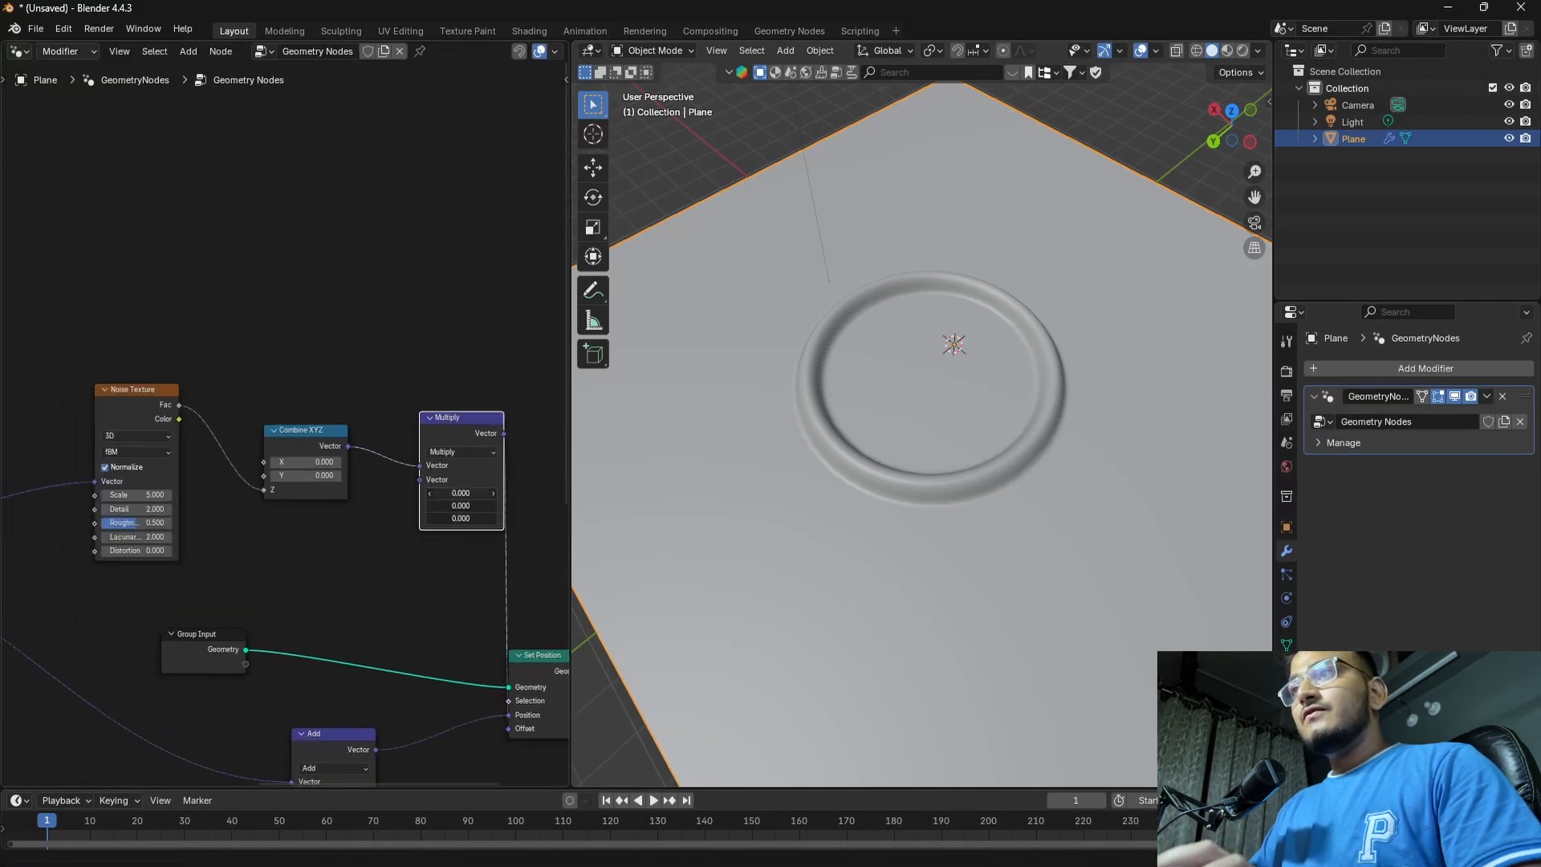
pyautogui.press('Return')
# Examine the noise displacement across the plane from a lower angle, both up close and from farther away
pyautogui.scroll(-4, 859, 443)
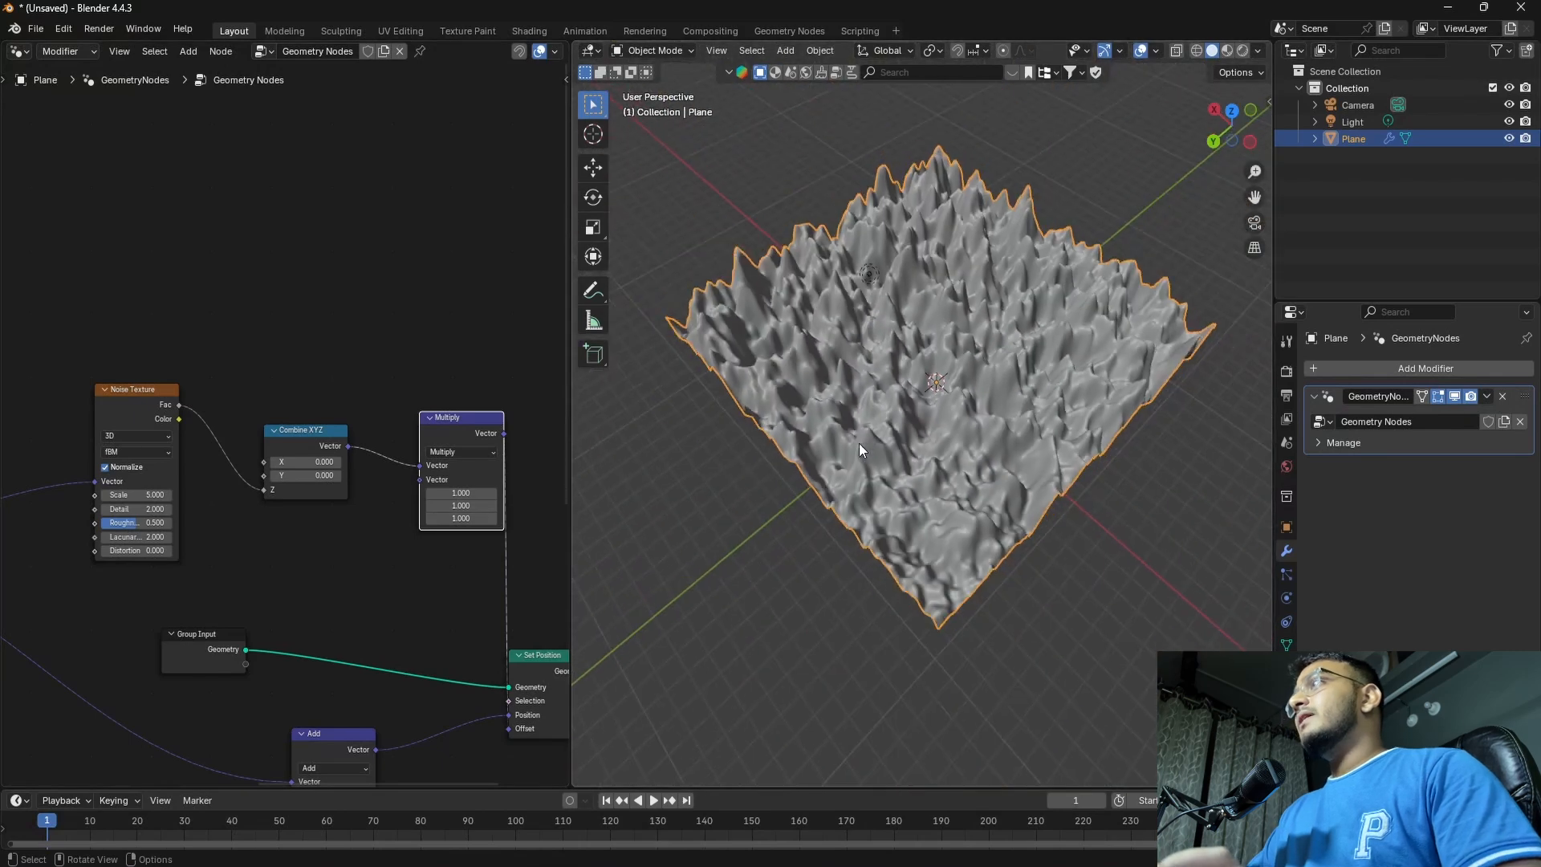
pyautogui.moveTo(858, 443); pyautogui.dragTo(932, 379, button='middle')
pyautogui.scroll(3, 860, 429)
pyautogui.moveTo(860, 428); pyautogui.dragTo(984, 467, button='middle')
pyautogui.scroll(-3, 956, 496)
pyautogui.keyDown('shift'); pyautogui.scroll(1, 277, 528); pyautogui.keyUp('shift')
pyautogui.keyDown('shift'); pyautogui.scroll(1, 277, 527); pyautogui.keyUp('shift')
pyautogui.scroll(4, 878, 464)
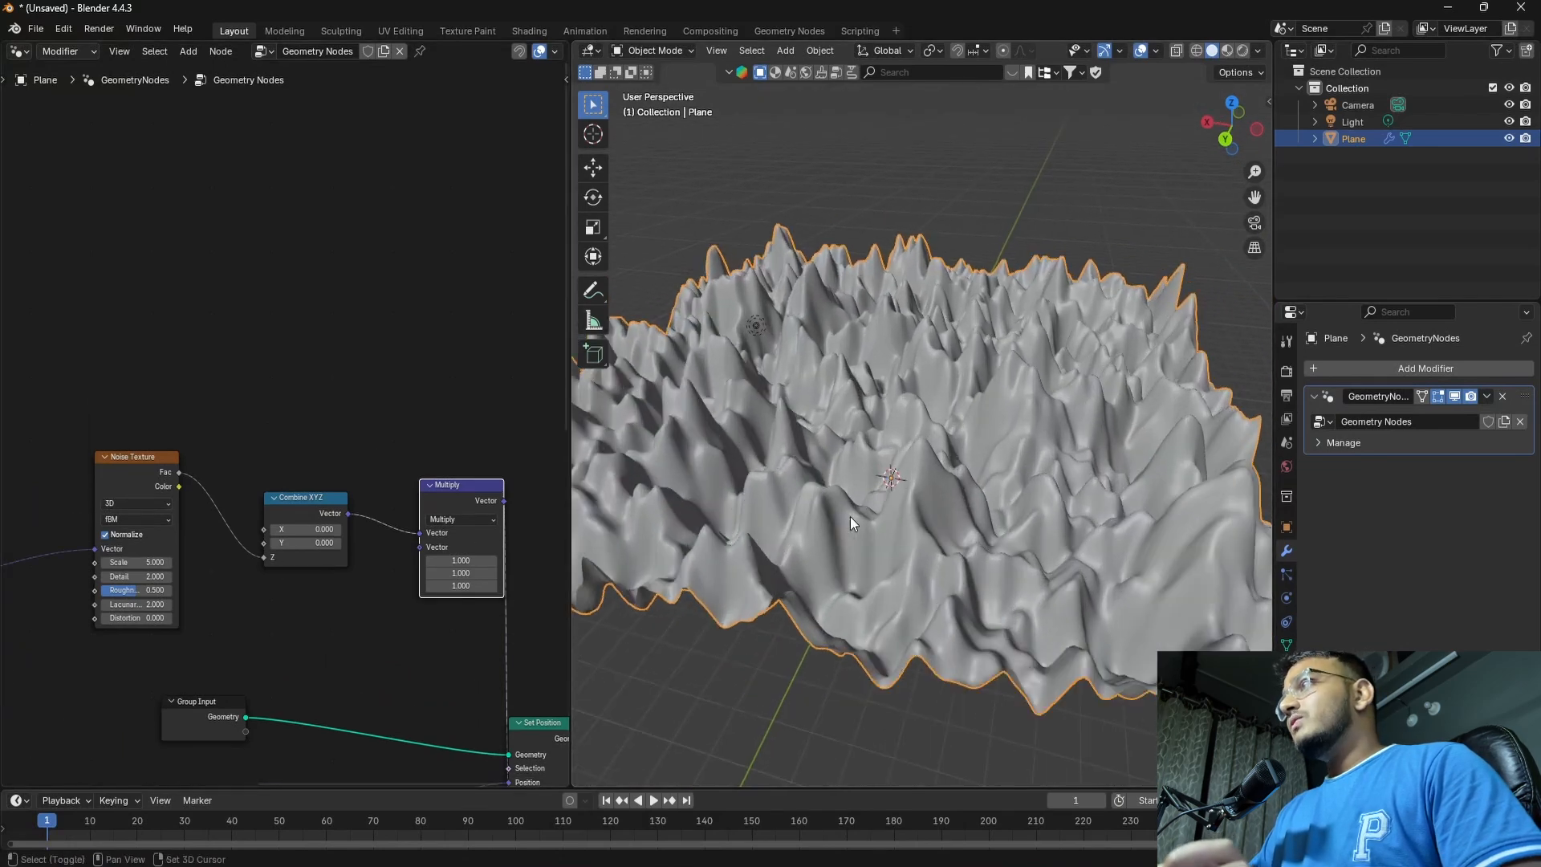
pyautogui.scroll(-3, 923, 528)
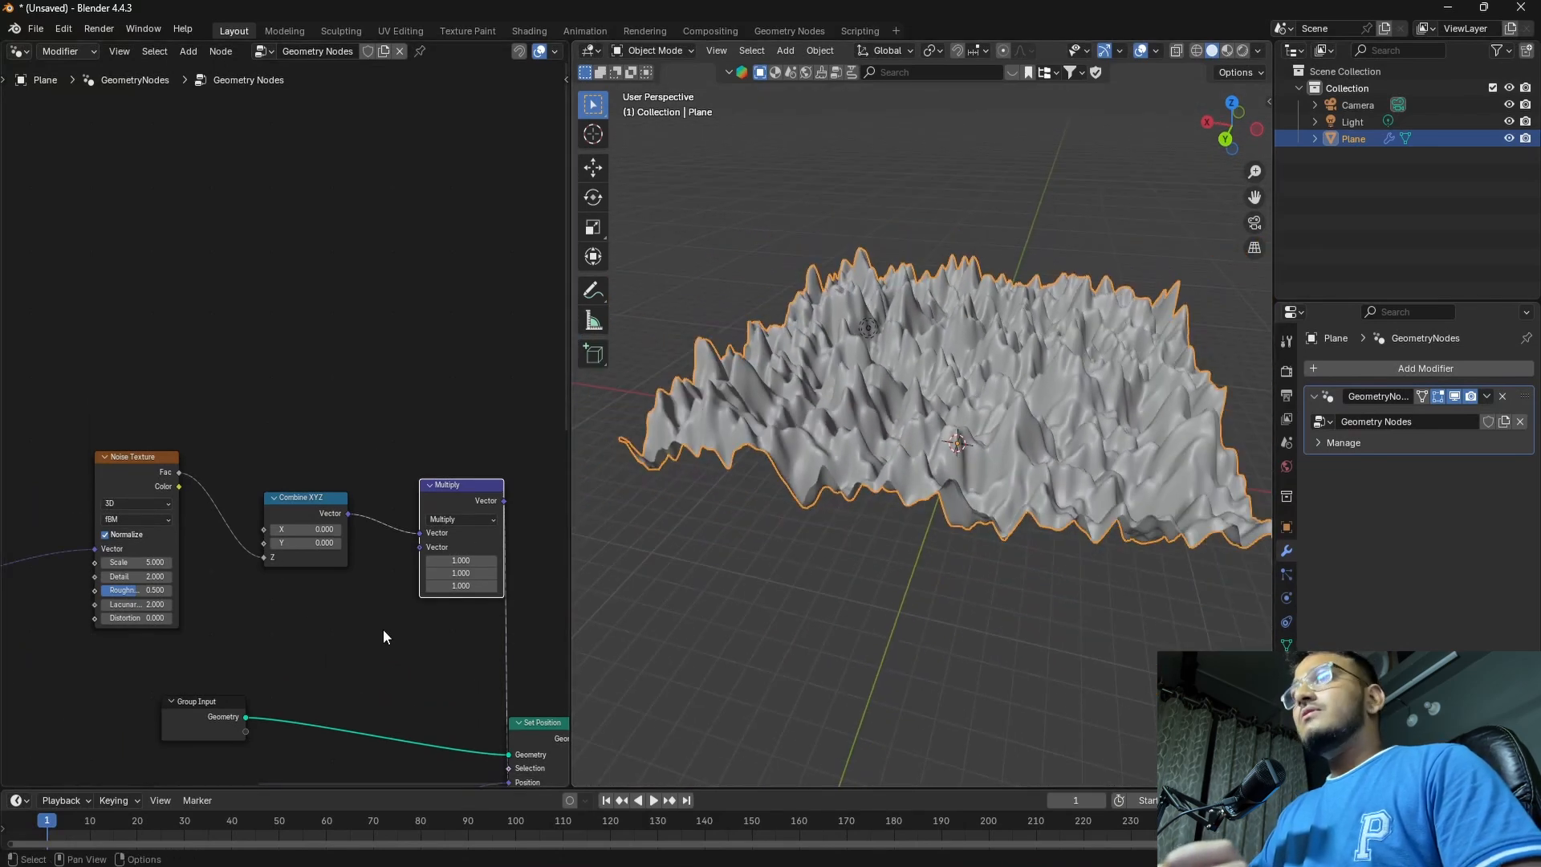
# Set the Noise Texture's Scale to 0.2, Detail to about 2.41 and Lacunarity to about 5.88
pyautogui.scroll(1, 281, 605)
pyautogui.moveTo(235, 634); pyautogui.dragTo(317, 573, button='middle')
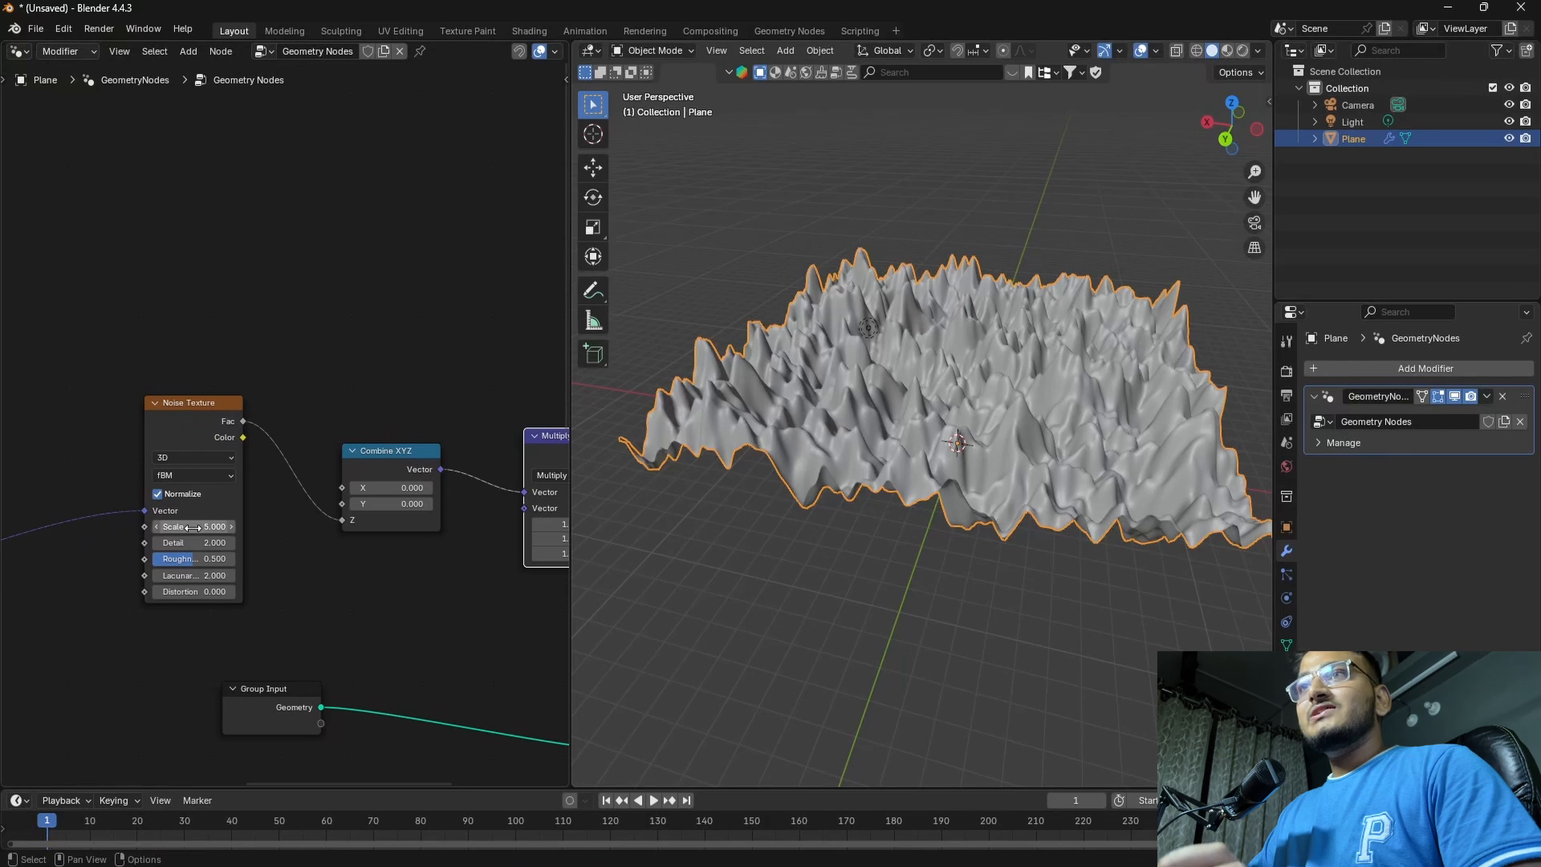
pyautogui.moveTo(201, 526); pyautogui.dragTo(138, 526)
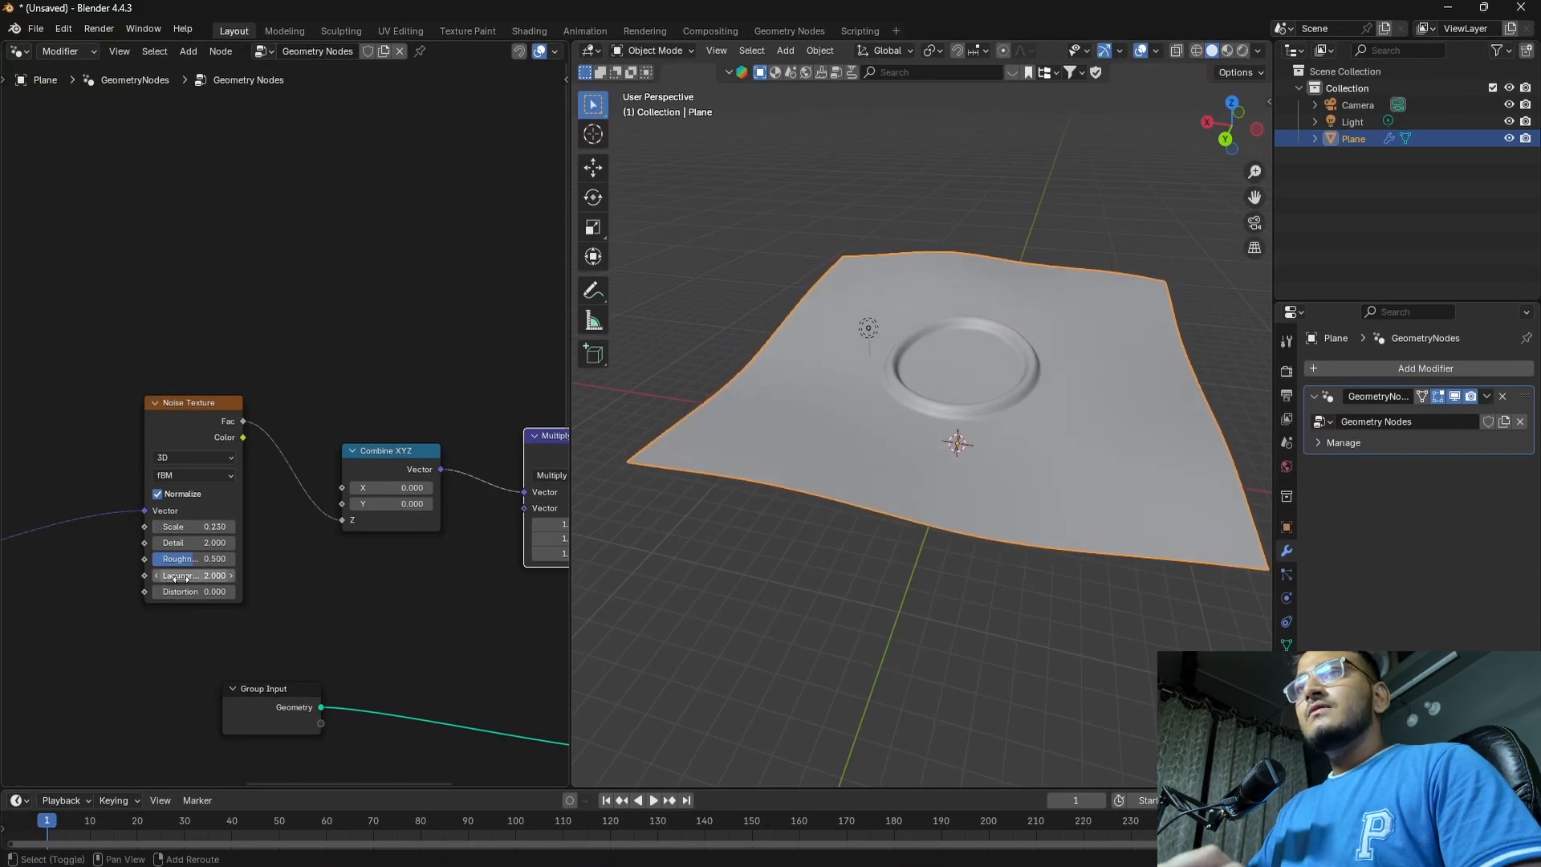
pyautogui.moveTo(186, 576); pyautogui.dragTo(281, 577)
pyautogui.moveTo(193, 526); pyautogui.dragTo(229, 544)
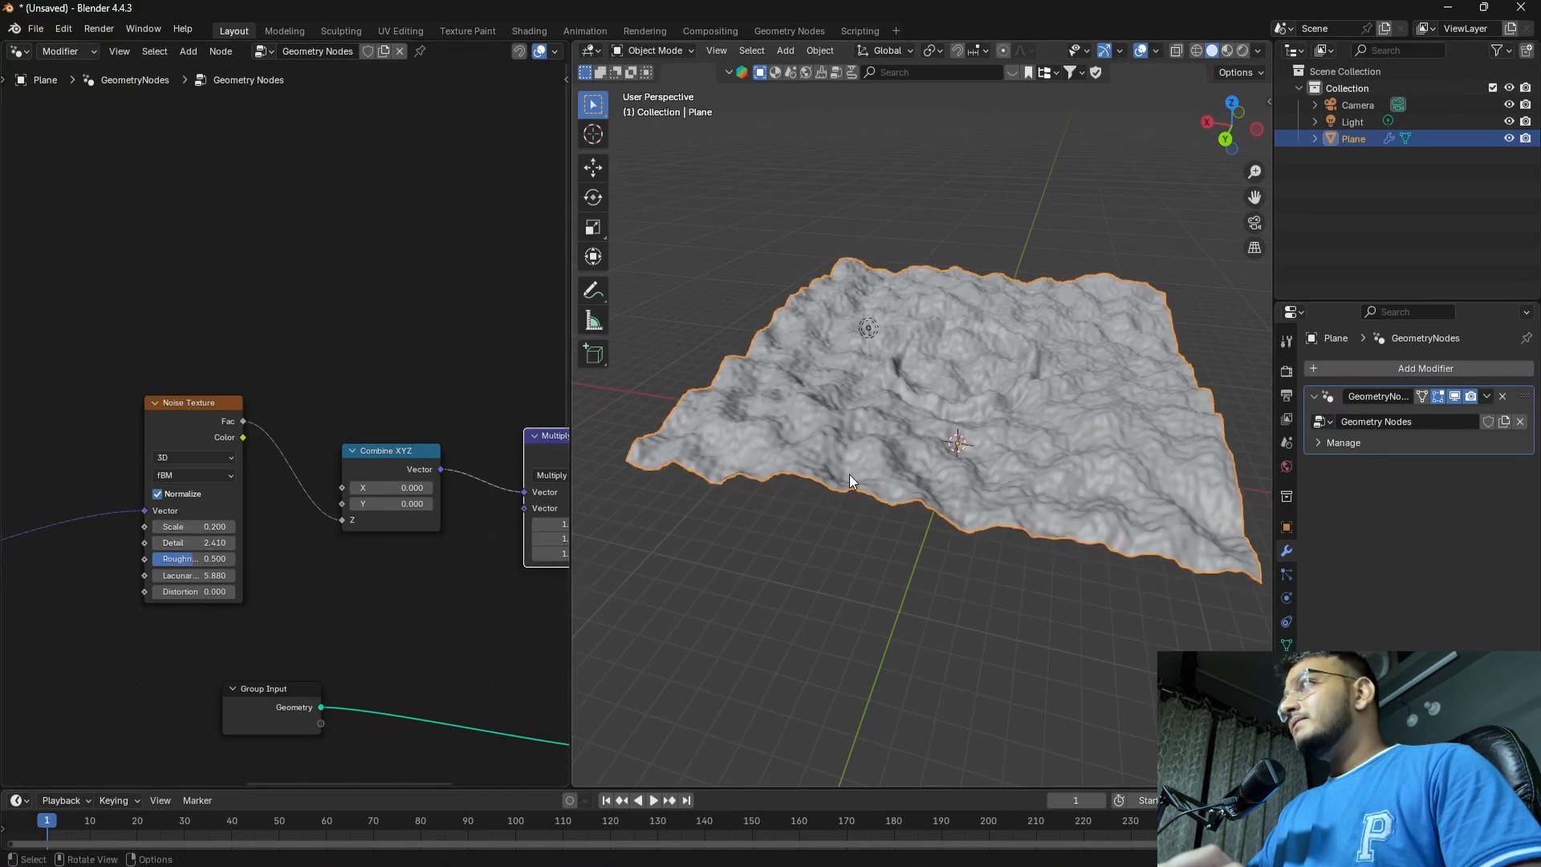
pyautogui.moveTo(848, 474); pyautogui.dragTo(794, 470, button='middle')
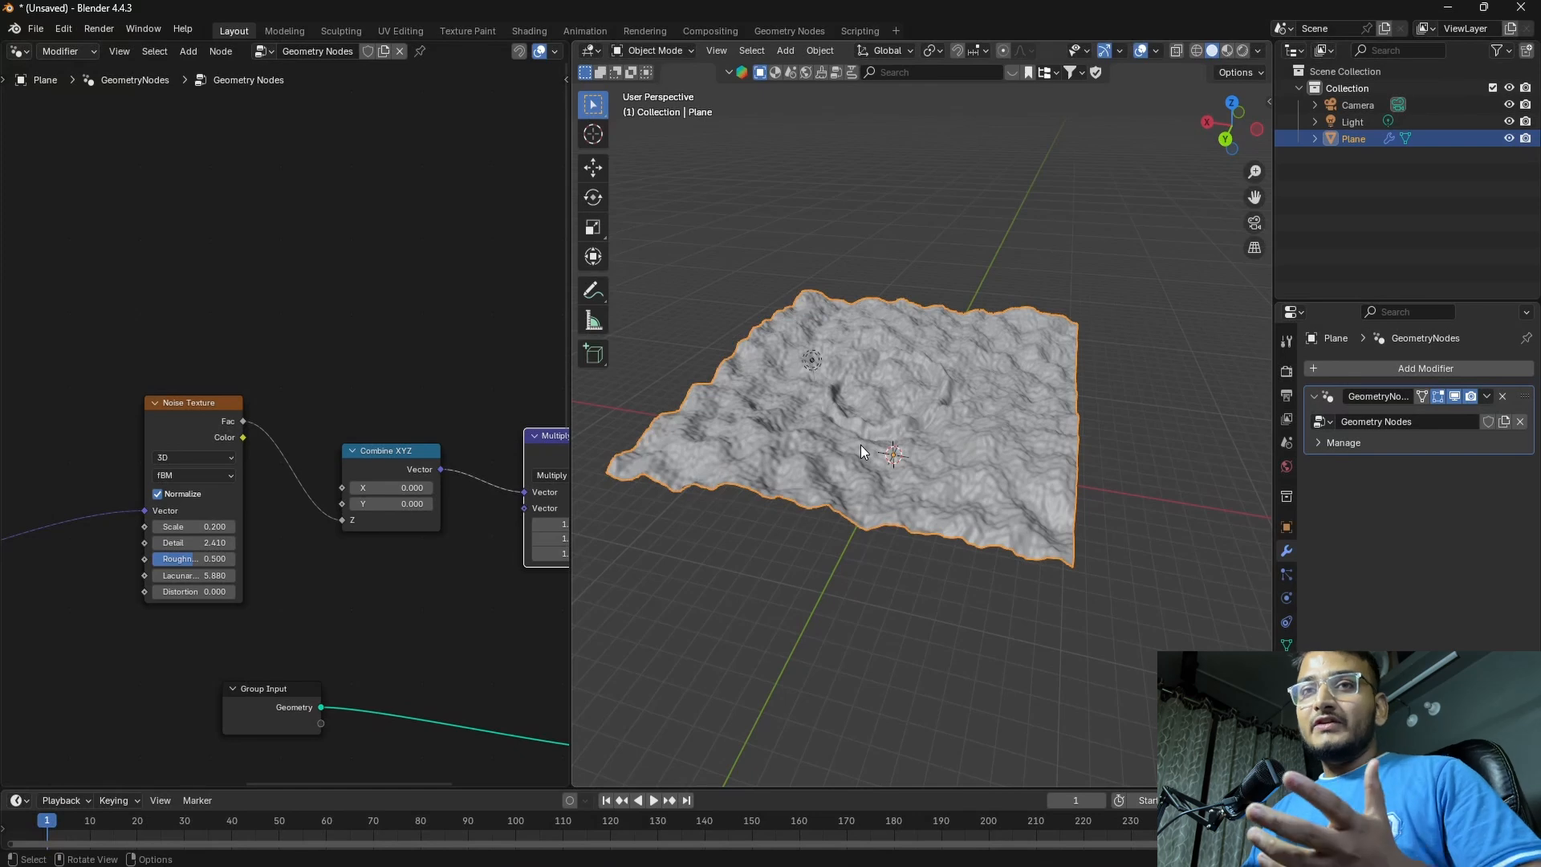
# Connect the Color Ramp's Color output to the second vector input of the noise branch's Multiply node
pyautogui.keyDown('shift'); pyautogui.moveTo(400, 582); pyautogui.dragTo(387, 532, button='middle'); pyautogui.keyUp('shift')
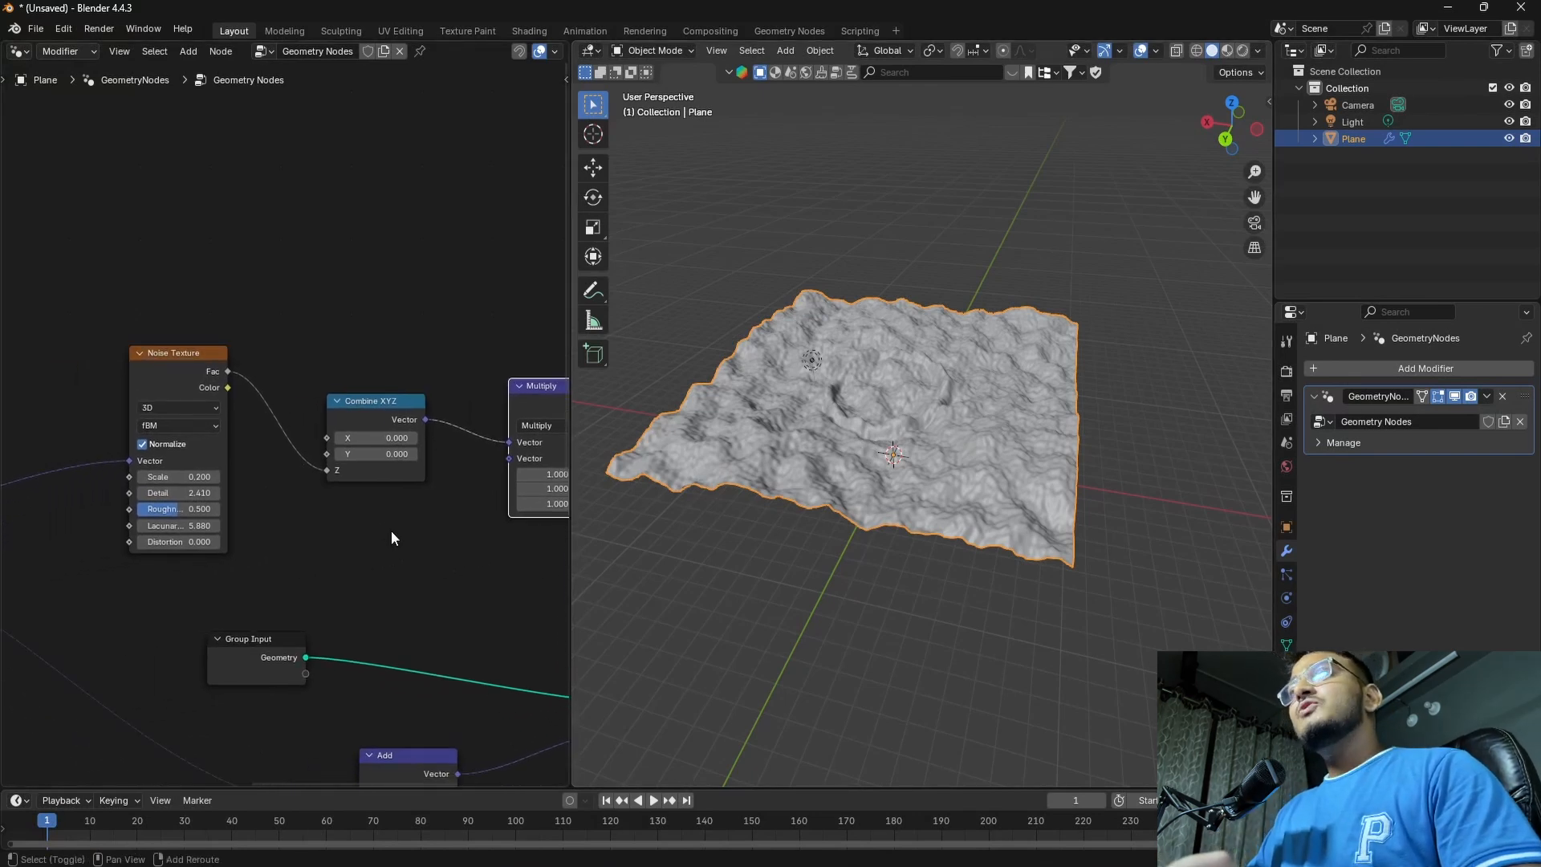
pyautogui.keyDown('shift'); pyautogui.moveTo(413, 604); pyautogui.dragTo(381, 447, button='middle'); pyautogui.keyUp('shift')
pyautogui.scroll(-4, 381, 447)
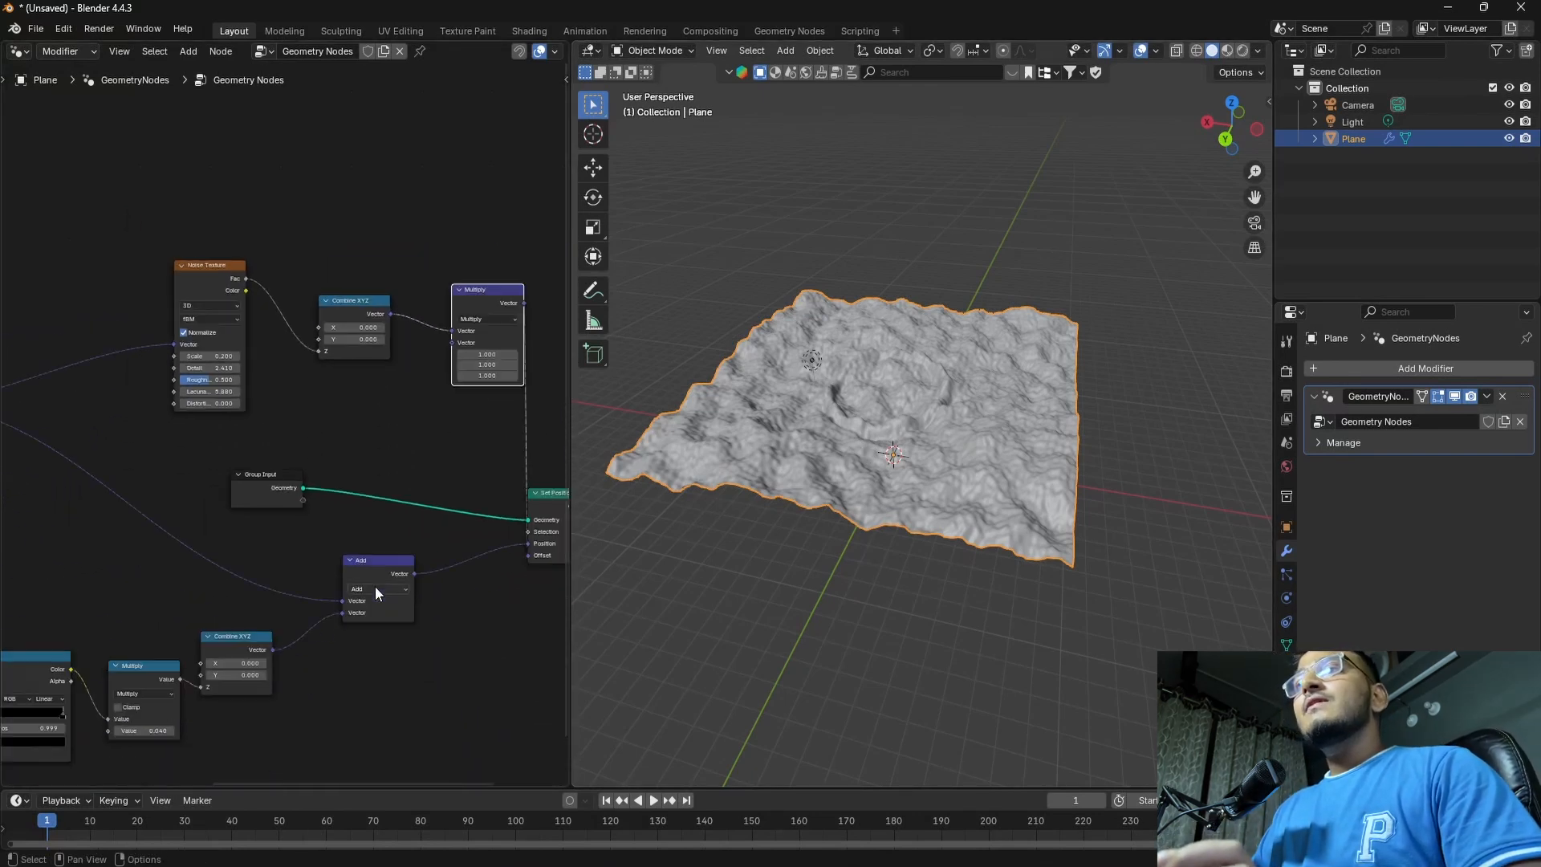
pyautogui.keyDown('shift'); pyautogui.moveTo(305, 631); pyautogui.dragTo(481, 570, button='middle'); pyautogui.keyUp('shift')
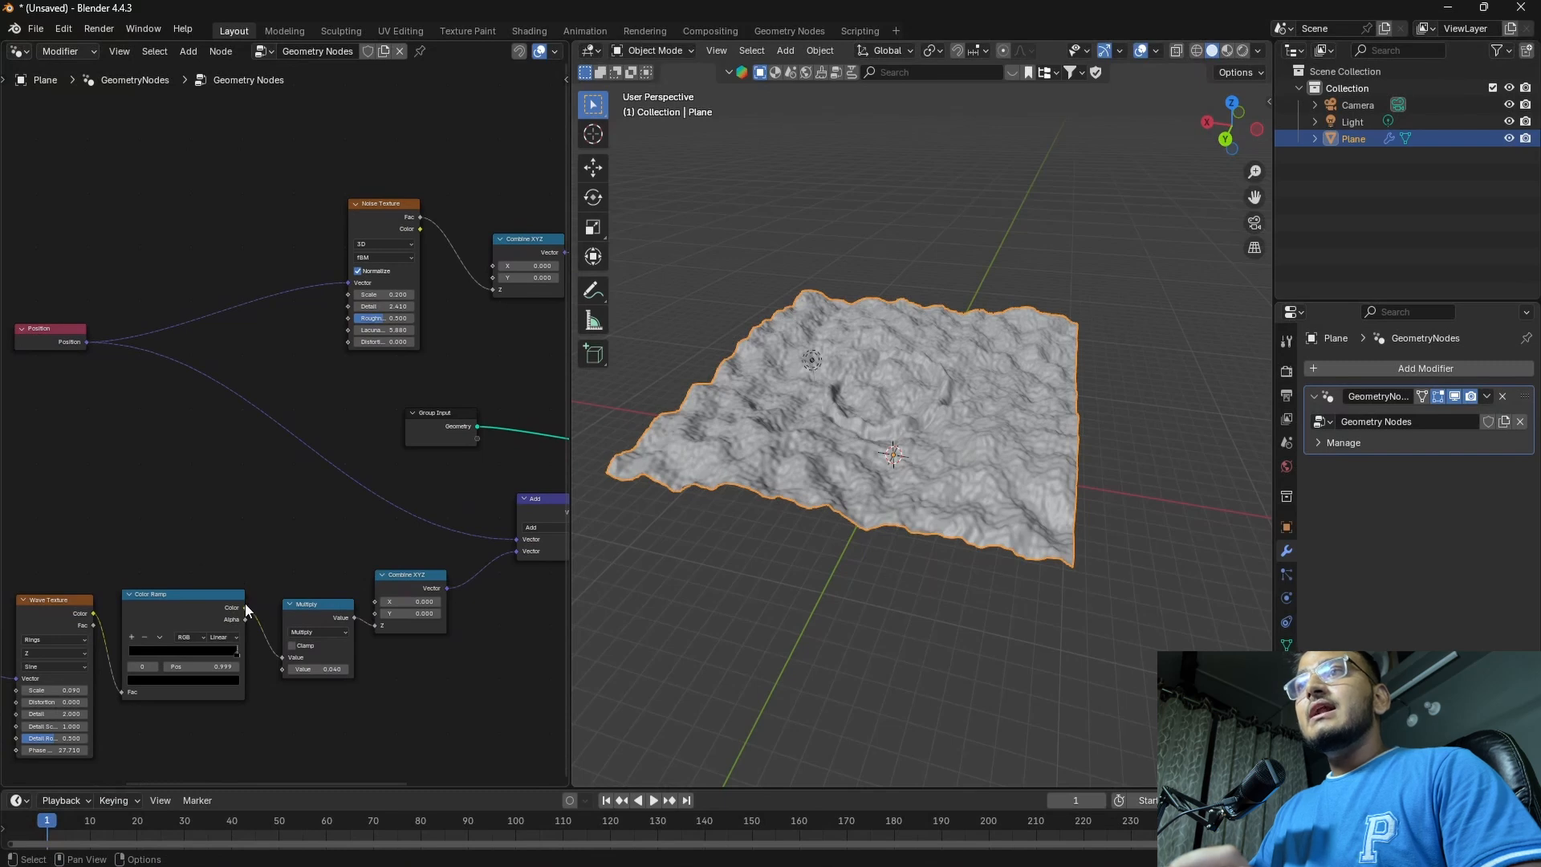
pyautogui.keyDown('shift'); pyautogui.moveTo(292, 550); pyautogui.dragTo(186, 540, button='middle'); pyautogui.keyUp('shift')
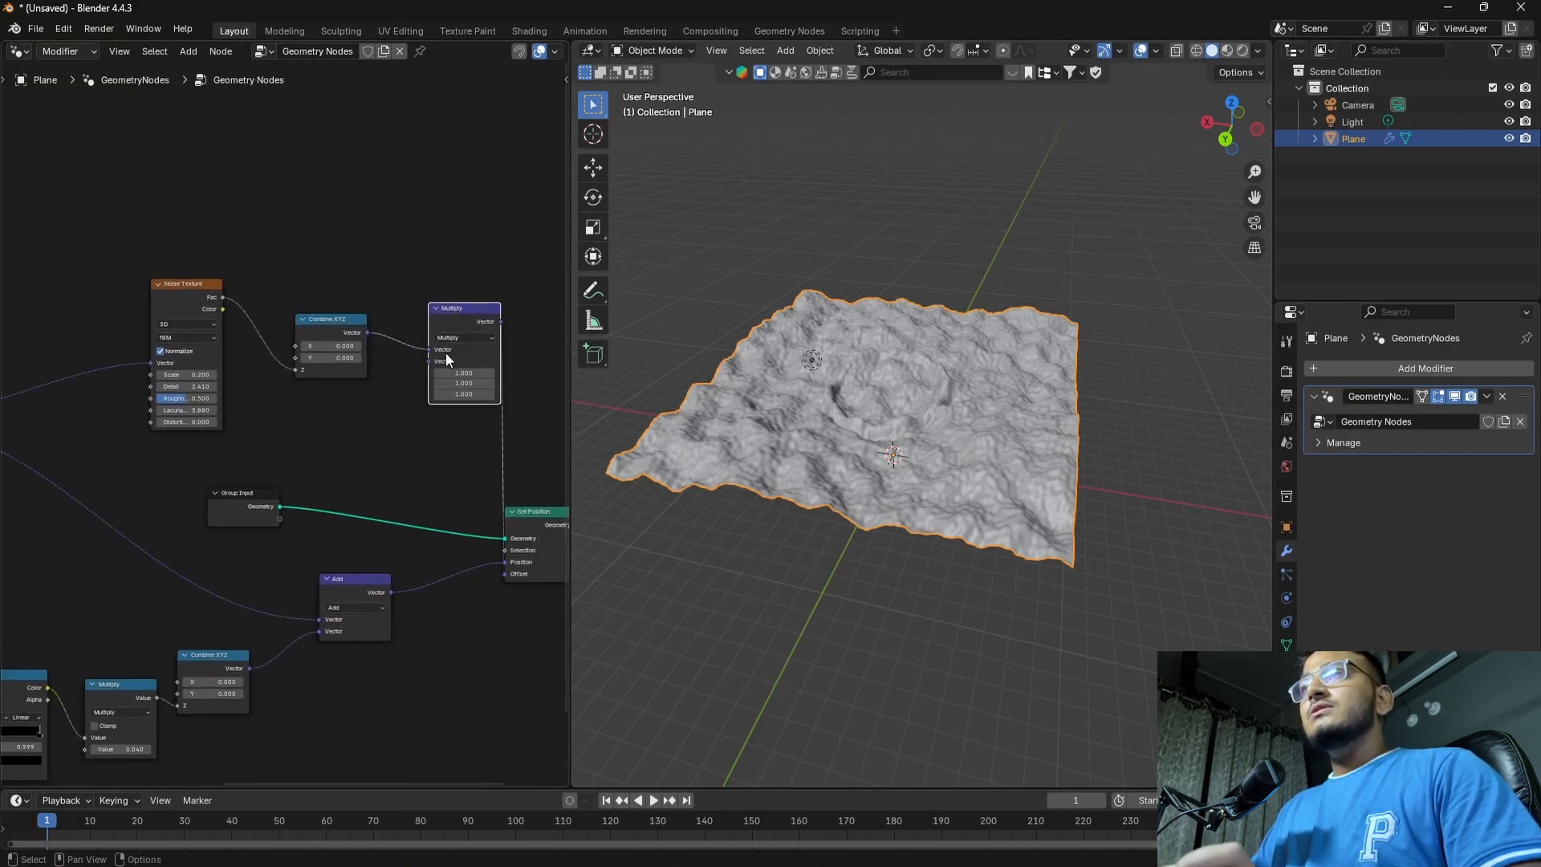
pyautogui.moveTo(370, 463); pyautogui.dragTo(446, 381, button='middle')
pyautogui.moveTo(126, 605); pyautogui.dragTo(505, 279)
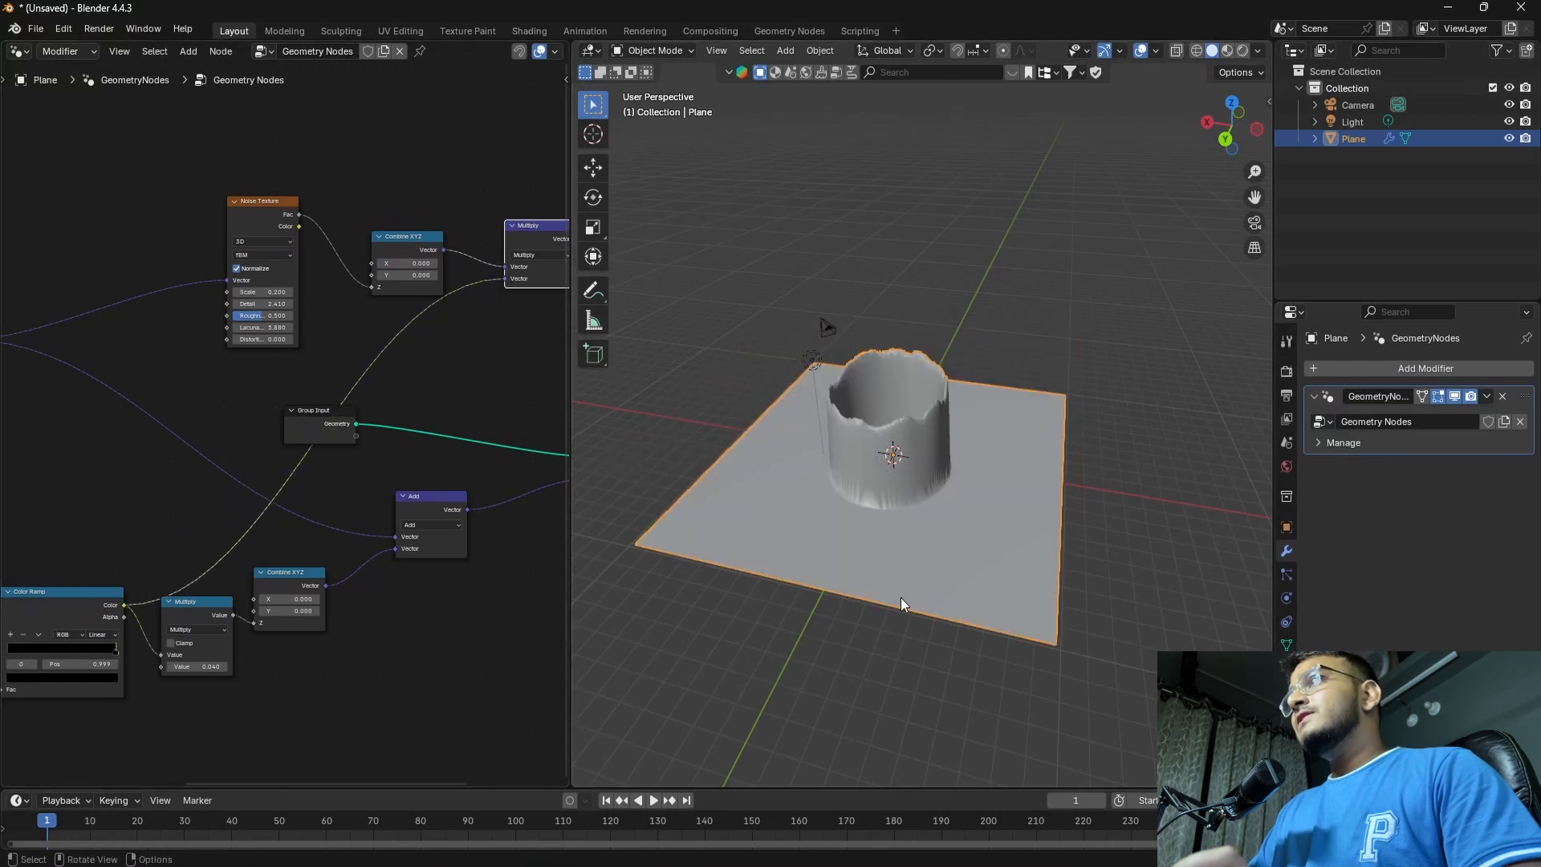
# Lower the value of the Multiply node after the Color Ramp to about -0.42 to flatten the ring
pyautogui.scroll(4, 849, 528)
pyautogui.scroll(-4, 844, 565)
pyautogui.moveTo(844, 565); pyautogui.dragTo(875, 499, button='middle')
pyautogui.moveTo(340, 640); pyautogui.dragTo(437, 567, button='middle')
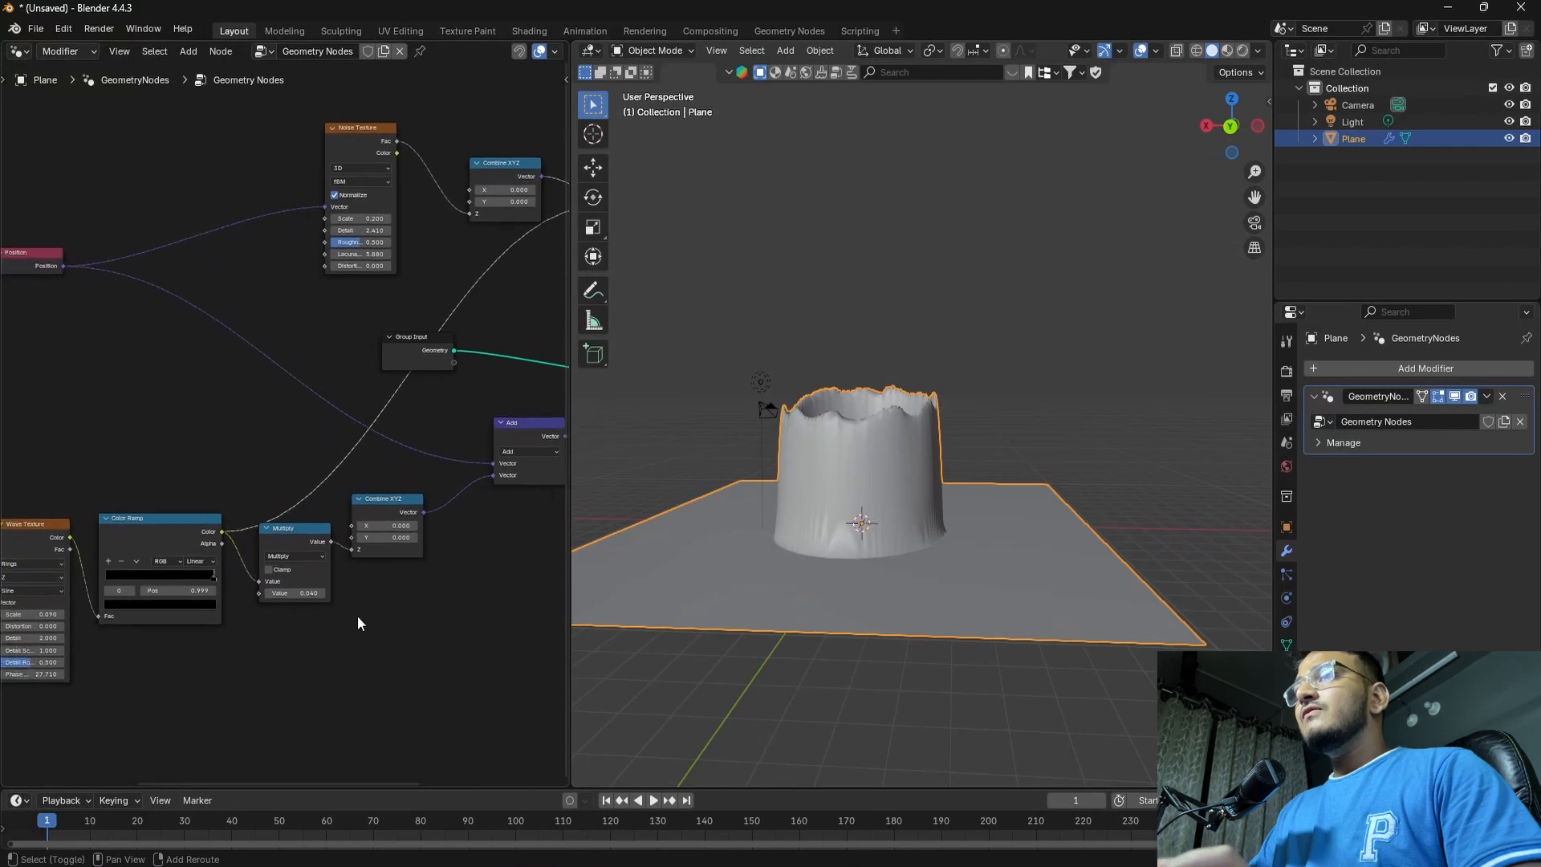
pyautogui.scroll(3, 358, 615)
pyautogui.moveTo(396, 640); pyautogui.dragTo(439, 630, button='middle')
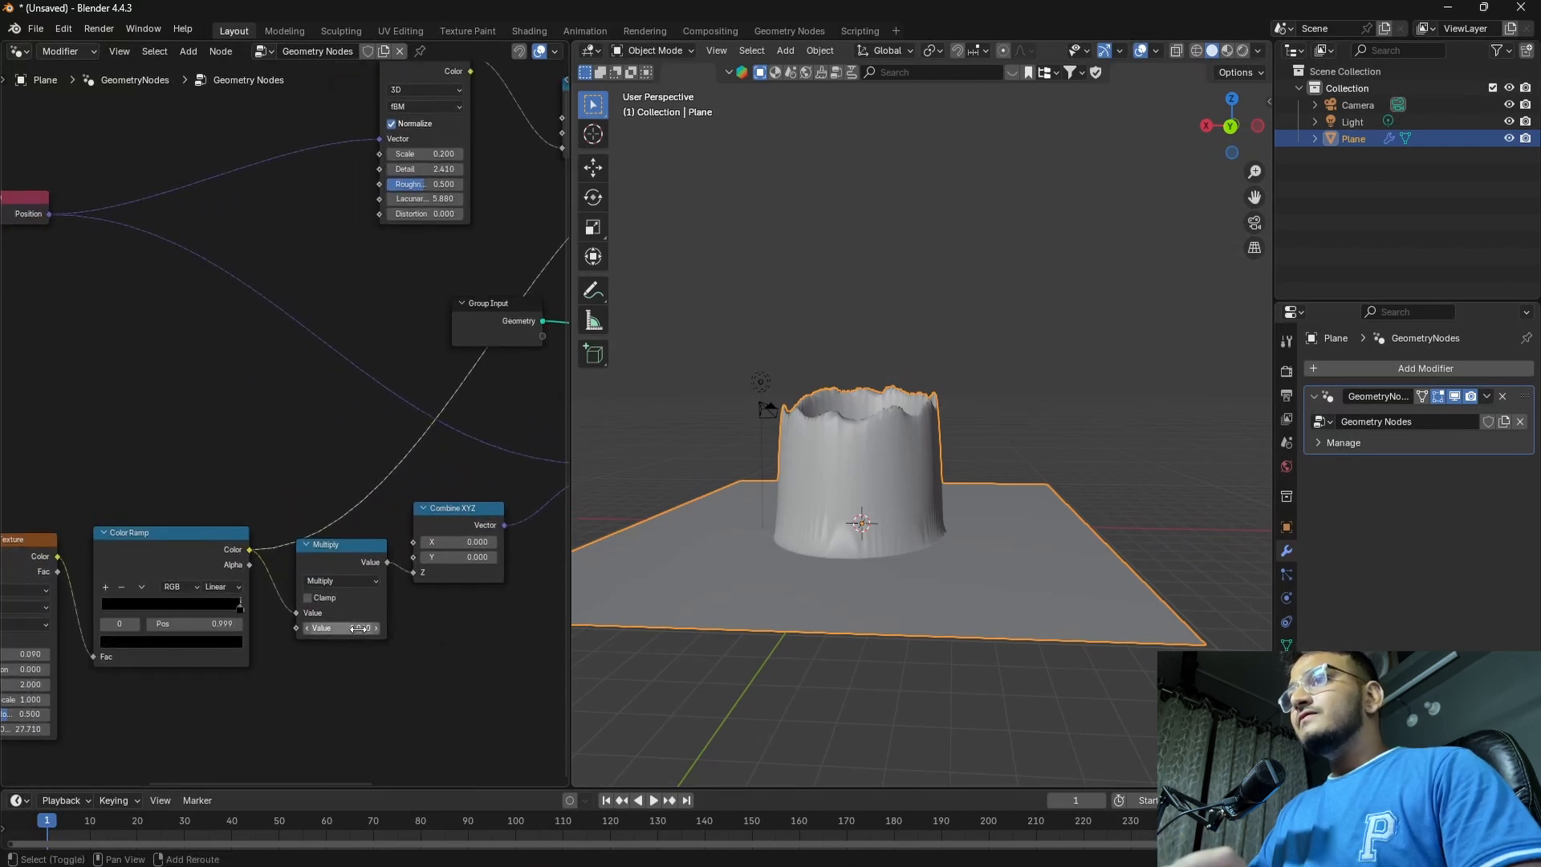
pyautogui.moveTo(357, 628); pyautogui.dragTo(312, 629)
# Set the Noise Texture's Scale to 0.02, Detail to about 5.6 and Lacunarity to about 5.49 for a smoother ring
pyautogui.moveTo(469, 554); pyautogui.dragTo(465, 591, button='middle')
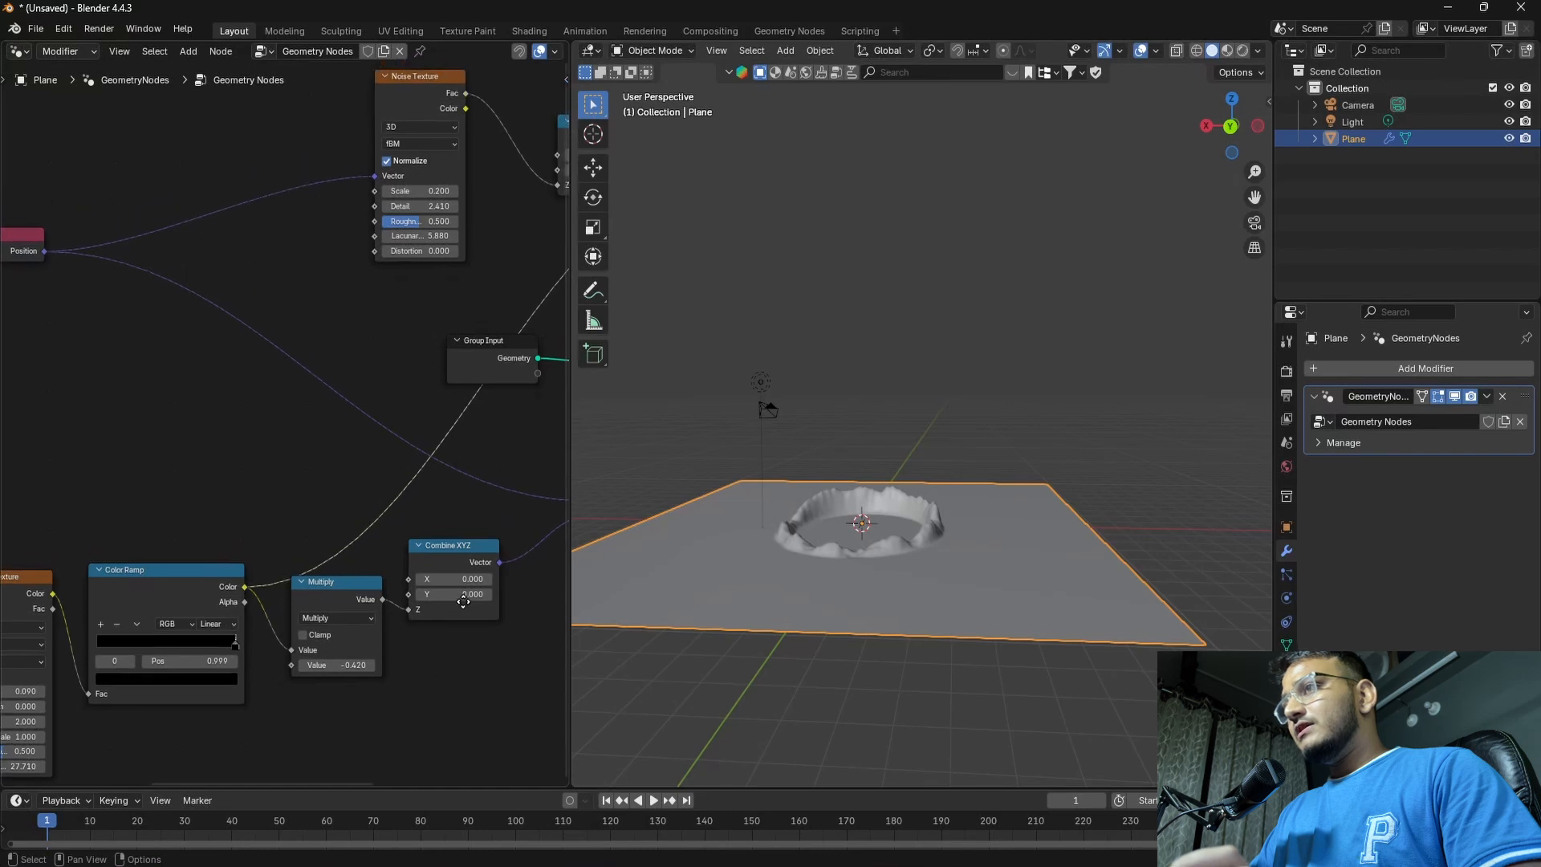
pyautogui.moveTo(403, 353); pyautogui.dragTo(320, 542, button='middle')
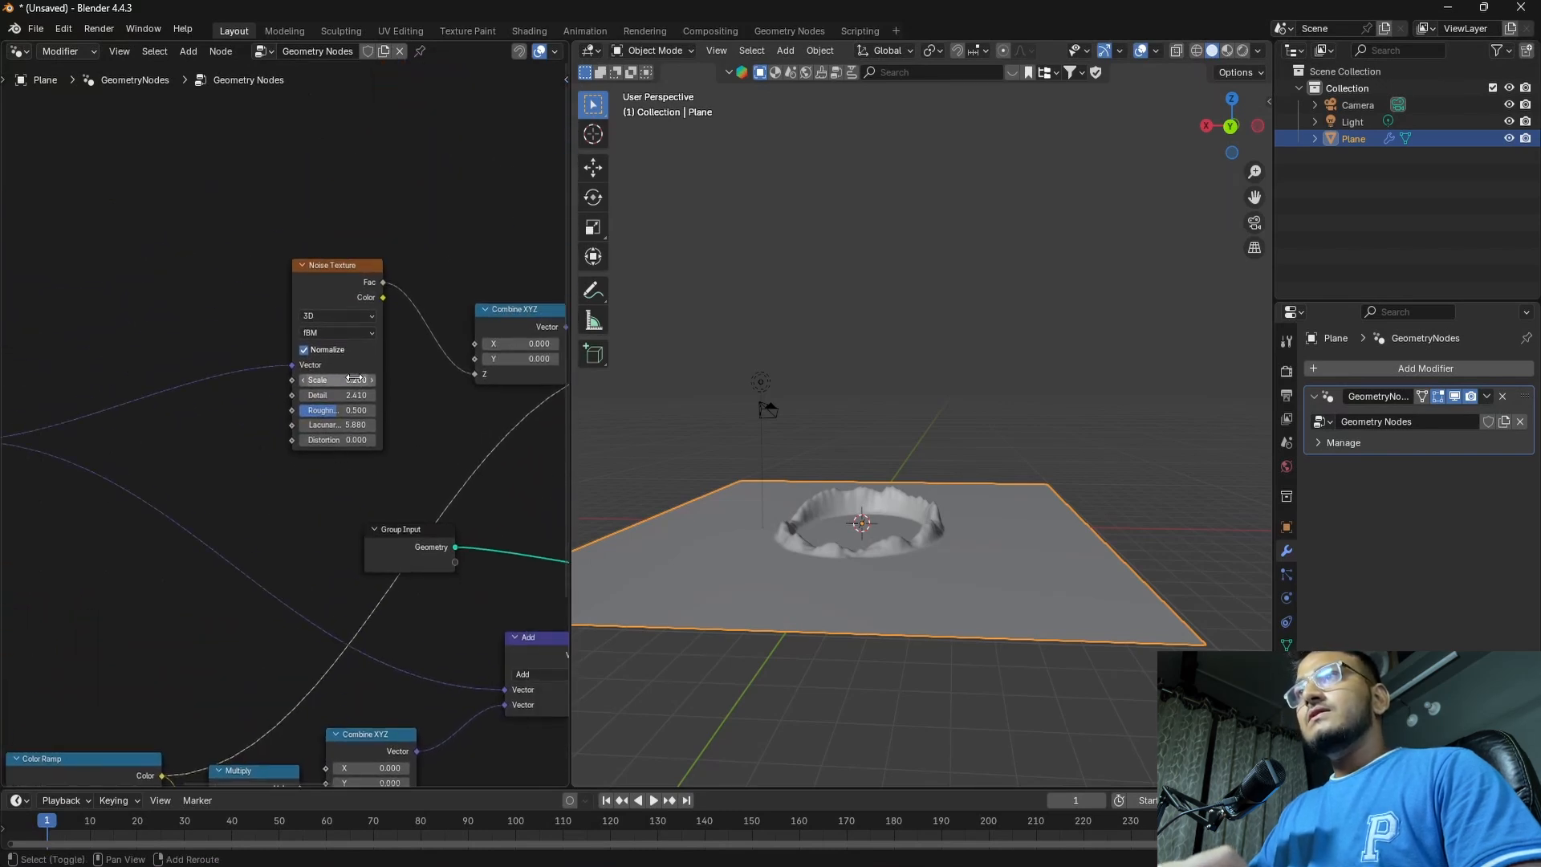
pyautogui.moveTo(337, 380)
pyautogui.mouseDown()
pyautogui.moveTo(332, 424)
pyautogui.moveTo(303, 425)
pyautogui.moveTo(323, 380)
pyautogui.moveTo(332, 425)
pyautogui.moveTo(317, 425)
pyautogui.moveTo(321, 394)
pyautogui.mouseUp()
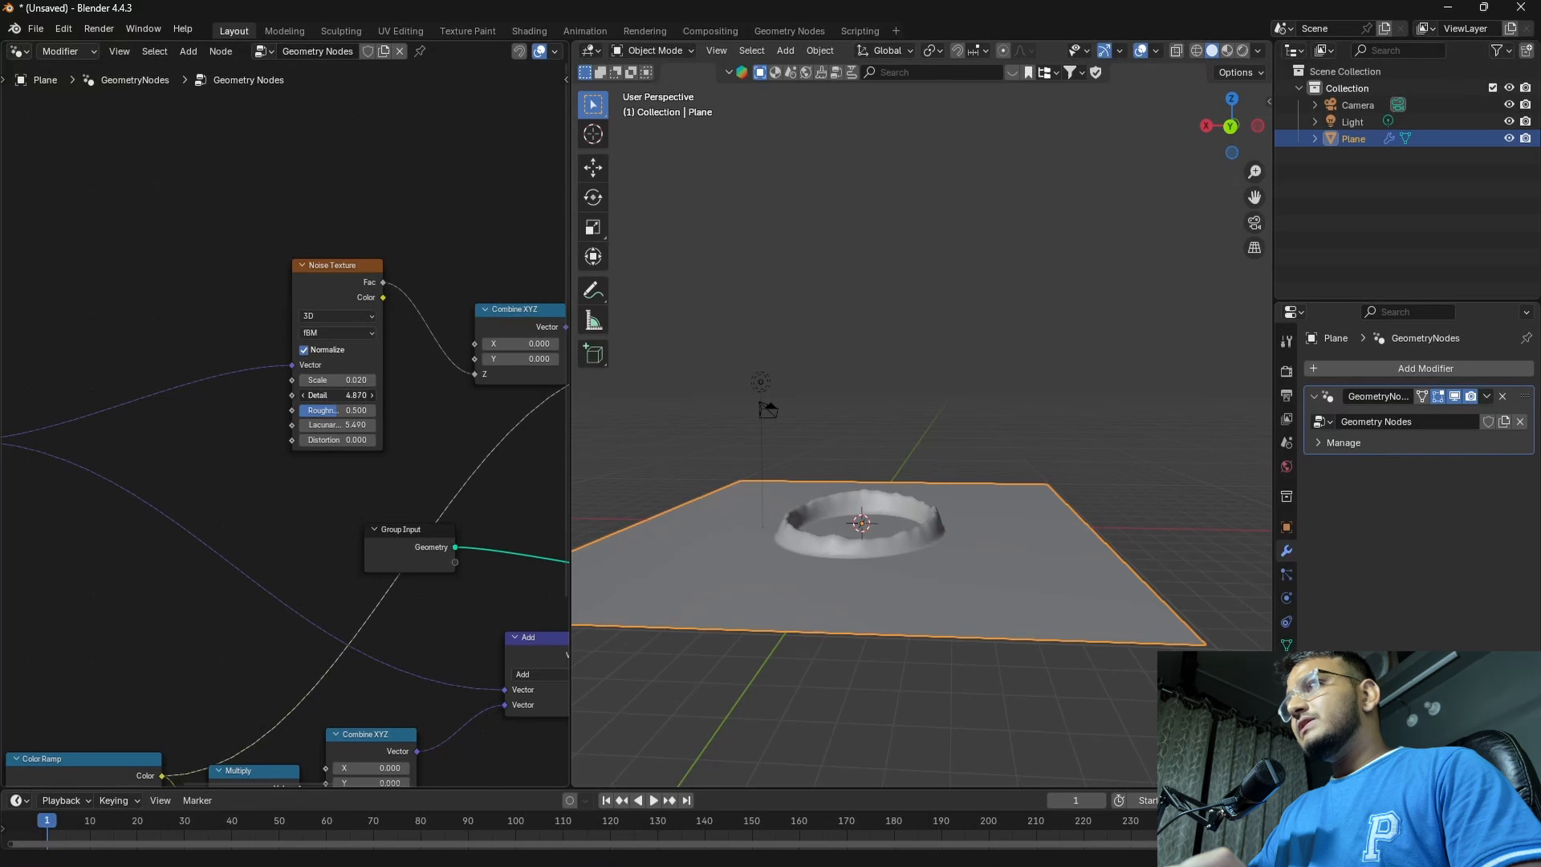
pyautogui.moveTo(910, 556)
pyautogui.mouseDown(button='middle')
pyautogui.moveTo(904, 604)
pyautogui.moveTo(928, 553)
pyautogui.mouseUp(button='middle')
pyautogui.scroll(3, 916, 607)
pyautogui.scroll(-2, 852, 611)
# Lower the value of the Multiply node after the Color Ramp to about -0.44
pyautogui.moveTo(385, 722); pyautogui.dragTo(419, 553, button='middle')
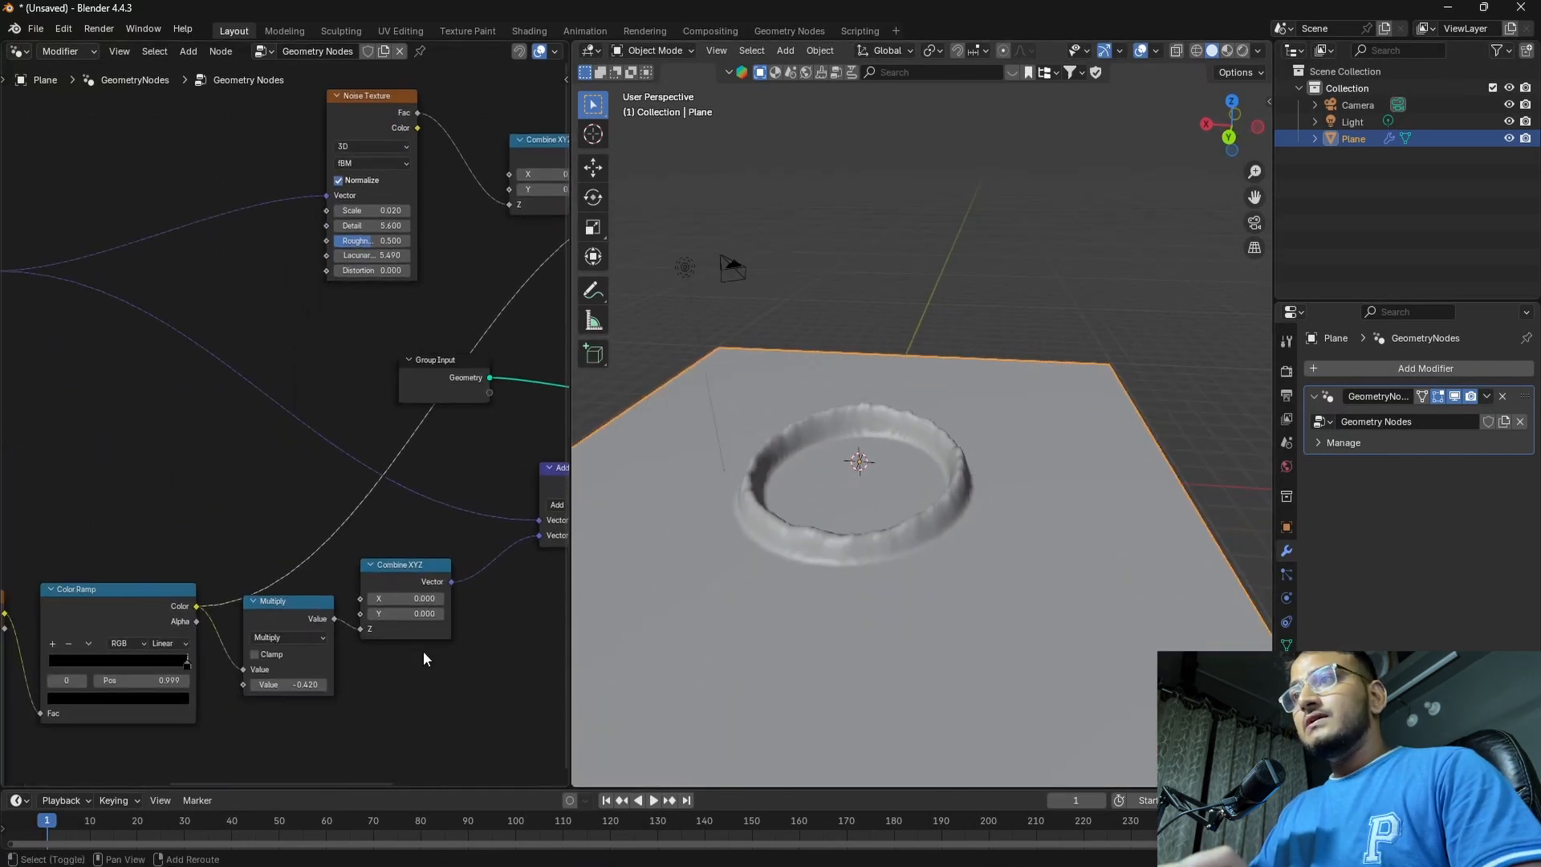
pyautogui.moveTo(289, 689); pyautogui.dragTo(279, 689)
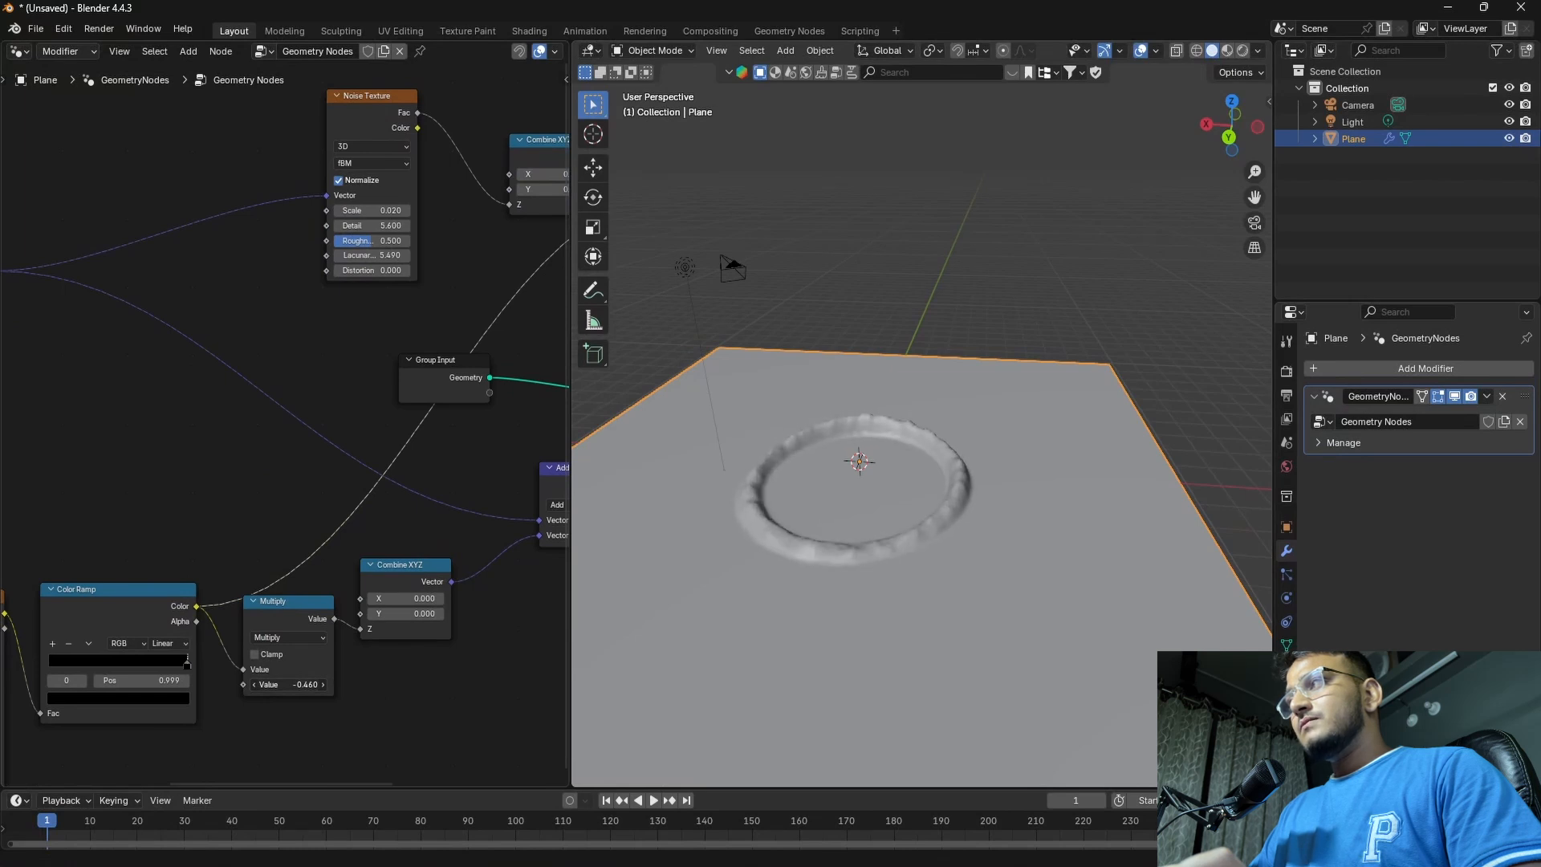
# Test the ring's expansion with the Wave Texture's Phase Offset and set it to about 28.01 for a small ring
pyautogui.moveTo(273, 742); pyautogui.dragTo(503, 614, button='middle')
pyautogui.moveTo(200, 684); pyautogui.dragTo(276, 657, button='middle')
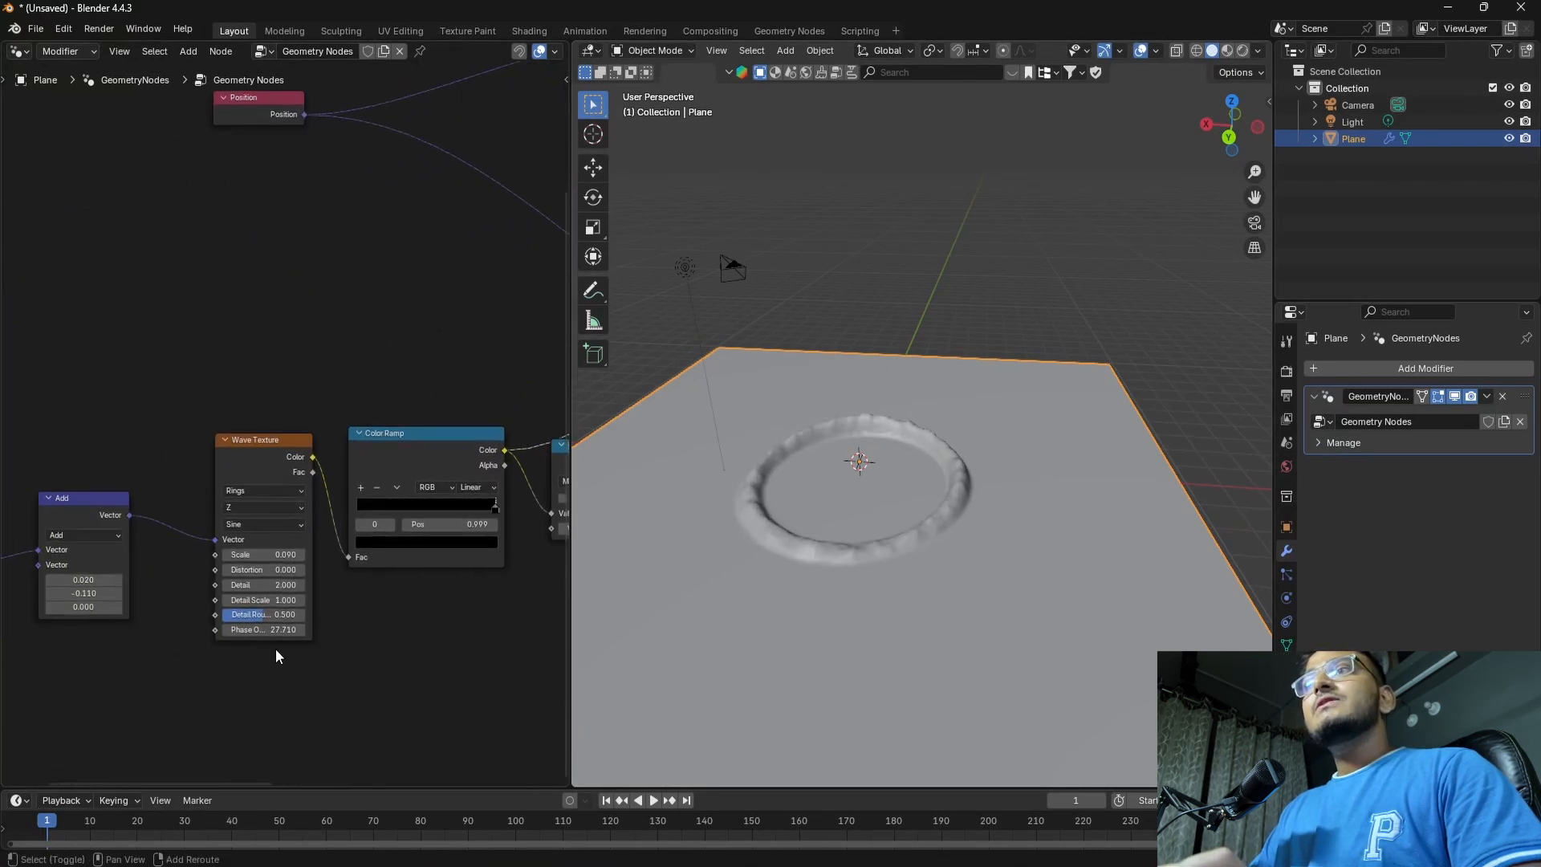
pyautogui.moveTo(251, 631)
pyautogui.mouseDown()
pyautogui.moveTo(277, 631)
pyautogui.moveTo(227, 631)
pyautogui.mouseUp()
pyautogui.scroll(-3, 777, 598)
pyautogui.moveTo(794, 597); pyautogui.dragTo(783, 646, button='middle')
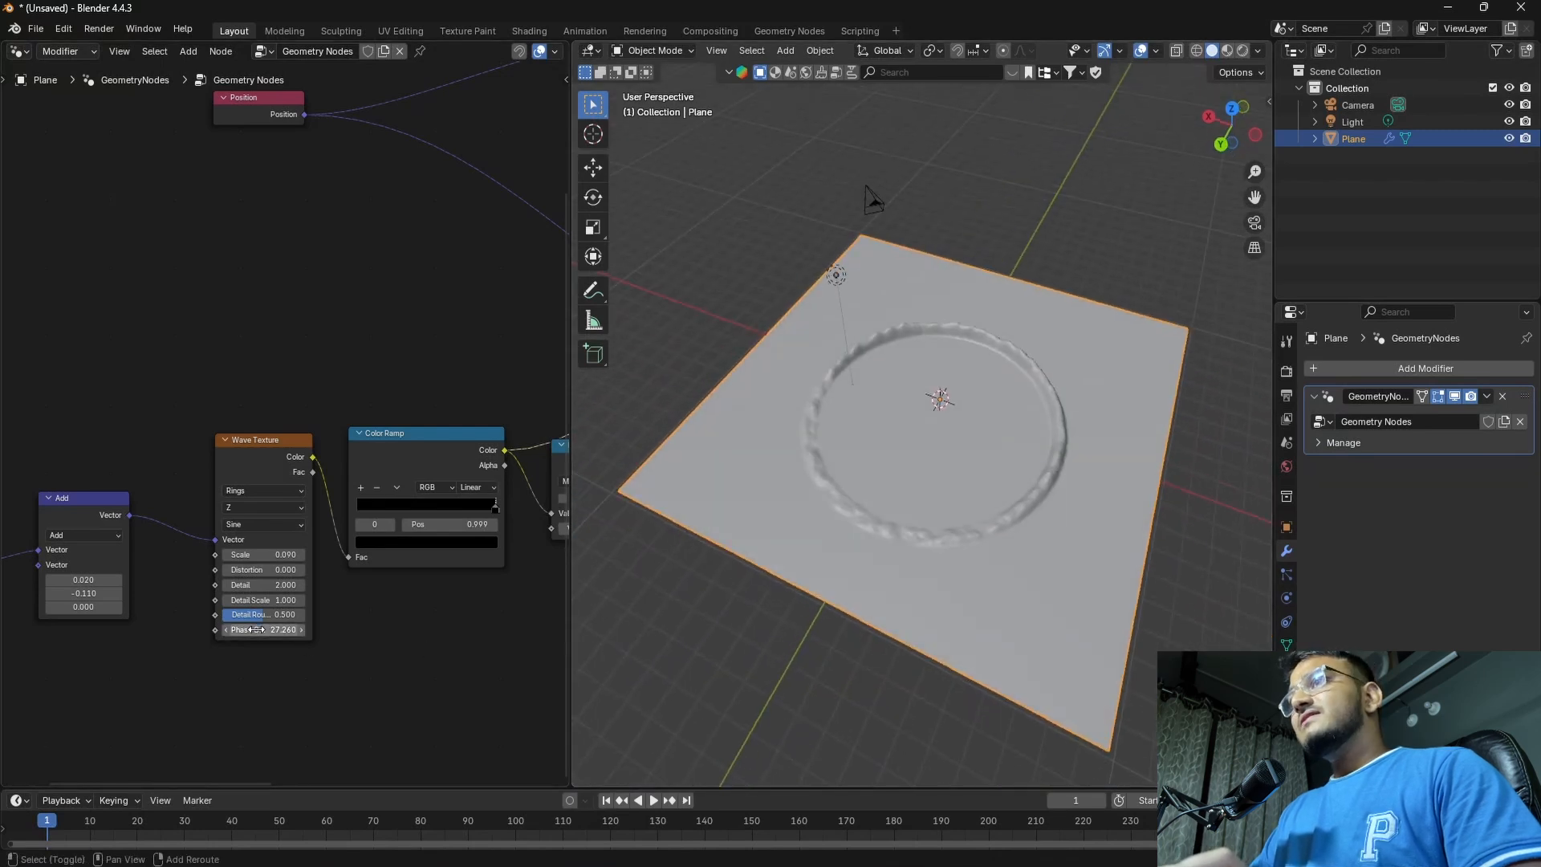
pyautogui.moveTo(255, 631)
pyautogui.mouseDown()
pyautogui.moveTo(218, 631)
pyautogui.moveTo(255, 629)
pyautogui.mouseUp()
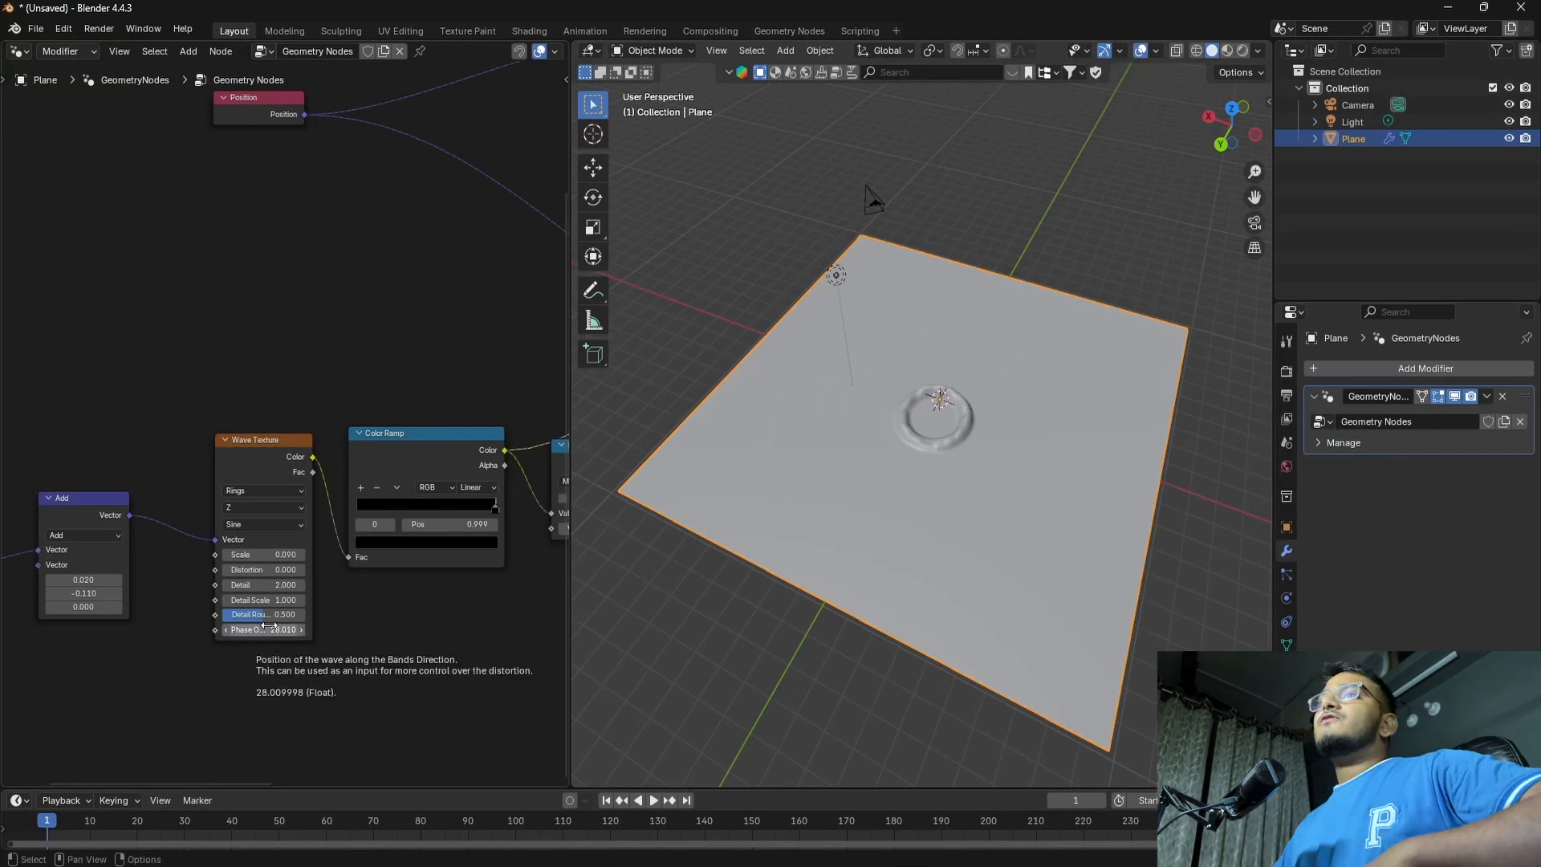
# Duplicate the whole noise and wave branches, except the Group Input, Set Position and Group Output nodes, and place the copy below the originals
pyautogui.scroll(-6, 327, 623)
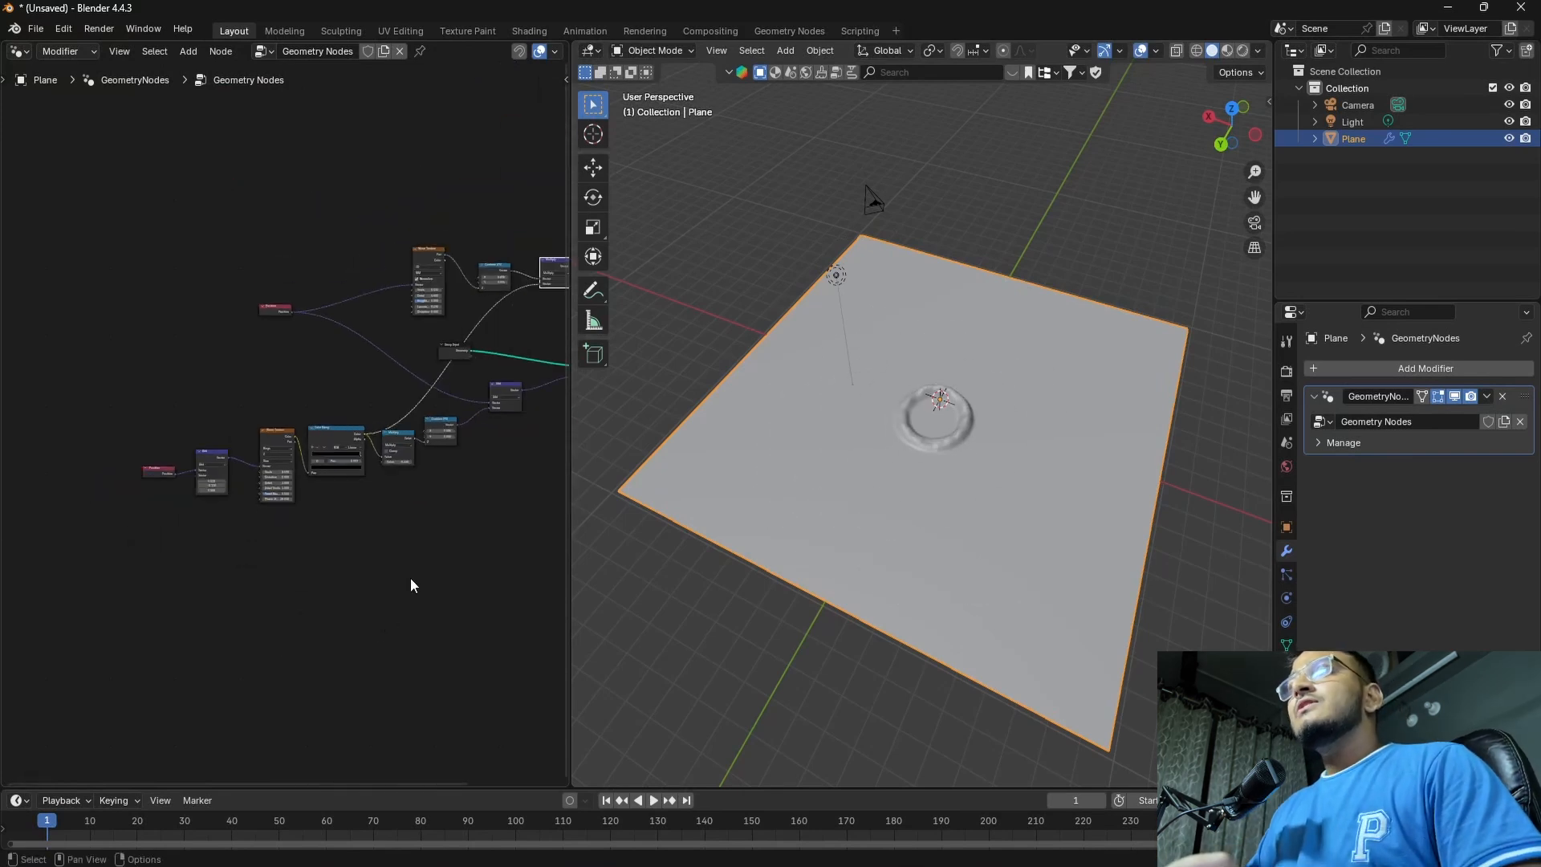
pyautogui.moveTo(433, 520); pyautogui.dragTo(289, 574, button='middle')
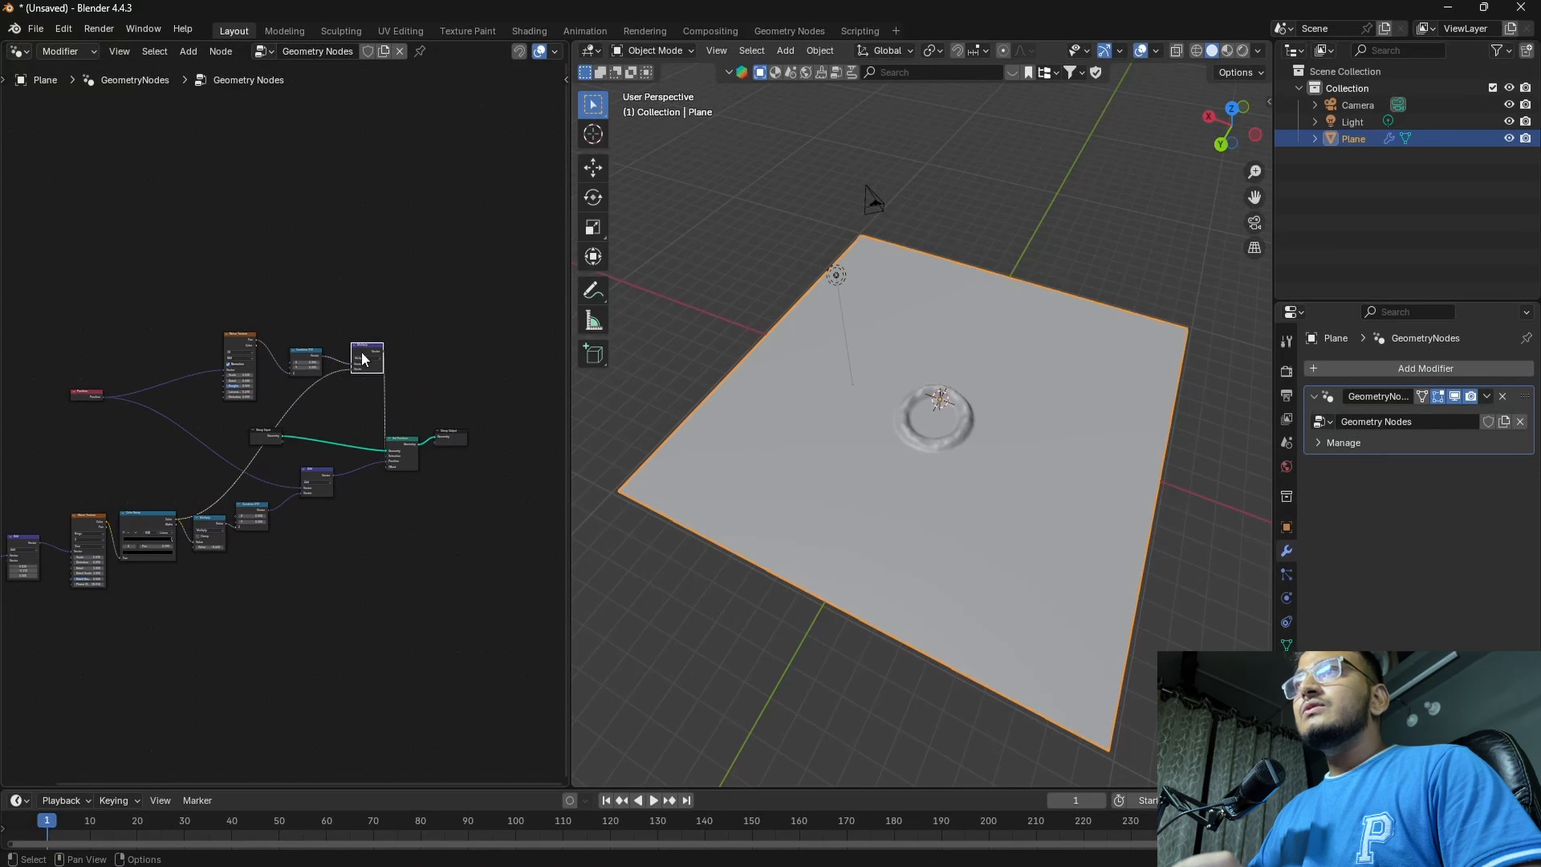
pyautogui.moveTo(469, 337); pyautogui.dragTo(36, 404)
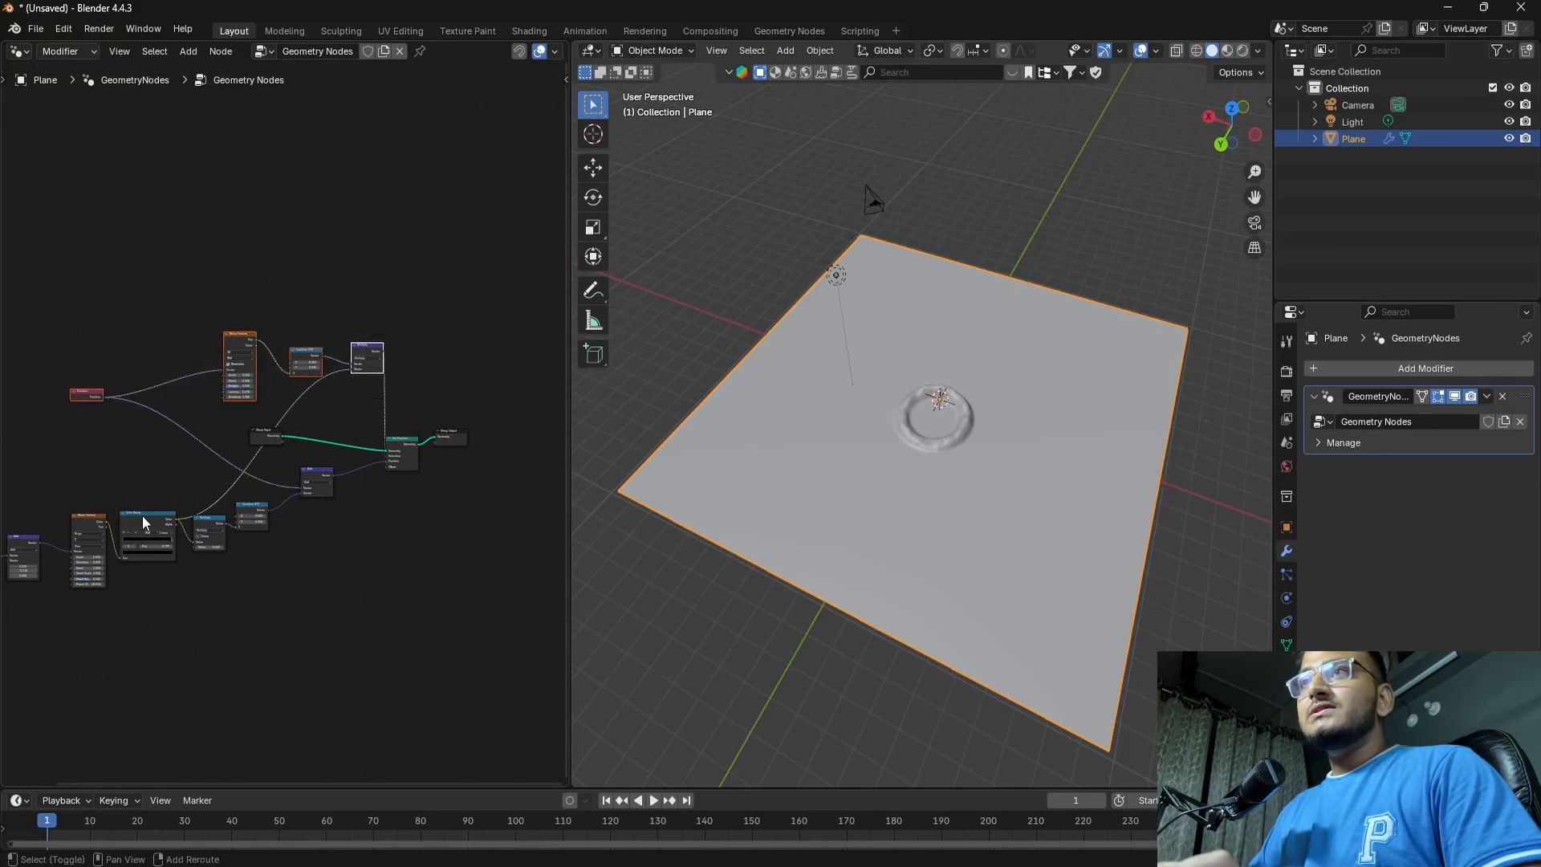
pyautogui.moveTo(340, 578); pyautogui.dragTo(13, 492)
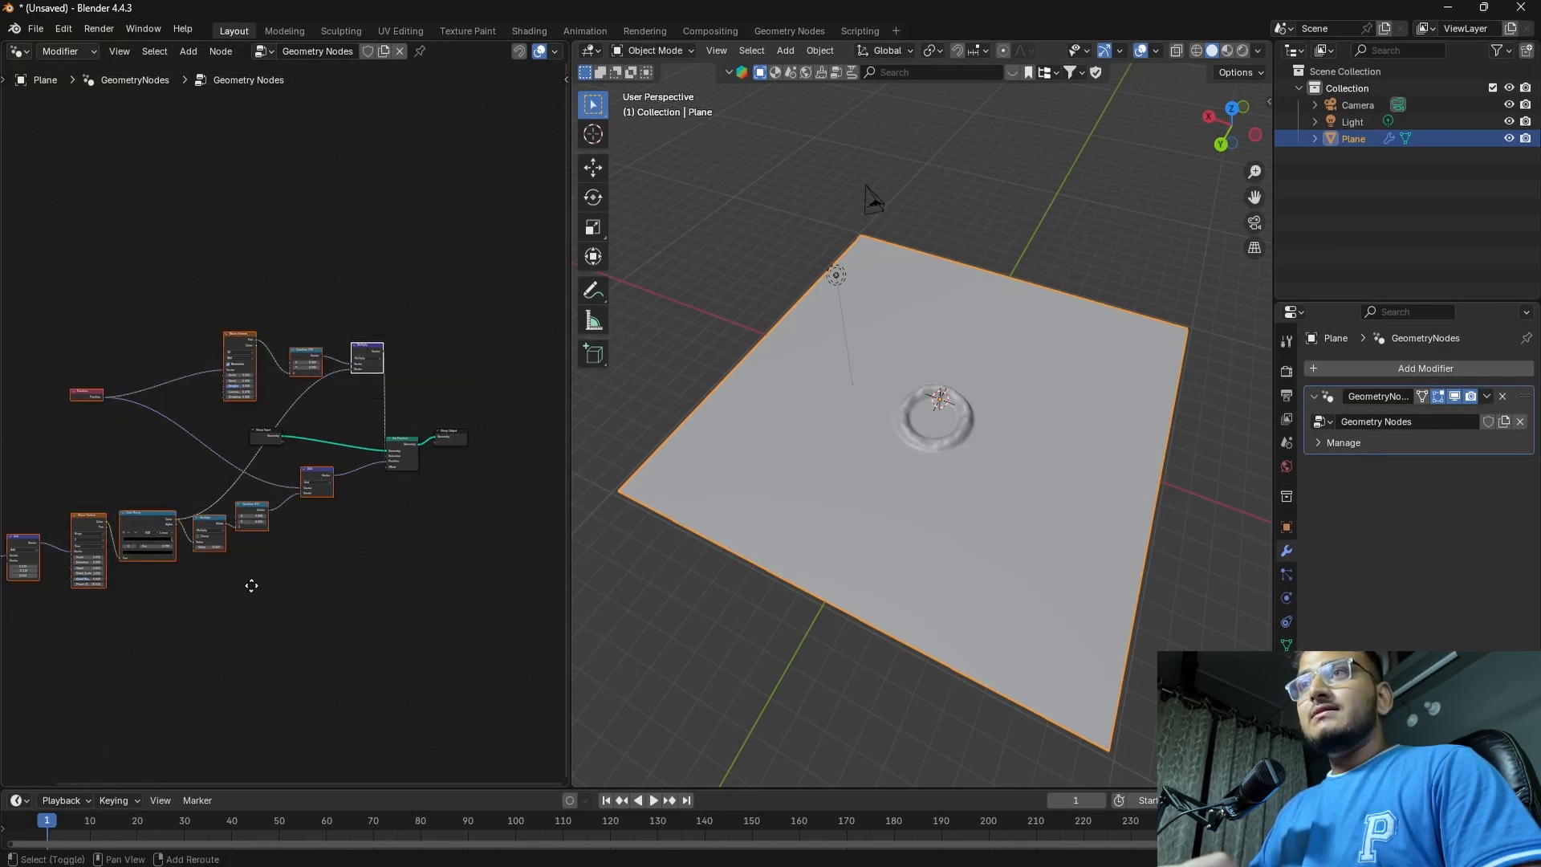
pyautogui.moveTo(4, 537); pyautogui.dragTo(213, 511, button='middle')
pyautogui.keyDown('shift'); pyautogui.moveTo(139, 436); pyautogui.dragTo(210, 560); pyautogui.keyUp('shift')
pyautogui.keyDown('shift'); pyautogui.moveTo(458, 597); pyautogui.dragTo(184, 599, button='middle'); pyautogui.keyUp('shift')
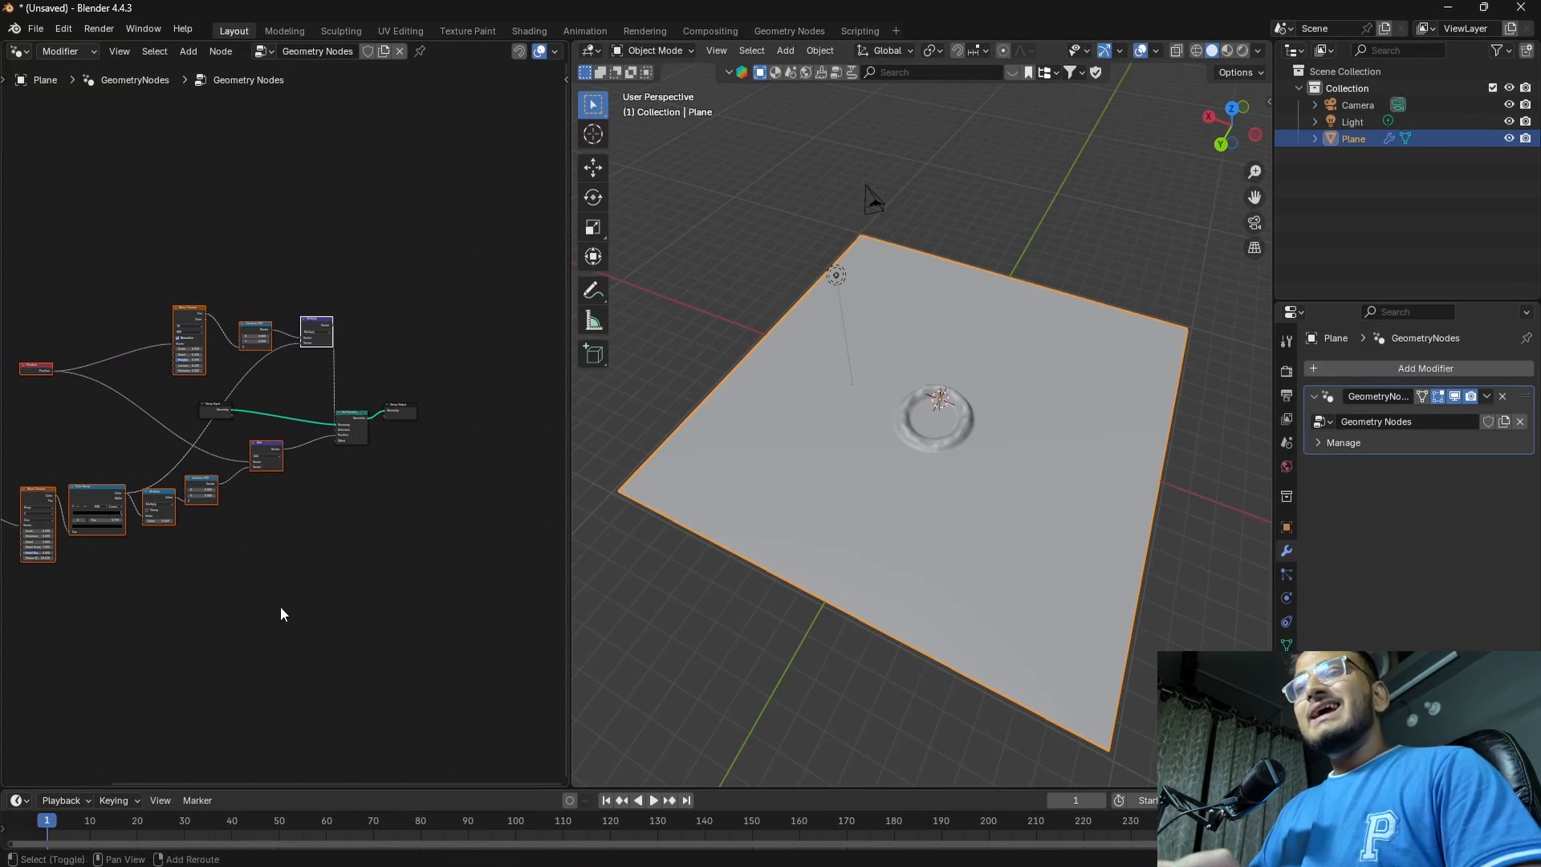
pyautogui.hotkey('shift', 'd')
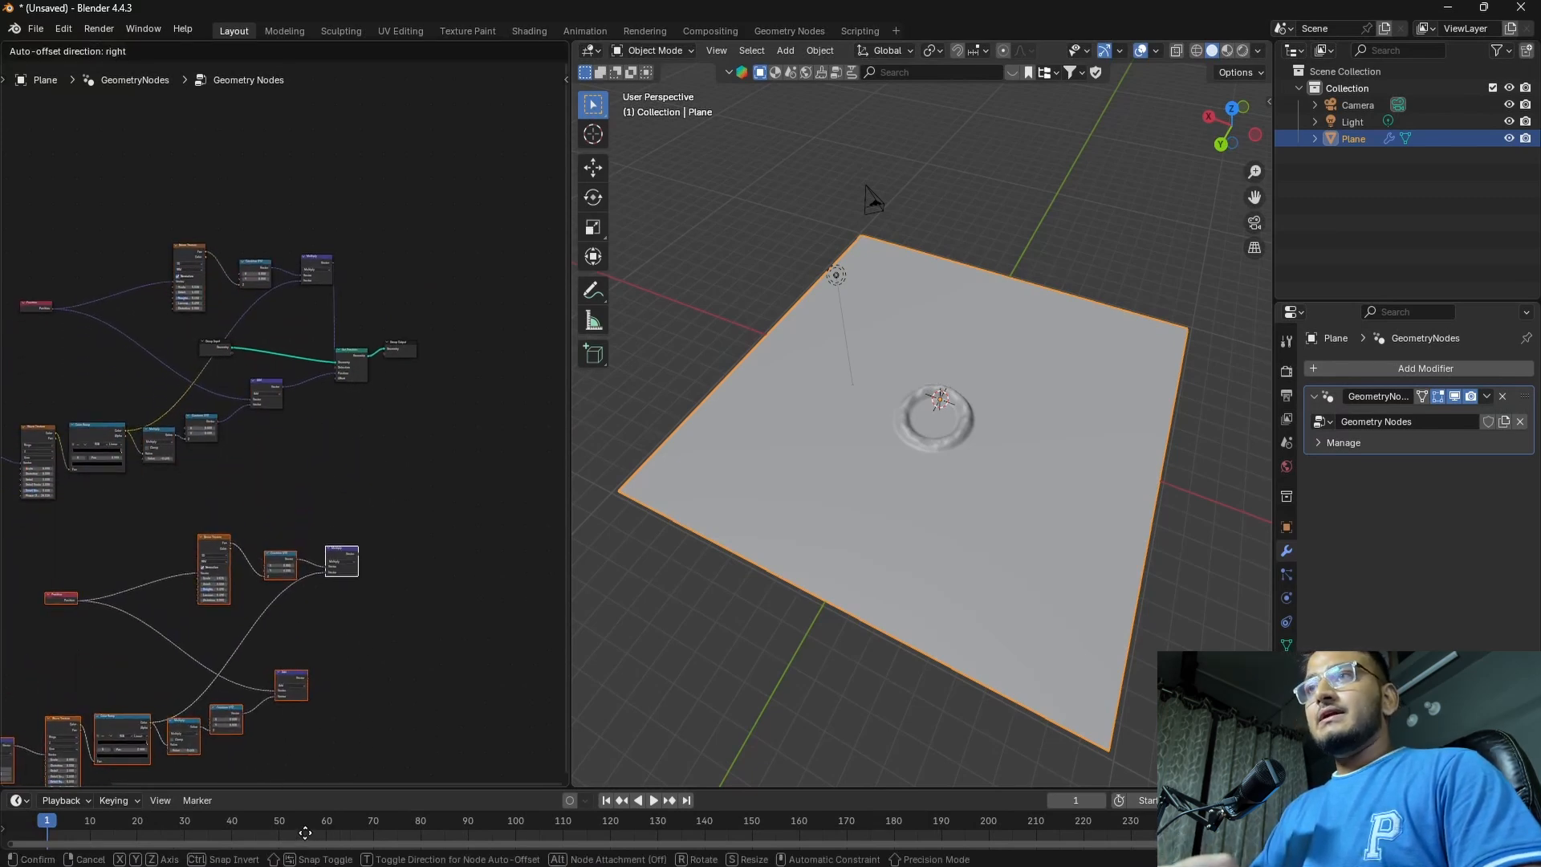
pyautogui.click(310, 777)
pyautogui.moveTo(394, 545); pyautogui.dragTo(403, 570, button='middle')
pyautogui.click(463, 523)
pyautogui.moveTo(487, 473); pyautogui.dragTo(469, 513, button='middle')
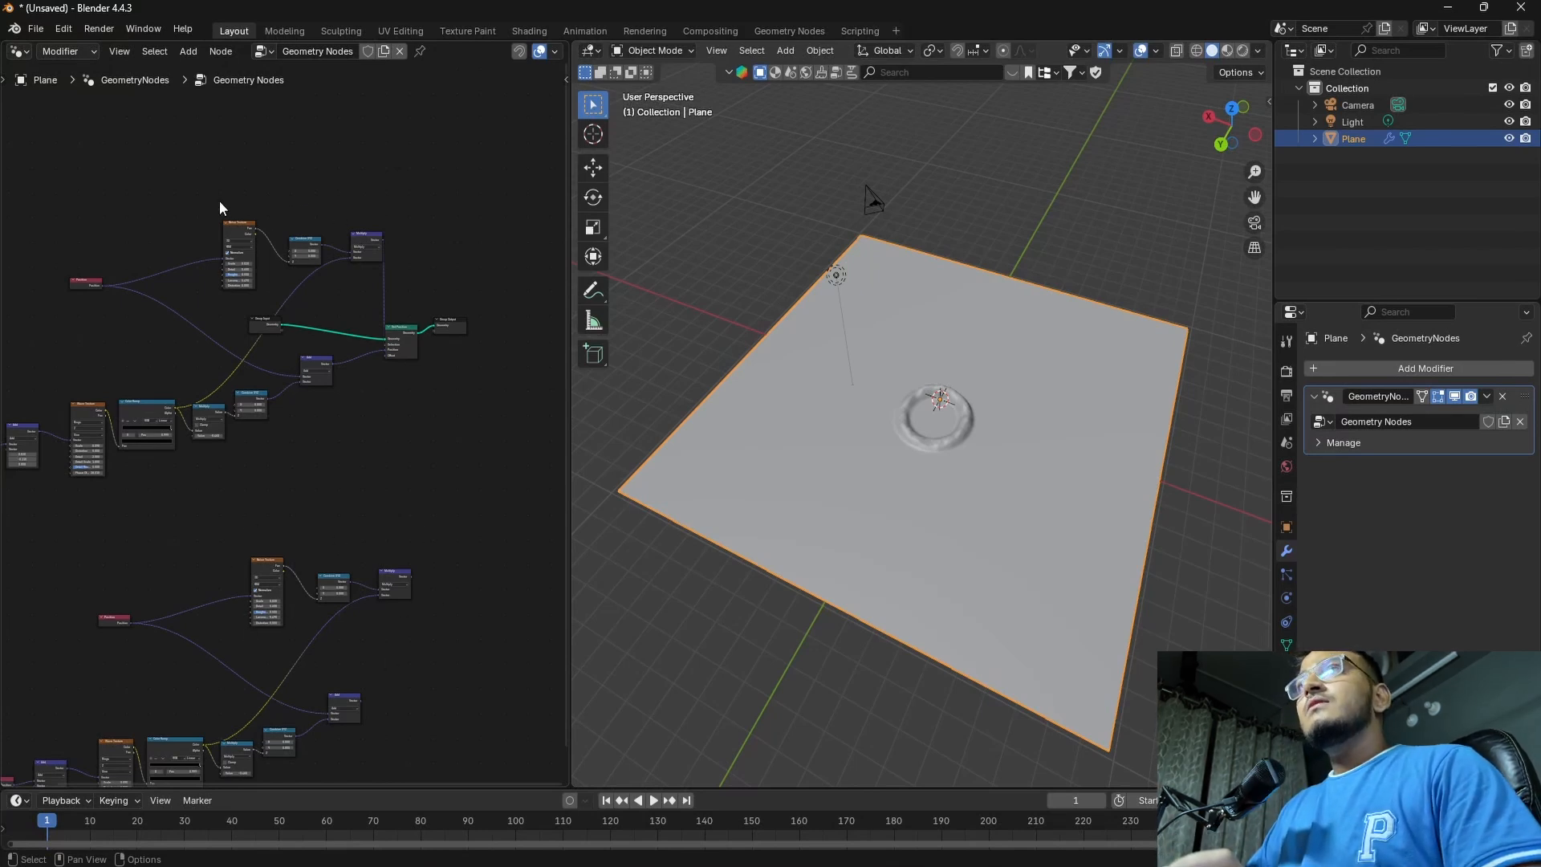
# Add two Vector Math nodes set to Add to the empty area beside the original and duplicated branches
pyautogui.moveTo(317, 497); pyautogui.dragTo(175, 362, button='middle')
pyautogui.hotkey('shift', 'a')
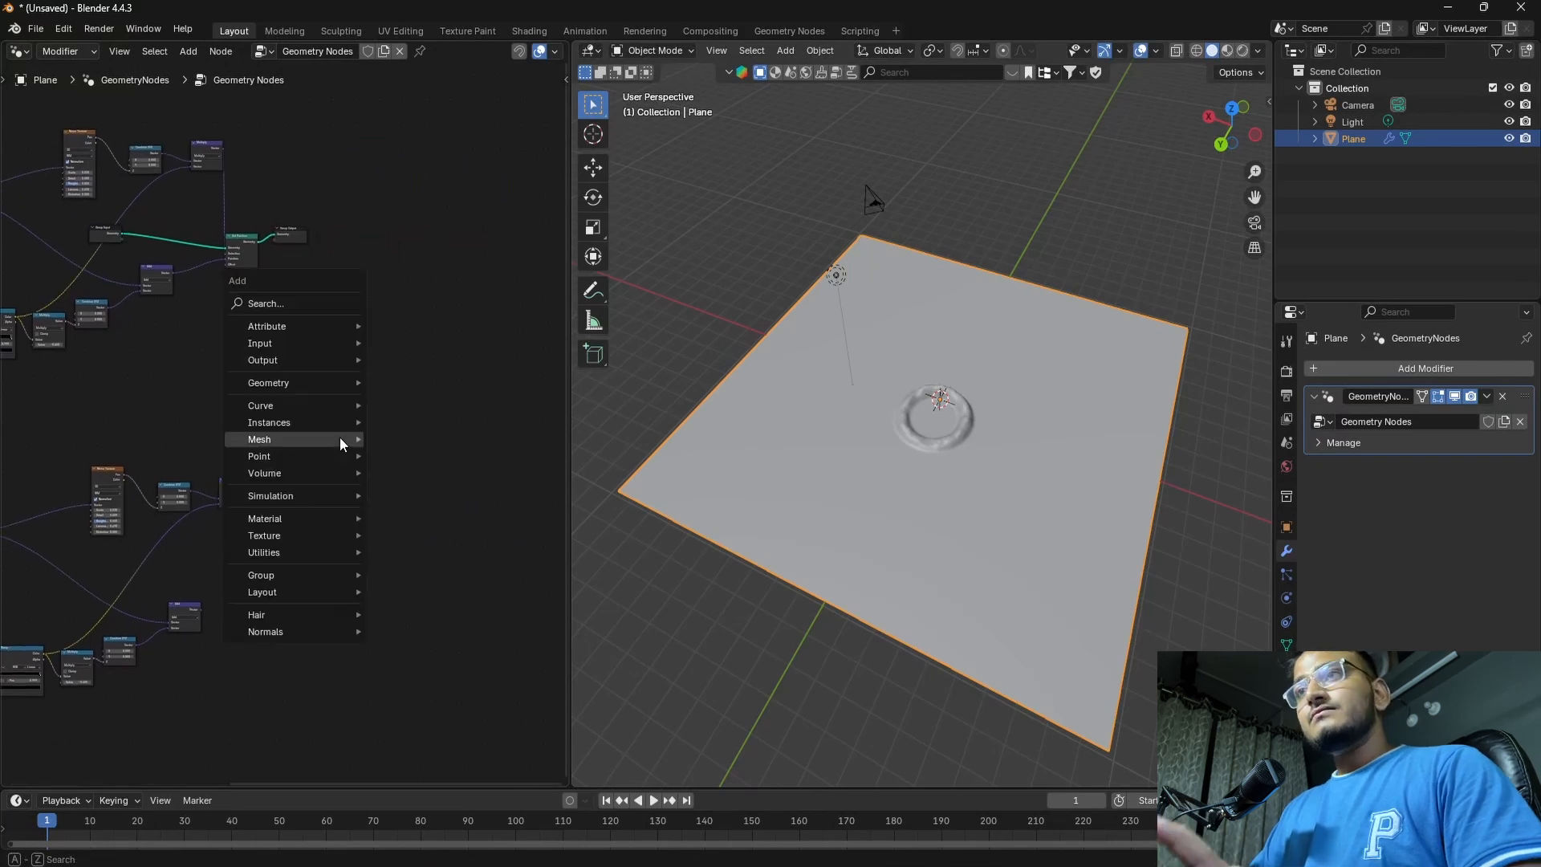
pyautogui.moveTo(340, 438)
pyautogui.write('VEC')
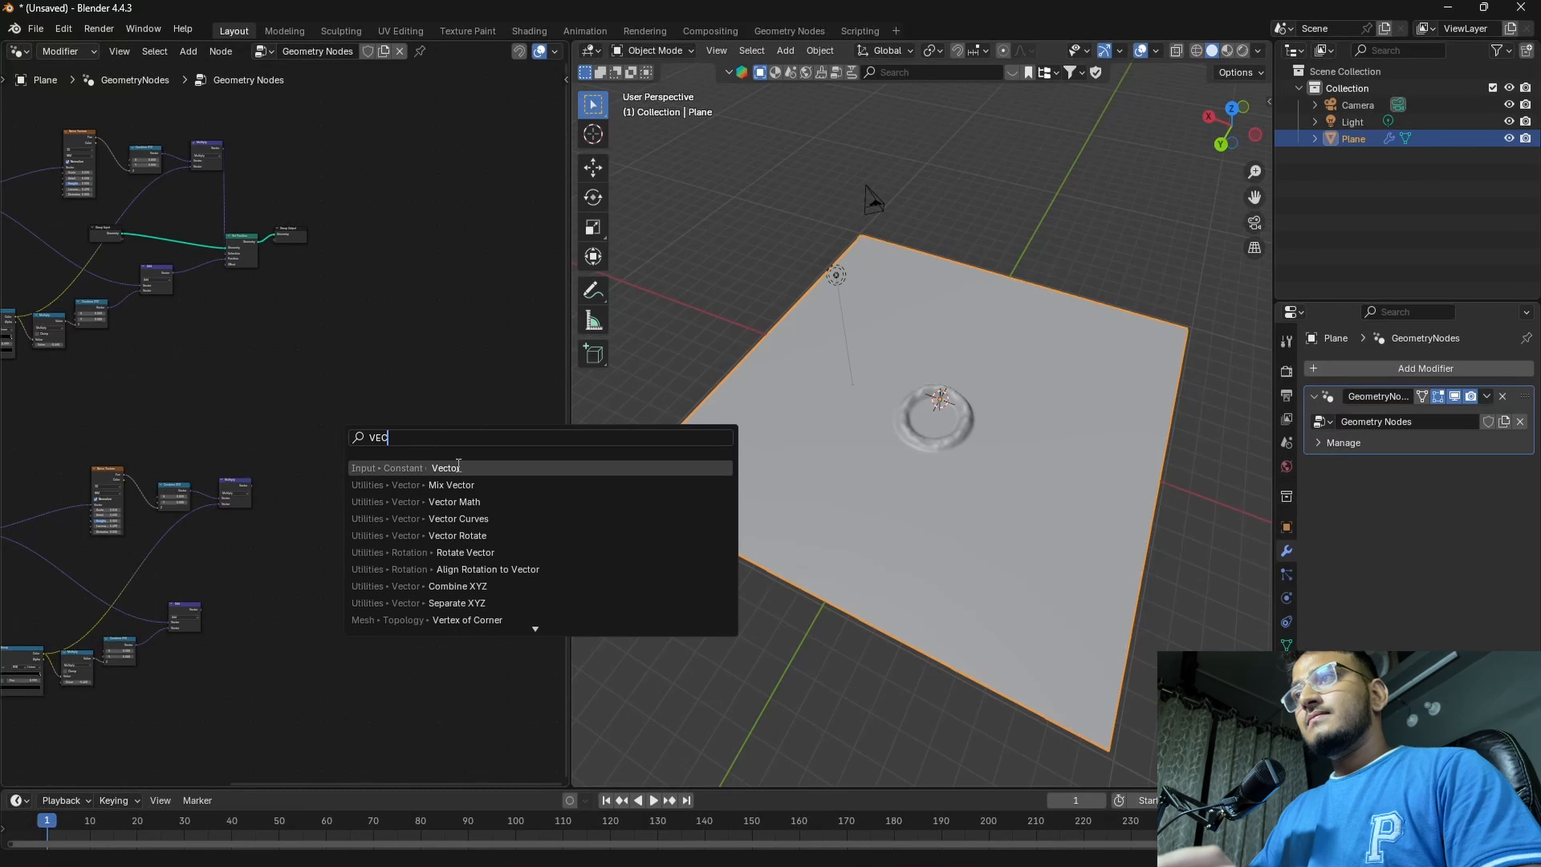
pyautogui.click(455, 502)
pyautogui.click(350, 410)
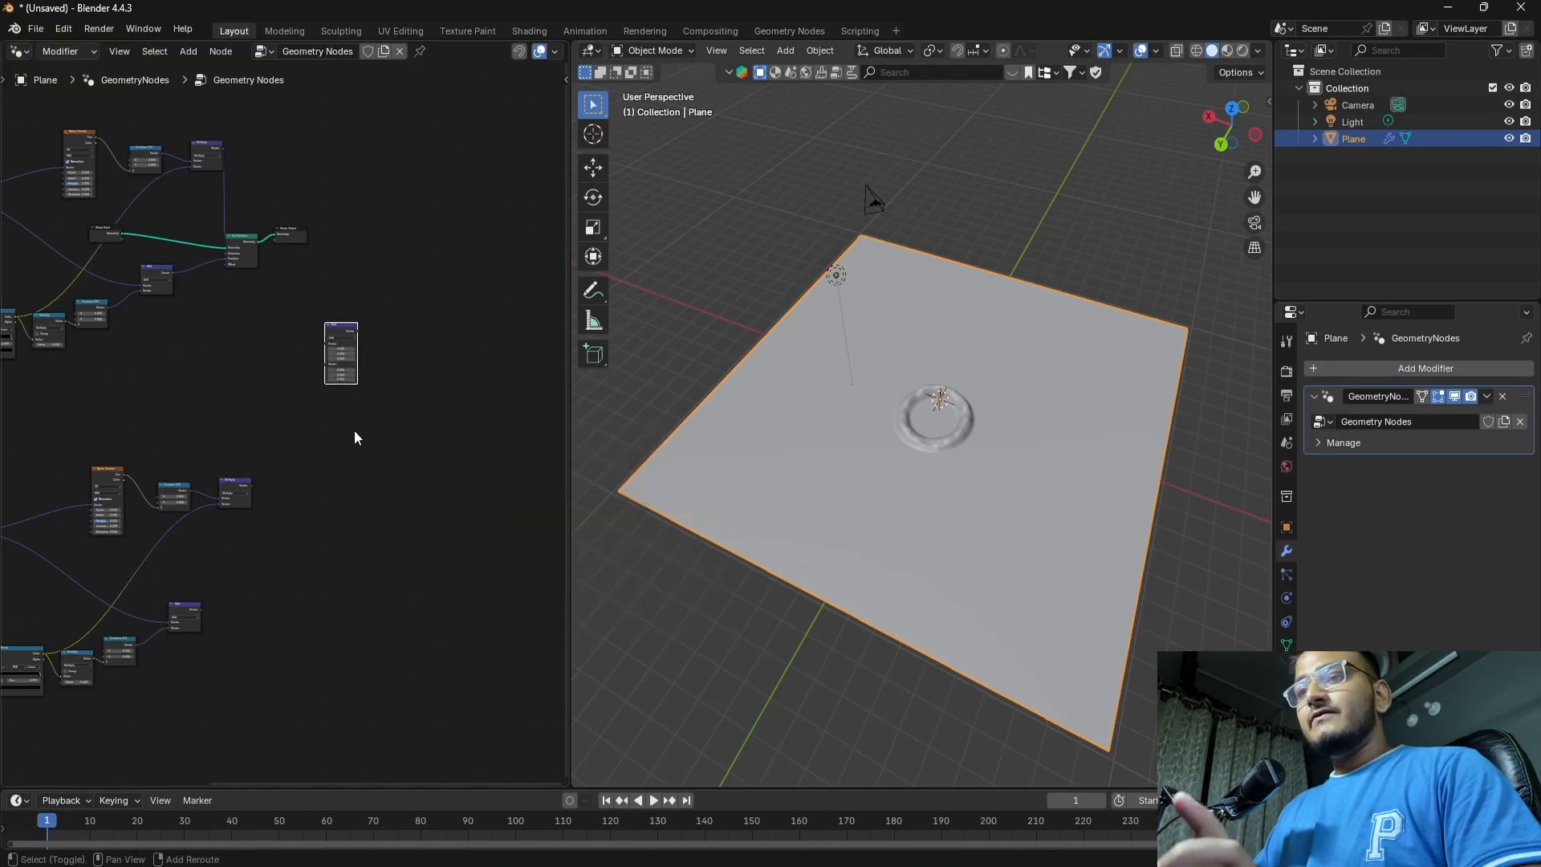
pyautogui.hotkey('shift', 'a')
pyautogui.write('VE')
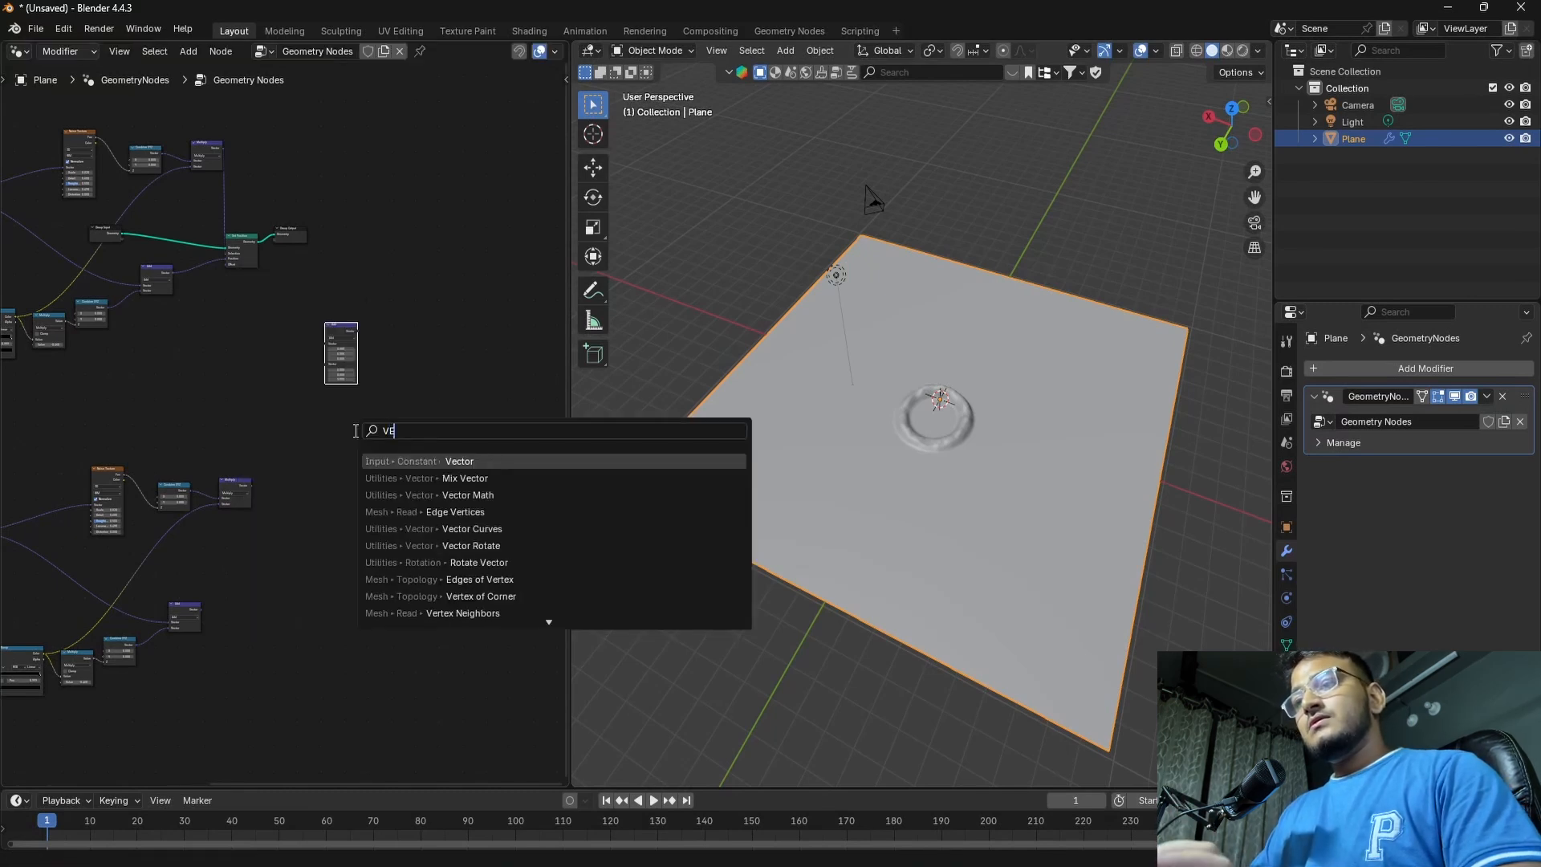
pyautogui.write('C')
pyautogui.click(466, 494)
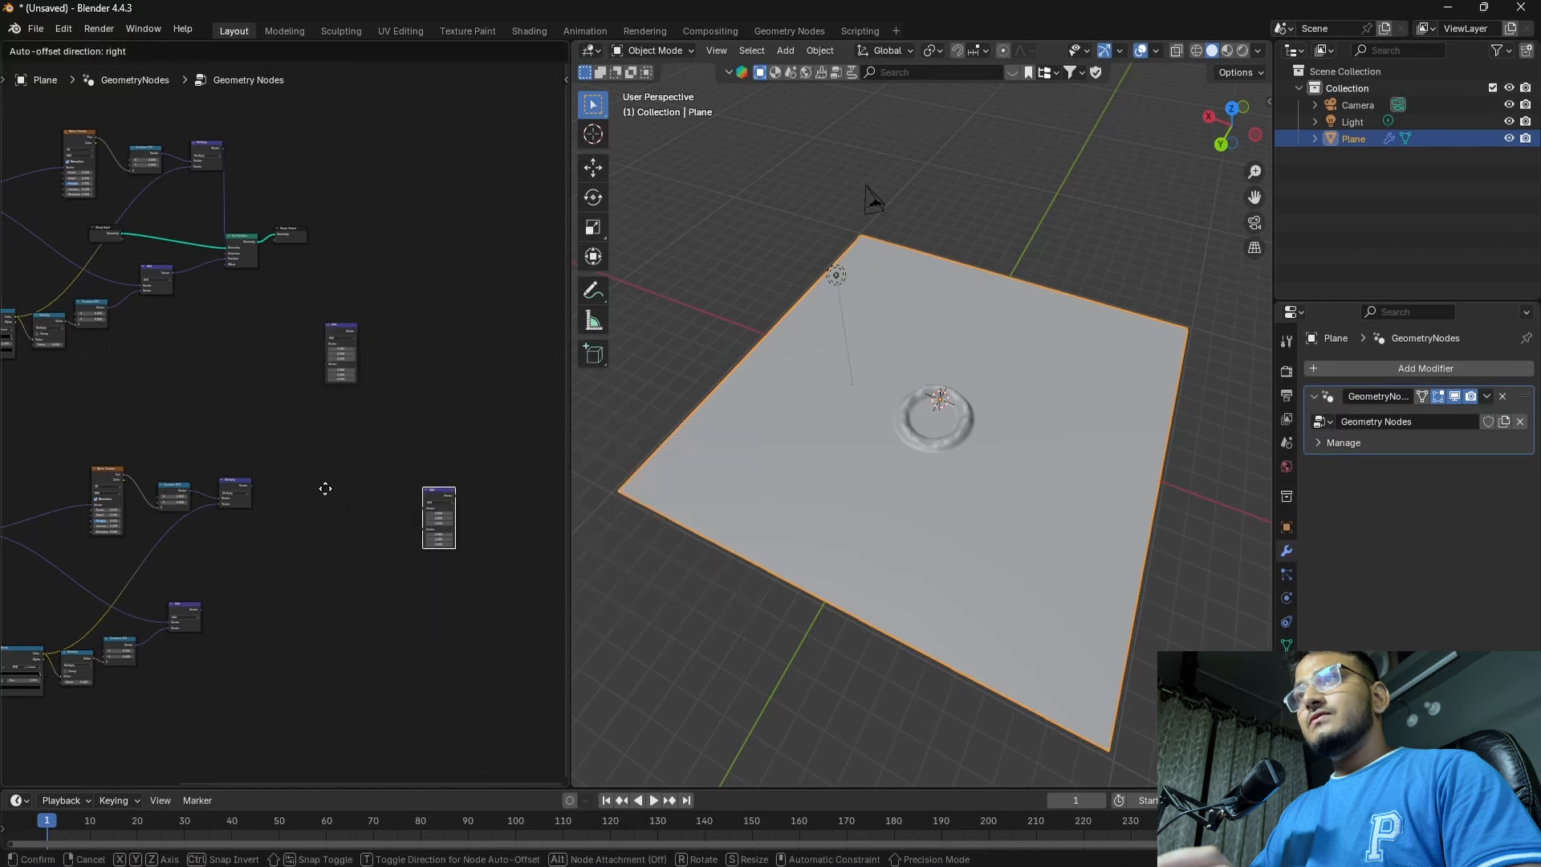
pyautogui.click(350, 449)
# Connect the original noise branch's Multiply output to the first vector input of the upper new Add node
pyautogui.moveTo(341, 328); pyautogui.dragTo(310, 329)
pyautogui.scroll(4, 310, 330)
pyautogui.moveTo(186, 326); pyautogui.dragTo(300, 484, button='middle')
pyautogui.moveTo(312, 206); pyautogui.dragTo(412, 475)
pyautogui.moveTo(379, 659); pyautogui.dragTo(422, 537, button='middle')
pyautogui.scroll(-6, 329, 600)
pyautogui.moveTo(332, 569); pyautogui.dragTo(278, 638, button='middle')
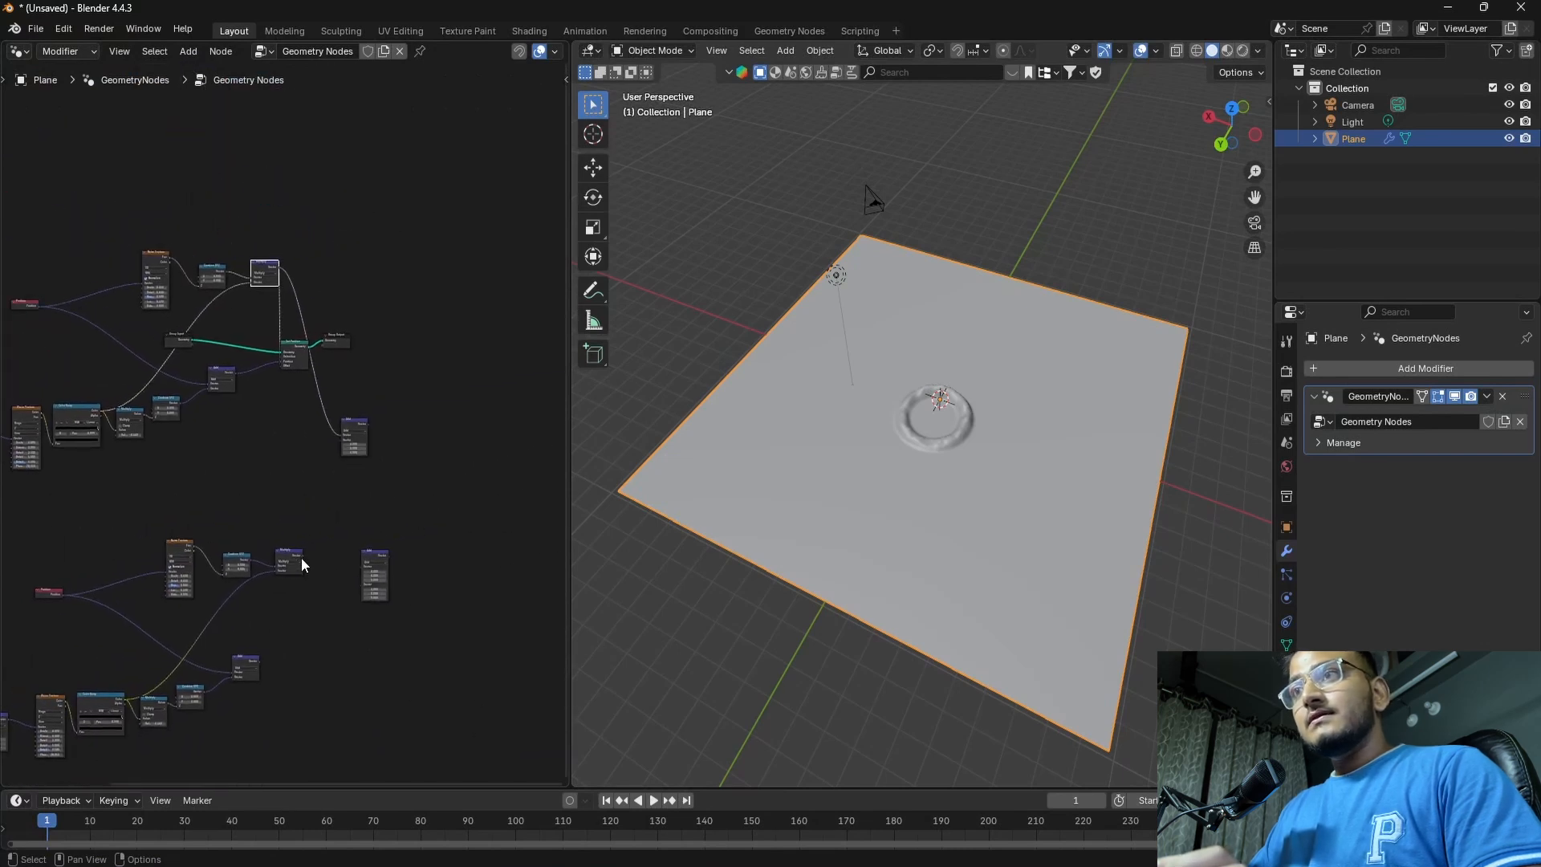
# Connect the duplicated Multiply output to the upper Add node's second input and its result to Set Position's Offset
pyautogui.moveTo(304, 557); pyautogui.dragTo(340, 440)
pyautogui.scroll(3, 425, 415)
pyautogui.scroll(-2, 171, 493)
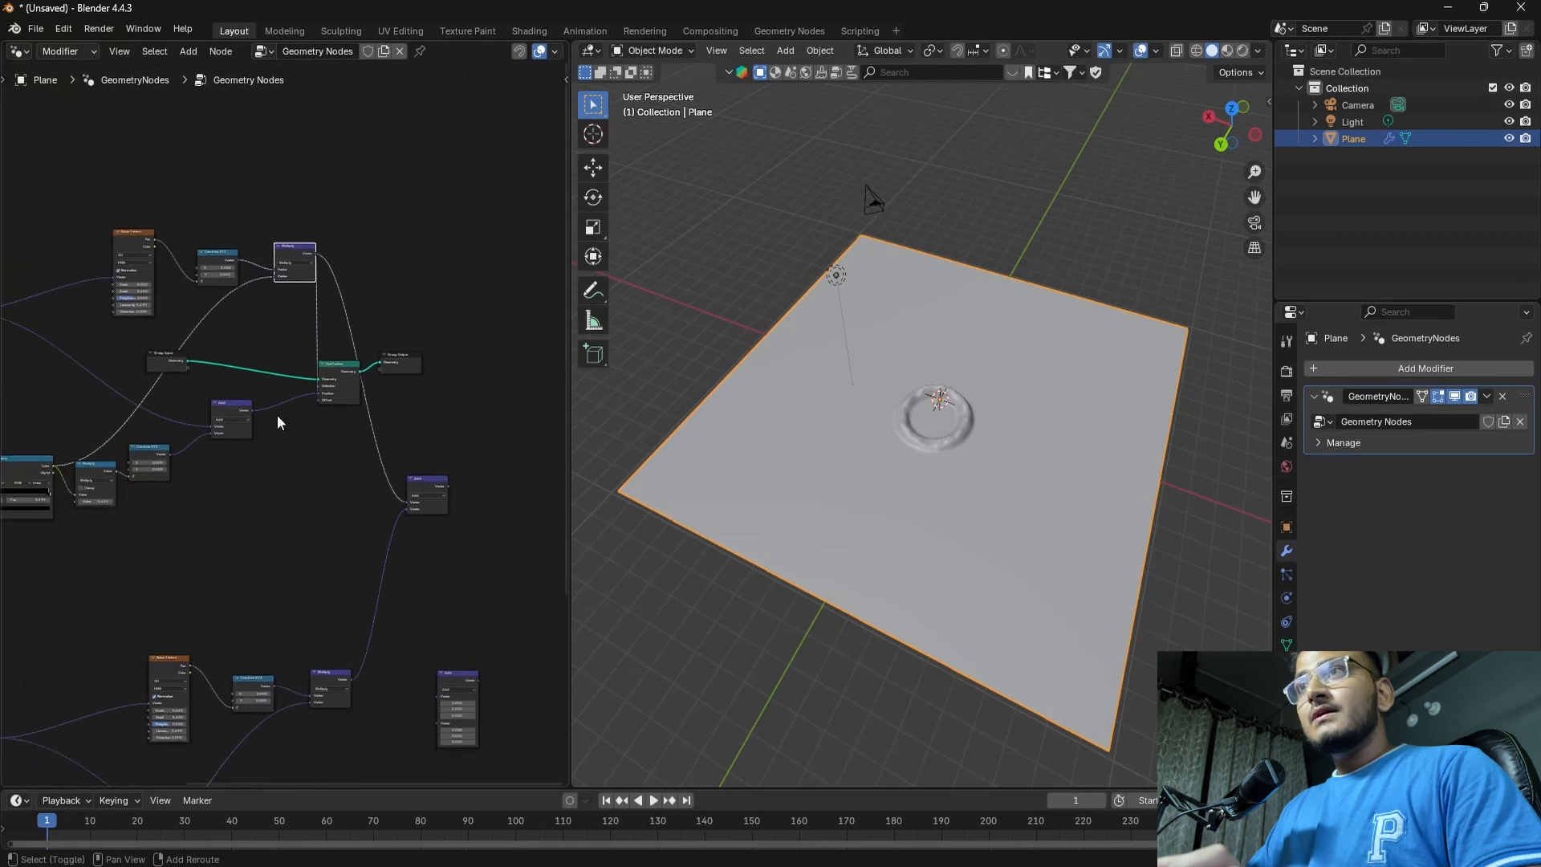
pyautogui.scroll(-3, 251, 508)
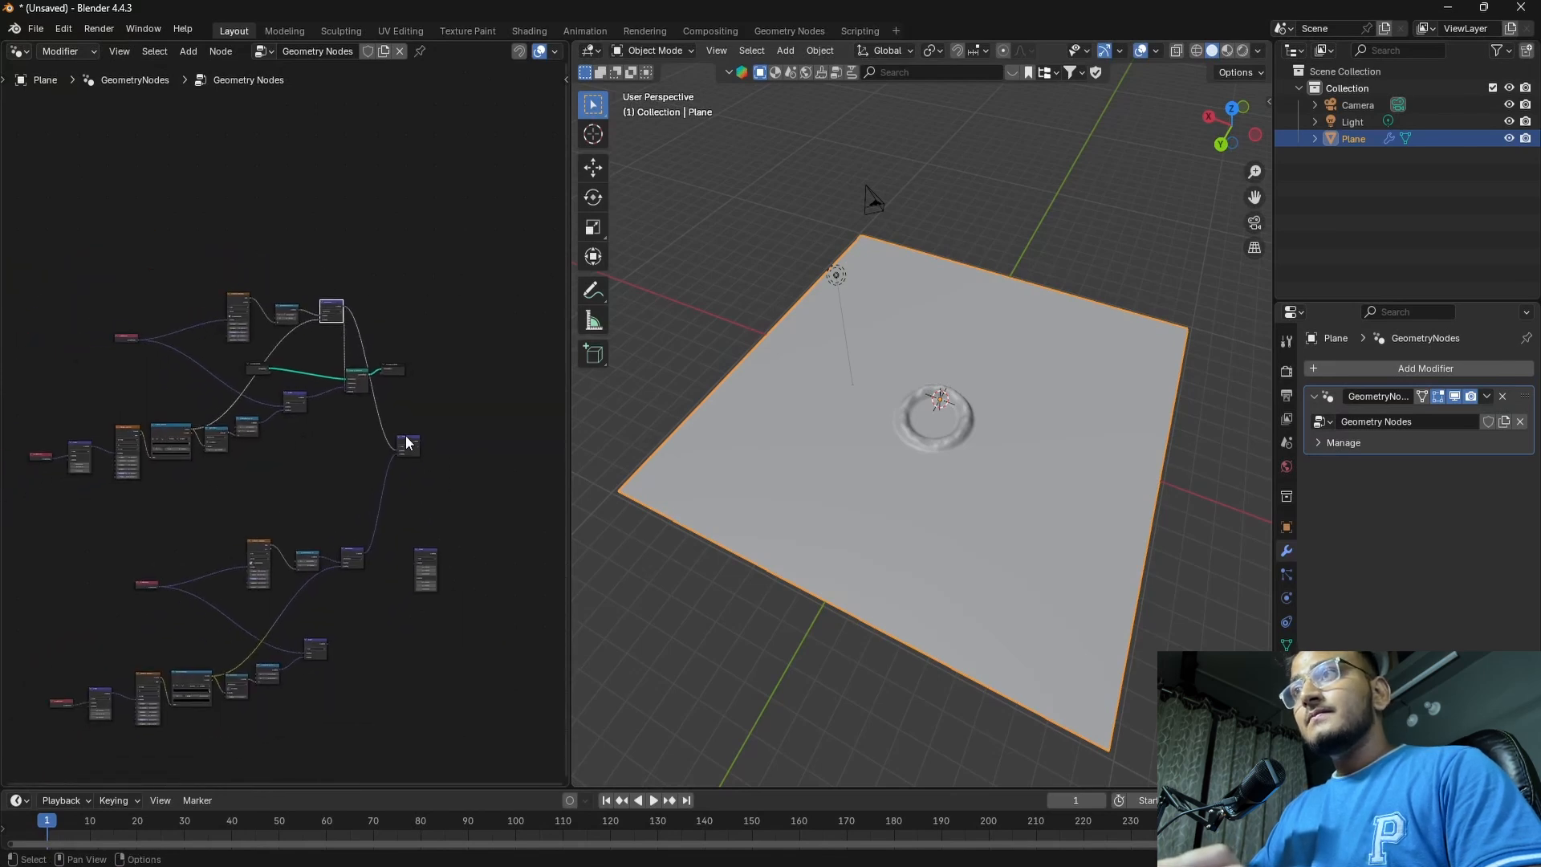
pyautogui.moveTo(407, 443); pyautogui.dragTo(359, 386)
pyautogui.scroll(3, 433, 458)
pyautogui.moveTo(397, 430); pyautogui.dragTo(435, 415, button='middle')
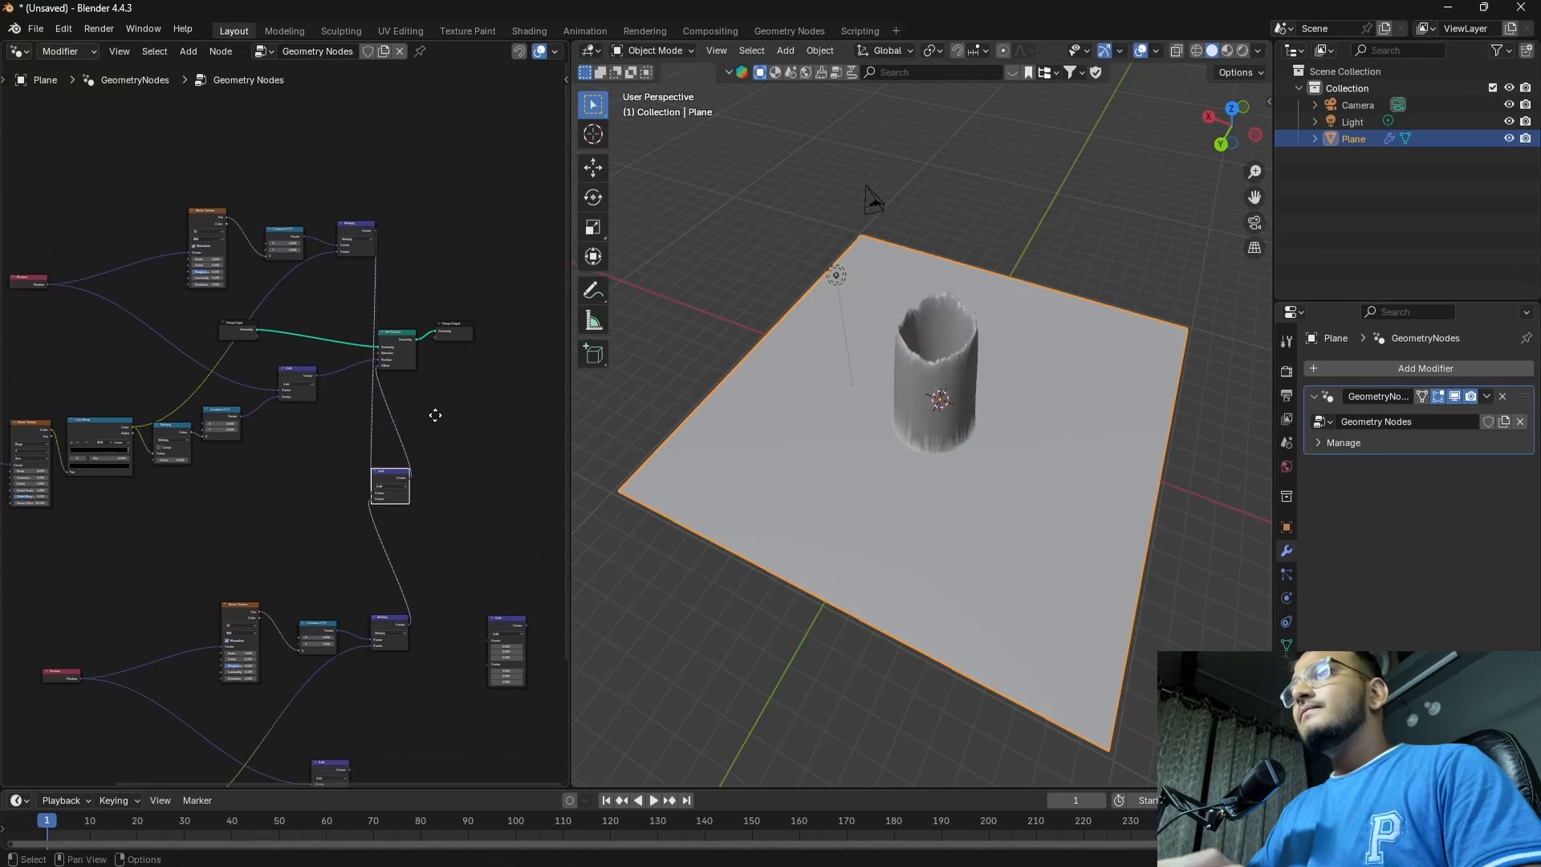
# Combine the original and duplicated wave branches' Add outputs in the lower new Add node and connect it to Set Position's Position
pyautogui.click(316, 377)
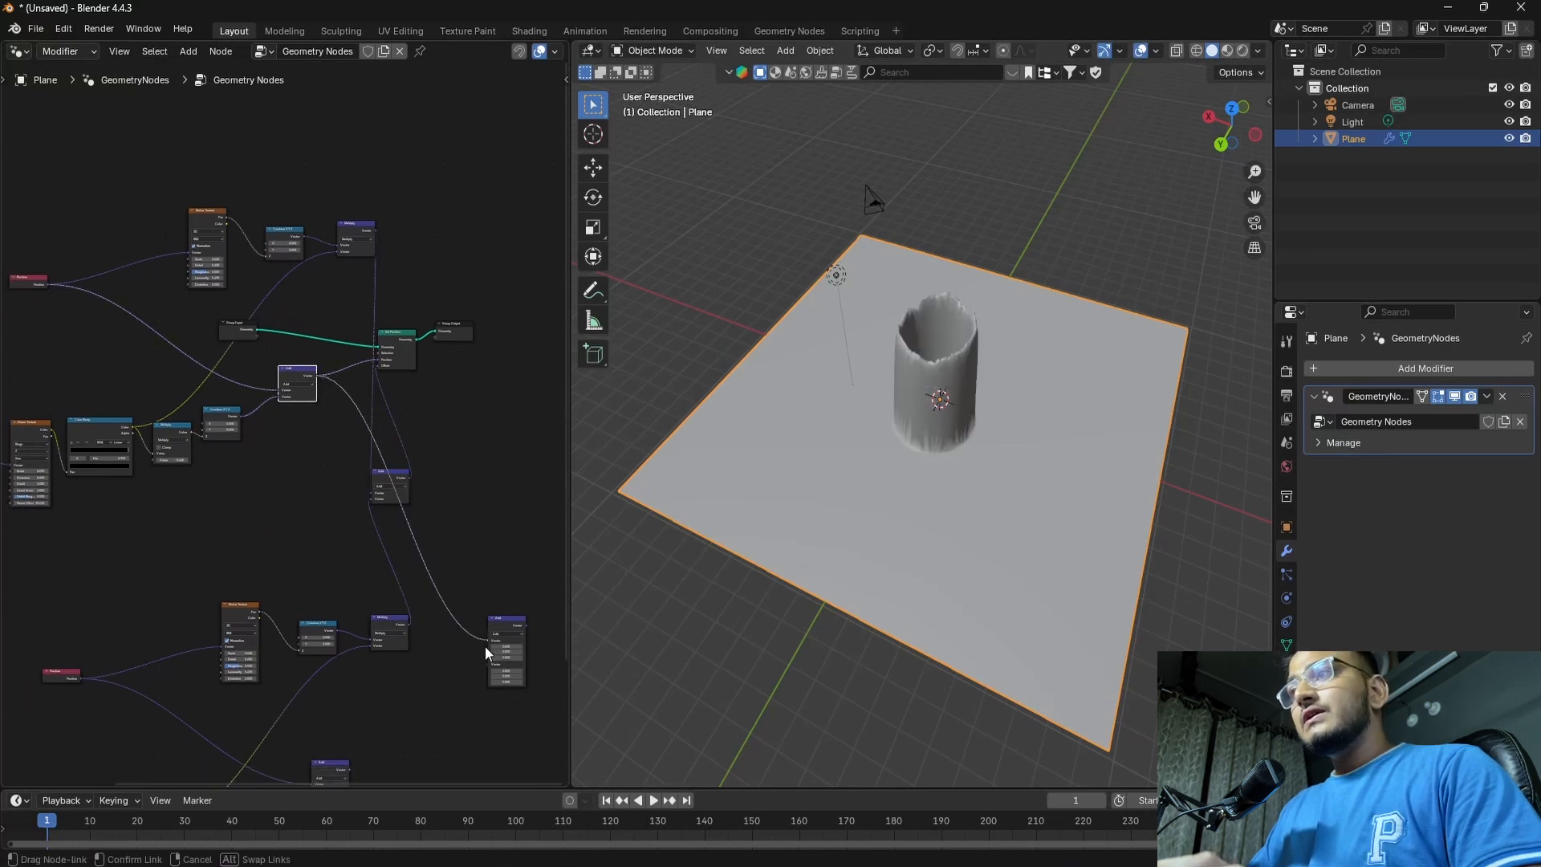
pyautogui.moveTo(469, 634); pyautogui.dragTo(435, 545, button='middle')
pyautogui.moveTo(372, 611); pyautogui.dragTo(485, 442)
pyautogui.moveTo(531, 468); pyautogui.dragTo(554, 447)
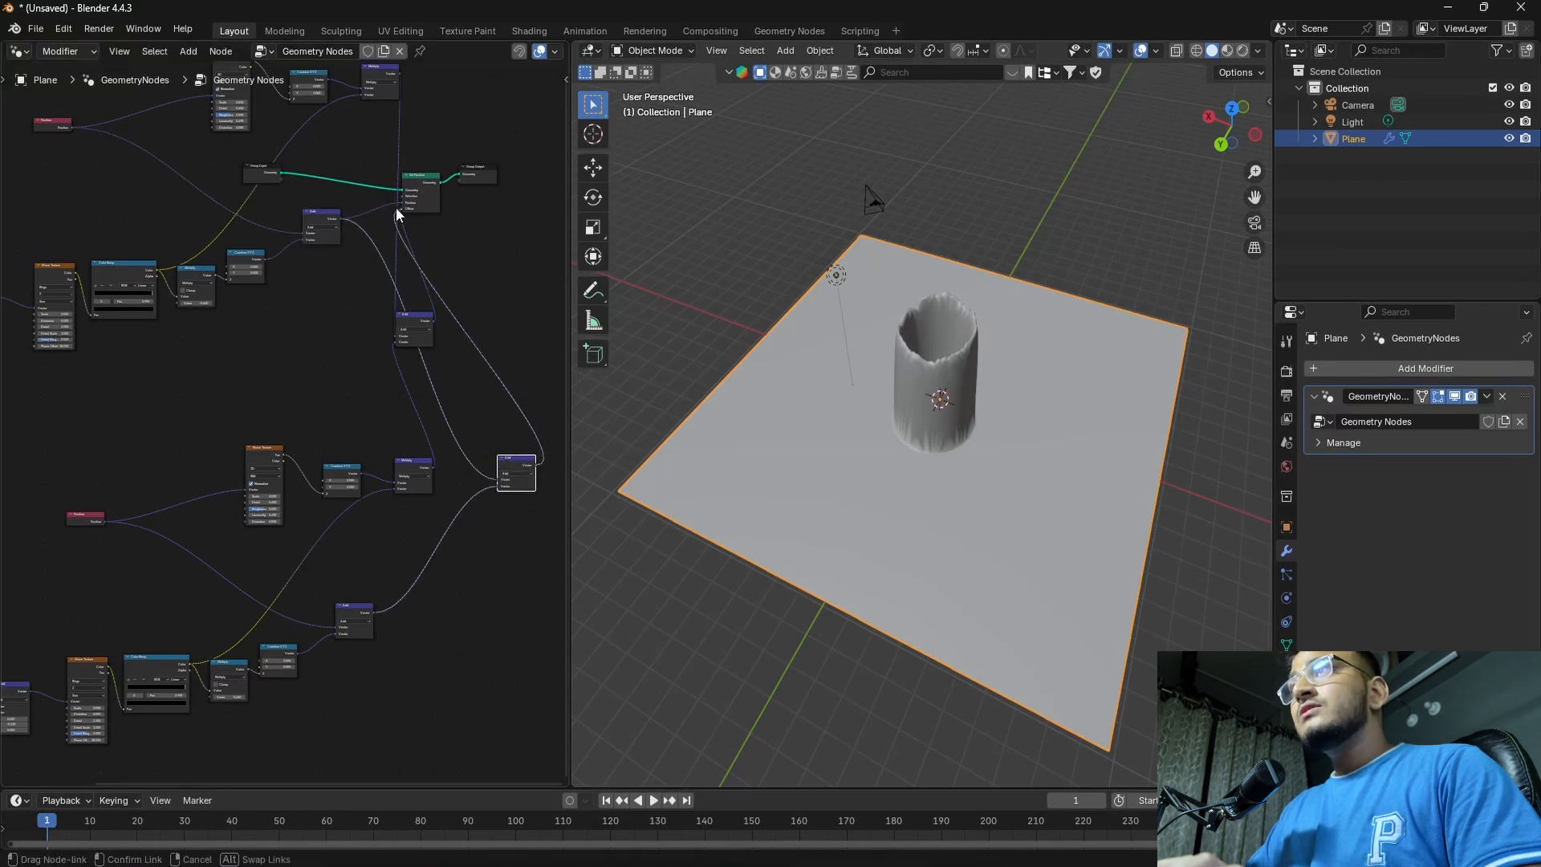
pyautogui.moveTo(396, 207); pyautogui.dragTo(401, 203)
# Set the duplicated Wave Texture's Phase Offset to about 27.4 to create a second, larger ring around the first
pyautogui.moveTo(507, 128); pyautogui.dragTo(451, 212)
pyautogui.moveTo(241, 538); pyautogui.dragTo(406, 441, button='middle')
pyautogui.moveTo(141, 602); pyautogui.dragTo(396, 458, button='middle')
pyautogui.scroll(4, 261, 552)
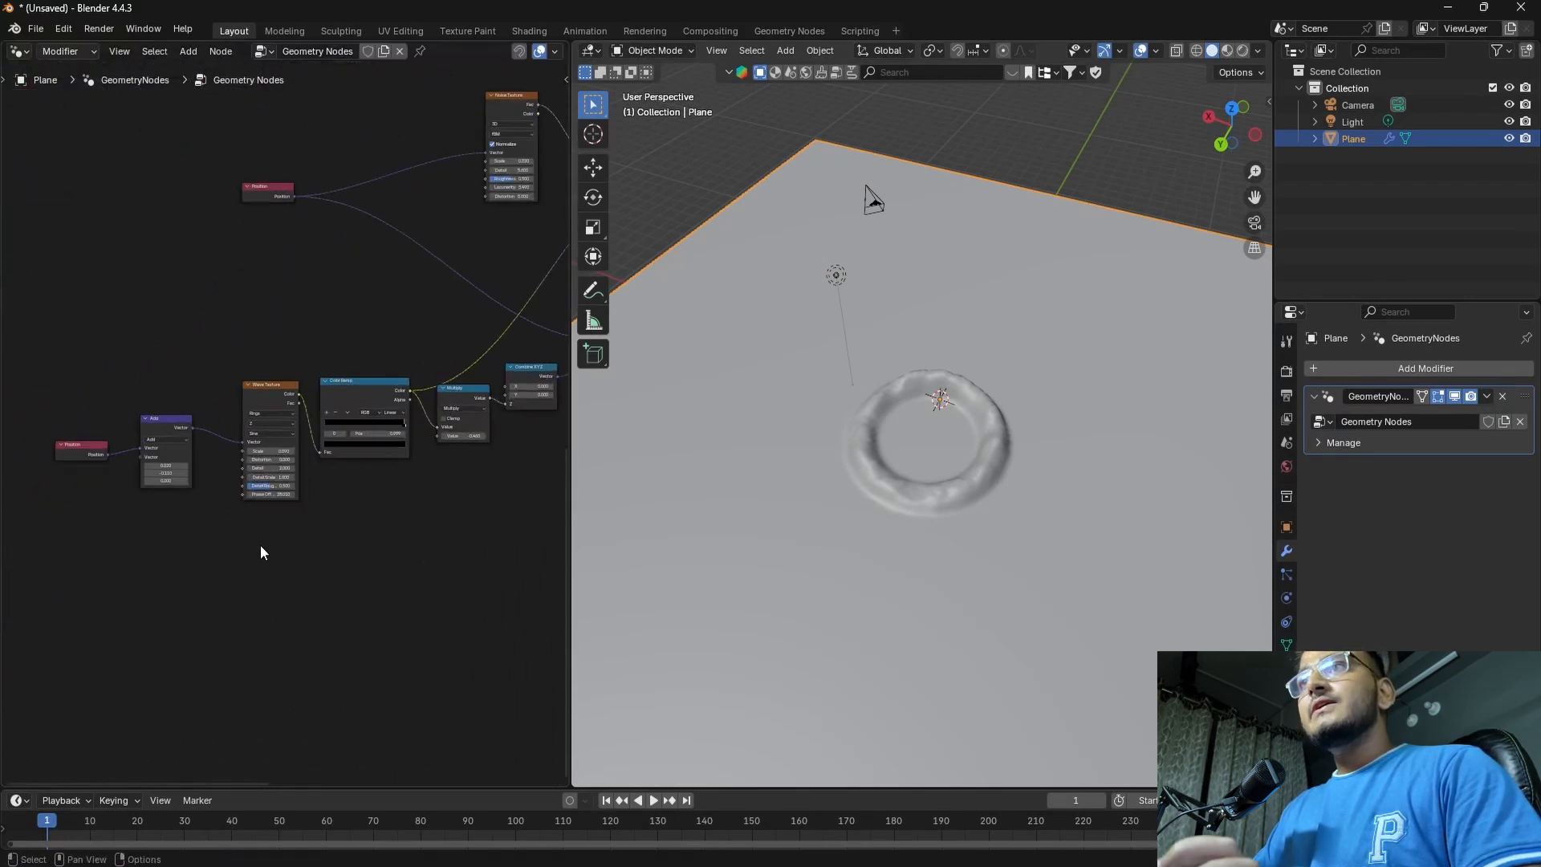
pyautogui.scroll(1, 281, 539)
pyautogui.moveTo(281, 514); pyautogui.dragTo(333, 513)
pyautogui.scroll(-6, 826, 531)
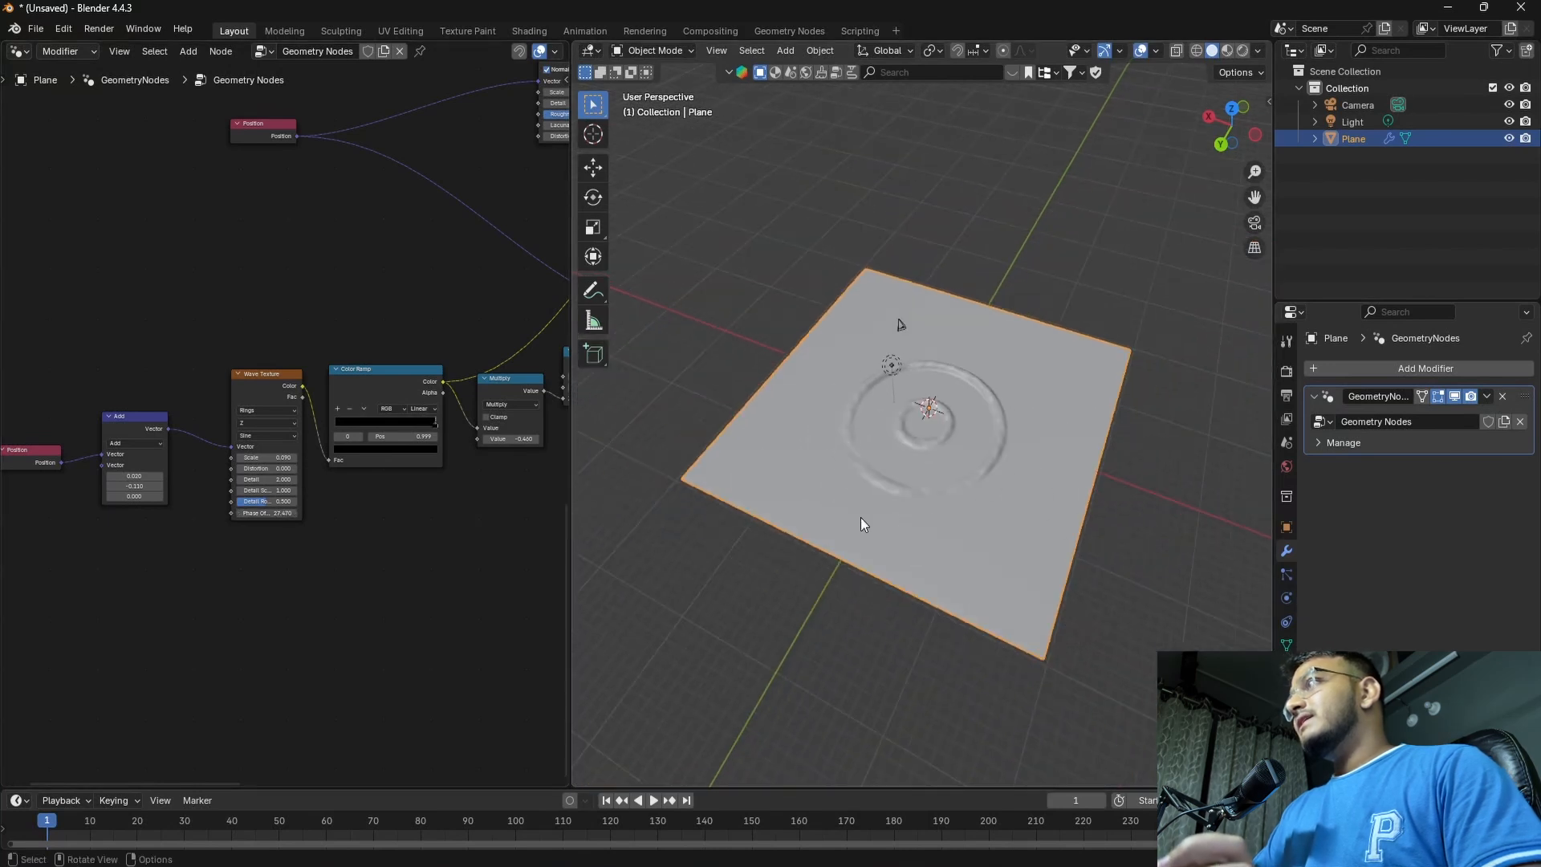
pyautogui.moveTo(860, 517); pyautogui.dragTo(840, 539, button='middle')
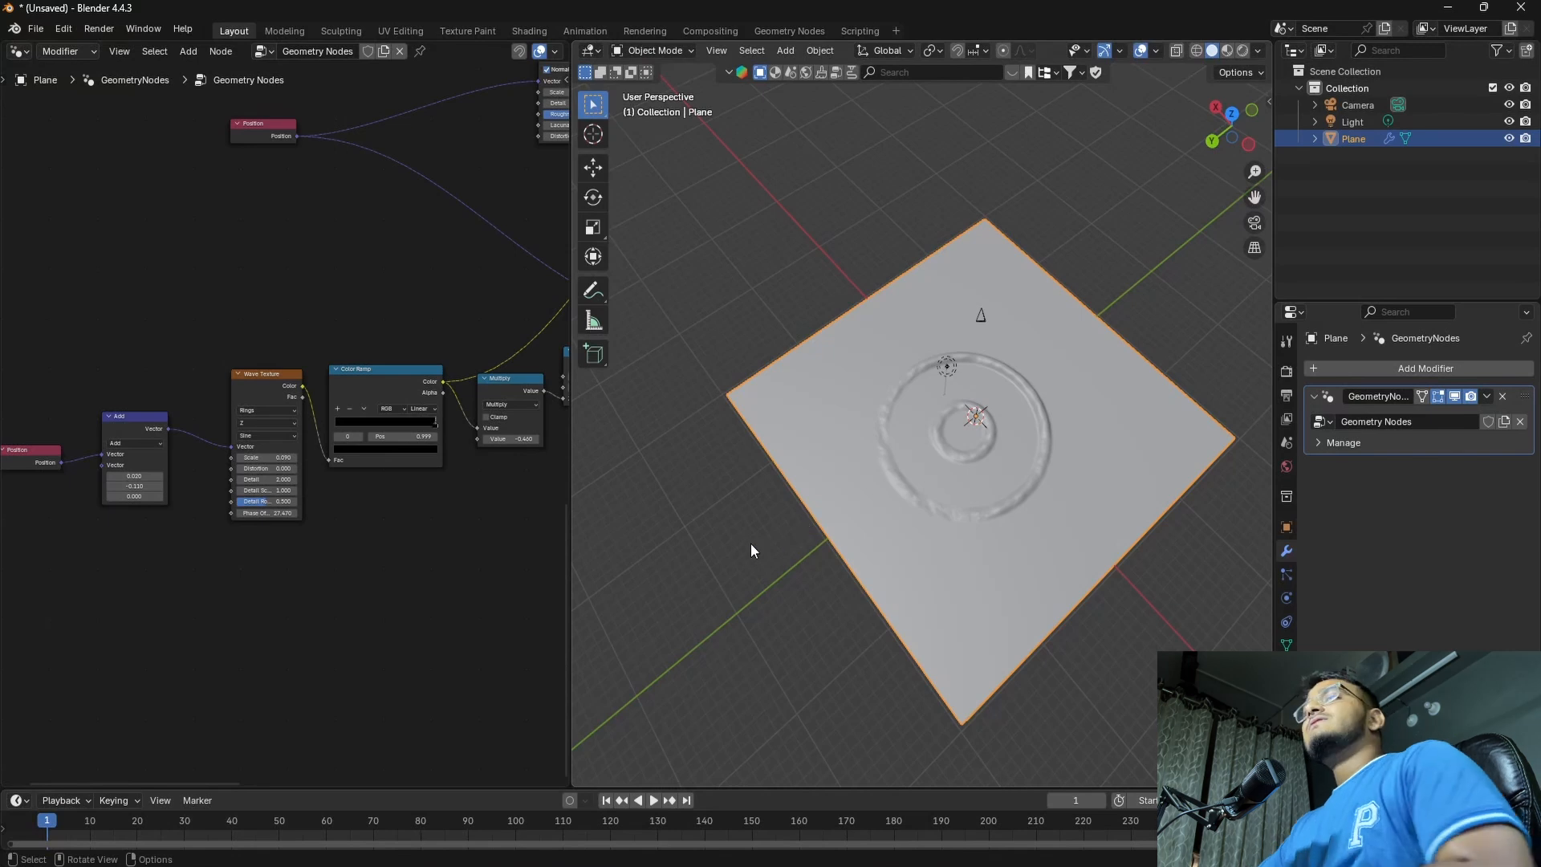
pyautogui.scroll(6, 268, 548)
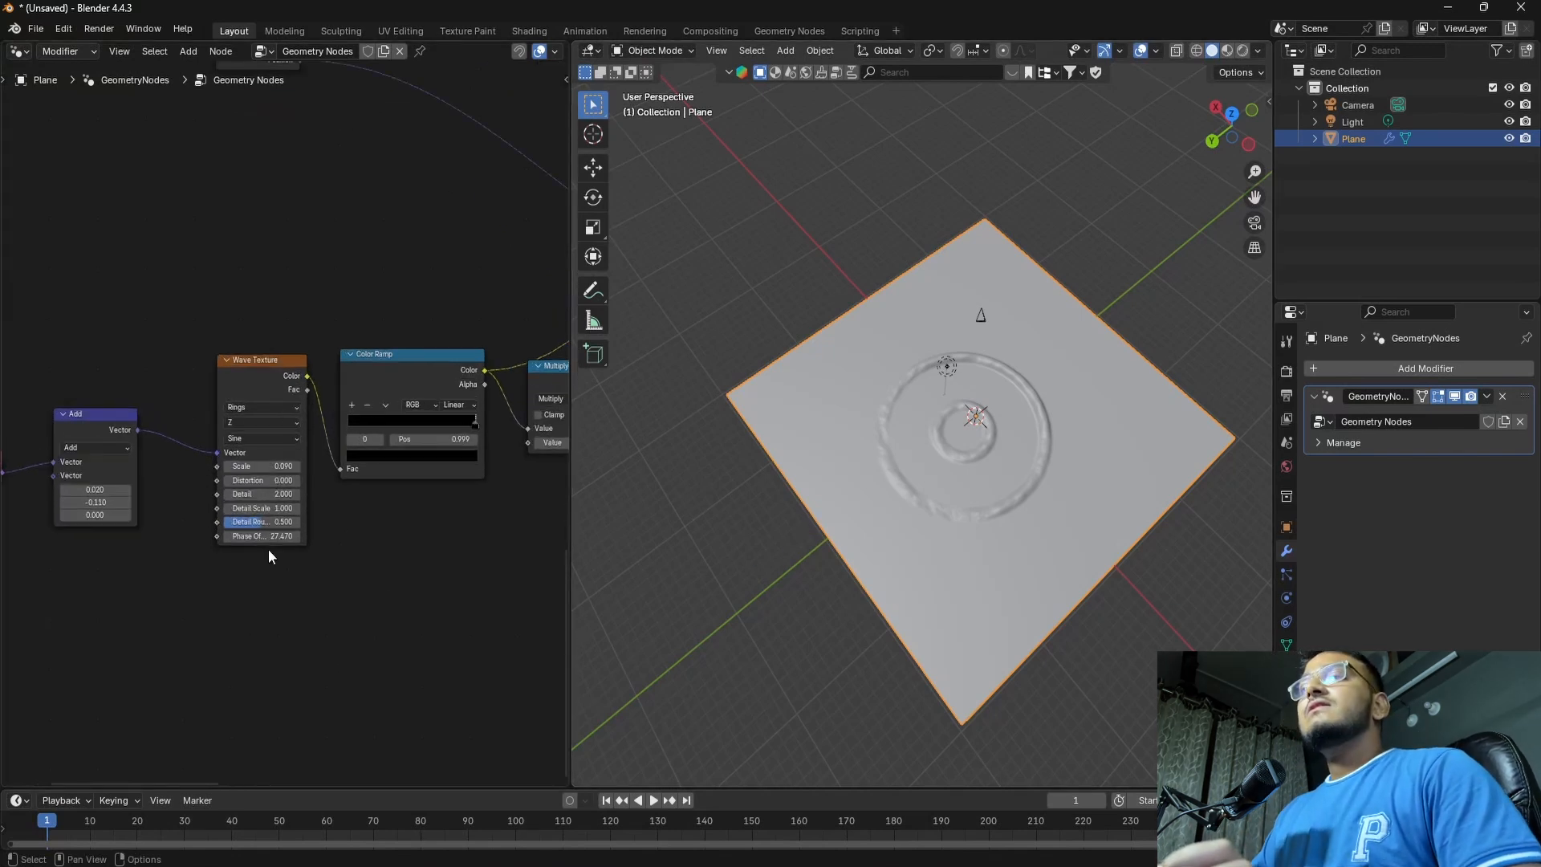
pyautogui.moveTo(267, 566)
pyautogui.mouseDown()
pyautogui.moveTo(299, 566)
pyautogui.moveTo(210, 565)
pyautogui.moveTo(260, 570)
pyautogui.mouseUp()
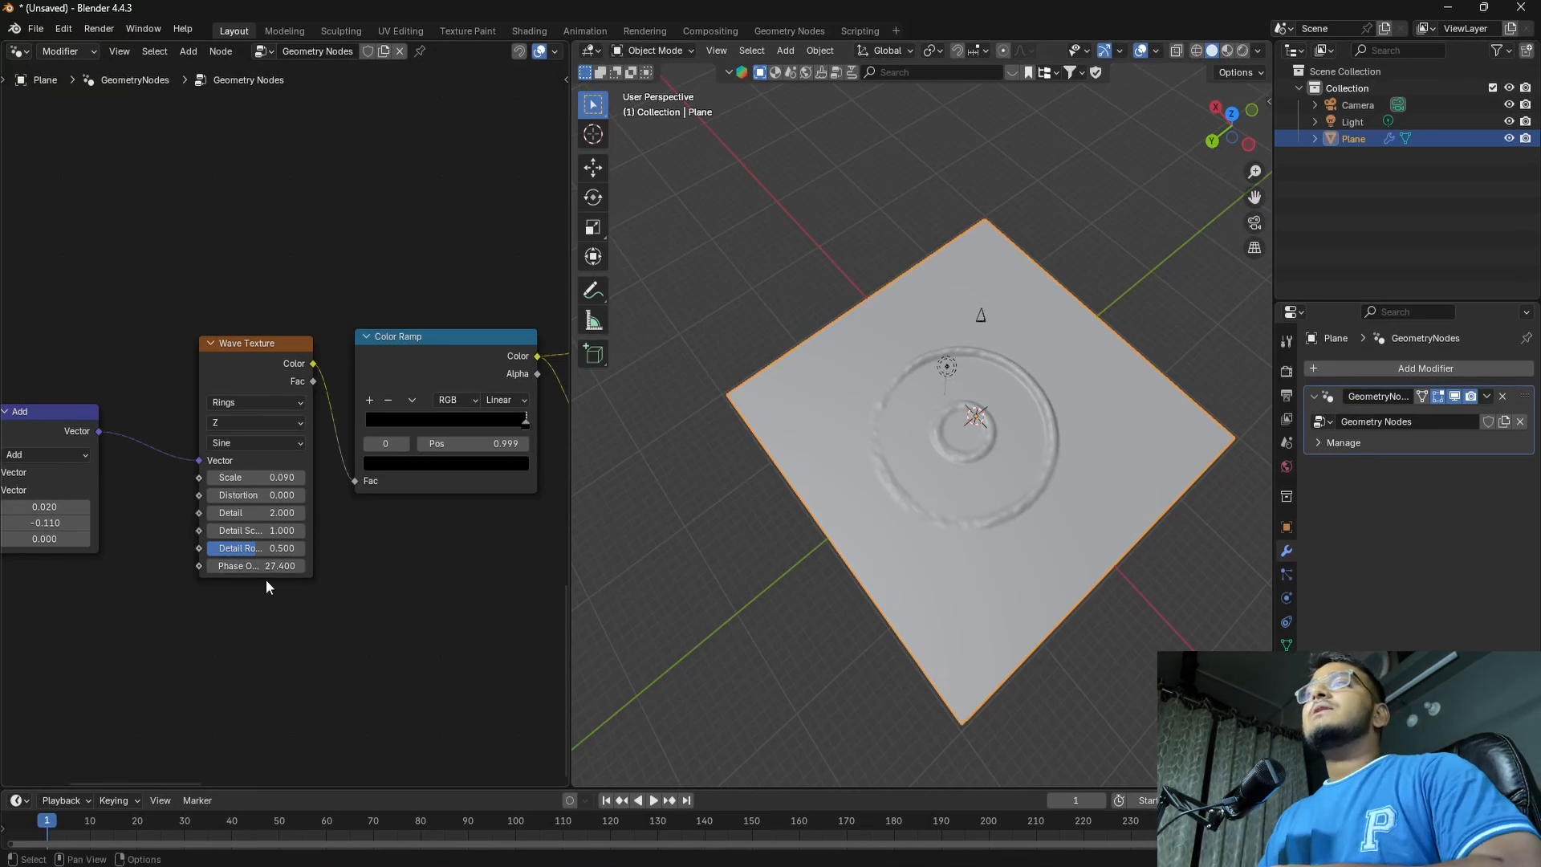